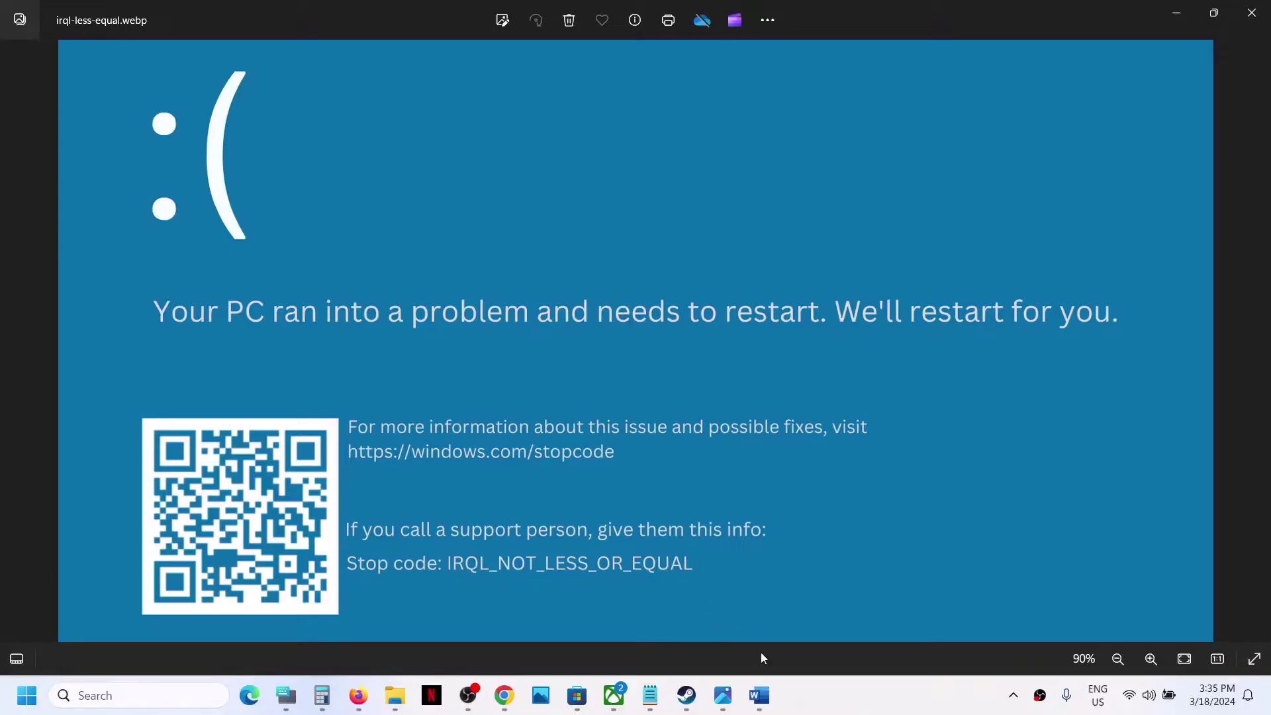
Look at the error title document and the Blue Screen troubleshooting document, and put the latter away.
{"action": "left_click", "coordinate": [759, 695]}
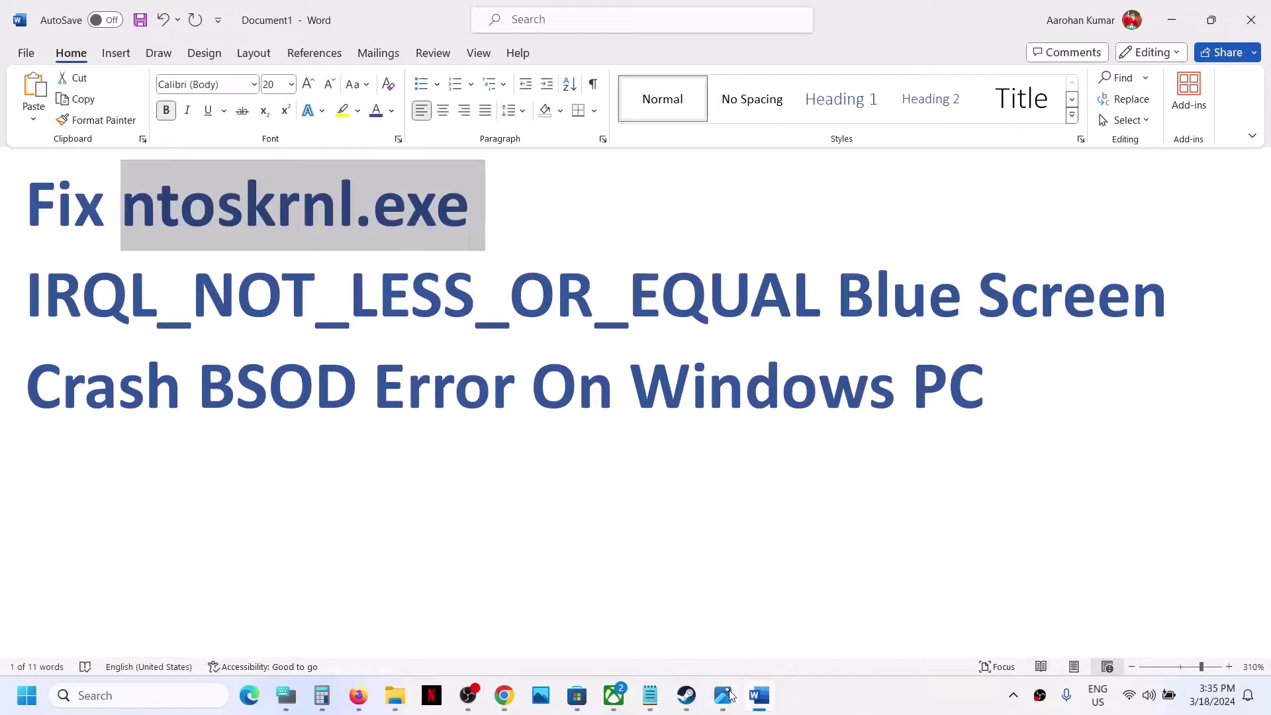
{"action": "mouse_move", "coordinate": [730, 695]}
{"action": "left_click", "coordinate": [723, 615]}
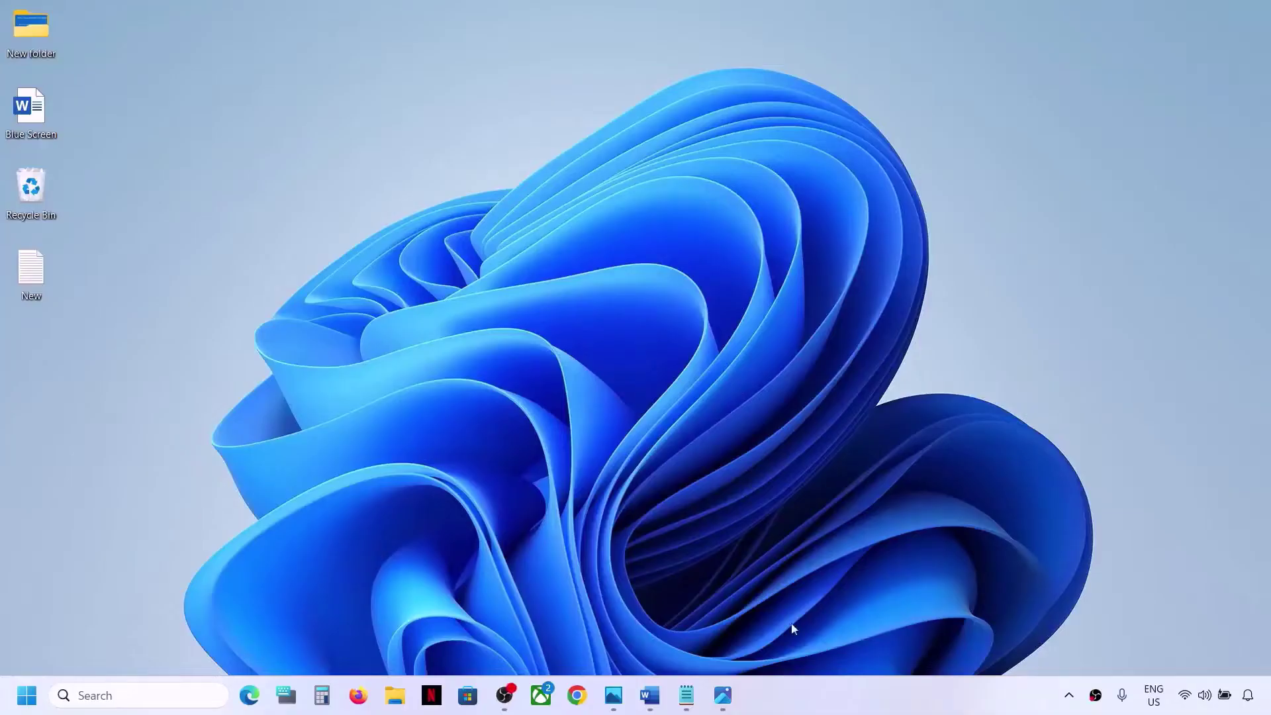
{"action": "left_click", "coordinate": [650, 696]}
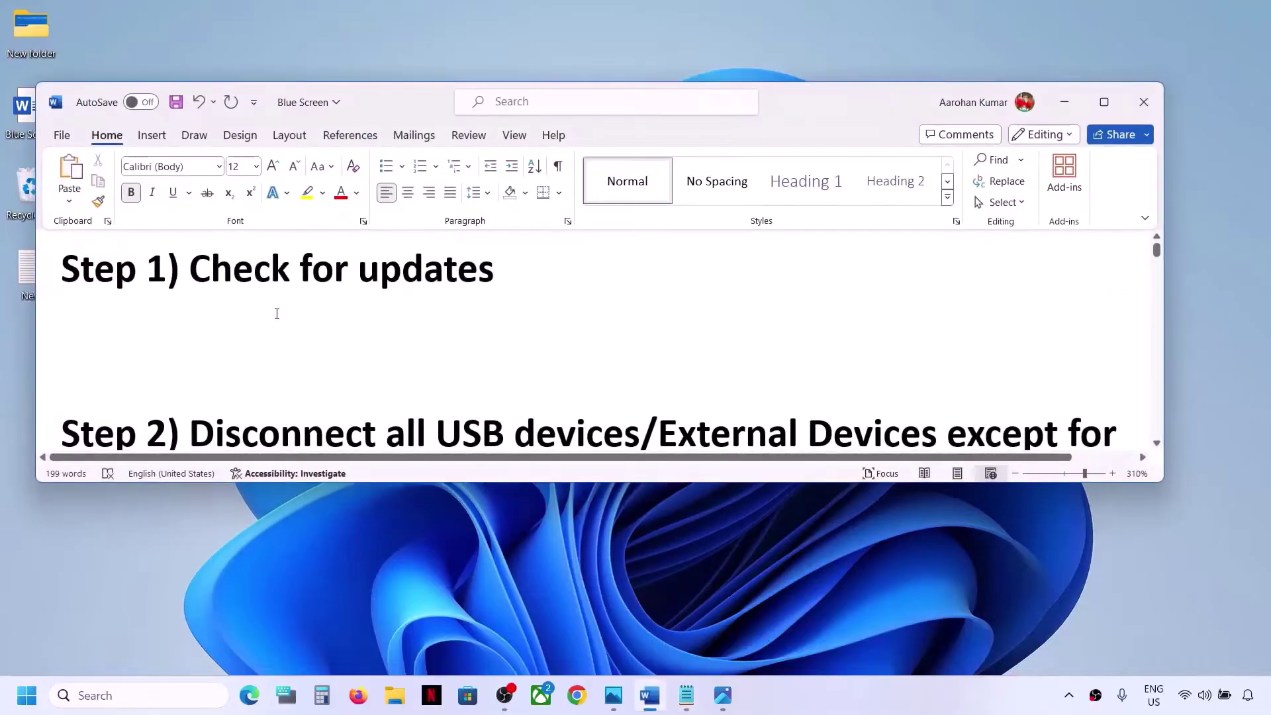
{"action": "left_click", "coordinate": [1064, 101]}
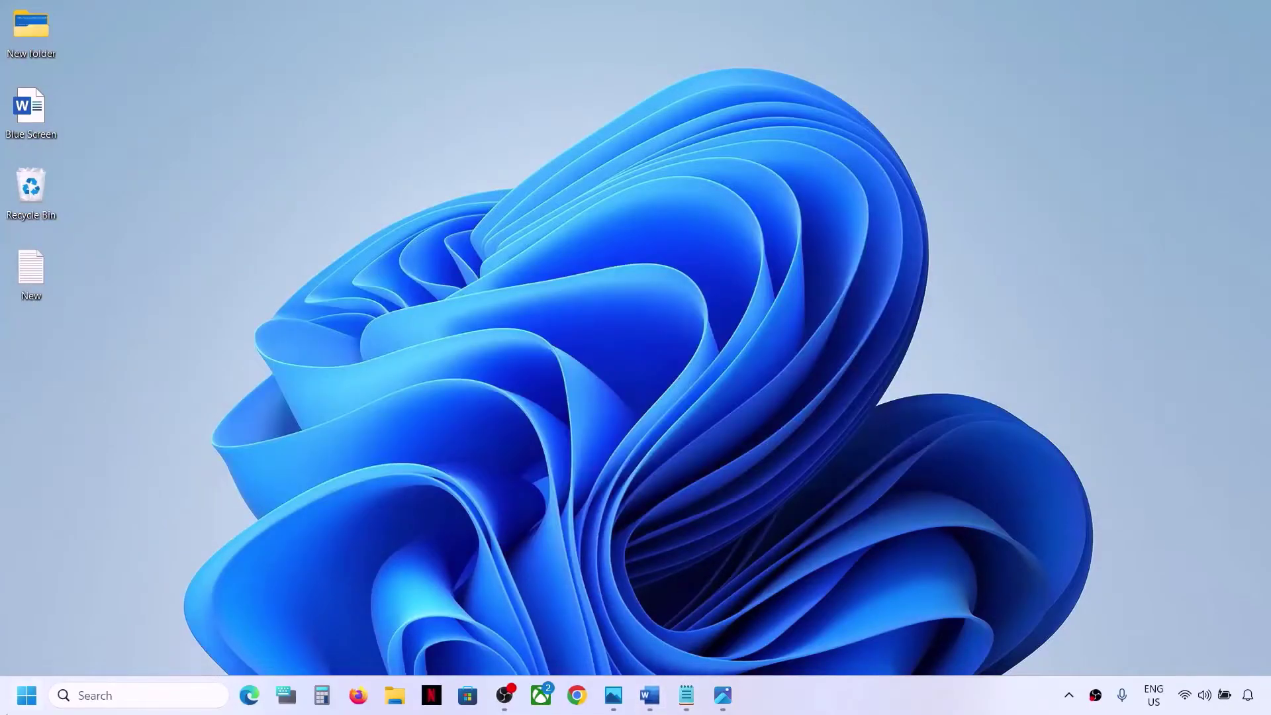
Open Windows Update in Settings and check for updates.
{"action": "left_click", "coordinate": [26, 695]}
{"action": "left_click", "coordinate": [323, 297]}
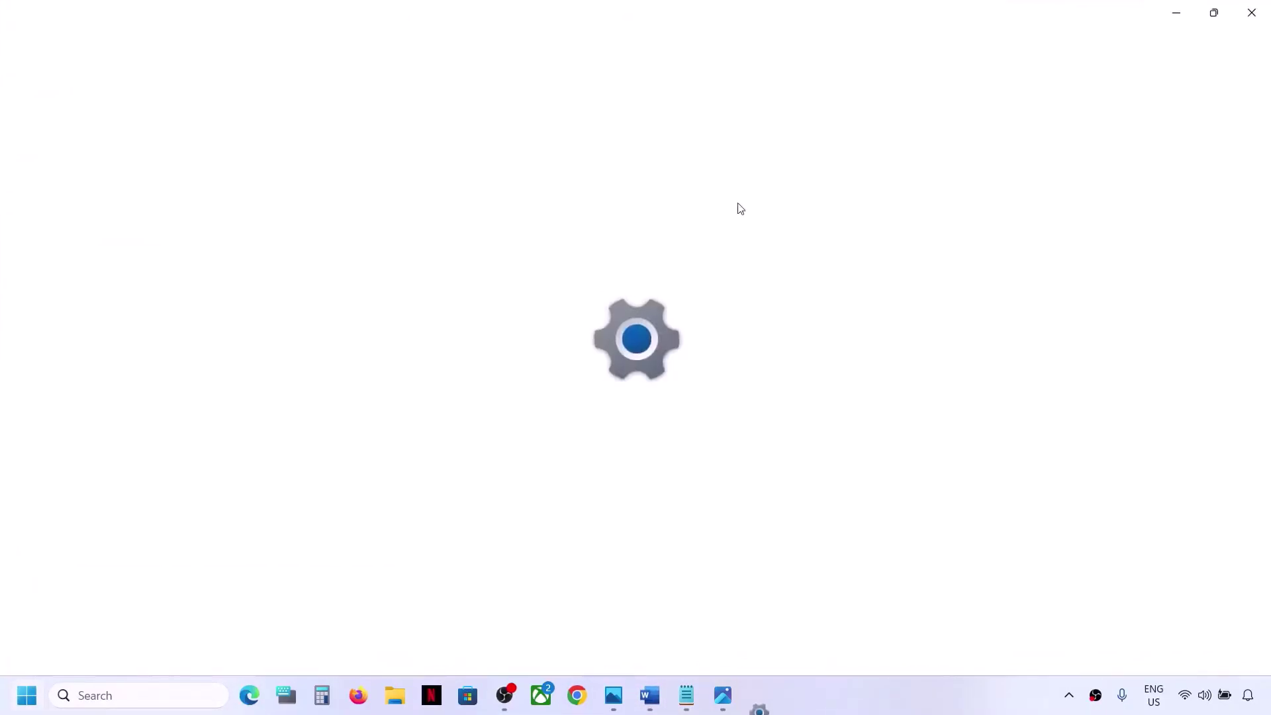
{"action": "left_click", "coordinate": [96, 543]}
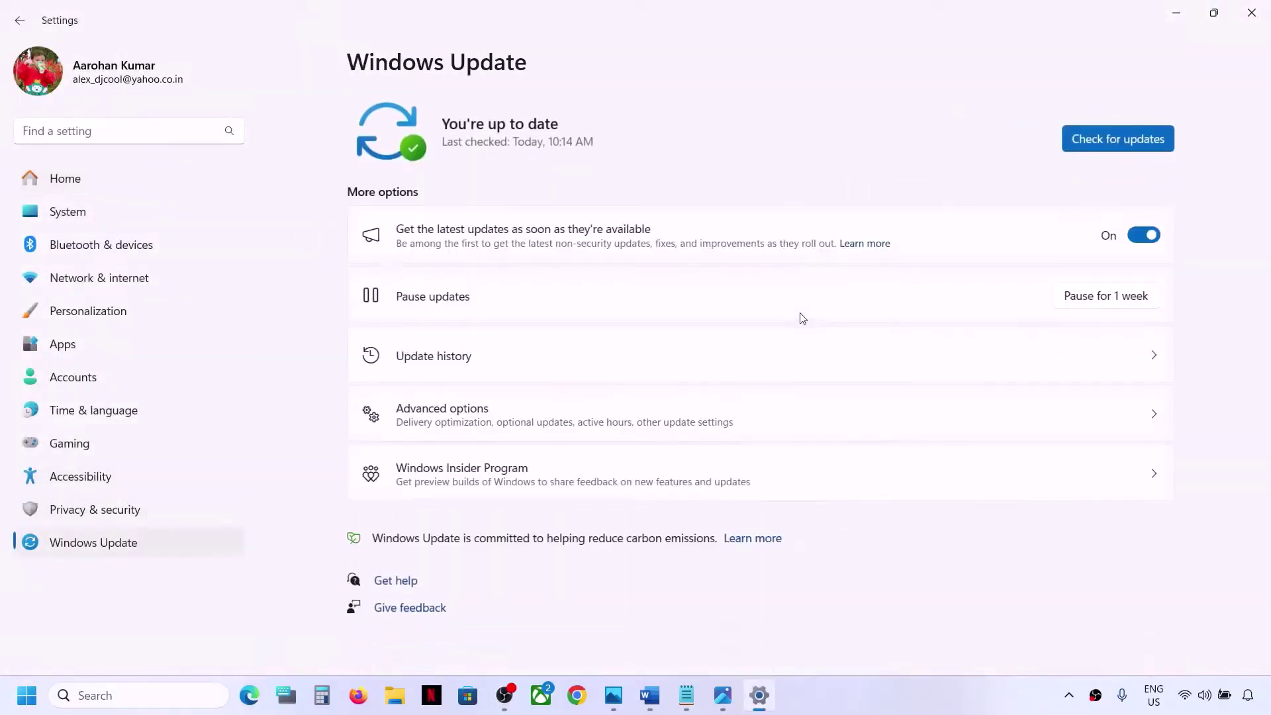
{"action": "left_click", "coordinate": [1135, 147]}
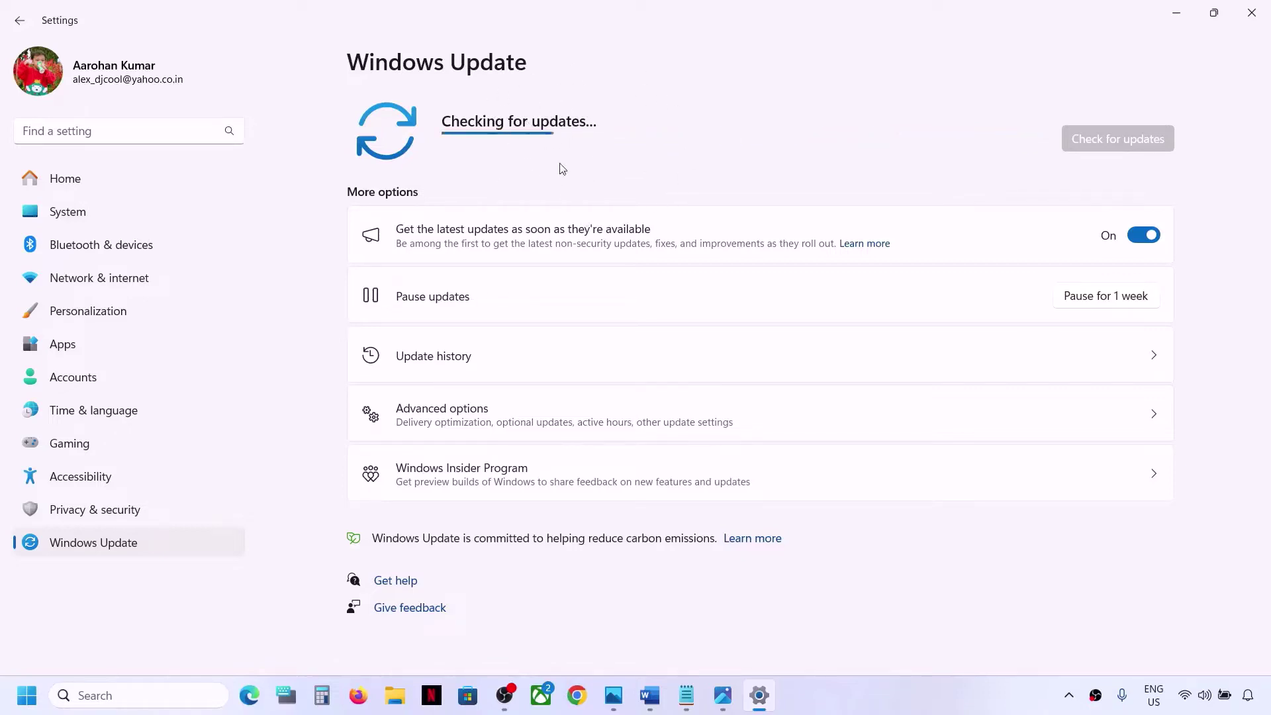
{"action": "left_click", "coordinate": [27, 696]}
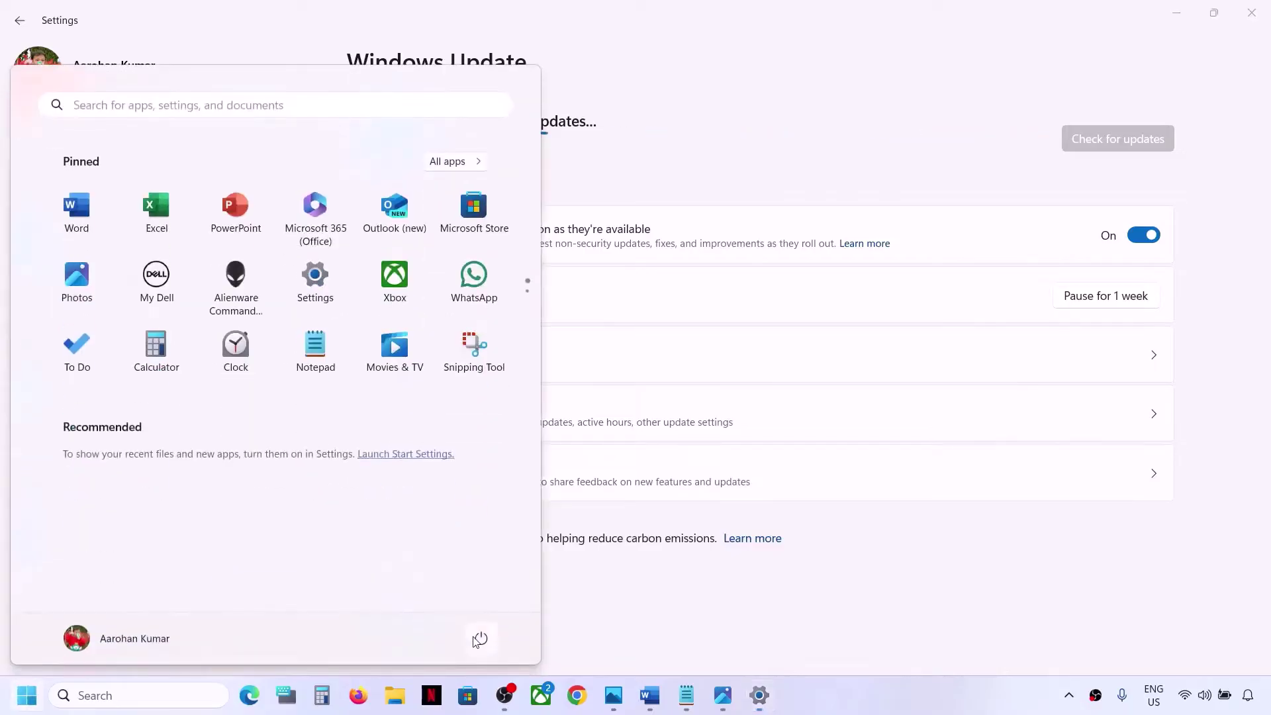
{"action": "left_click", "coordinate": [480, 638]}
{"action": "left_click", "coordinate": [677, 607]}
{"action": "left_click", "coordinate": [678, 604]}
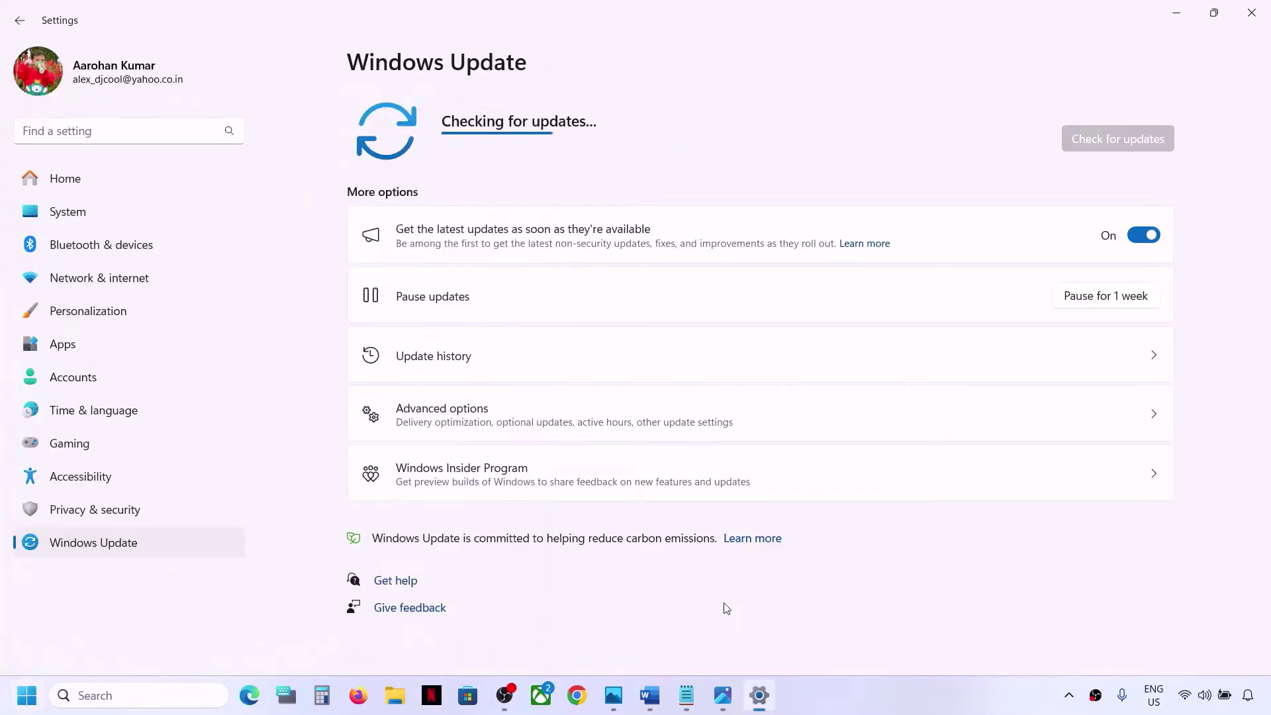
Bring up the Blue Screen document full screen and go through Step 2's instructions on disconnecting USB devices, controllers and adapters.
{"action": "left_click", "coordinate": [652, 700]}
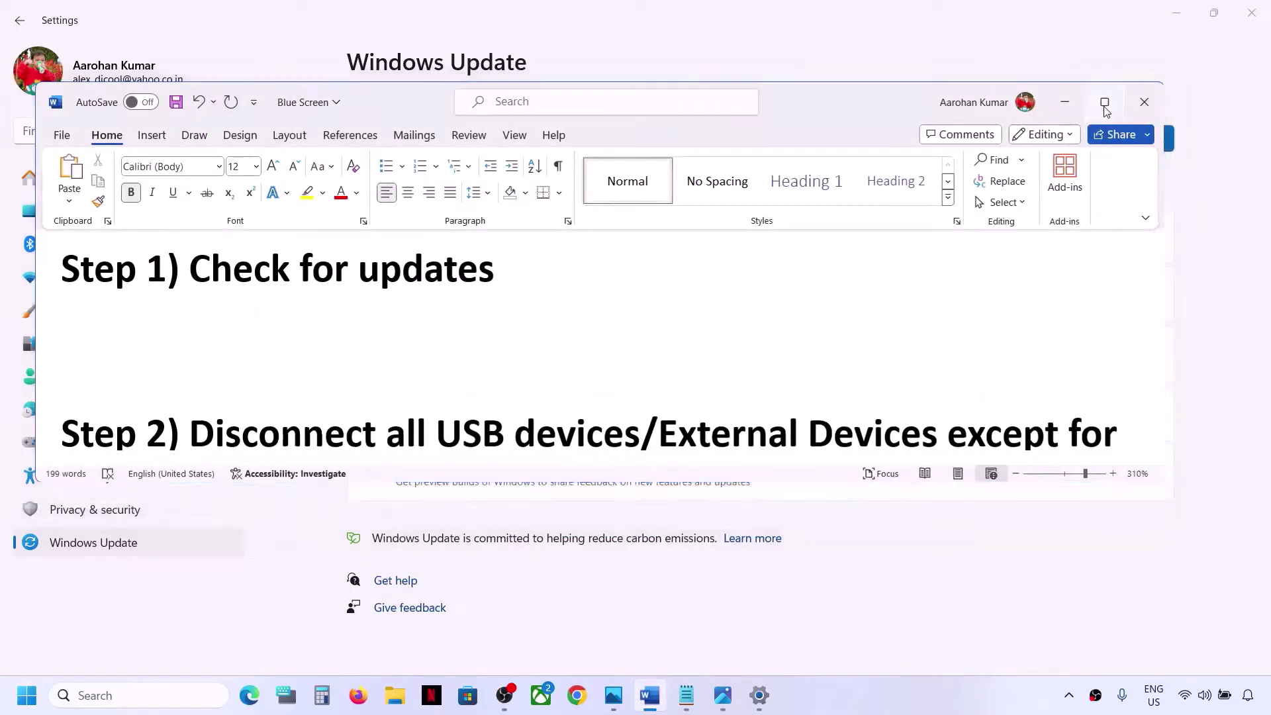
{"action": "left_click", "coordinate": [1104, 102]}
{"action": "left_click_drag", "start_coordinate": [156, 354], "coordinate": [333, 410]}
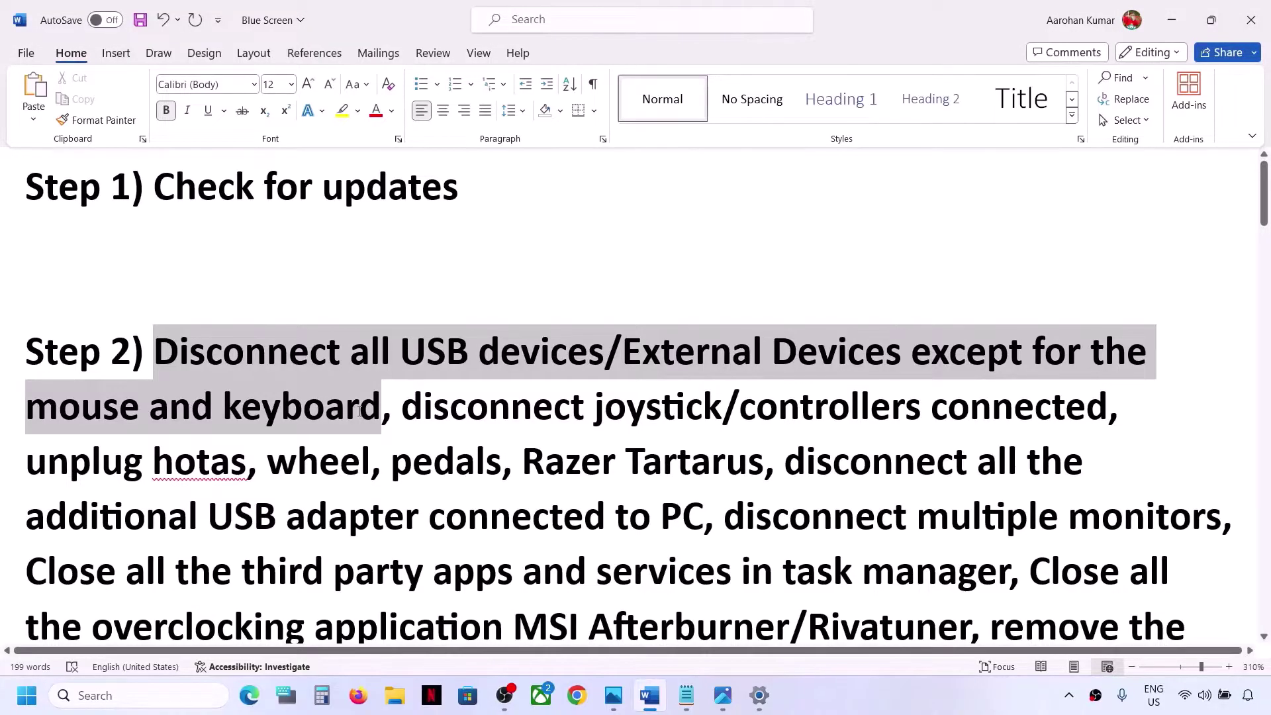
{"action": "left_click", "coordinate": [303, 407]}
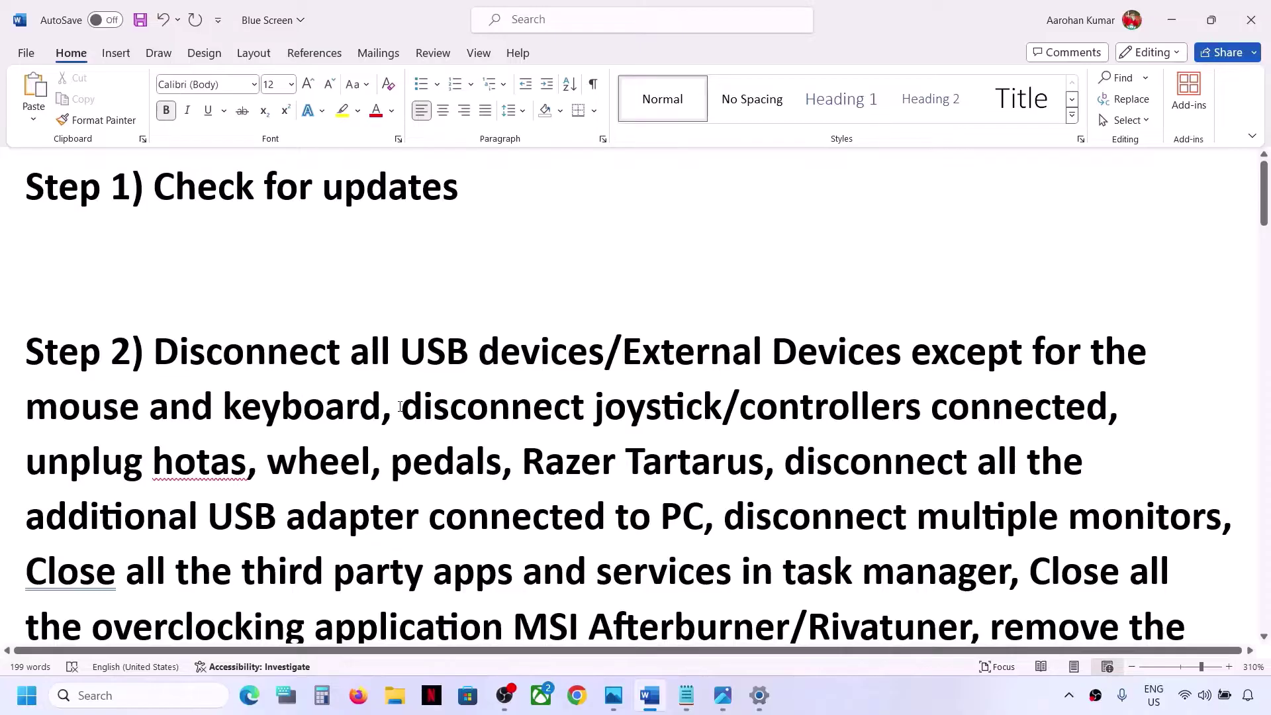
{"action": "left_click_drag", "start_coordinate": [400, 406], "coordinate": [1096, 413]}
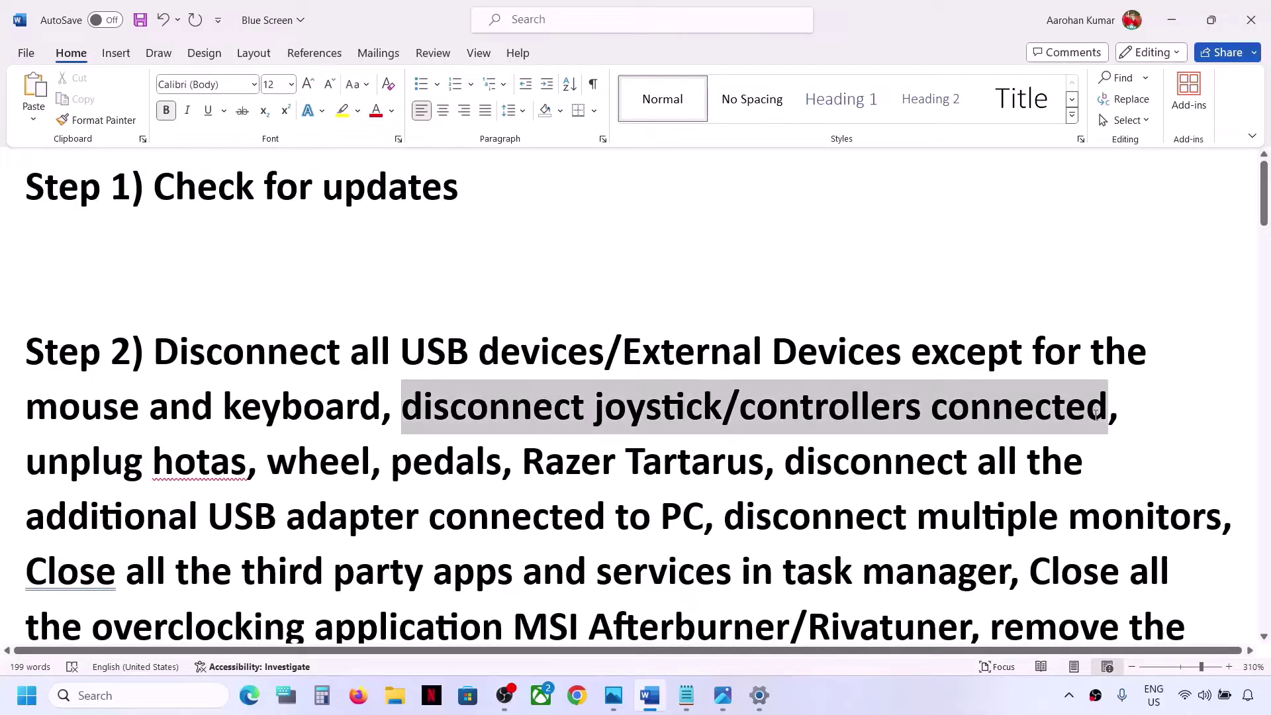
{"action": "left_click_drag", "start_coordinate": [925, 407], "coordinate": [1010, 416]}
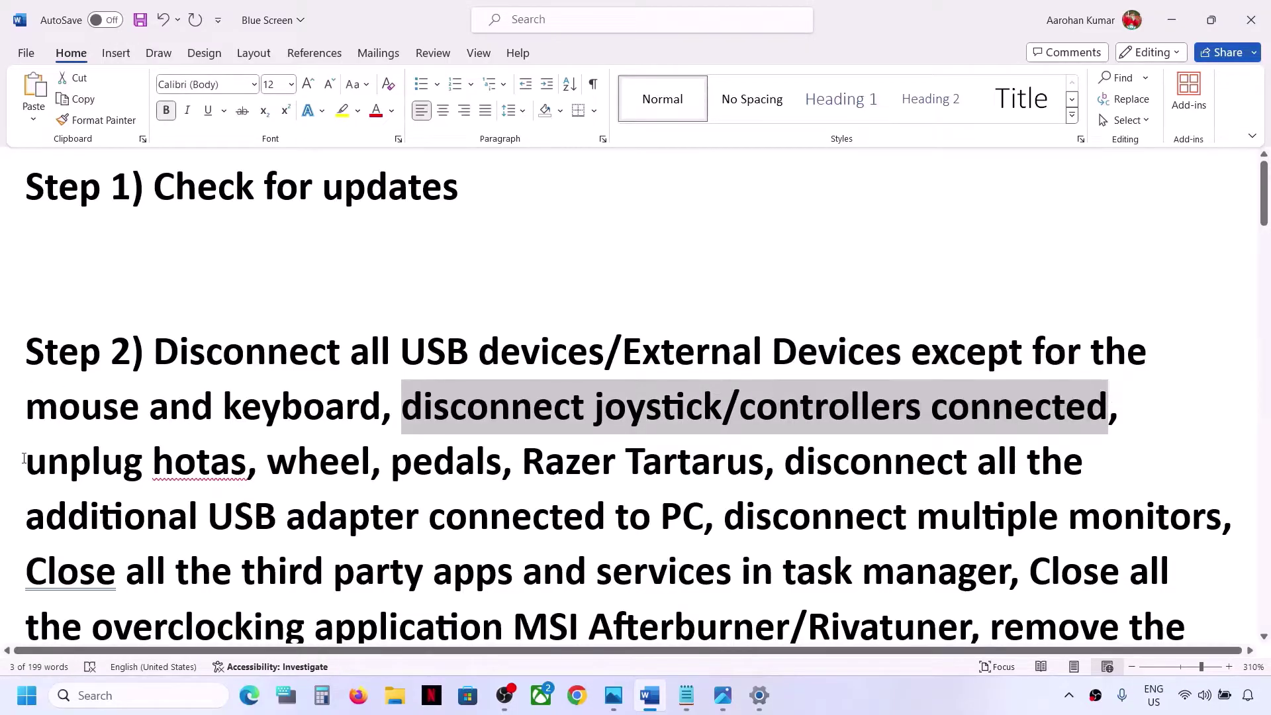
{"action": "left_click_drag", "start_coordinate": [22, 461], "coordinate": [698, 524]}
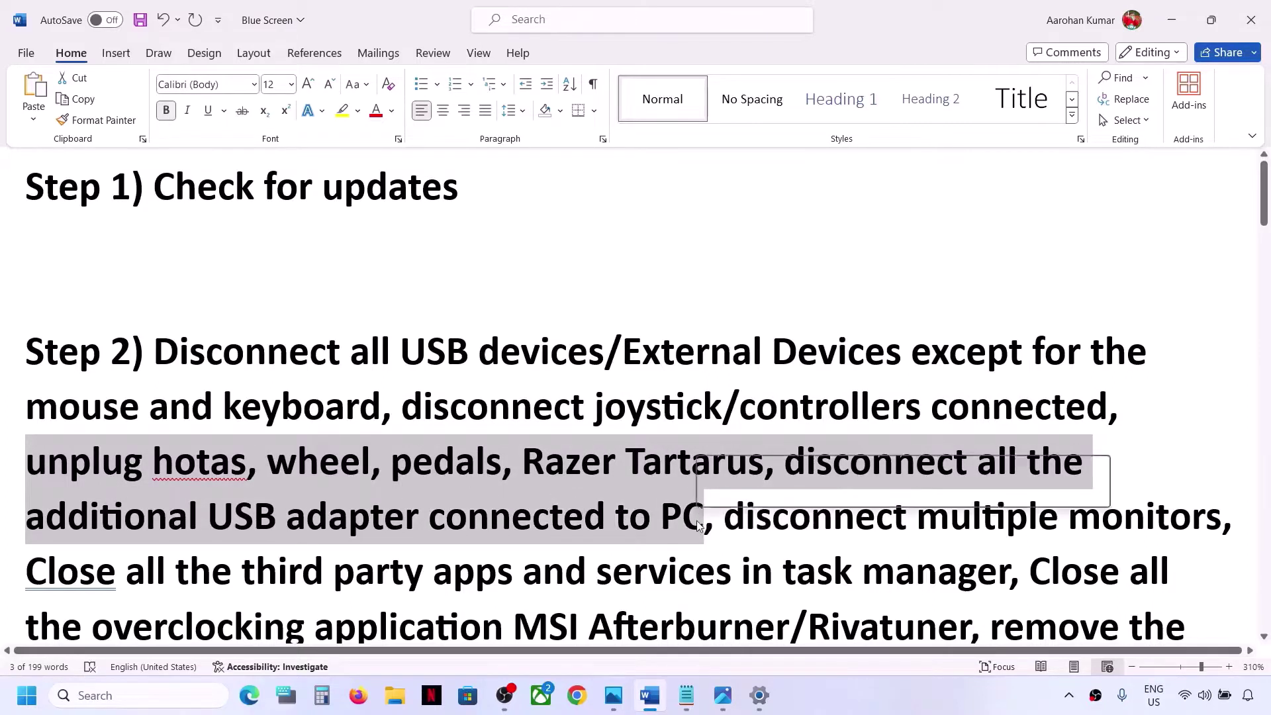
Highlight the Step 2 instructions on disconnecting multiple monitors and closing third-party apps and services.
{"action": "scroll", "coordinate": [749, 274], "scroll_direction": "down", "scroll_amount": 3}
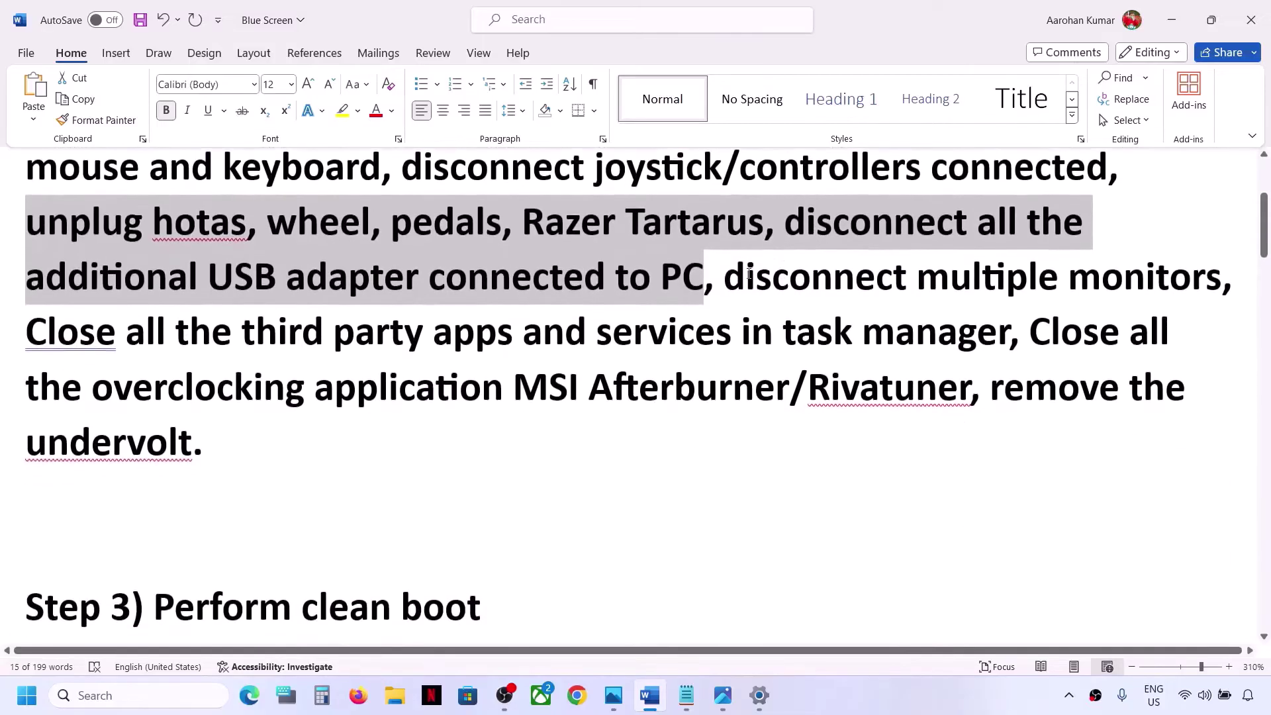
{"action": "scroll", "coordinate": [749, 273], "scroll_direction": "up", "scroll_amount": 1}
{"action": "left_click_drag", "start_coordinate": [726, 374], "coordinate": [1158, 391]}
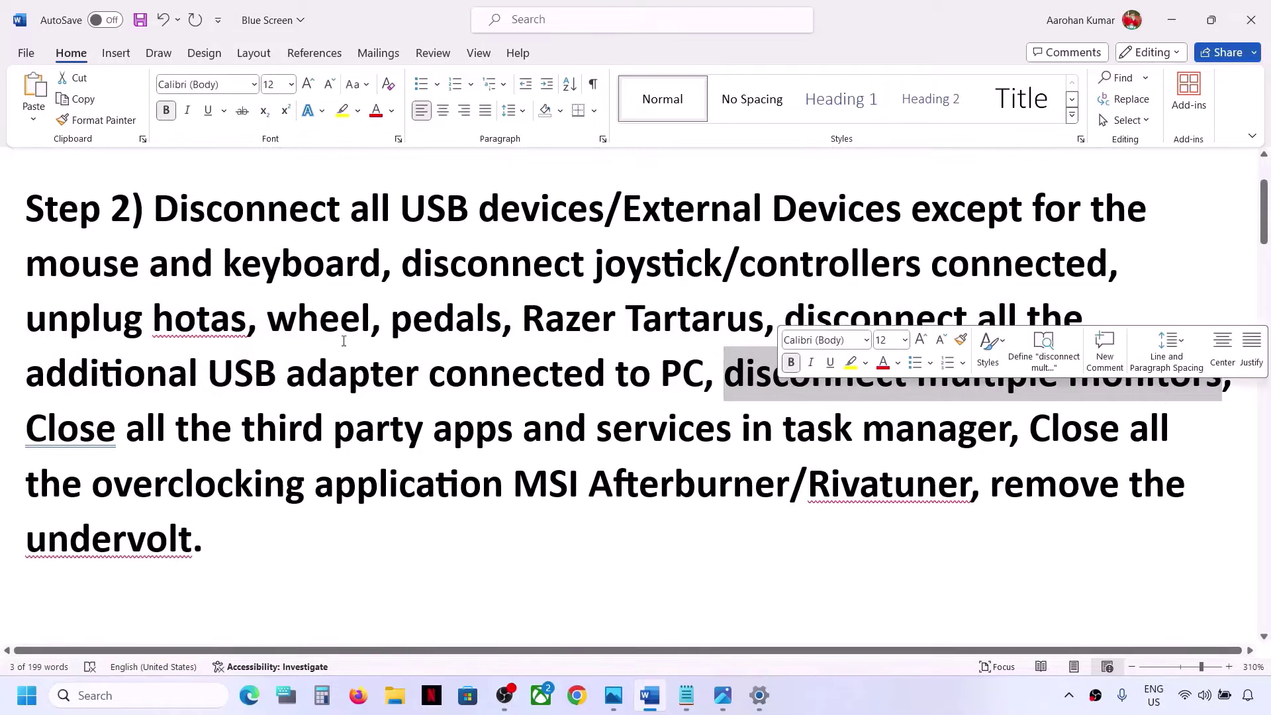
{"action": "left_click_drag", "start_coordinate": [33, 429], "coordinate": [934, 423]}
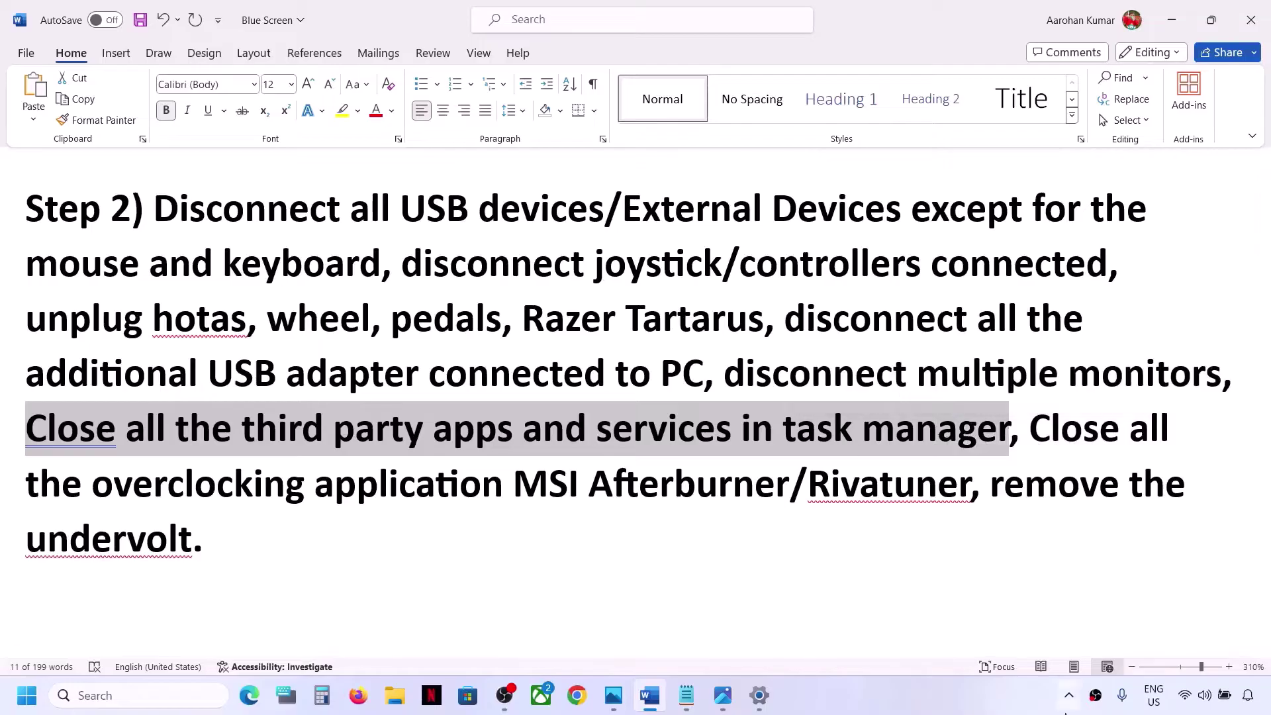
Exit the two third-party background apps in the system tray, including Riot Games.
{"action": "left_click", "coordinate": [1068, 697]}
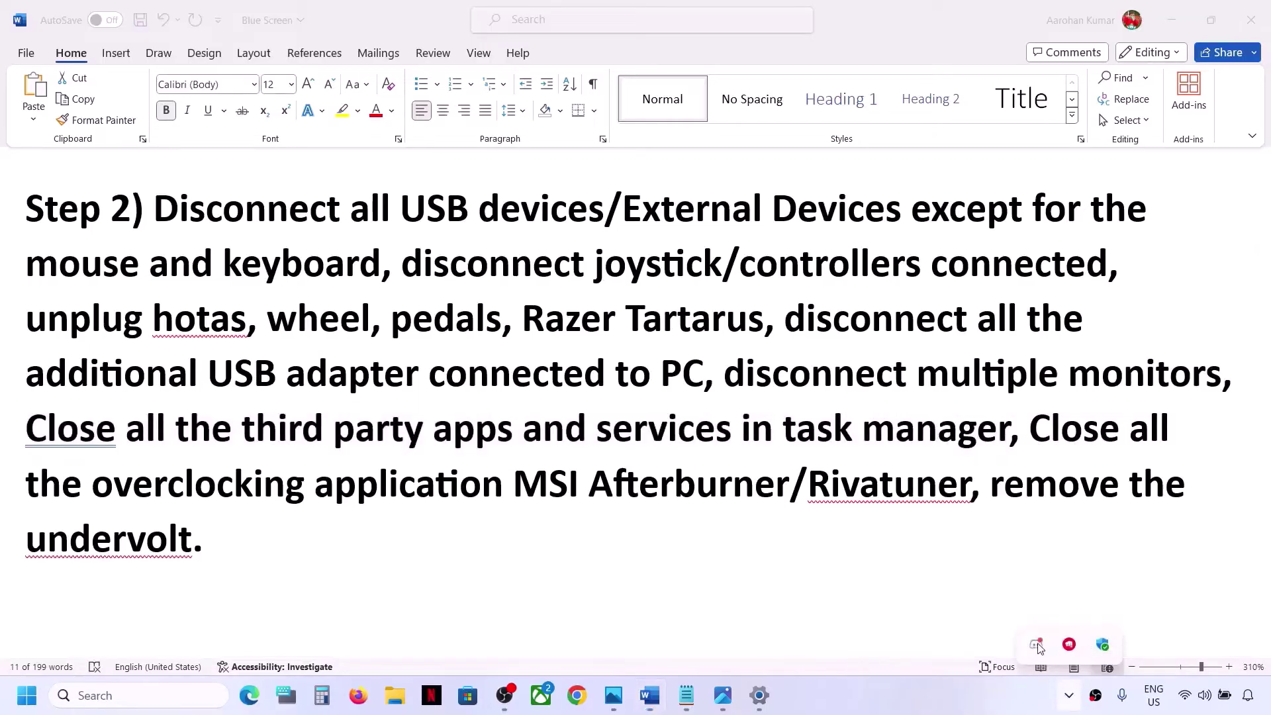
{"action": "right_click", "coordinate": [1038, 646]}
{"action": "left_click", "coordinate": [1079, 629]}
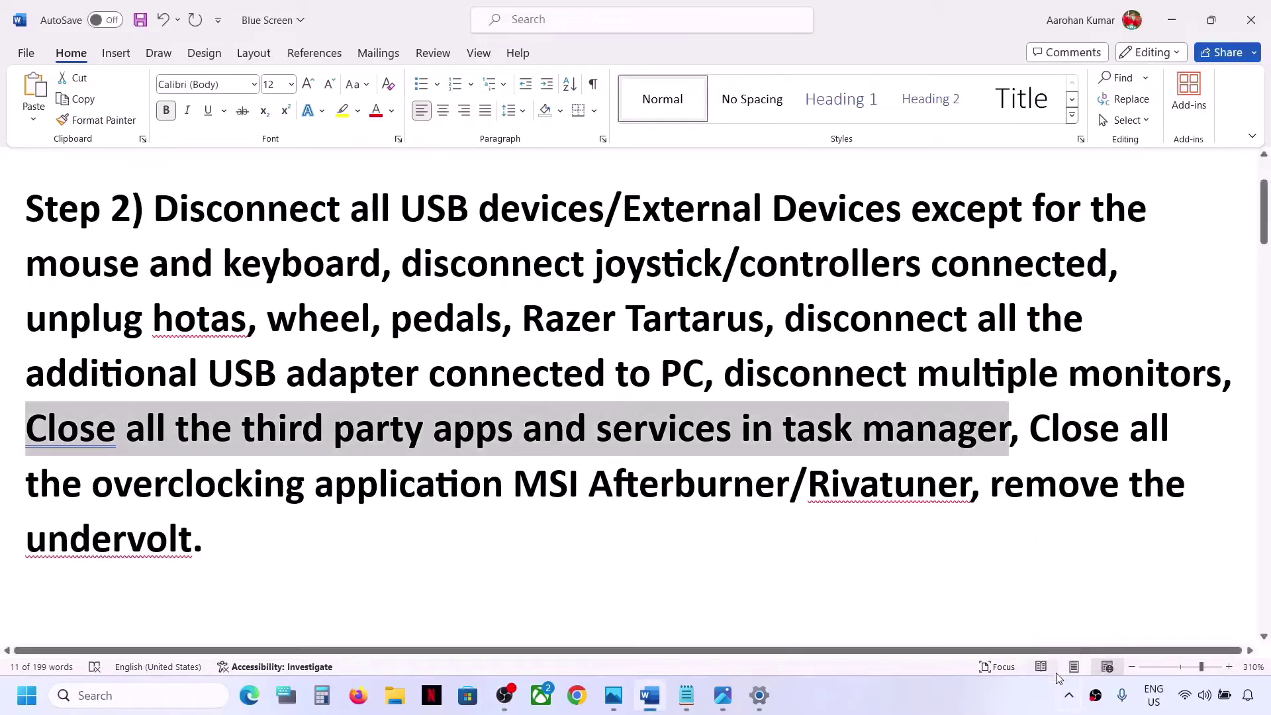
{"action": "left_click", "coordinate": [1068, 695]}
{"action": "right_click", "coordinate": [1055, 648]}
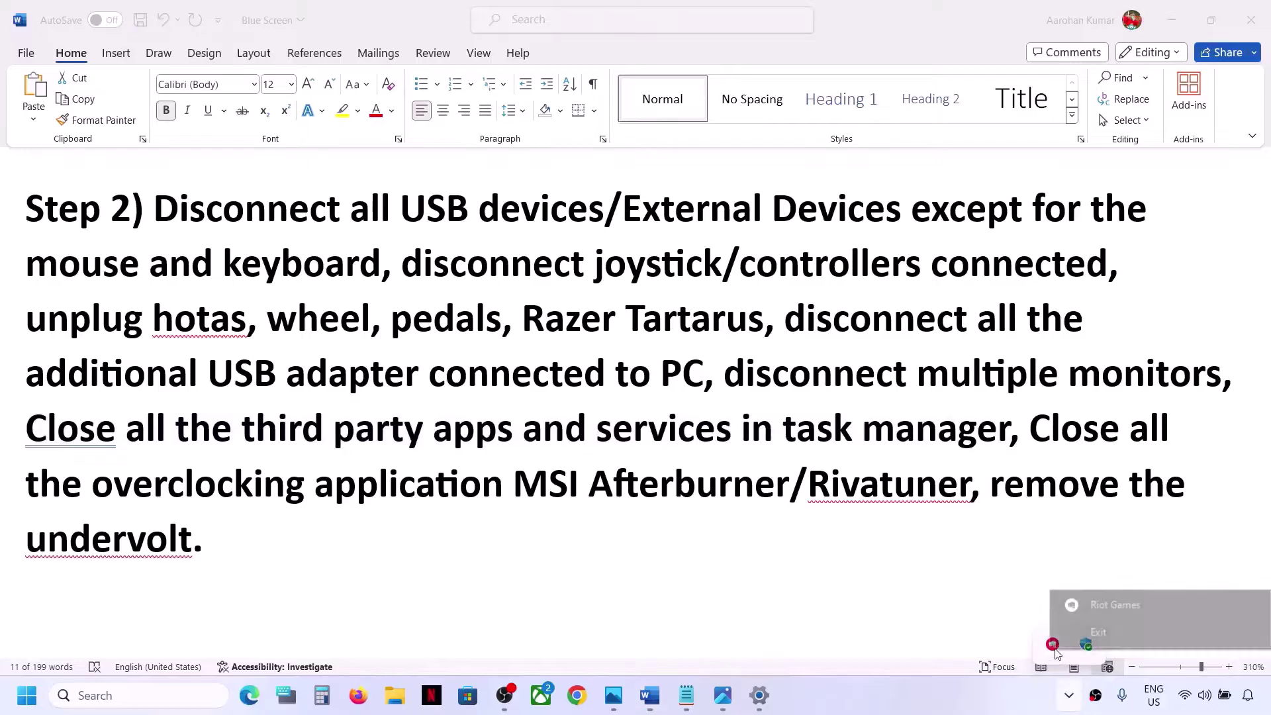
{"action": "left_click", "coordinate": [1098, 632]}
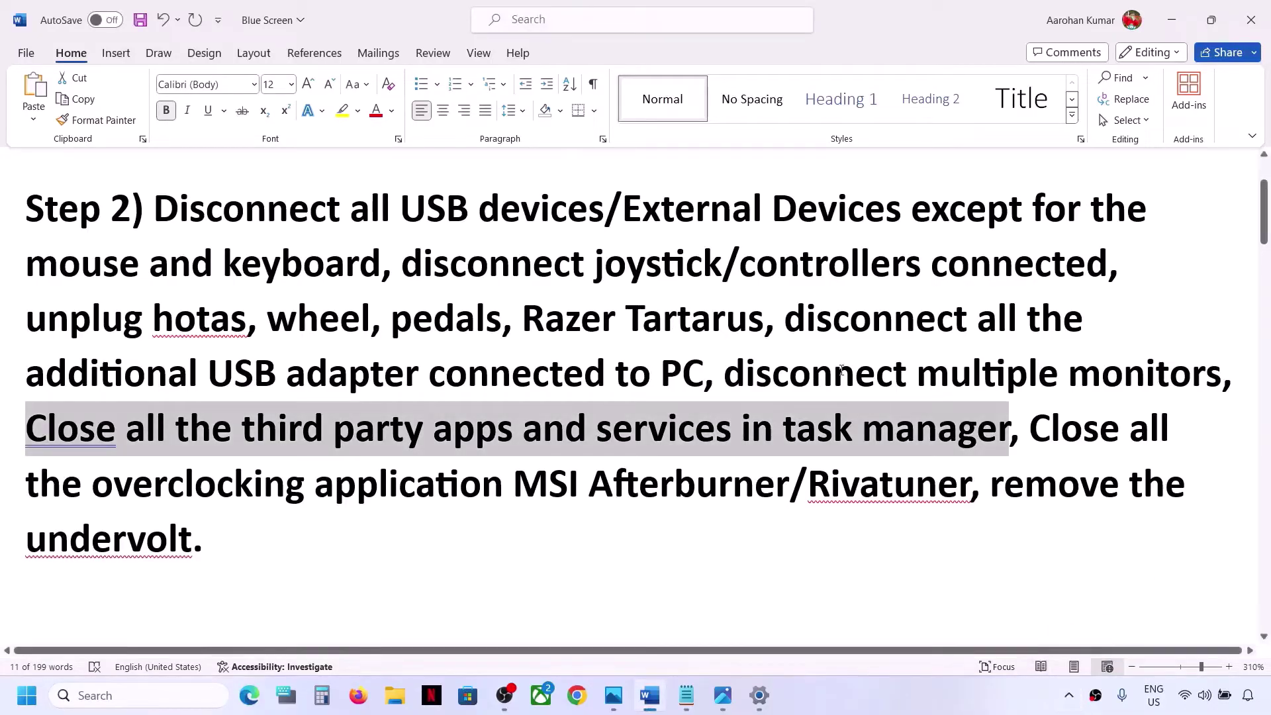
Open Task Manager, examine the actions available for the OBS Studio process, and close Task Manager.
{"action": "left_click_drag", "start_coordinate": [577, 409], "coordinate": [732, 447]}
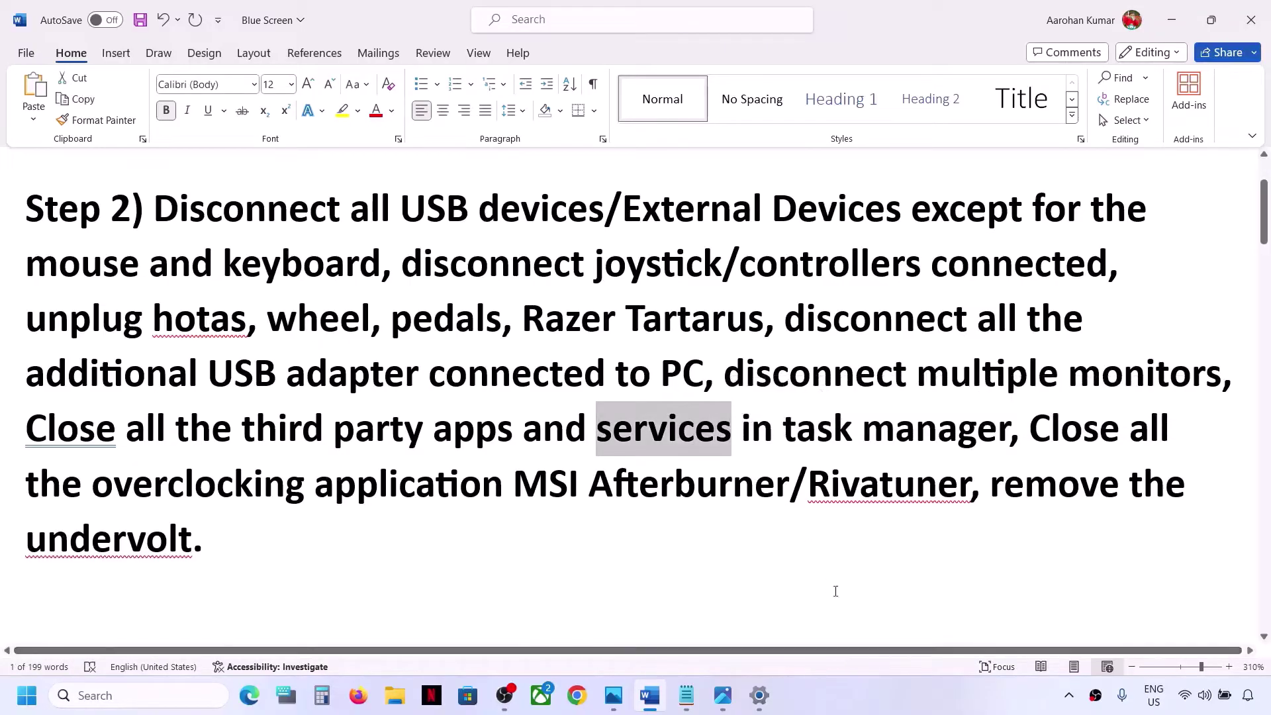
{"action": "right_click", "coordinate": [24, 702]}
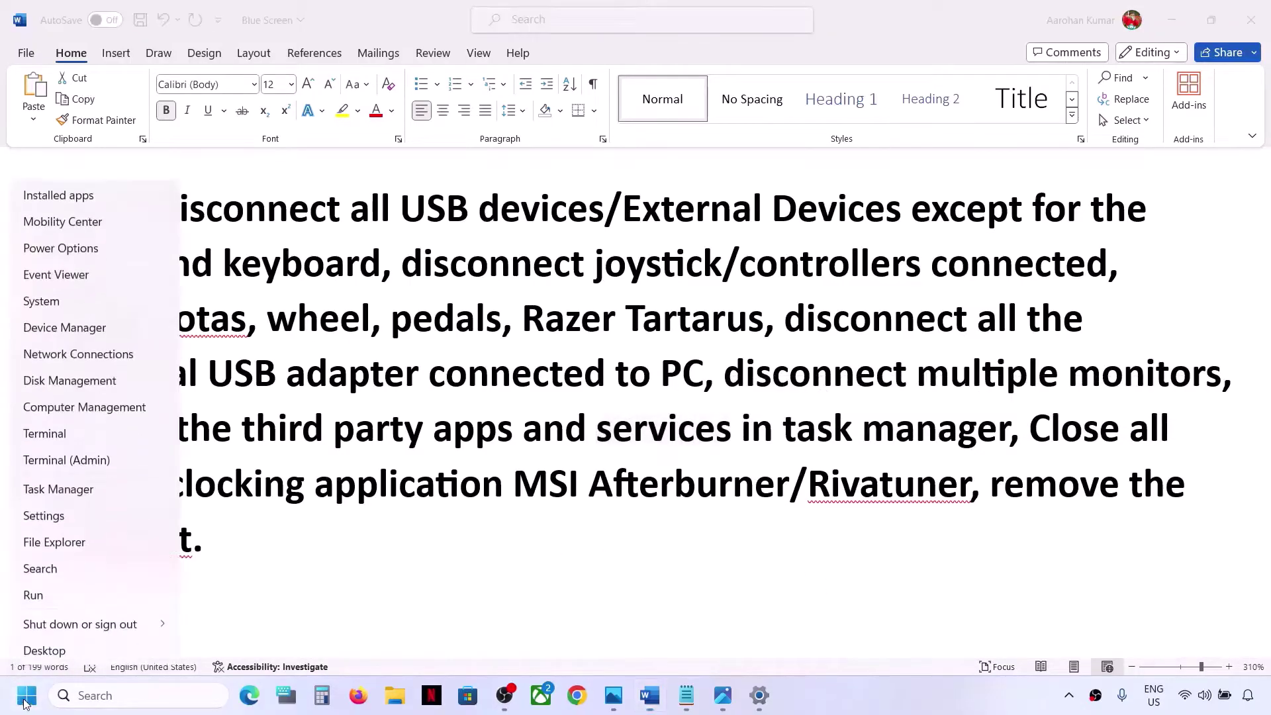
{"action": "left_click", "coordinate": [71, 491]}
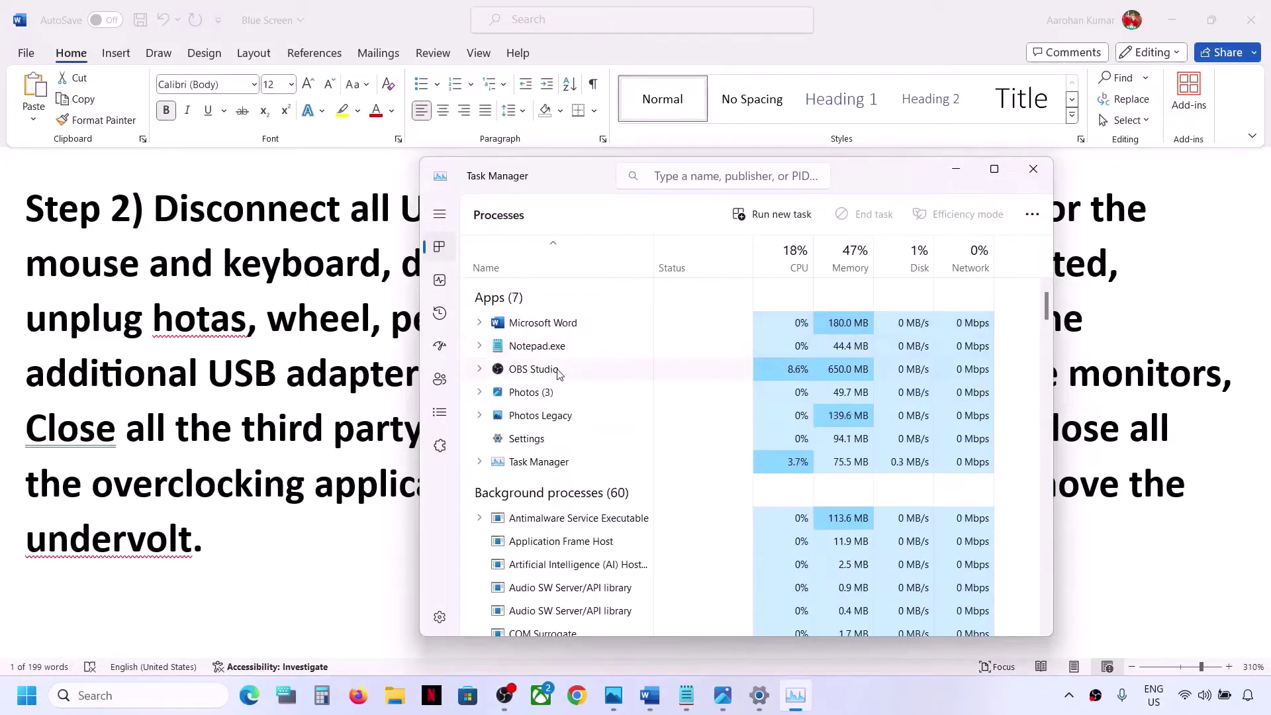
{"action": "left_click", "coordinate": [534, 374]}
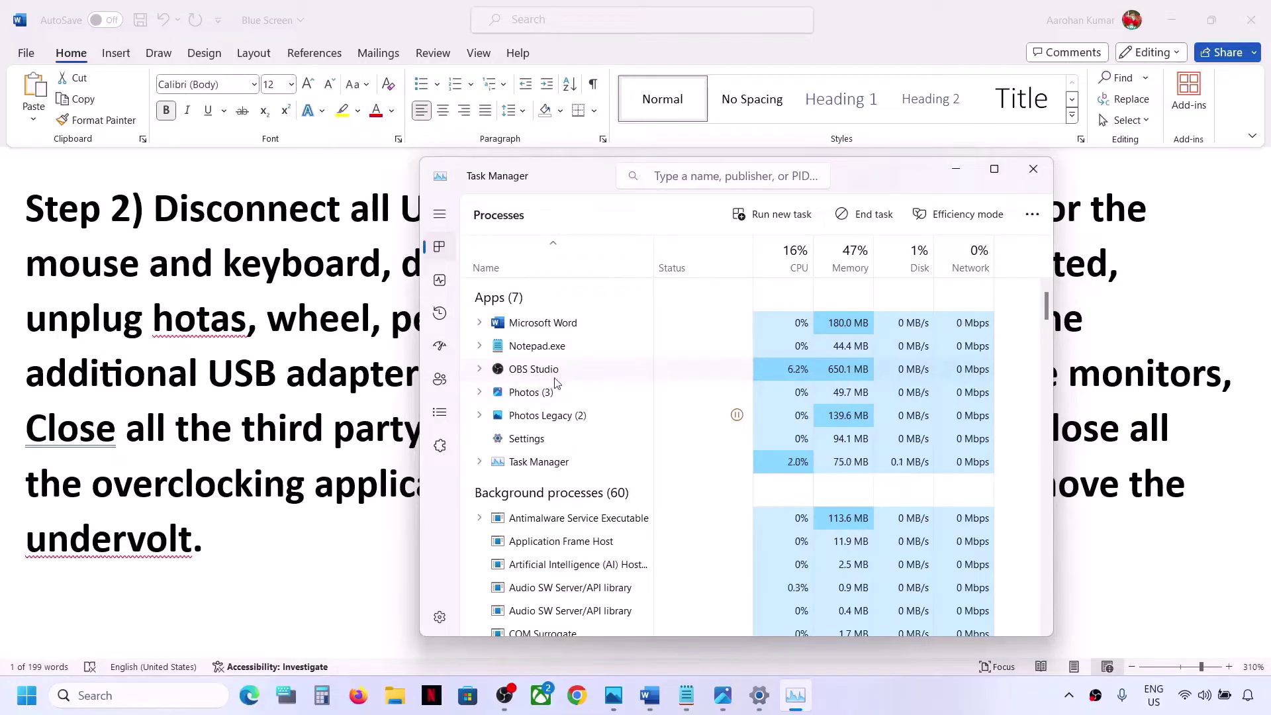
{"action": "right_click", "coordinate": [558, 375]}
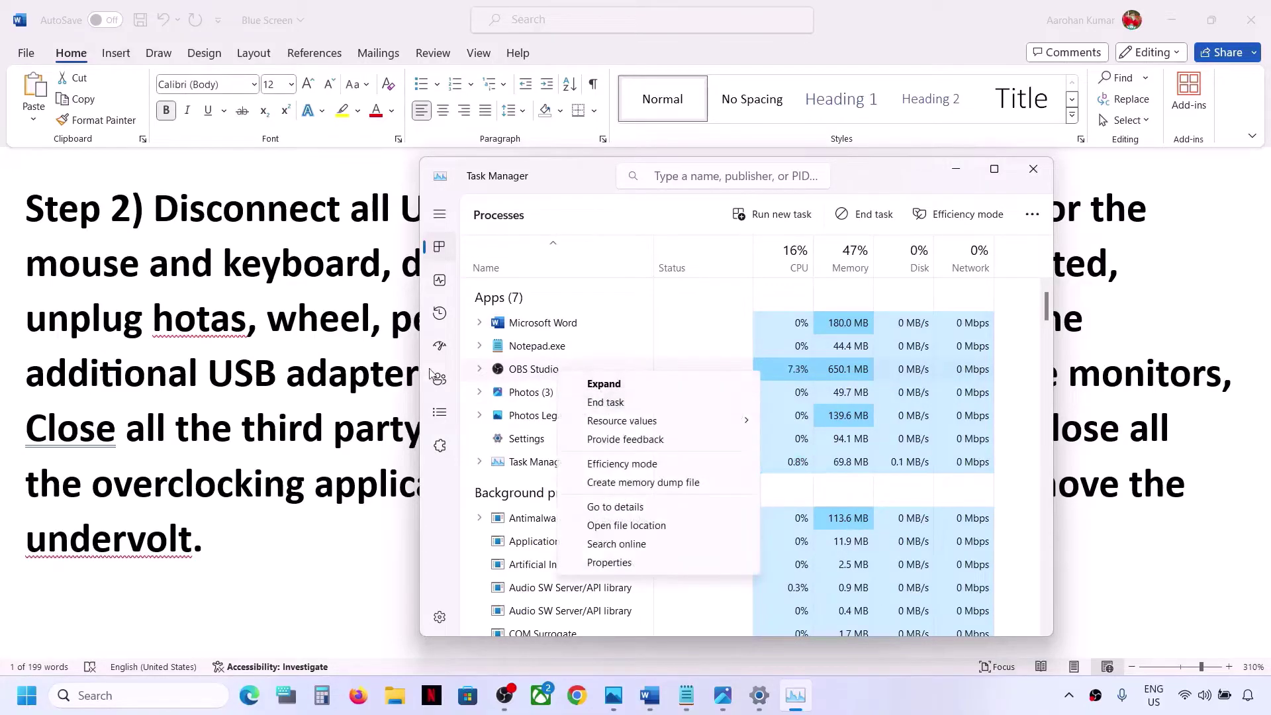
{"action": "left_click", "coordinate": [450, 549]}
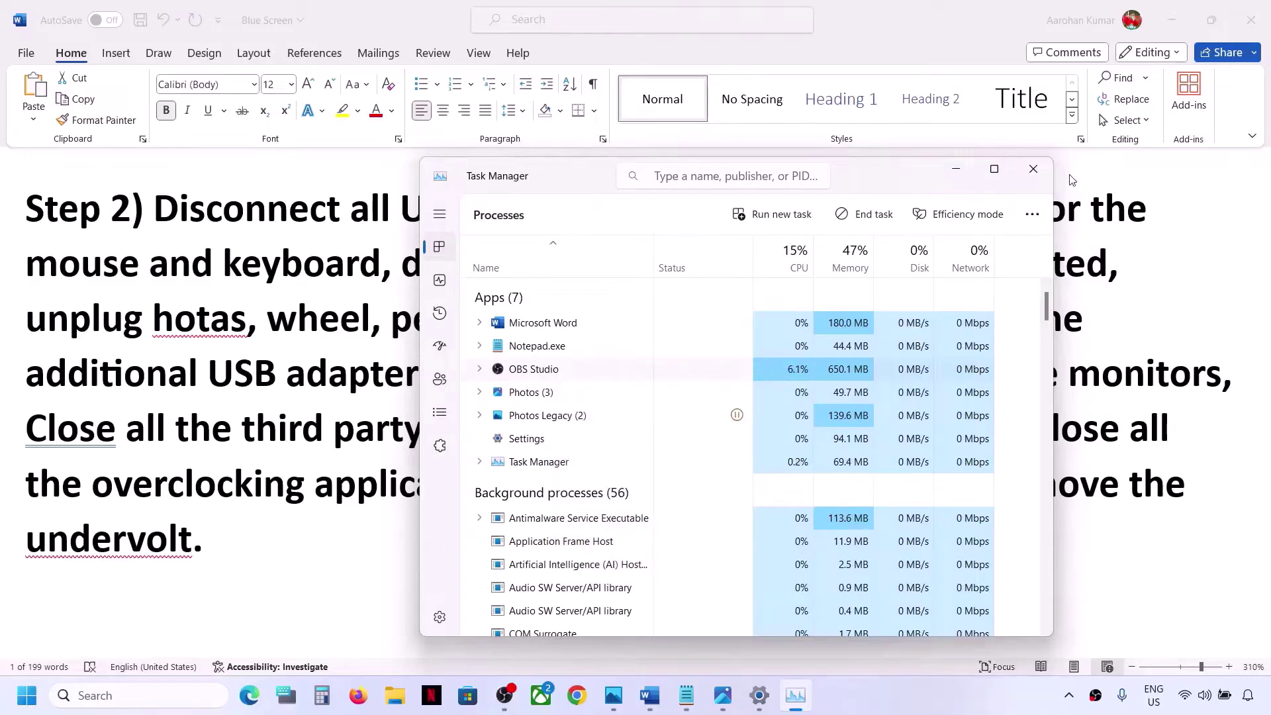
{"action": "left_click", "coordinate": [1046, 177]}
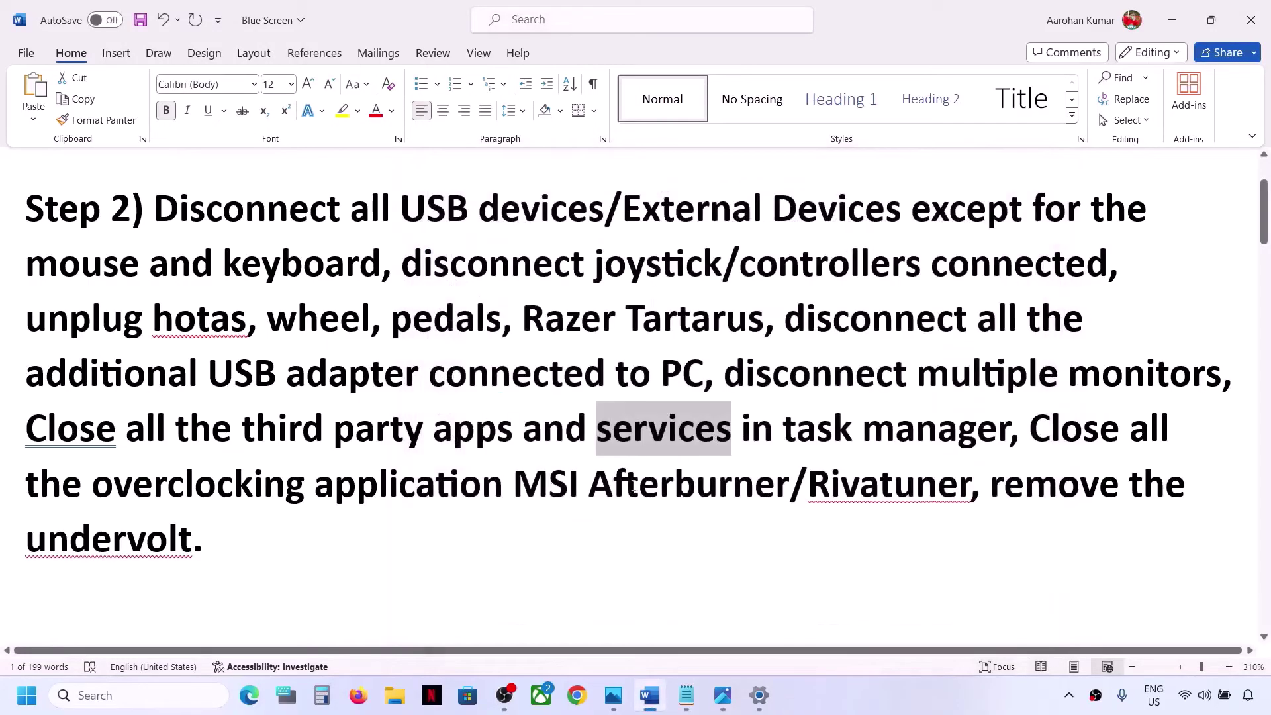
Go through the rest of Step 2 on overclocking apps and undervolt, and highlight "Perform clean boot" in Step 3.
{"action": "left_click_drag", "start_coordinate": [1034, 418], "coordinate": [1099, 529]}
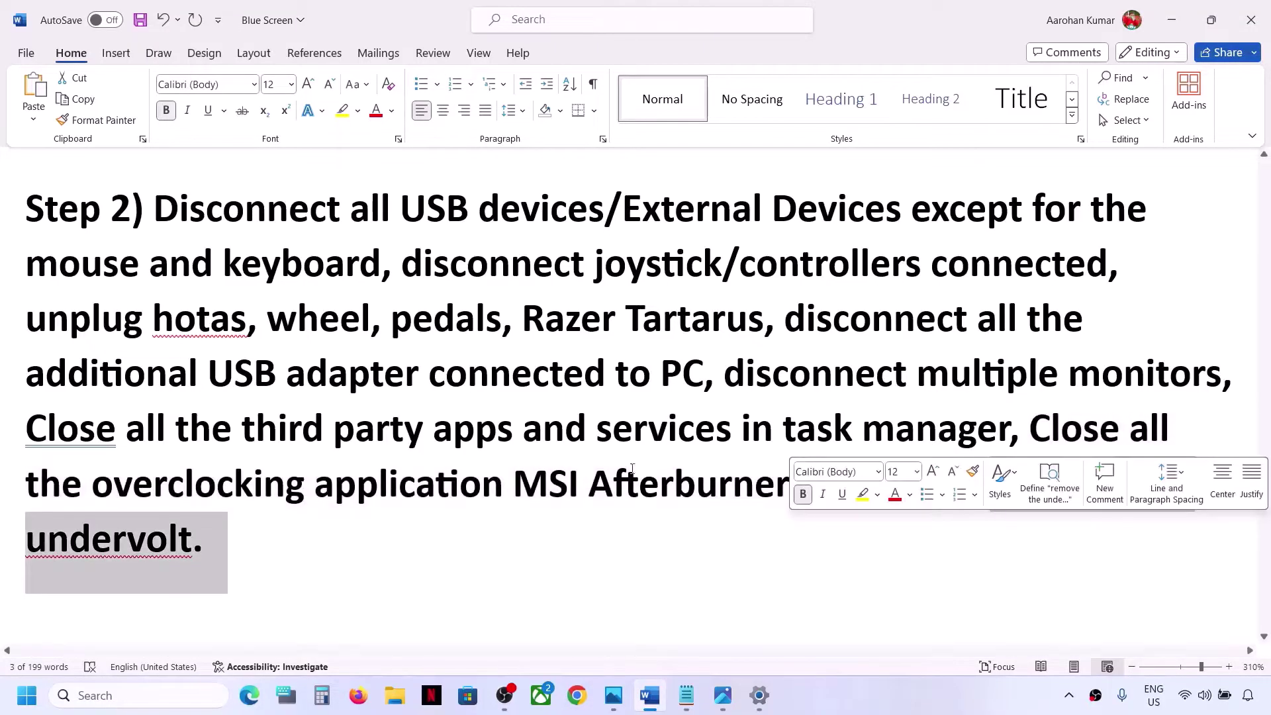
{"action": "left_click", "coordinate": [469, 490]}
{"action": "scroll", "coordinate": [411, 481], "scroll_direction": "down", "scroll_amount": 5}
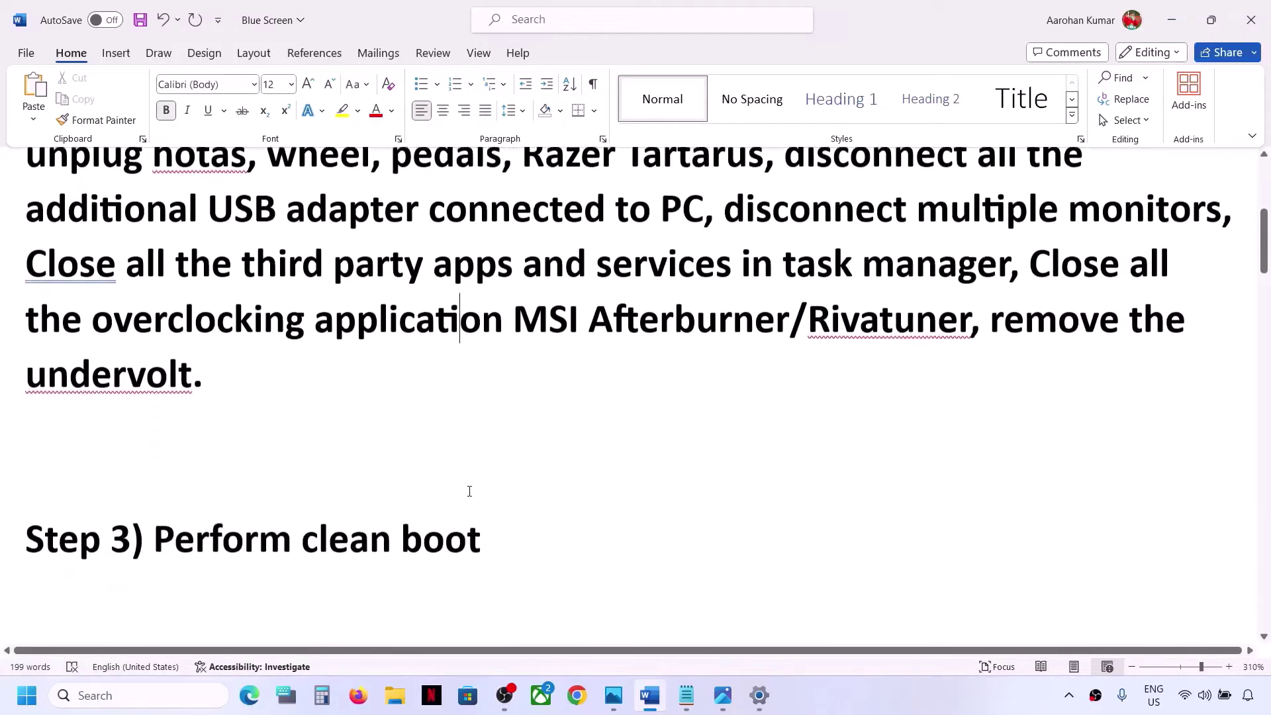
{"action": "scroll", "coordinate": [411, 481], "scroll_direction": "up", "scroll_amount": 3}
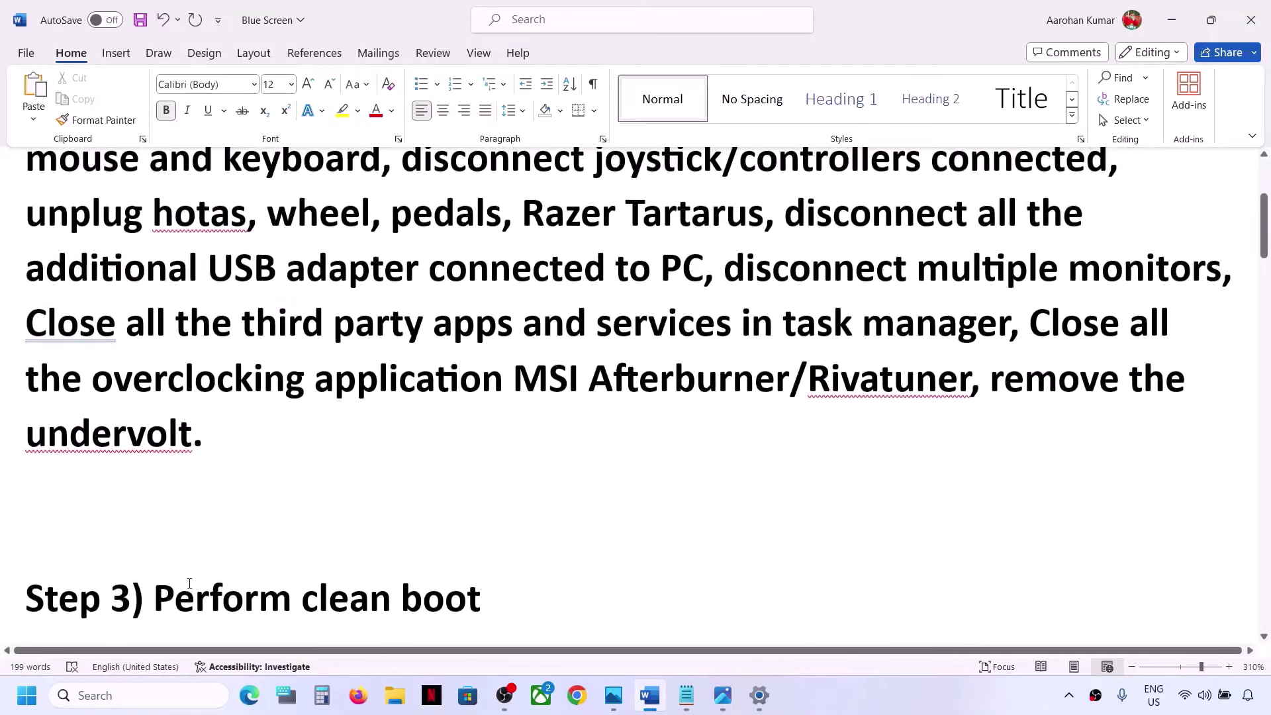
{"action": "left_click_drag", "start_coordinate": [188, 584], "coordinate": [567, 583]}
{"action": "scroll", "coordinate": [566, 582], "scroll_direction": "down", "scroll_amount": 2}
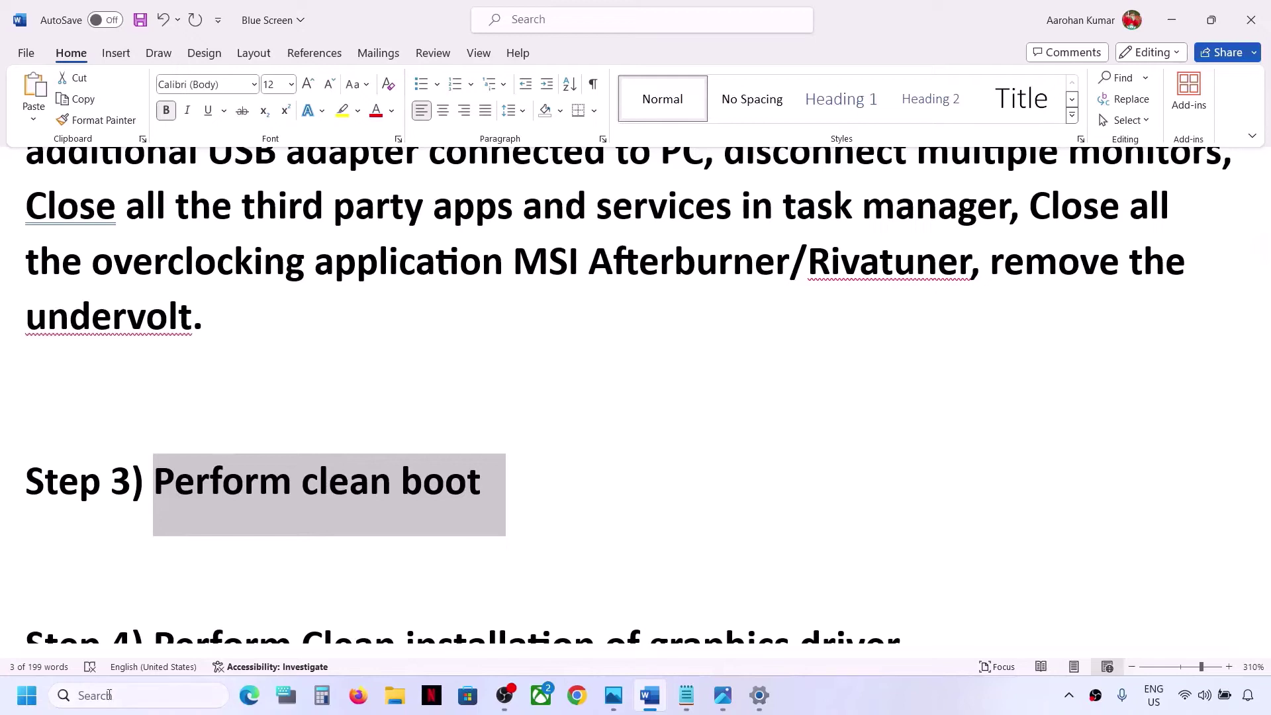
Search Windows for "system Configuration" and open System Configuration.
{"action": "left_click", "coordinate": [110, 695]}
{"action": "type", "text": "system Configuration"}
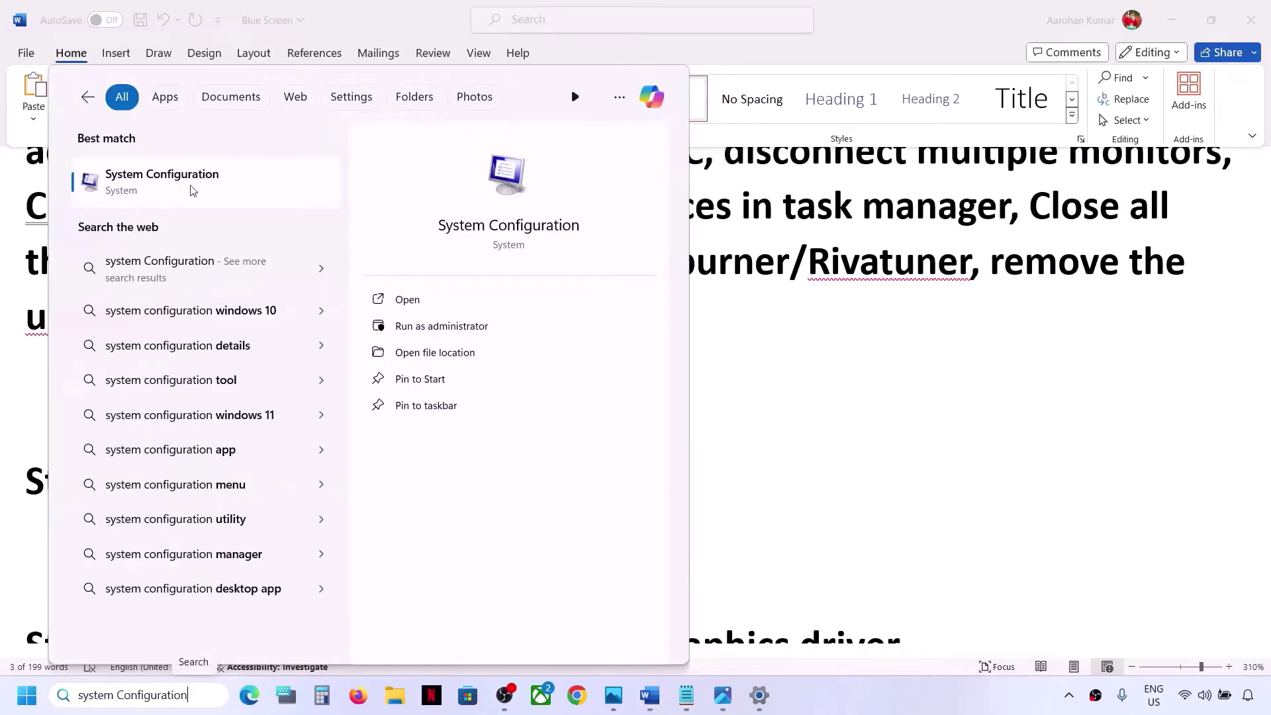
{"action": "left_click", "coordinate": [210, 186]}
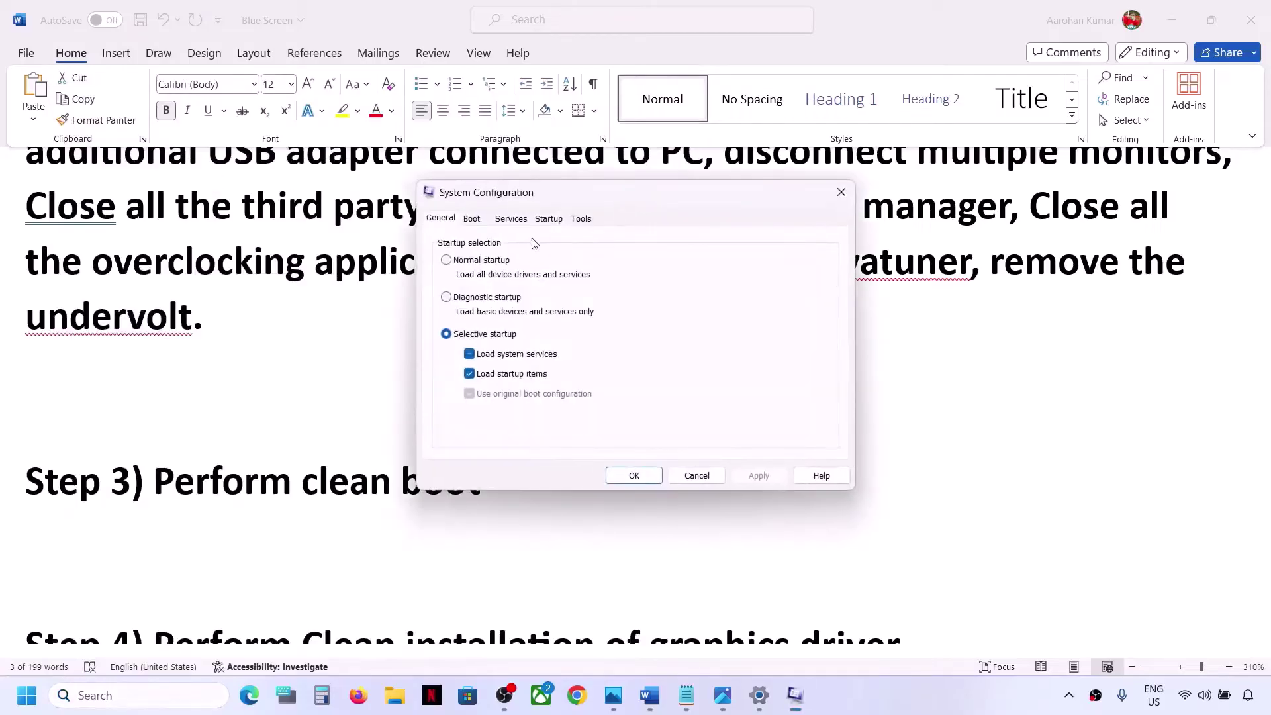
Hide all Microsoft services in the System Configuration services list and confirm the configuration.
{"action": "left_click", "coordinate": [516, 222]}
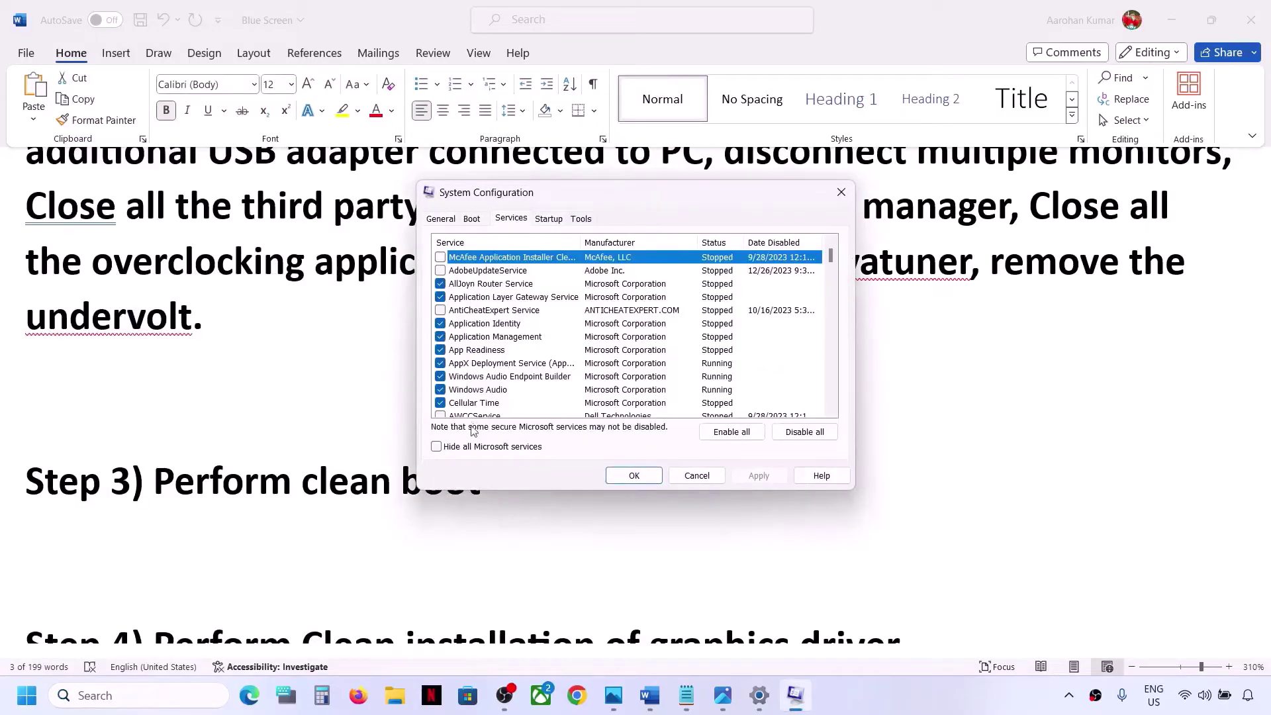
{"action": "left_click", "coordinate": [437, 447]}
{"action": "left_click", "coordinate": [436, 446]}
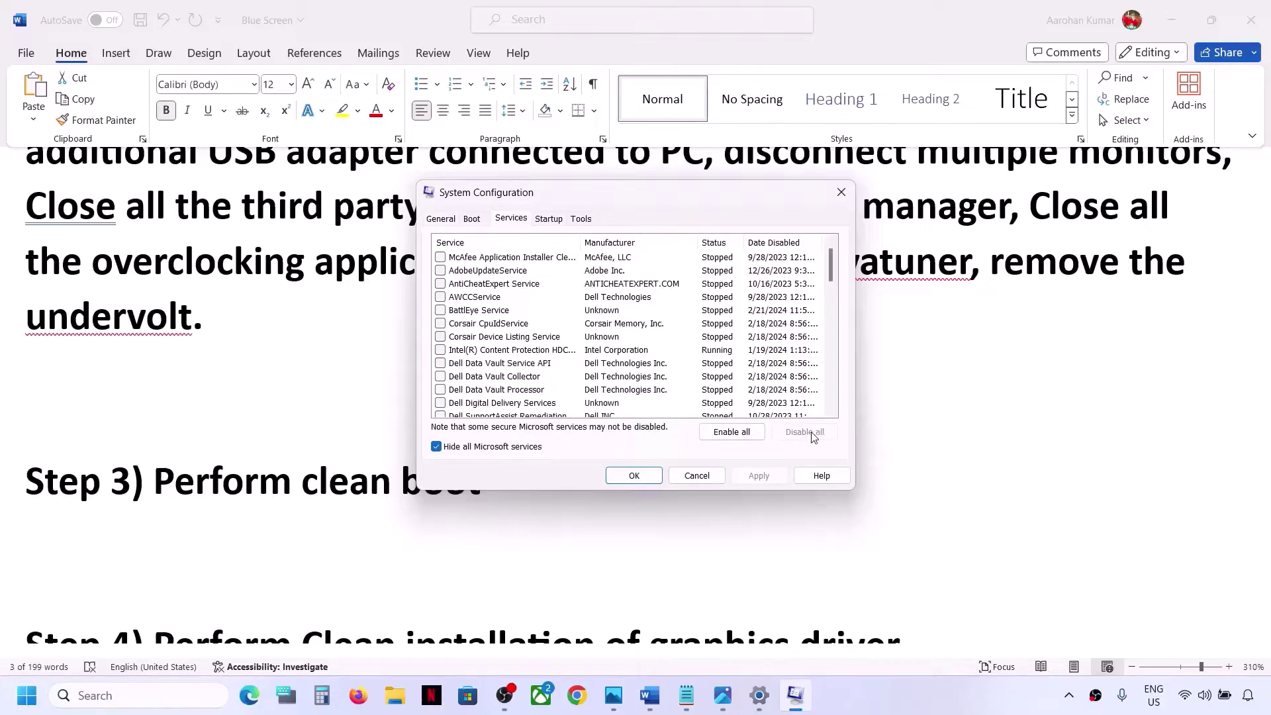
{"action": "left_click", "coordinate": [633, 475]}
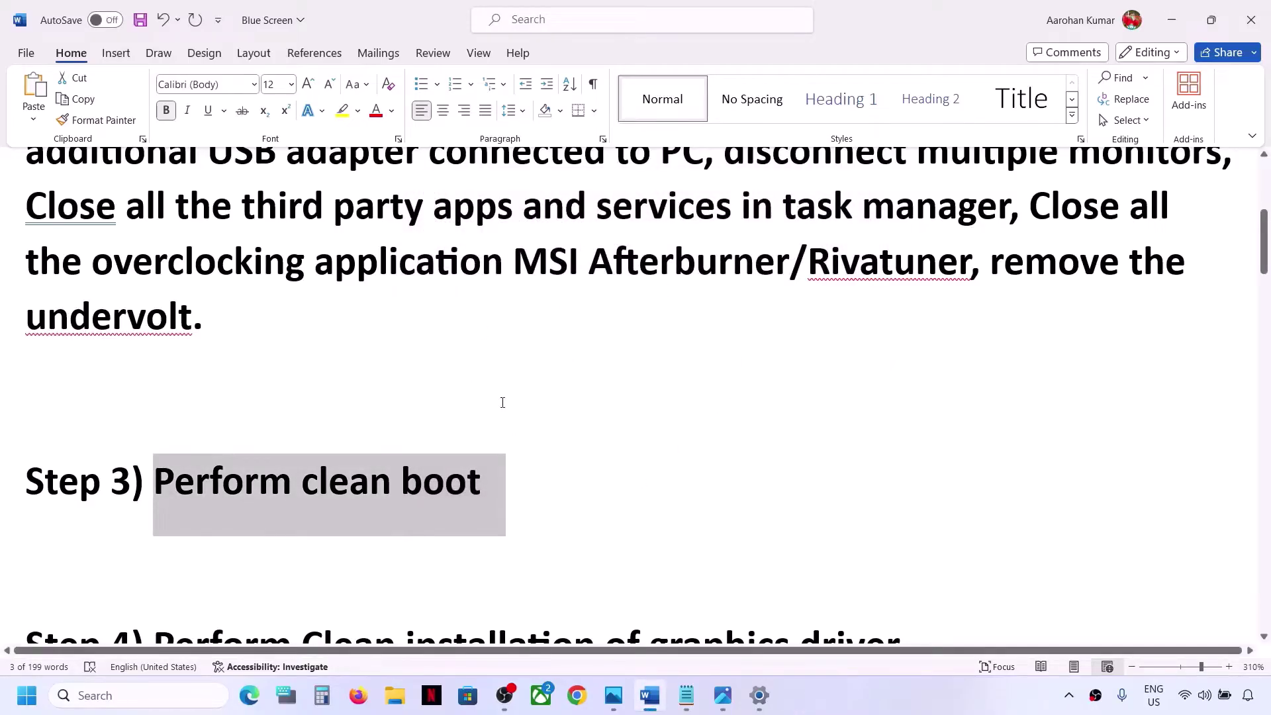
Go to Step 4 and highlight "Perform Clean installation of graphics driver" and the NVIDIA link beneath it.
{"action": "scroll", "coordinate": [502, 402], "scroll_direction": "down", "scroll_amount": 5}
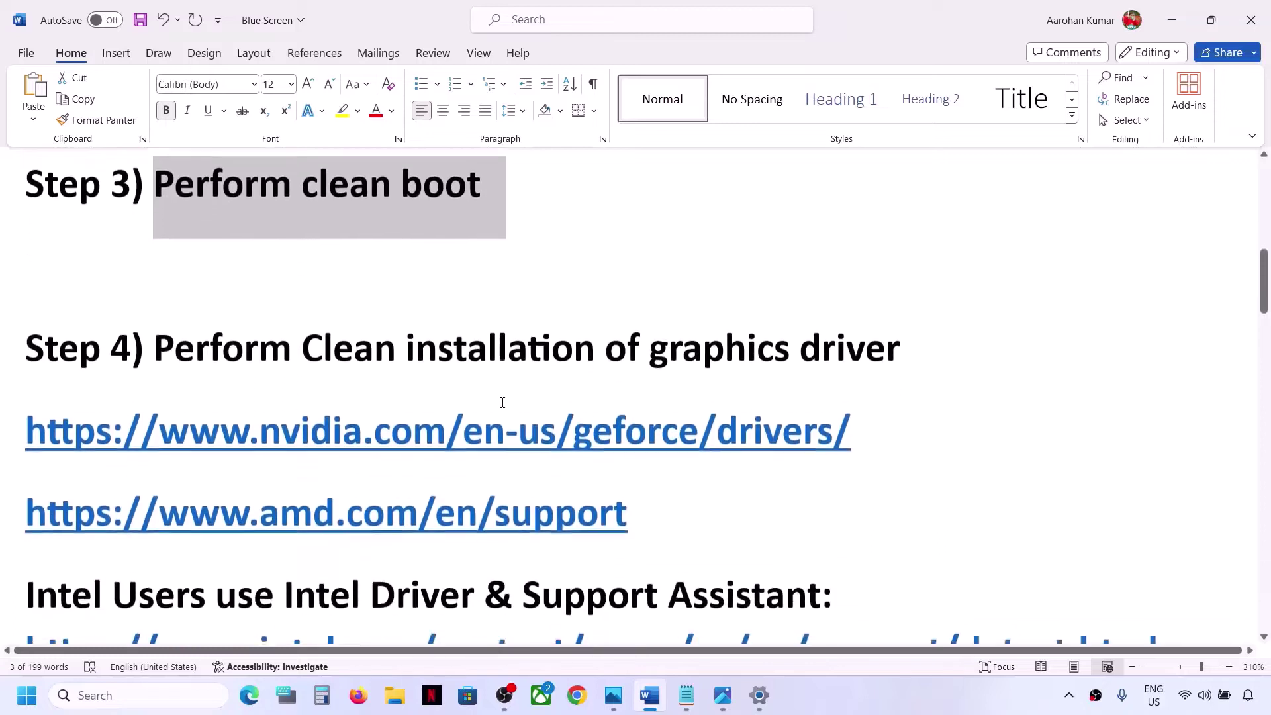
{"action": "left_click_drag", "start_coordinate": [203, 344], "coordinate": [898, 344]}
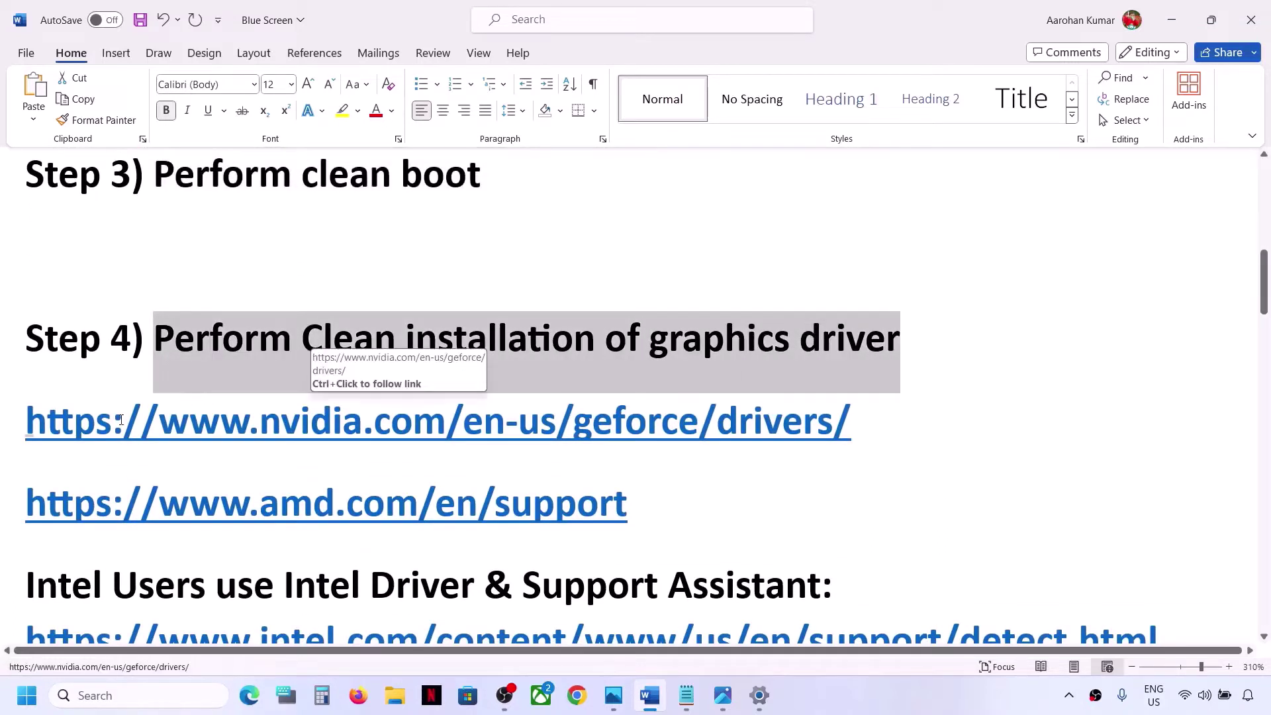
{"action": "left_click_drag", "start_coordinate": [114, 424], "coordinate": [634, 425]}
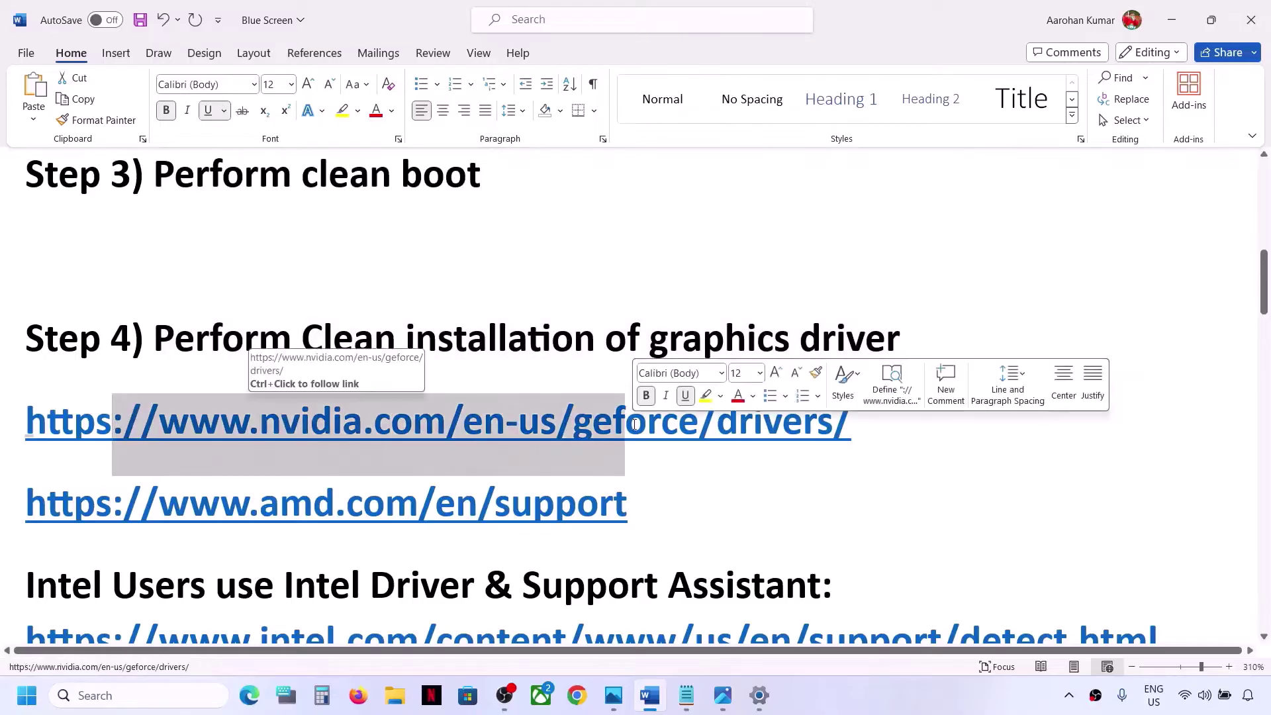
{"action": "left_click", "coordinate": [695, 431]}
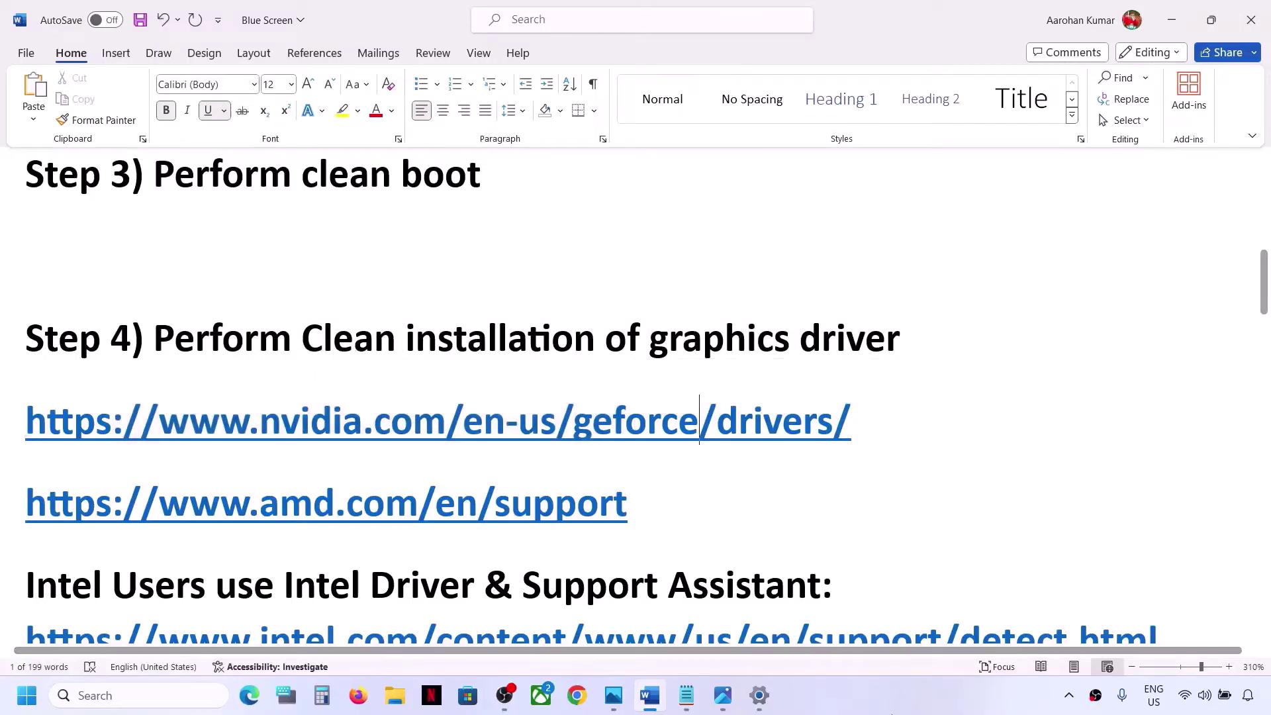
{"action": "left_click", "coordinate": [867, 705]}
{"action": "type", "text": "https://www.nvidia.com/Download/index.aspx?lang=en-us"}
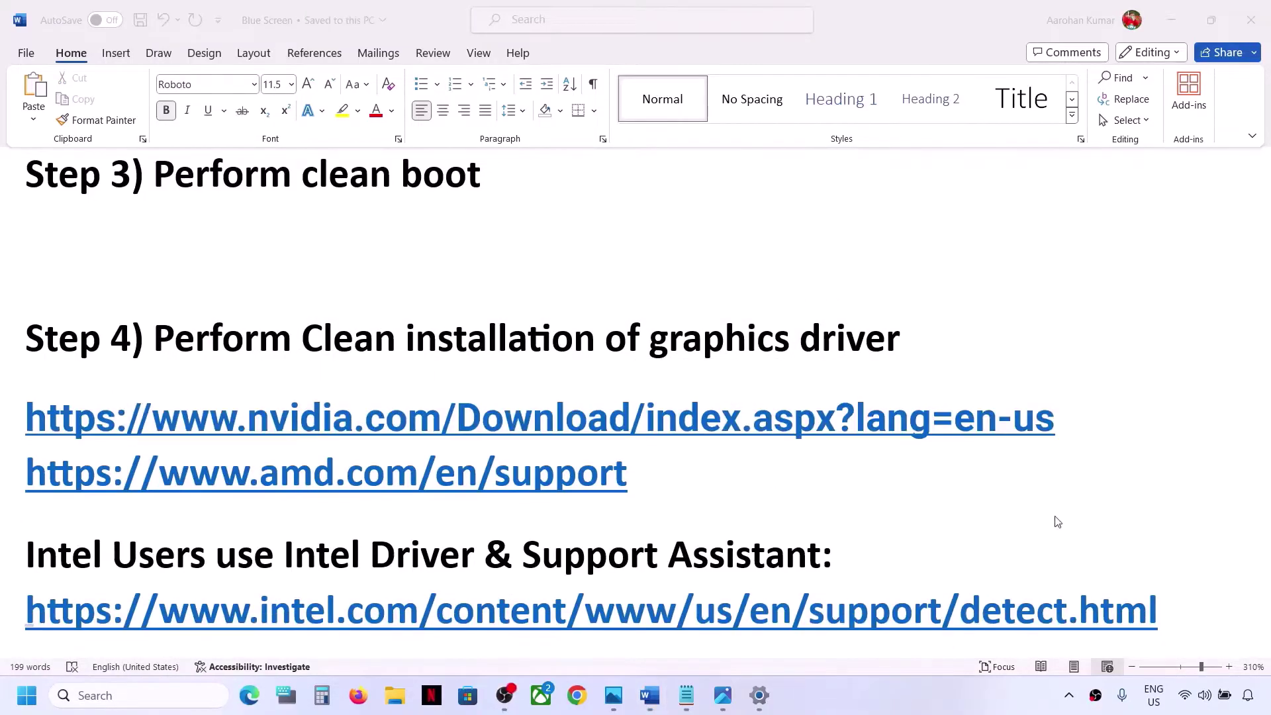
{"action": "left_click", "coordinate": [1063, 427]}
{"action": "left_click_drag", "start_coordinate": [665, 520], "coordinate": [106, 433]}
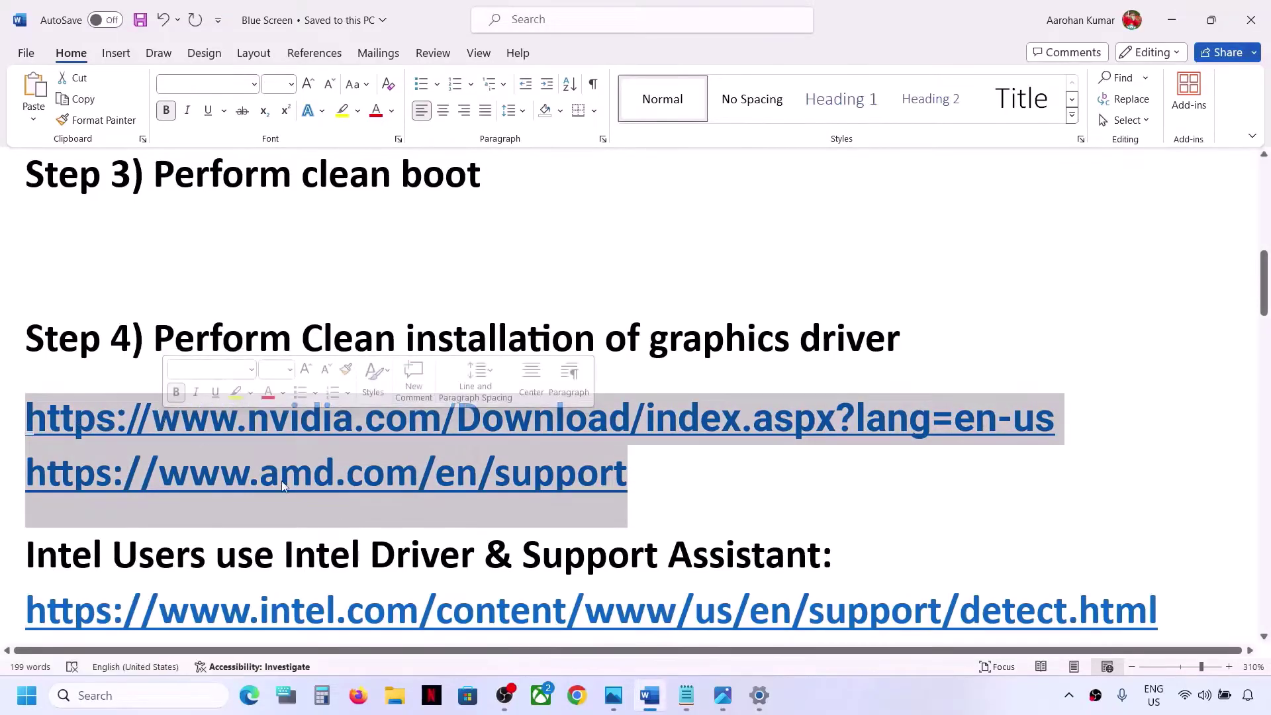
{"action": "left_click", "coordinate": [555, 476]}
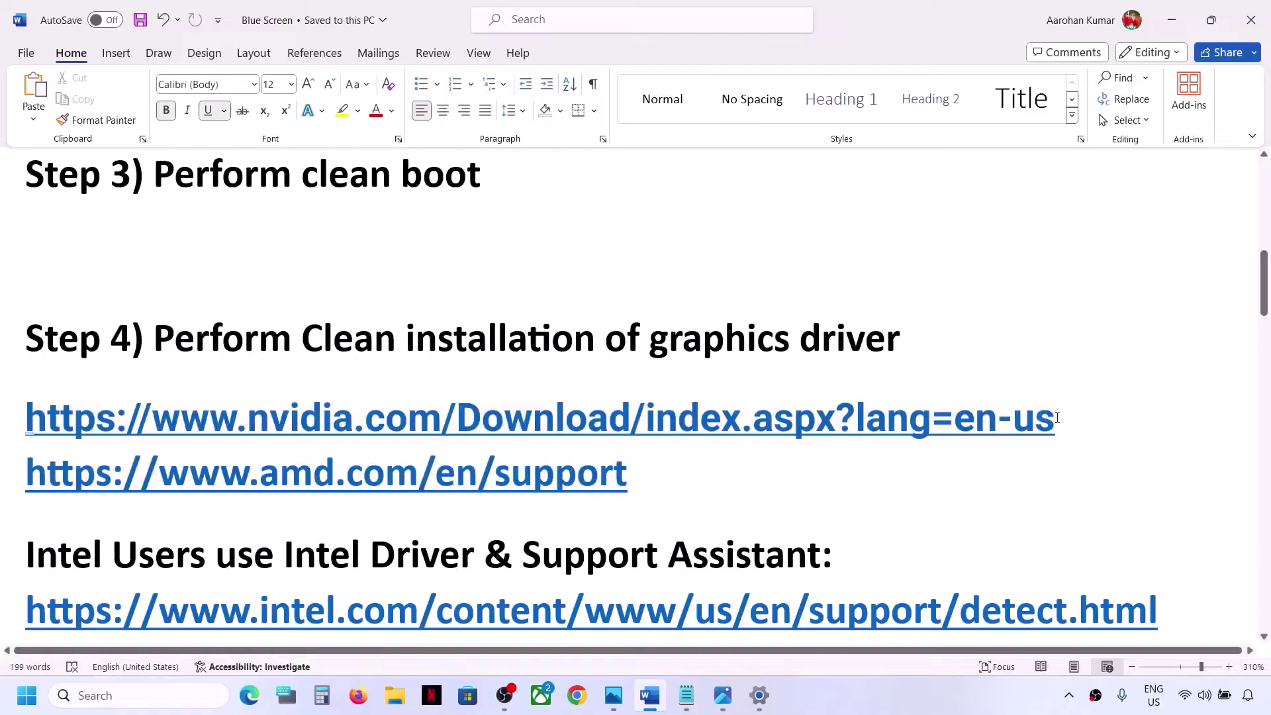
Switch to Chrome and load the NVIDIA driver page from the document, nvidia.com/Download/index.aspx?lang=en-us.
{"action": "left_click_drag", "start_coordinate": [1057, 418], "coordinate": [1, 416]}
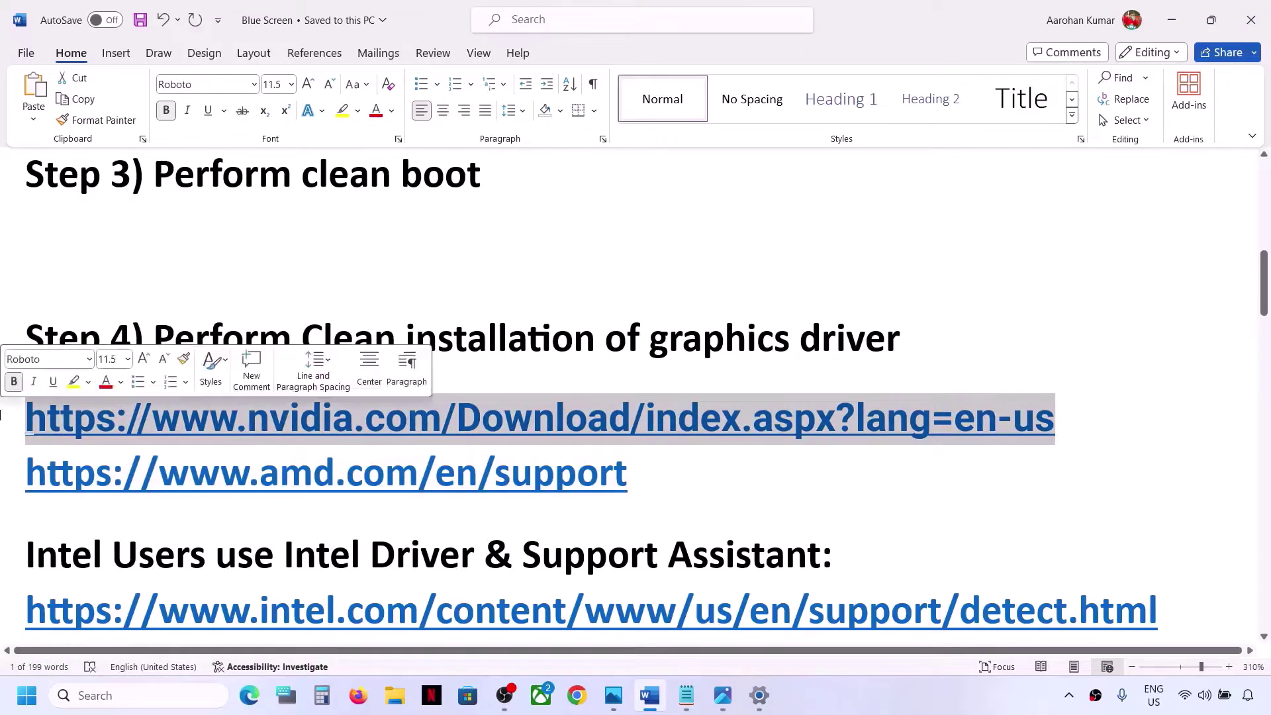
{"action": "left_click", "coordinate": [577, 694]}
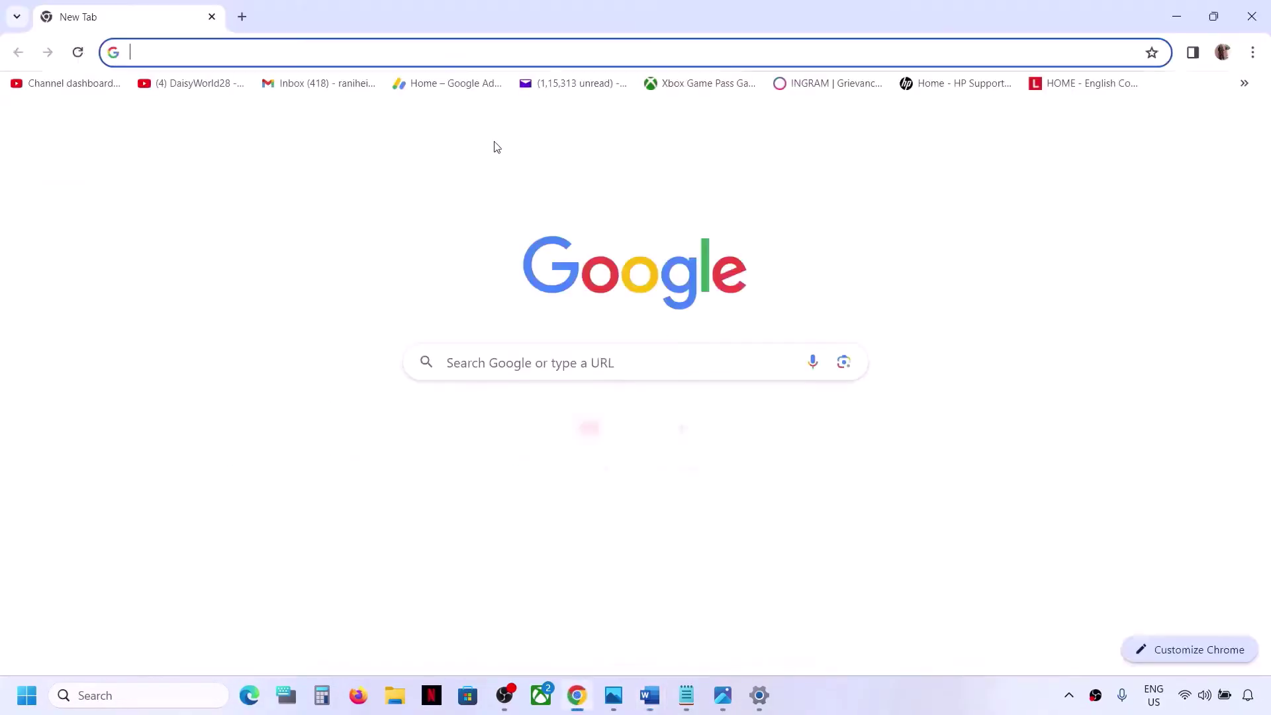
{"action": "type", "text": "nvidia.com/Download/index.aspx?lang=en-us"}
{"action": "key", "text": "Return"}
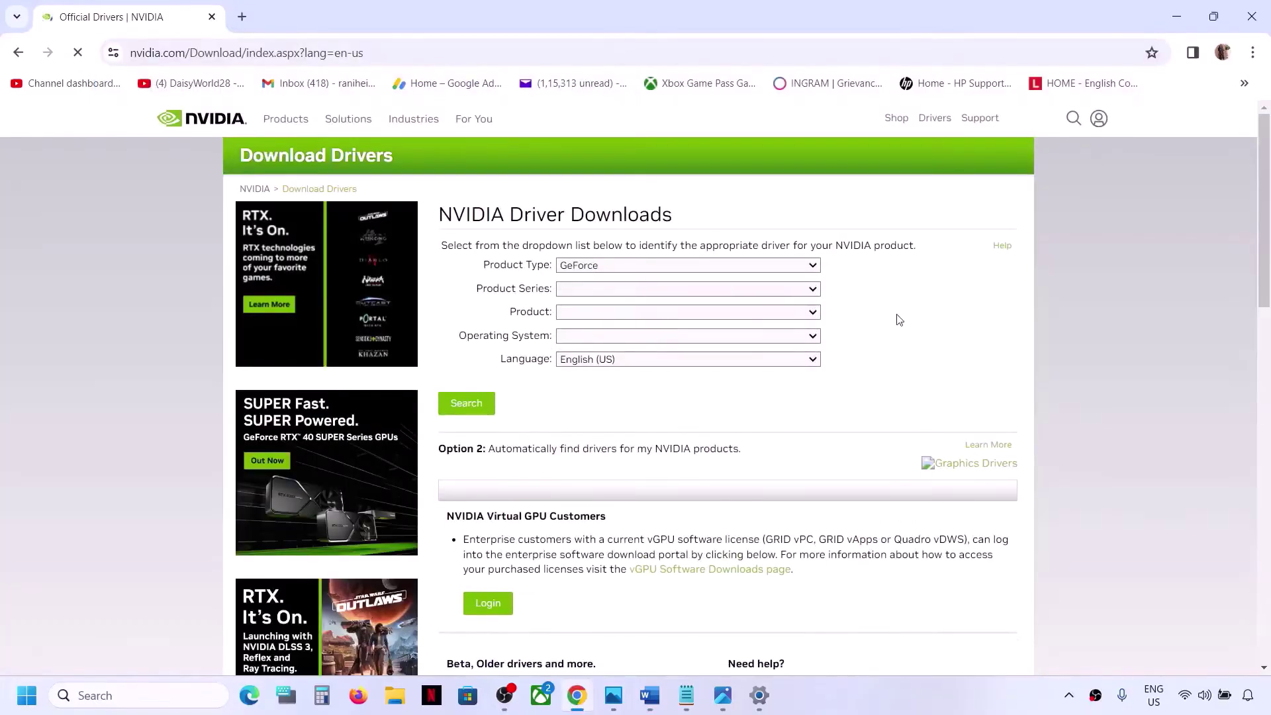
Search for the Windows 11 Game Ready Driver (GRD) for GeForce, GeForce RTX 30 Series (Notebooks), GeForce RTX 3050 Laptop GPU.
{"action": "left_click", "coordinate": [659, 266]}
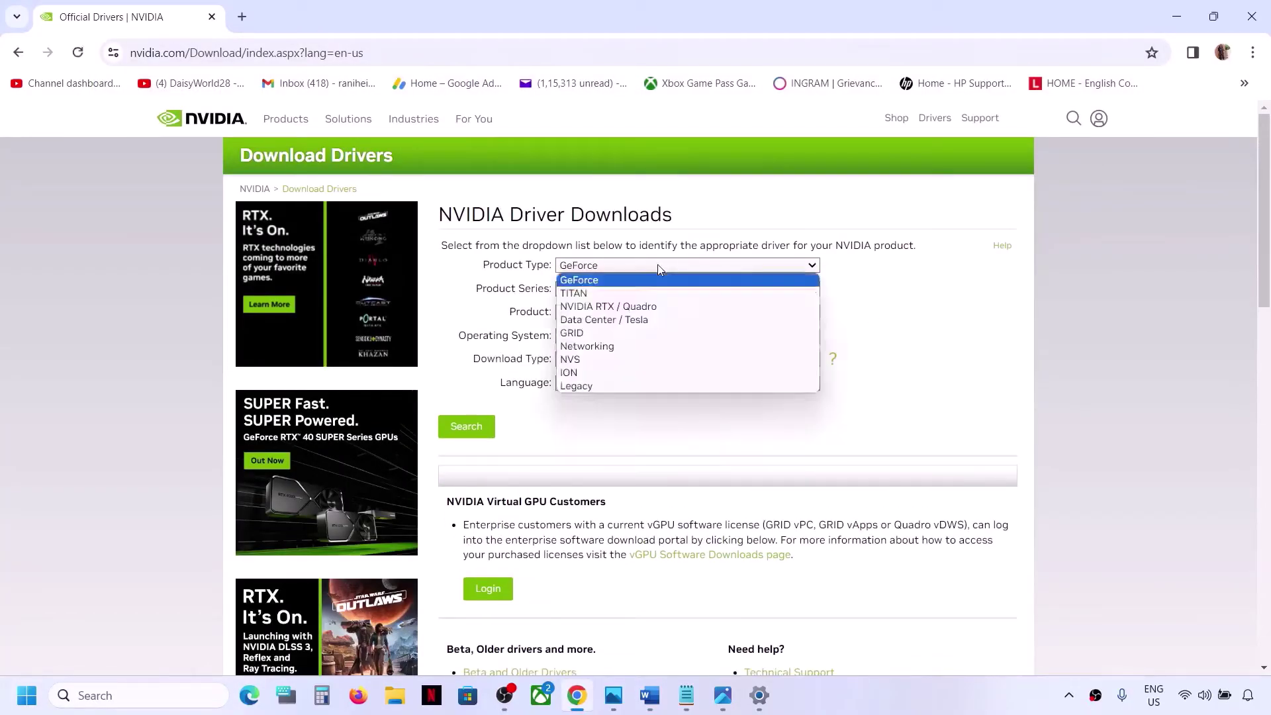
{"action": "left_click", "coordinate": [589, 280]}
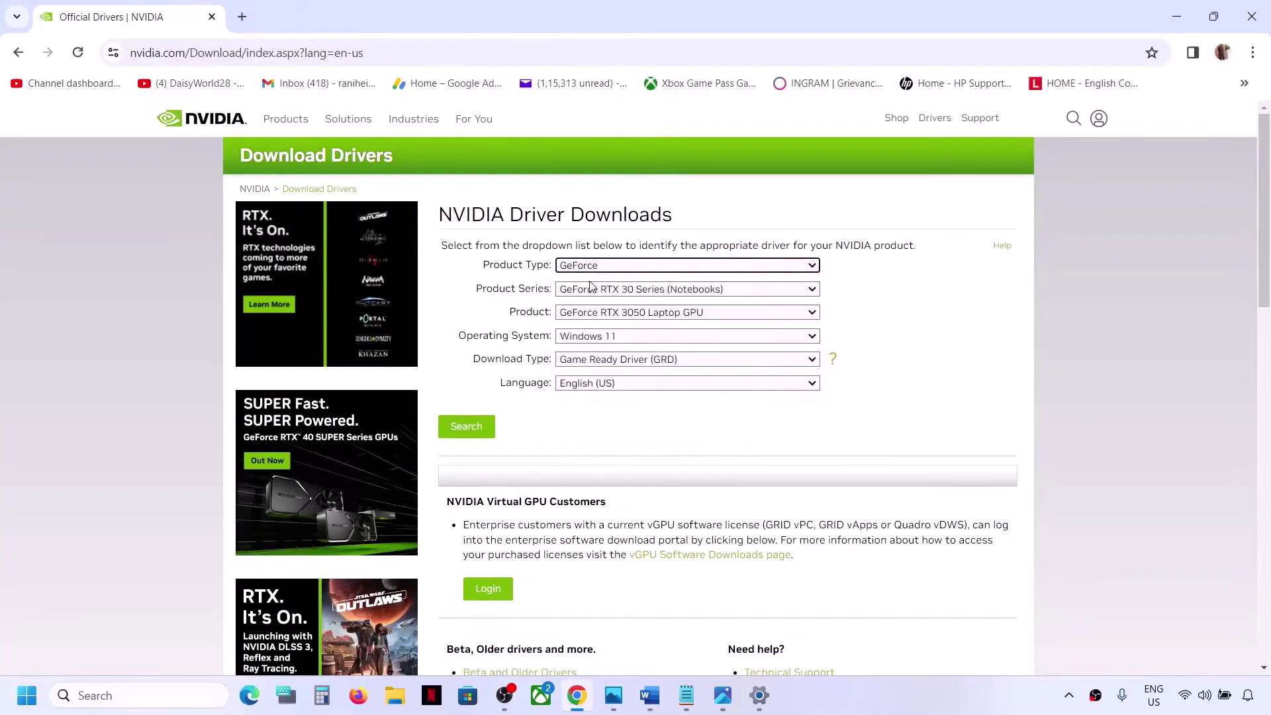
{"action": "left_click", "coordinate": [645, 291]}
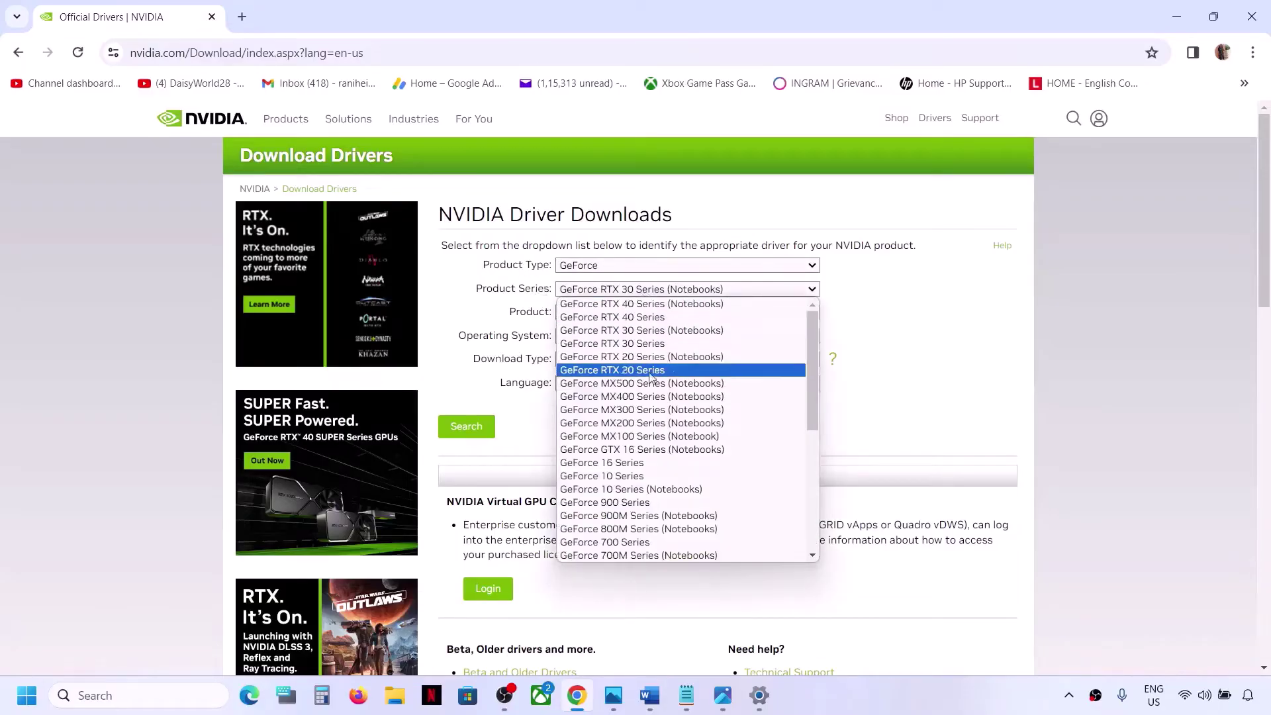
{"action": "left_click", "coordinate": [693, 338]}
{"action": "left_click", "coordinate": [670, 315]}
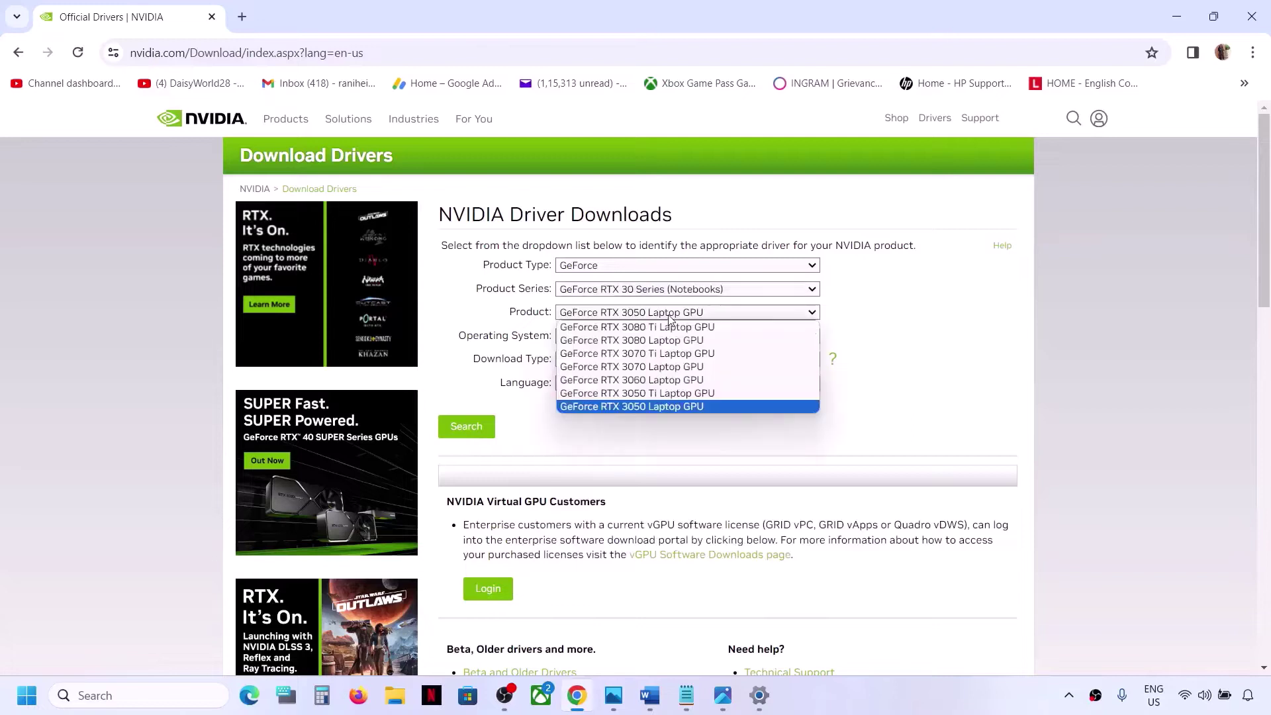
{"action": "left_click", "coordinate": [650, 406]}
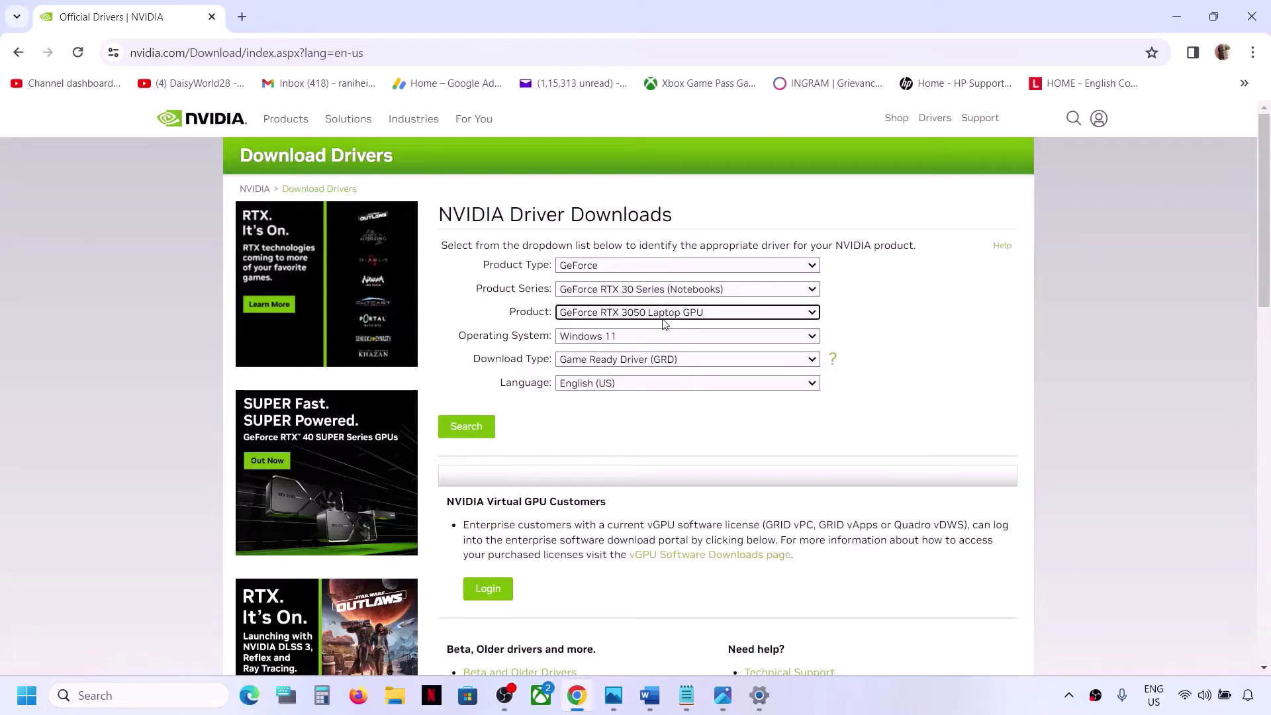
{"action": "left_click", "coordinate": [638, 339]}
{"action": "left_click", "coordinate": [625, 364]}
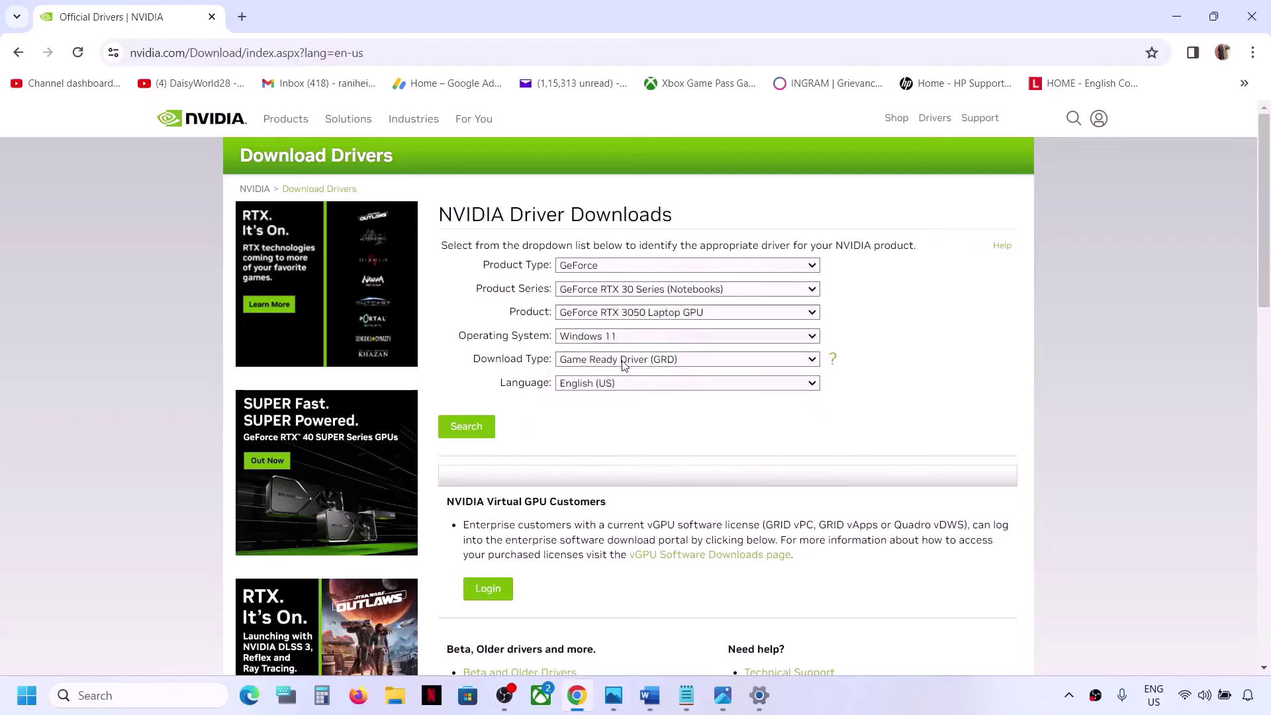
{"action": "left_click", "coordinate": [468, 428]}
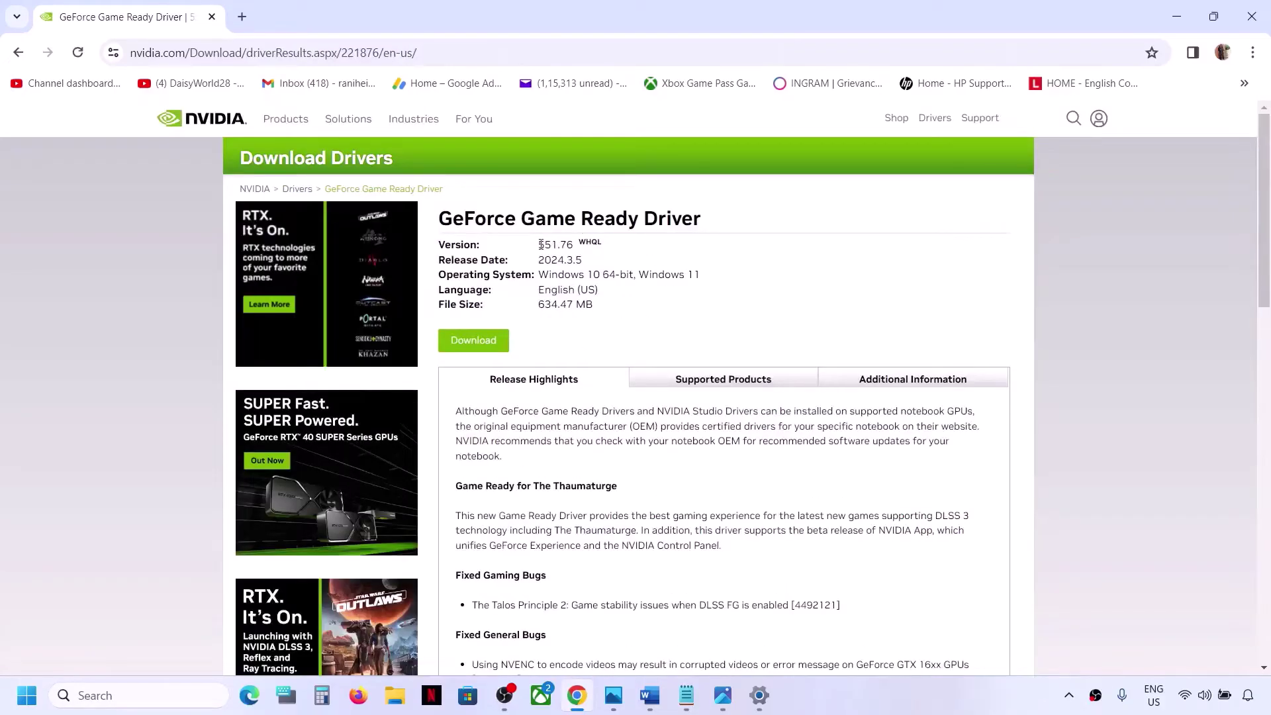
Highlight the version number of the GeForce Game Ready Driver found and download the driver installer.
{"action": "left_click_drag", "start_coordinate": [541, 244], "coordinate": [583, 241]}
{"action": "left_click", "coordinate": [690, 269]}
{"action": "left_click", "coordinate": [468, 350]}
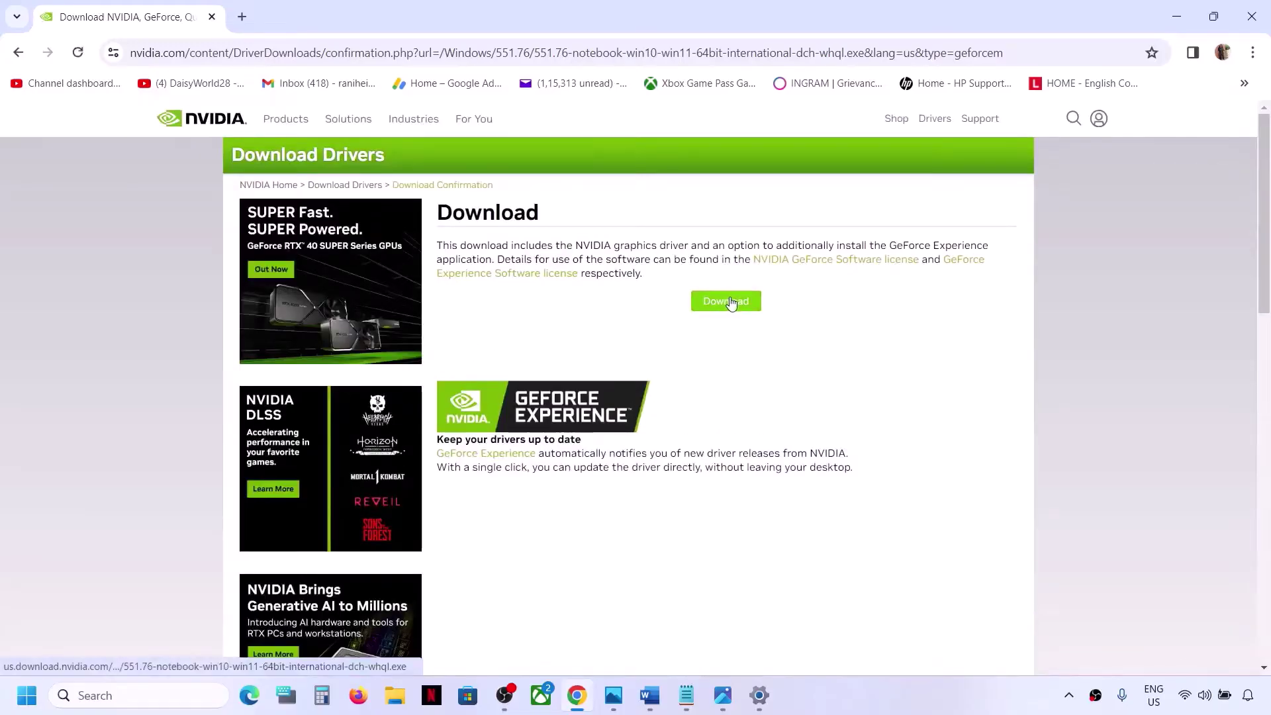
{"action": "left_click", "coordinate": [730, 303]}
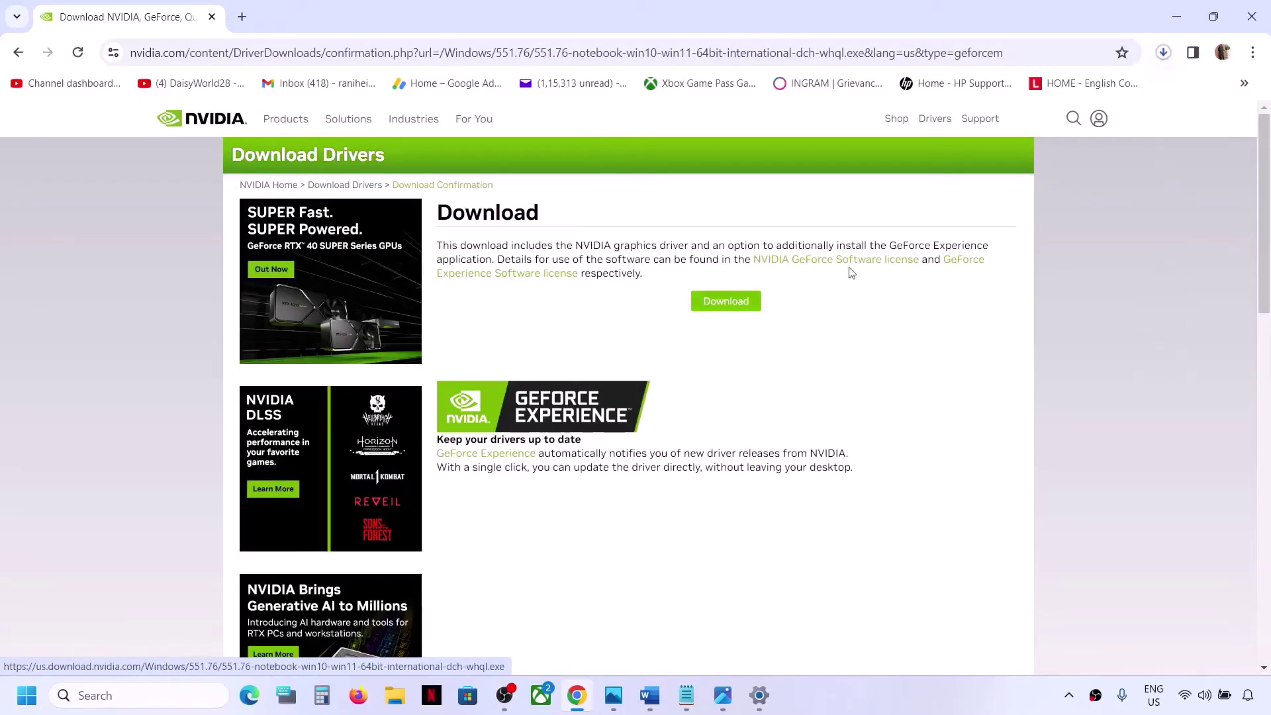
{"action": "left_click", "coordinate": [912, 682]}
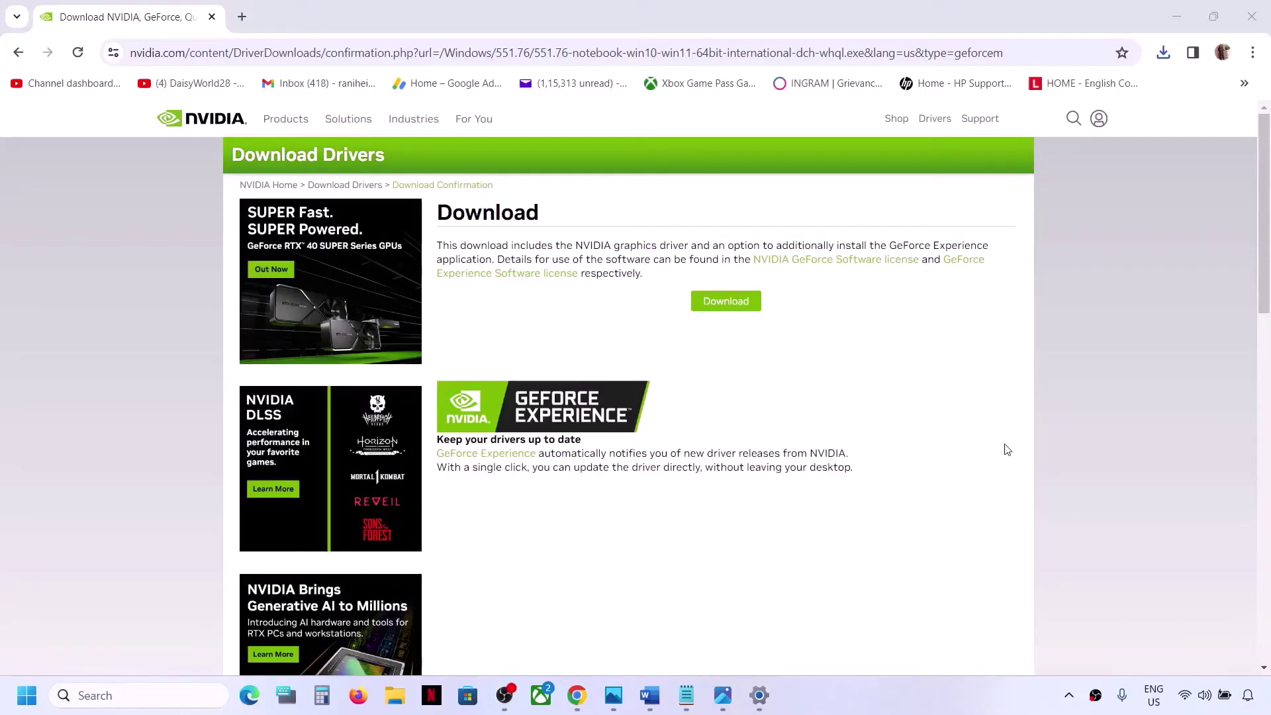
Run the downloaded 551.76 driver installer, accept the default extraction path, and agree to the license for NVIDIA Graphics Driver and GeForce Experience.
{"action": "left_click", "coordinate": [1163, 52]}
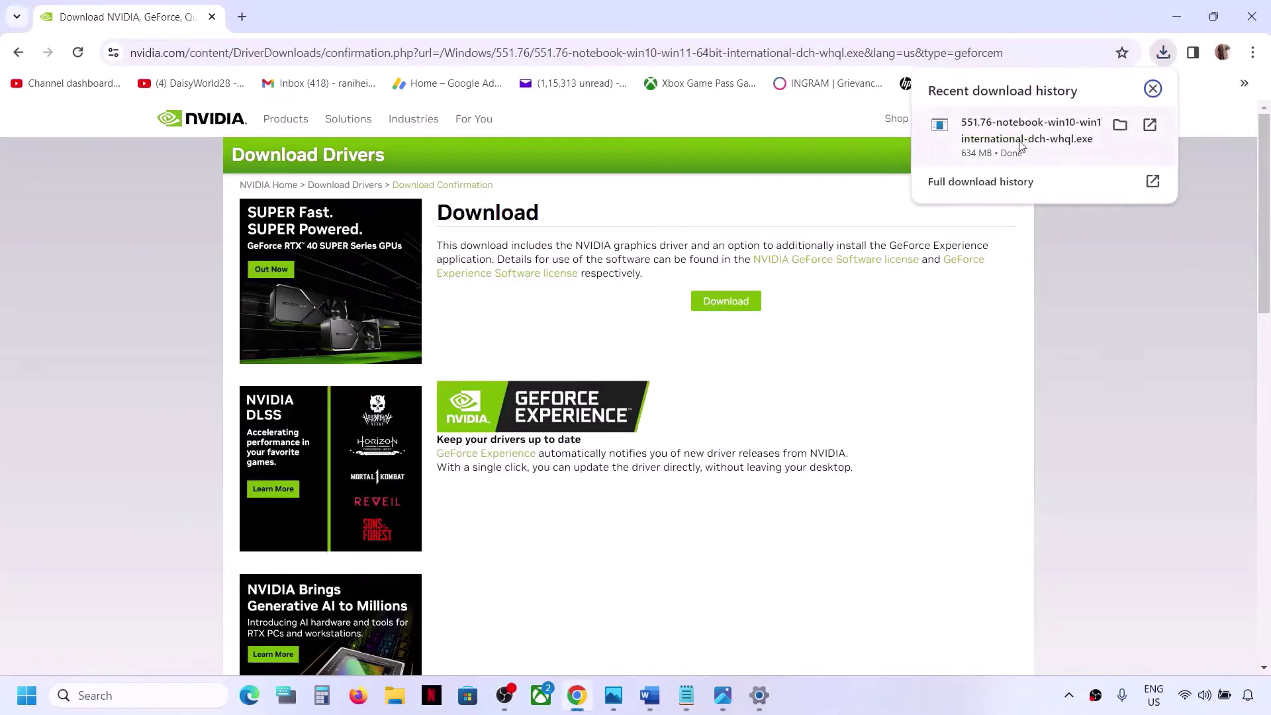
{"action": "left_click", "coordinate": [1020, 143]}
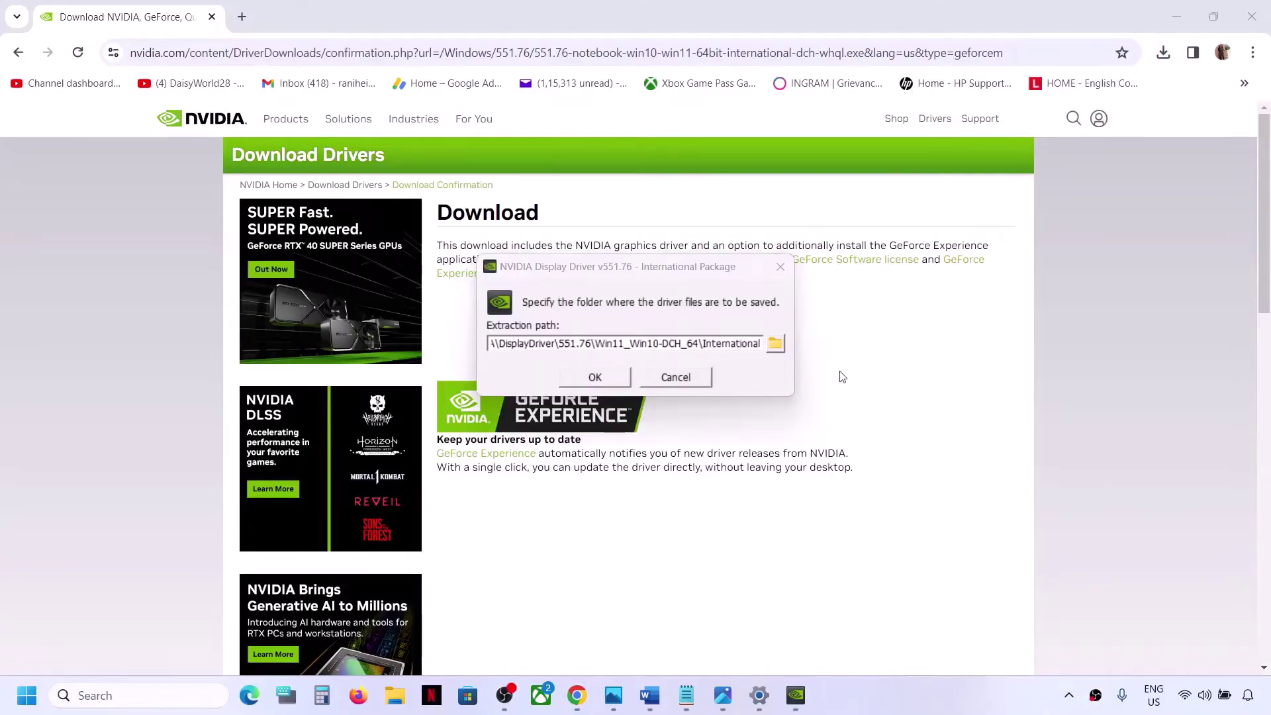
{"action": "left_click", "coordinate": [594, 376]}
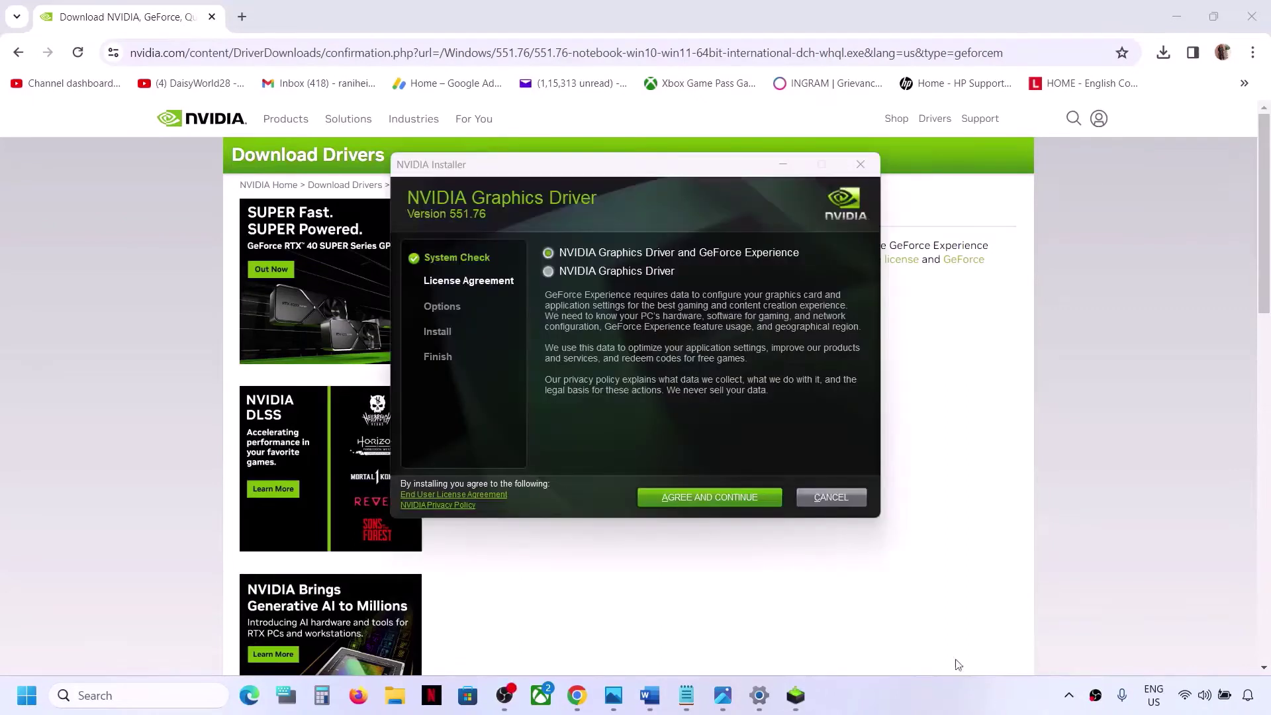
{"action": "left_click", "coordinate": [714, 506]}
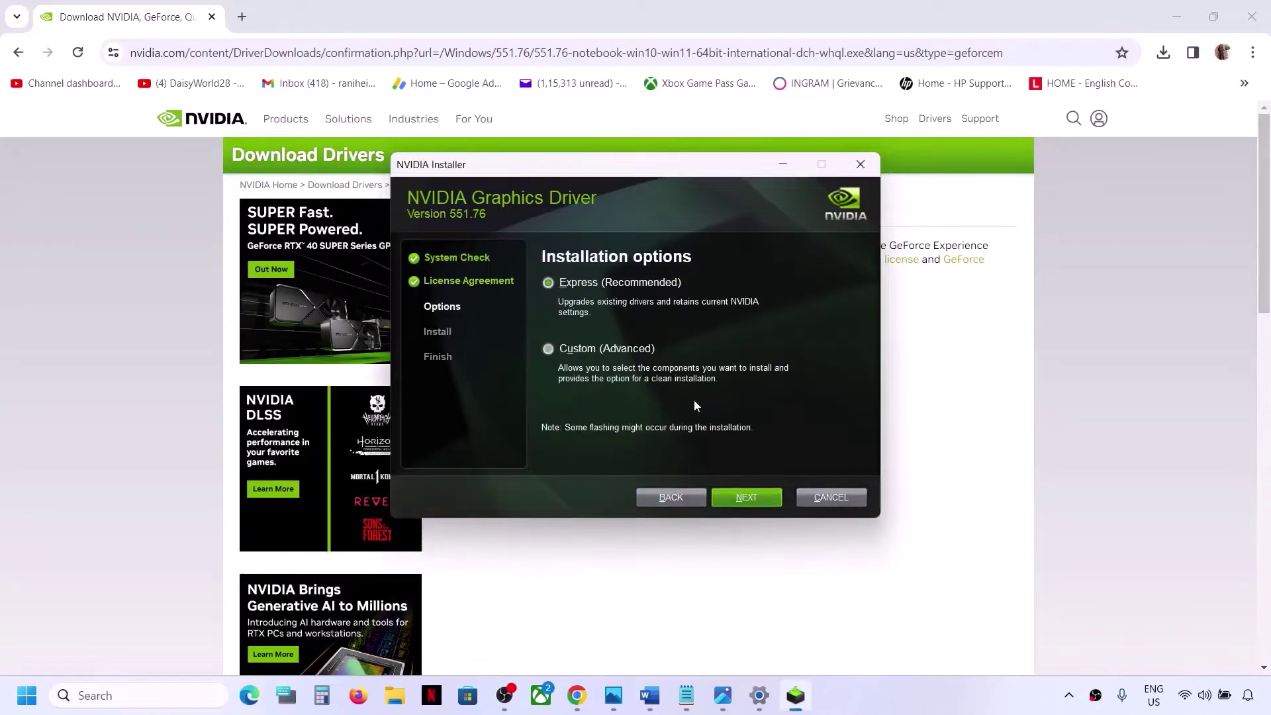
Choose the Custom (Advanced) installation, enable "Perform a clean installation", and start installing the driver.
{"action": "left_click", "coordinate": [548, 348]}
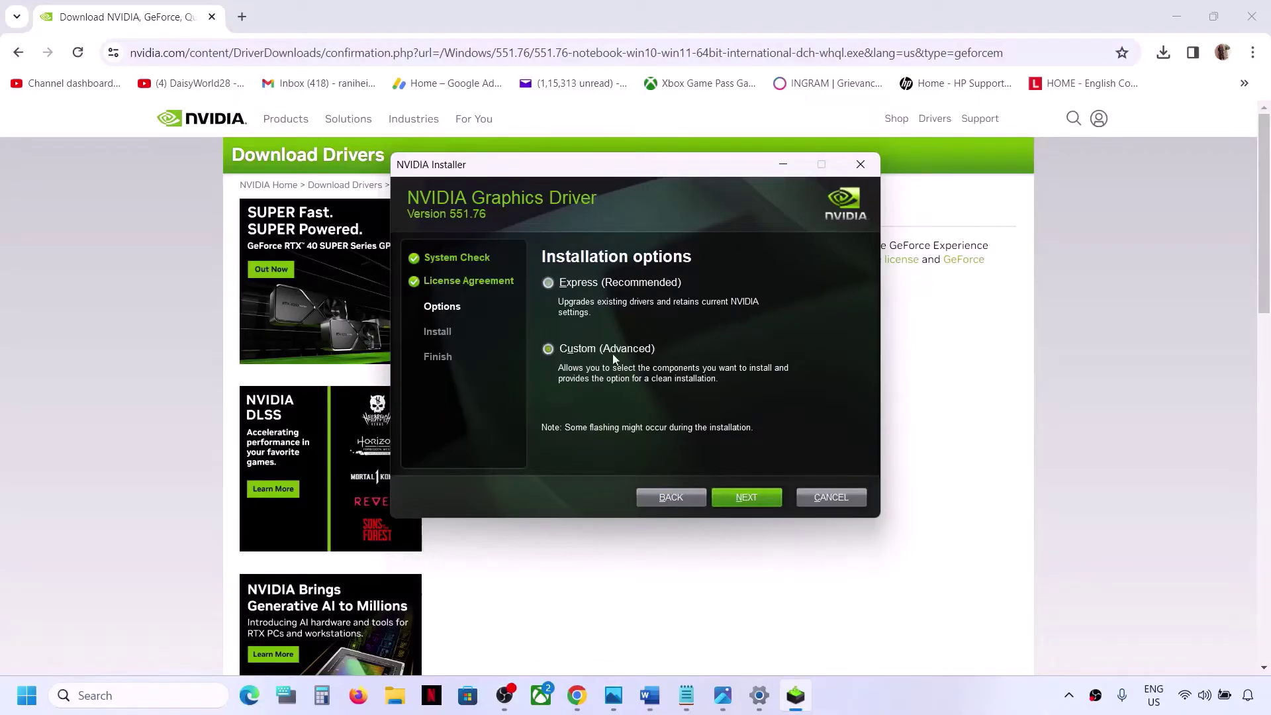
{"action": "left_click", "coordinate": [737, 492]}
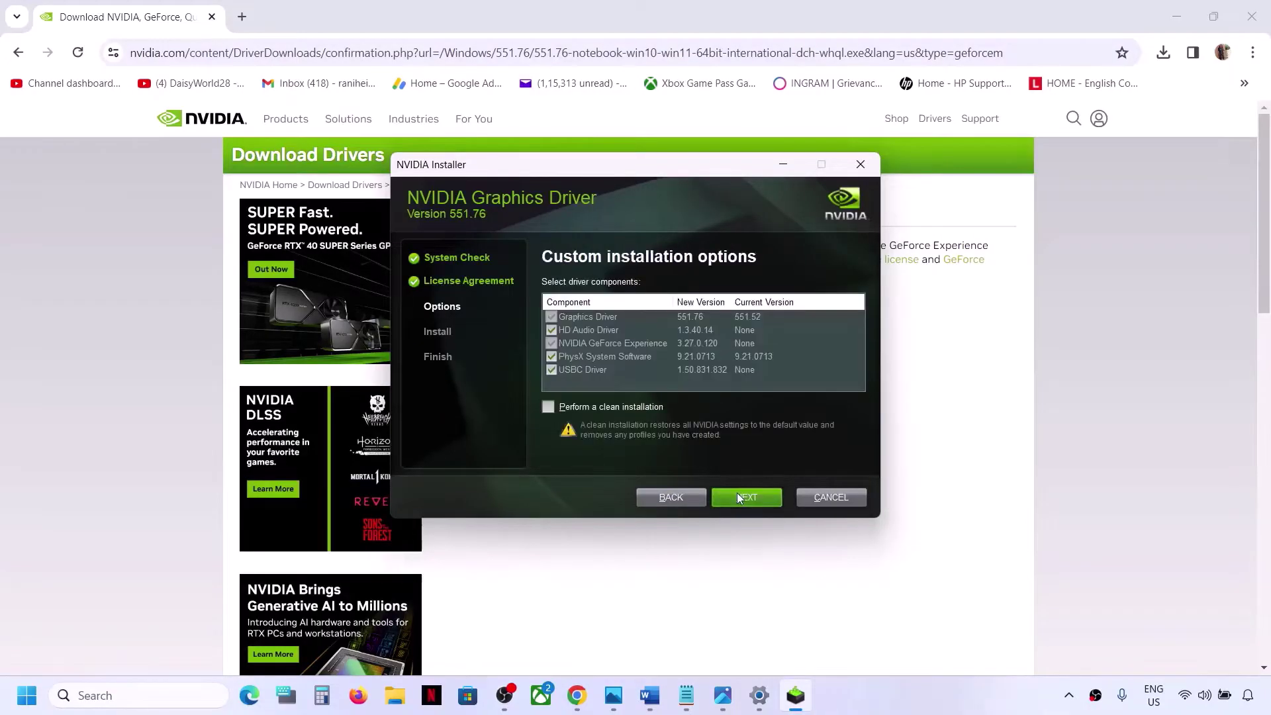
{"action": "left_click", "coordinate": [548, 407]}
{"action": "left_click", "coordinate": [745, 505]}
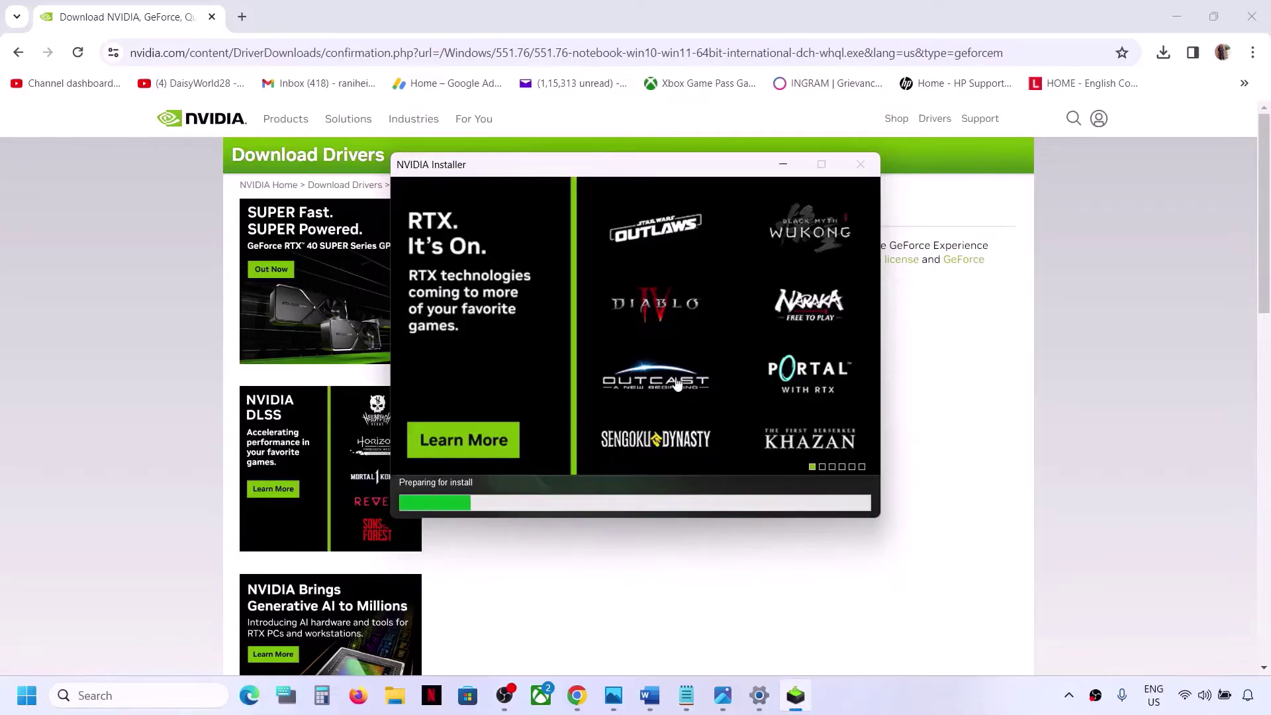
Show the computer's power options, including Restart, and dismiss them without choosing one.
{"action": "left_click", "coordinate": [27, 695]}
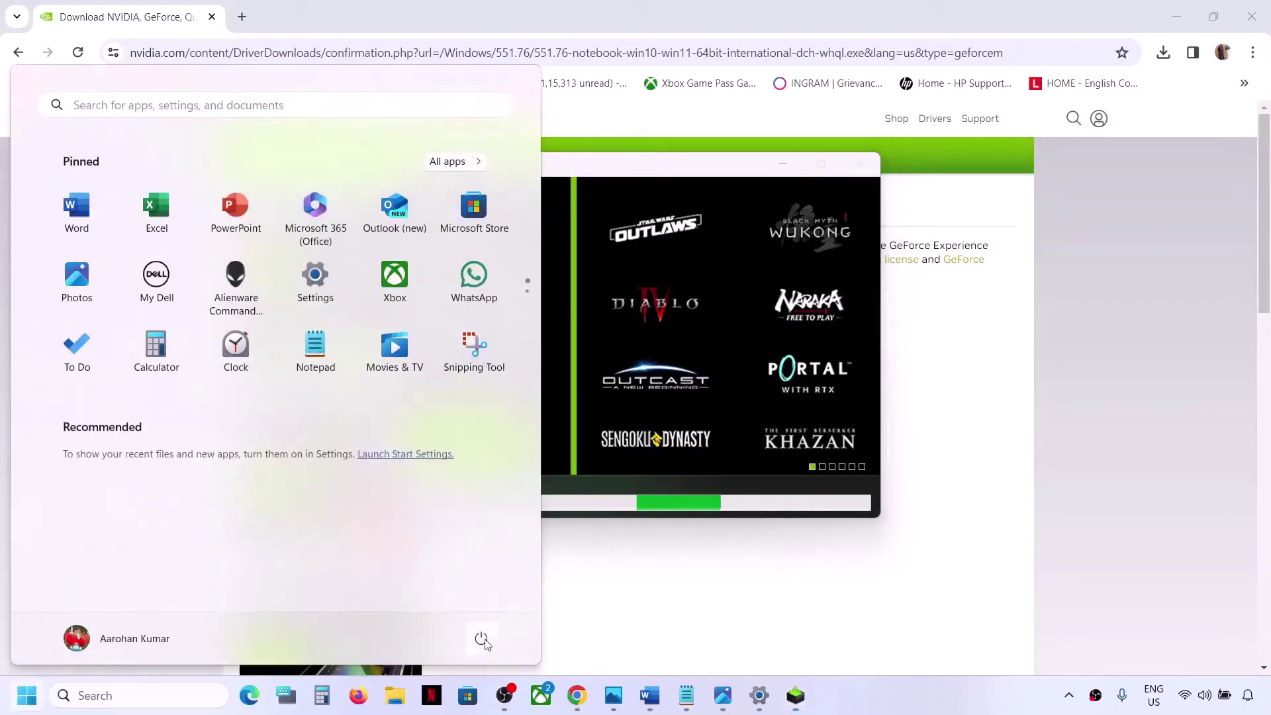
{"action": "left_click", "coordinate": [479, 641]}
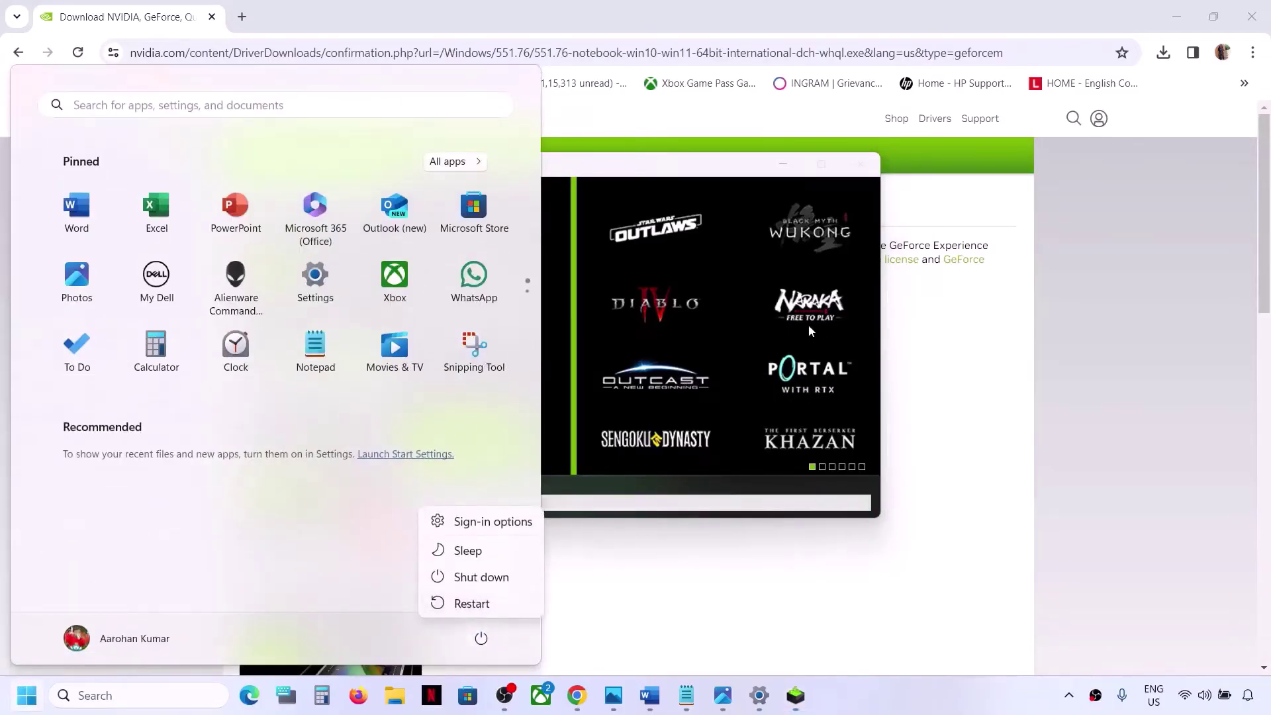
{"action": "key", "text": "Escape"}
{"action": "left_click", "coordinate": [751, 164]}
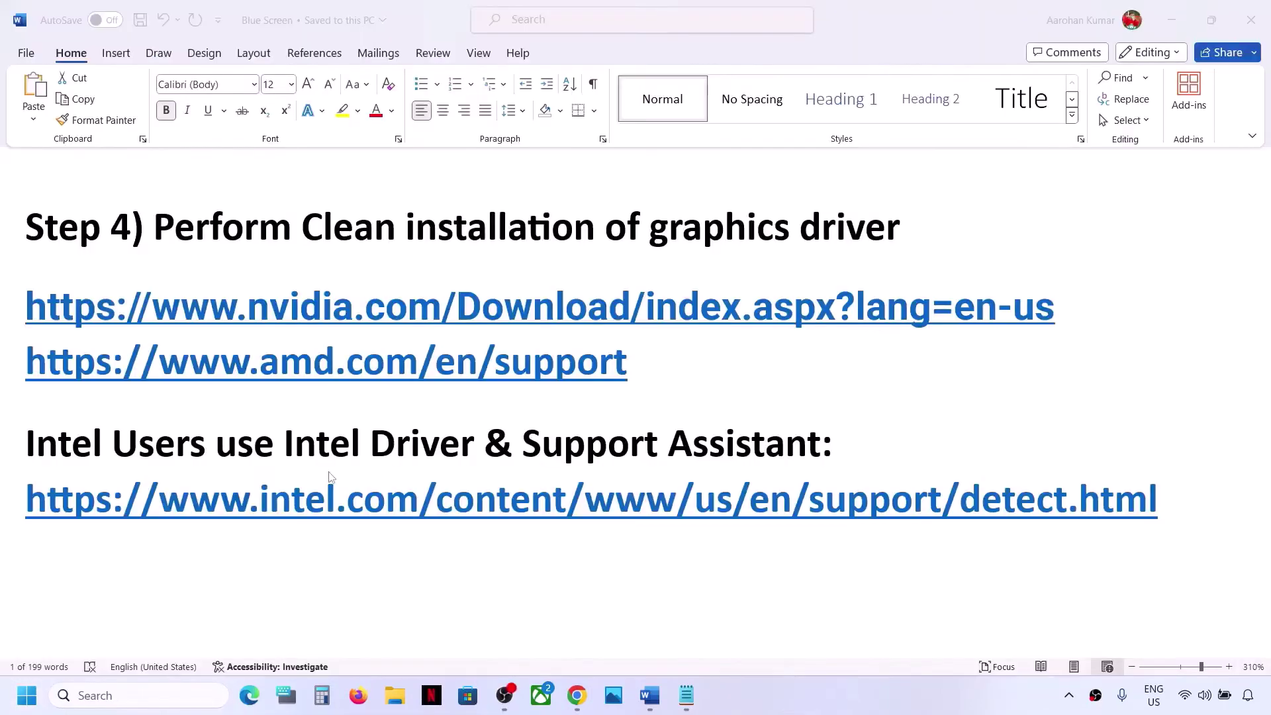
Copy the Intel Driver & Support Assistant link from the Step 4 notes and open it in a new Chrome tab.
{"action": "triple_click", "coordinate": [1178, 510]}
{"action": "key", "text": "ctrl+c"}
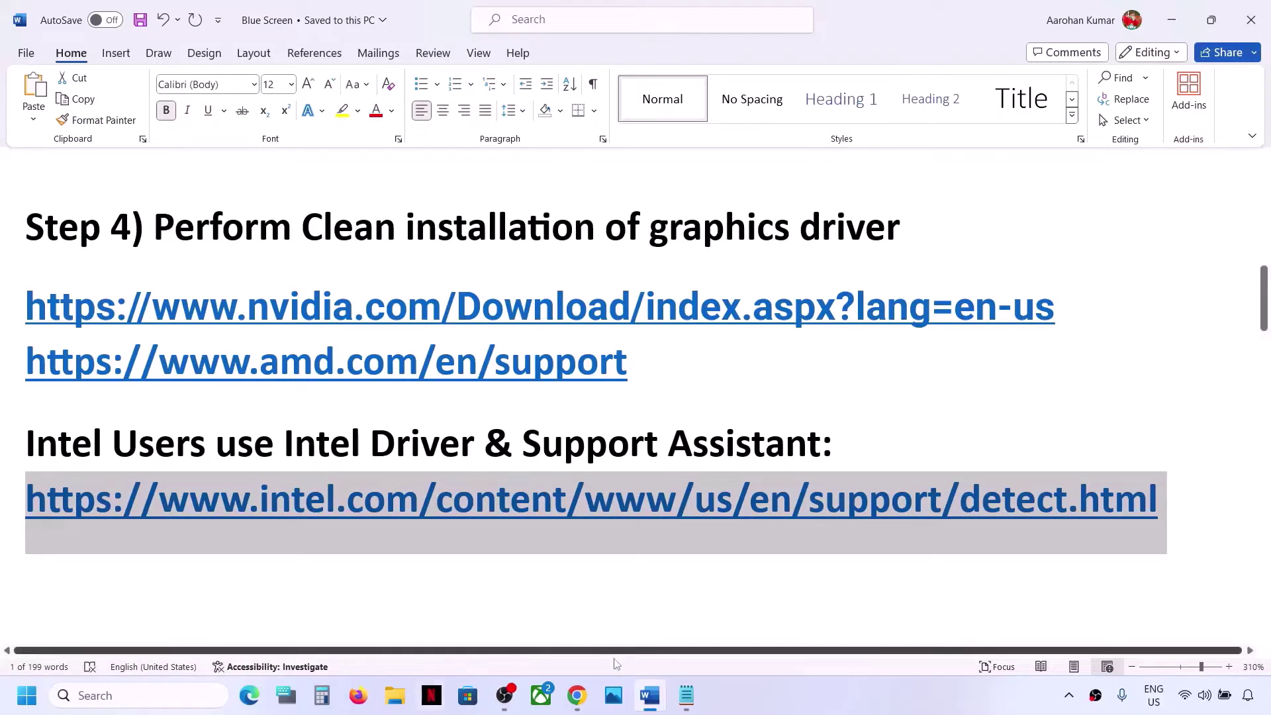
{"action": "left_click", "coordinate": [577, 695]}
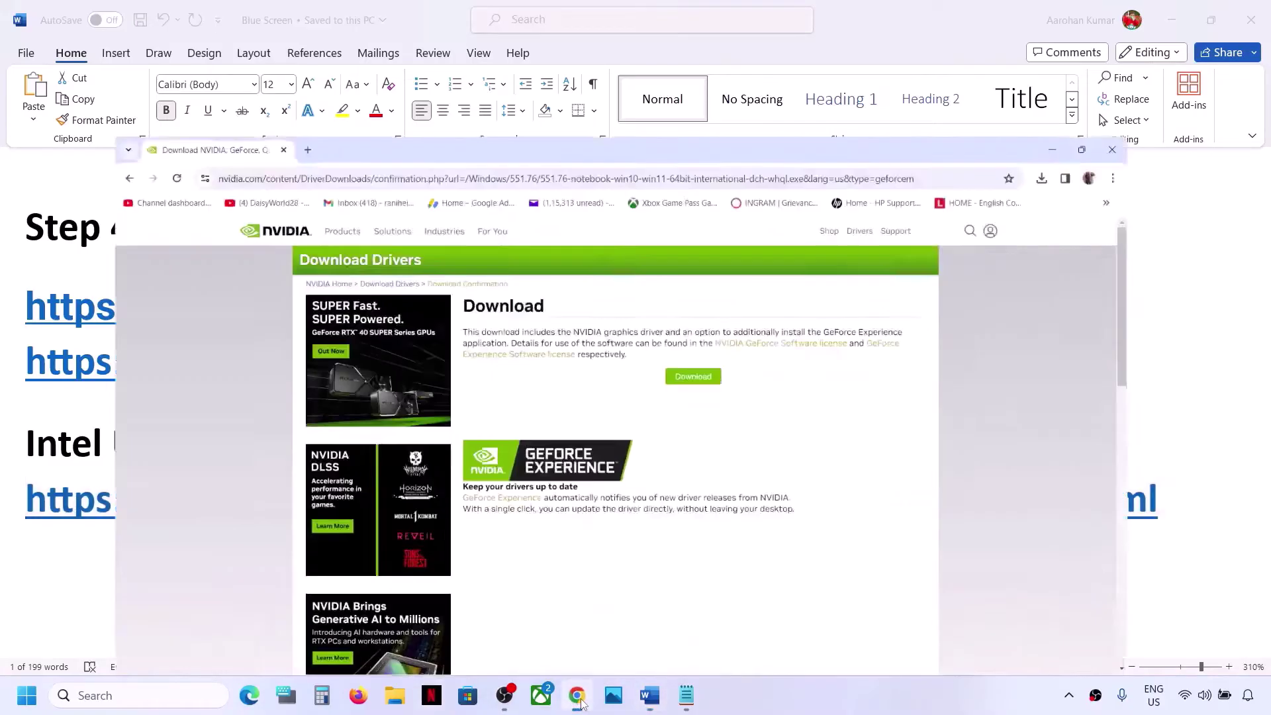
{"action": "left_click", "coordinate": [244, 17]}
{"action": "key", "text": "ctrl+v"}
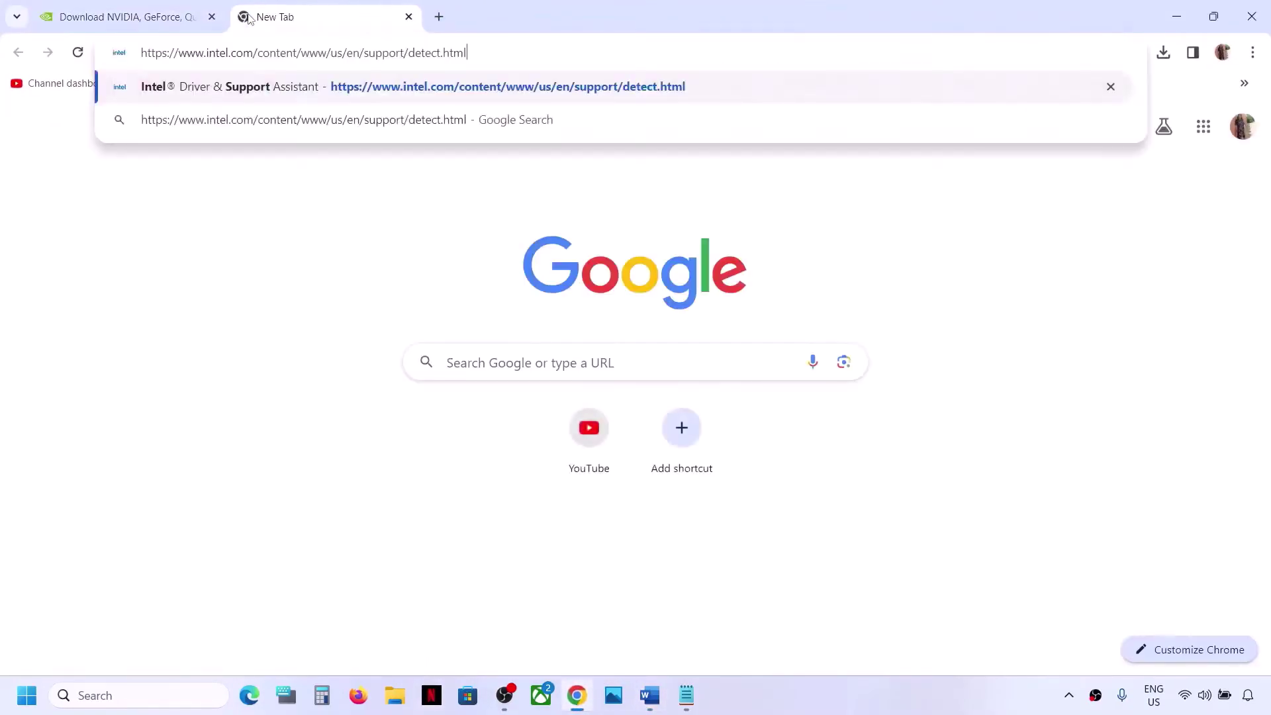
{"action": "key", "text": "Return"}
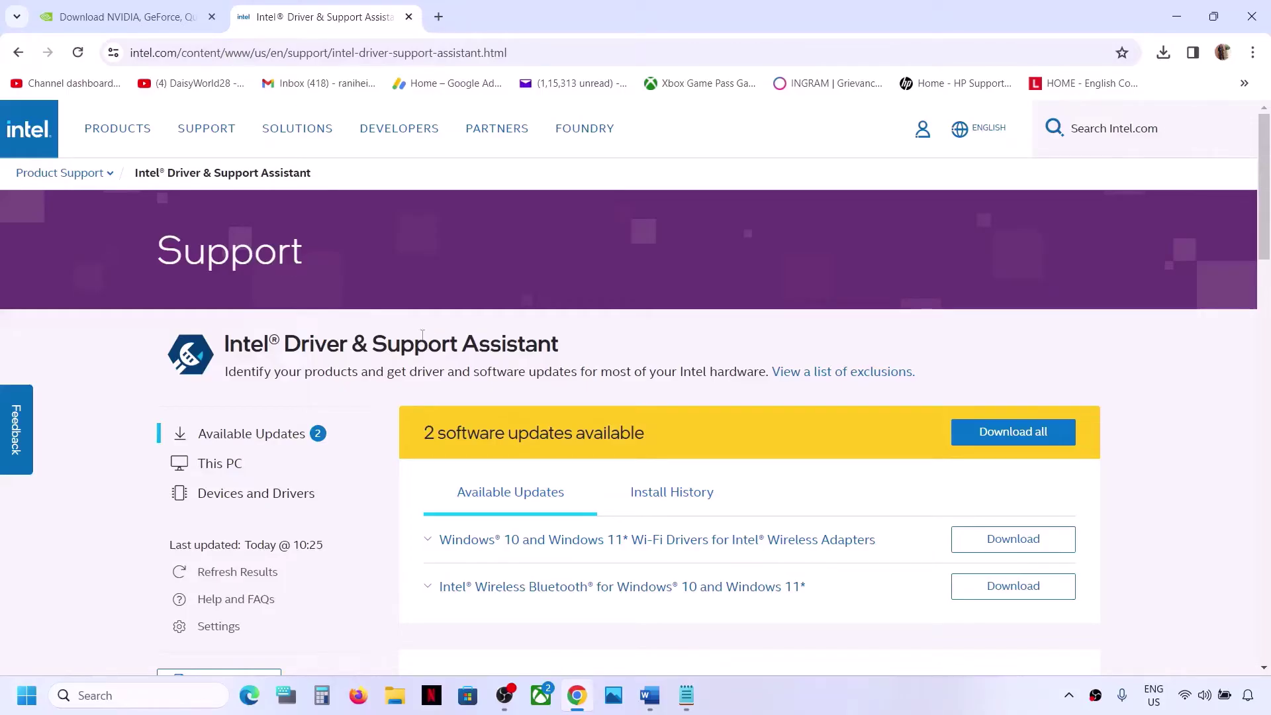
Download all available Intel software updates and start installing all of them.
{"action": "scroll", "coordinate": [791, 403], "scroll_direction": "down", "scroll_amount": 2}
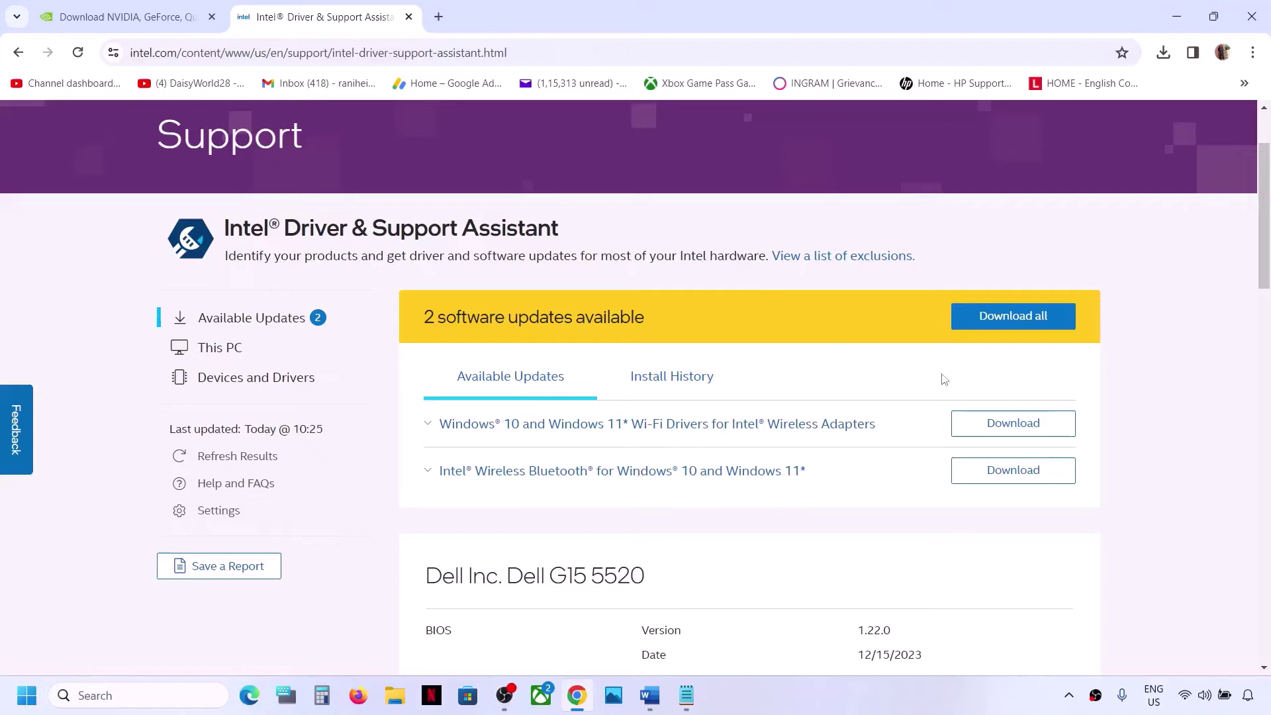
{"action": "left_click", "coordinate": [1016, 327]}
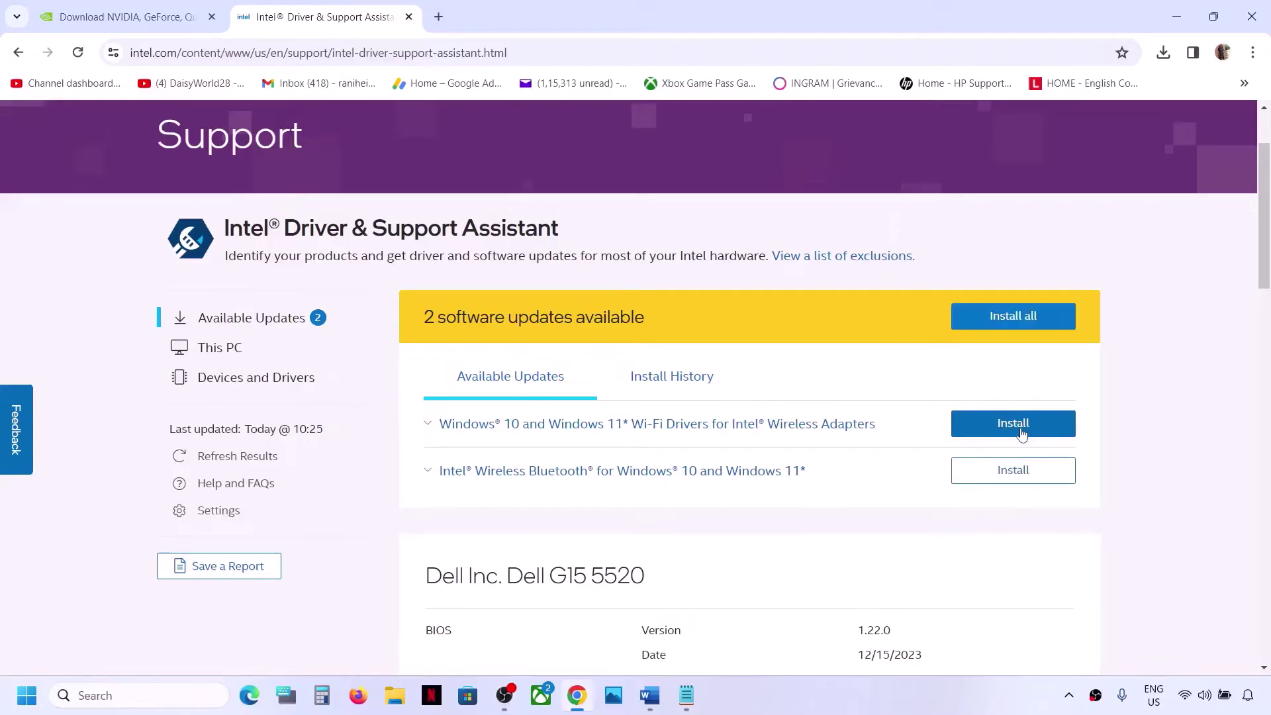
{"action": "left_click", "coordinate": [1037, 320]}
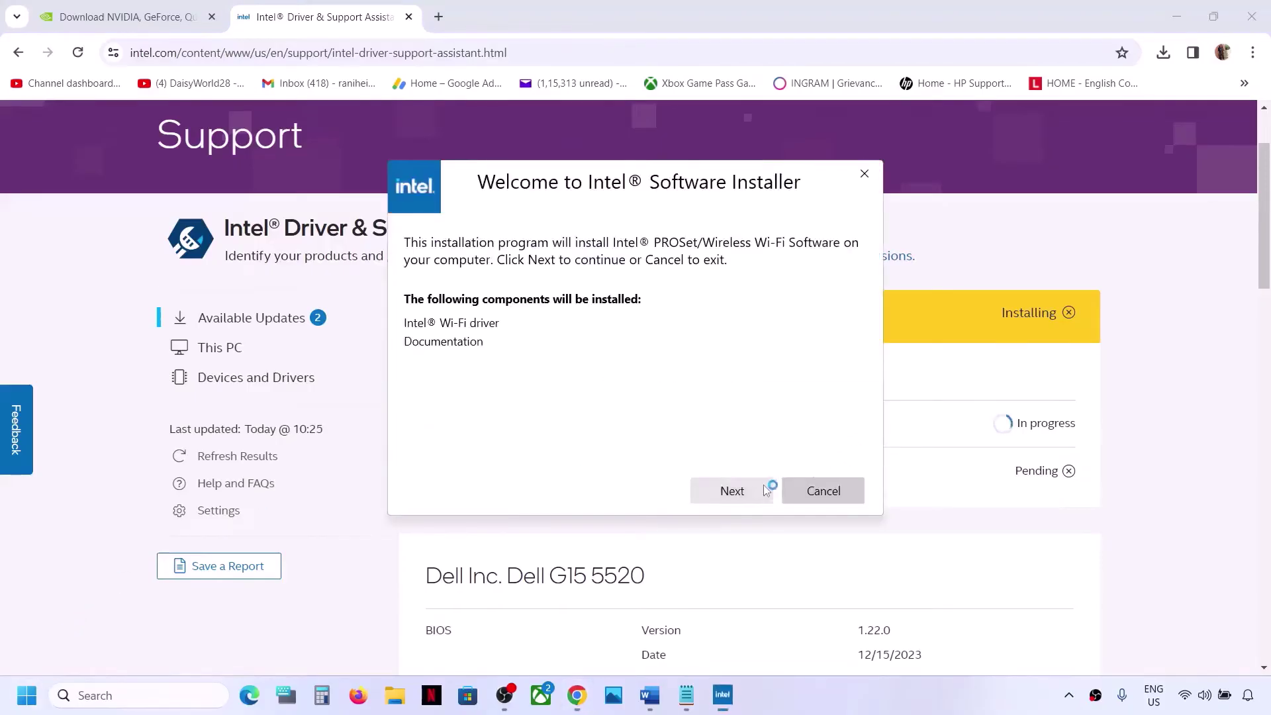
Proceed through the Intel Software Installer, agree to the license terms, and install the PROSet/Wireless Wi-Fi Software.
{"action": "left_click", "coordinate": [732, 491]}
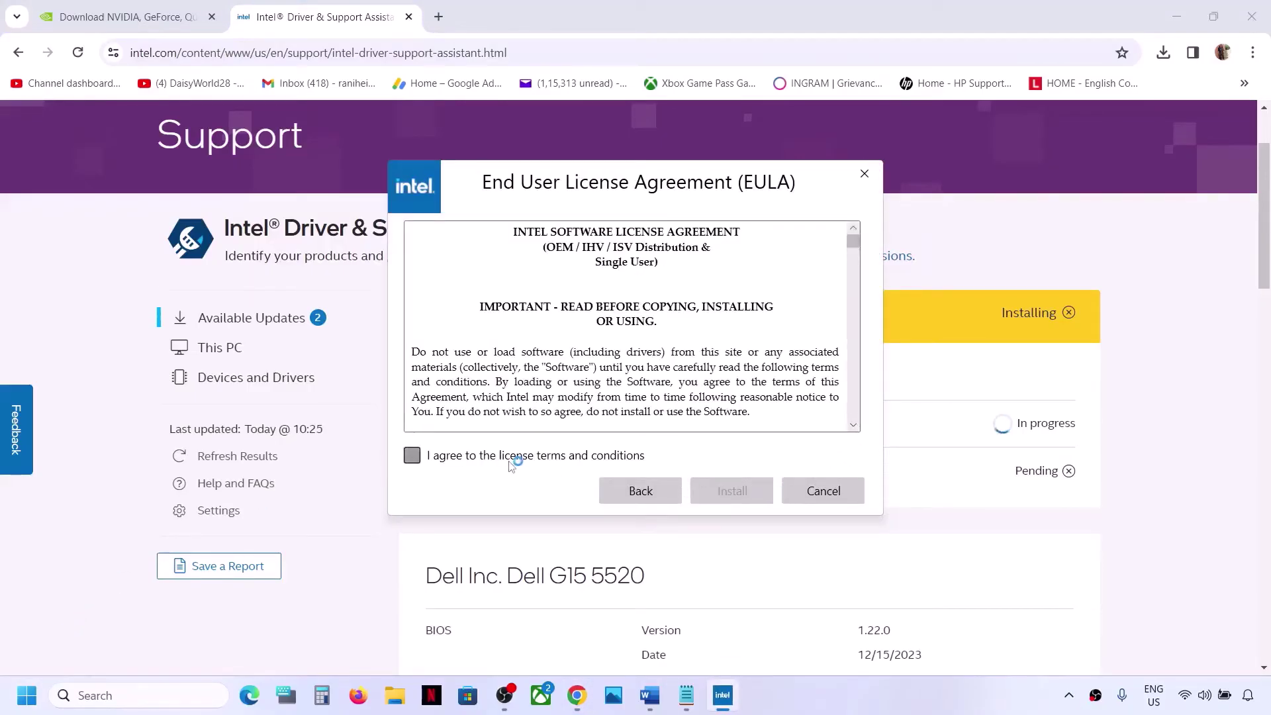
{"action": "left_click", "coordinate": [513, 456]}
{"action": "left_click", "coordinate": [724, 489]}
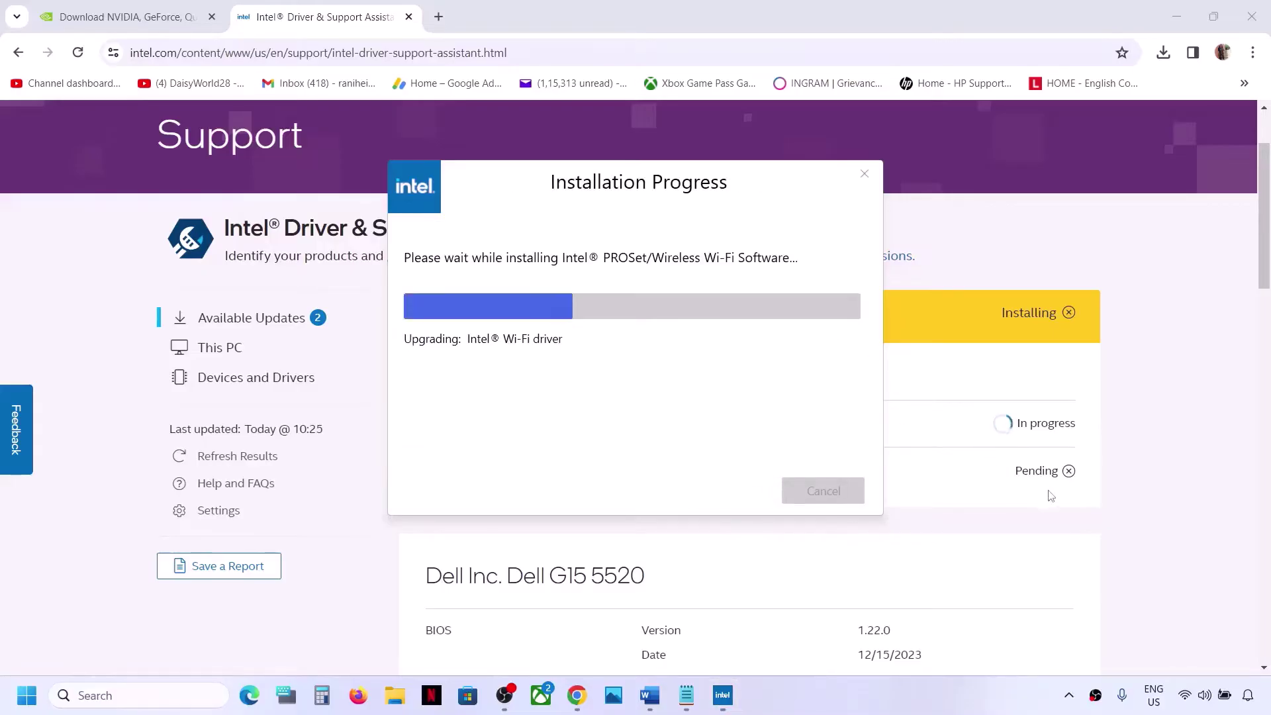
{"action": "left_click", "coordinate": [1147, 477]}
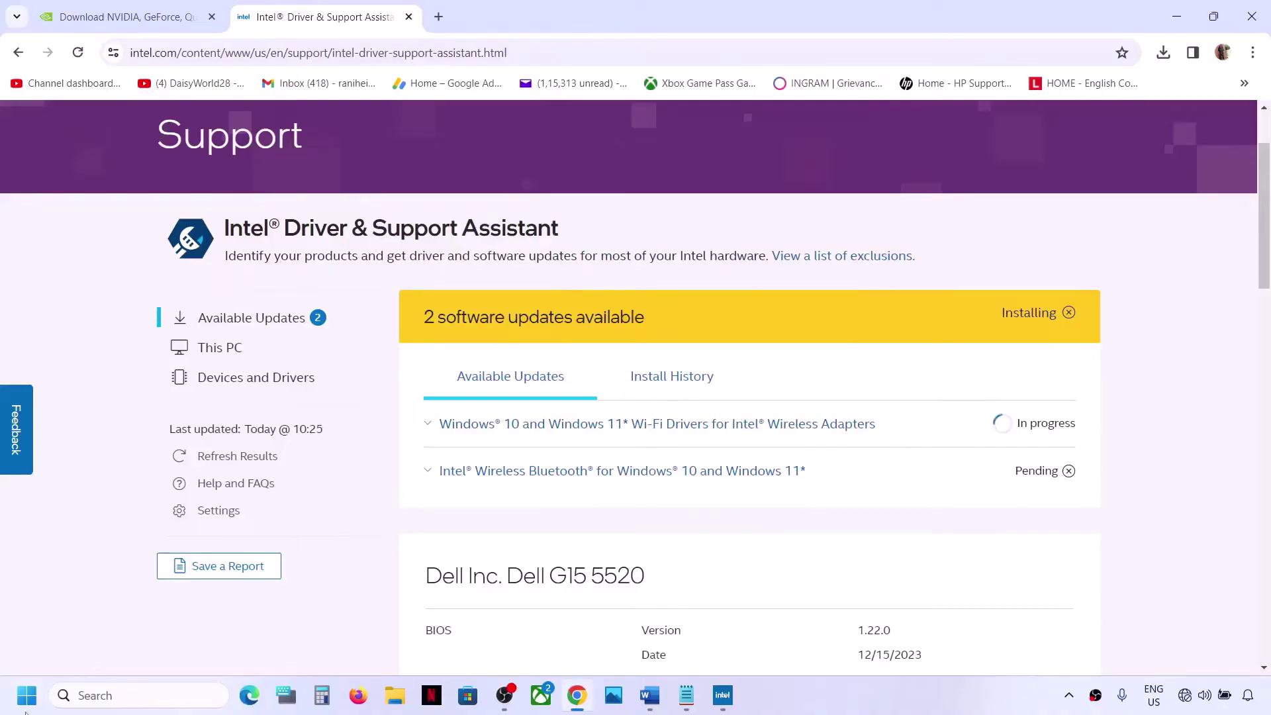
Show the computer's power options, including Restart, and dismiss them without choosing one.
{"action": "left_click", "coordinate": [27, 695]}
{"action": "left_click", "coordinate": [482, 638]}
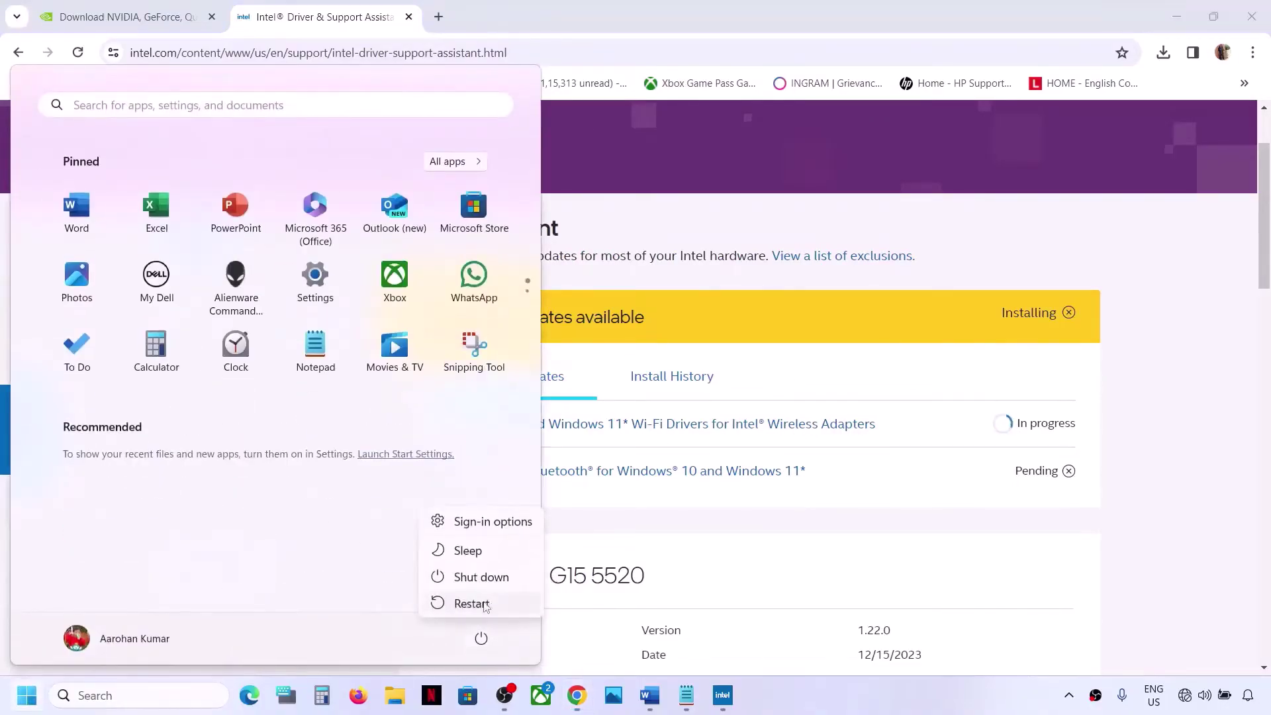
{"action": "key", "text": "Escape"}
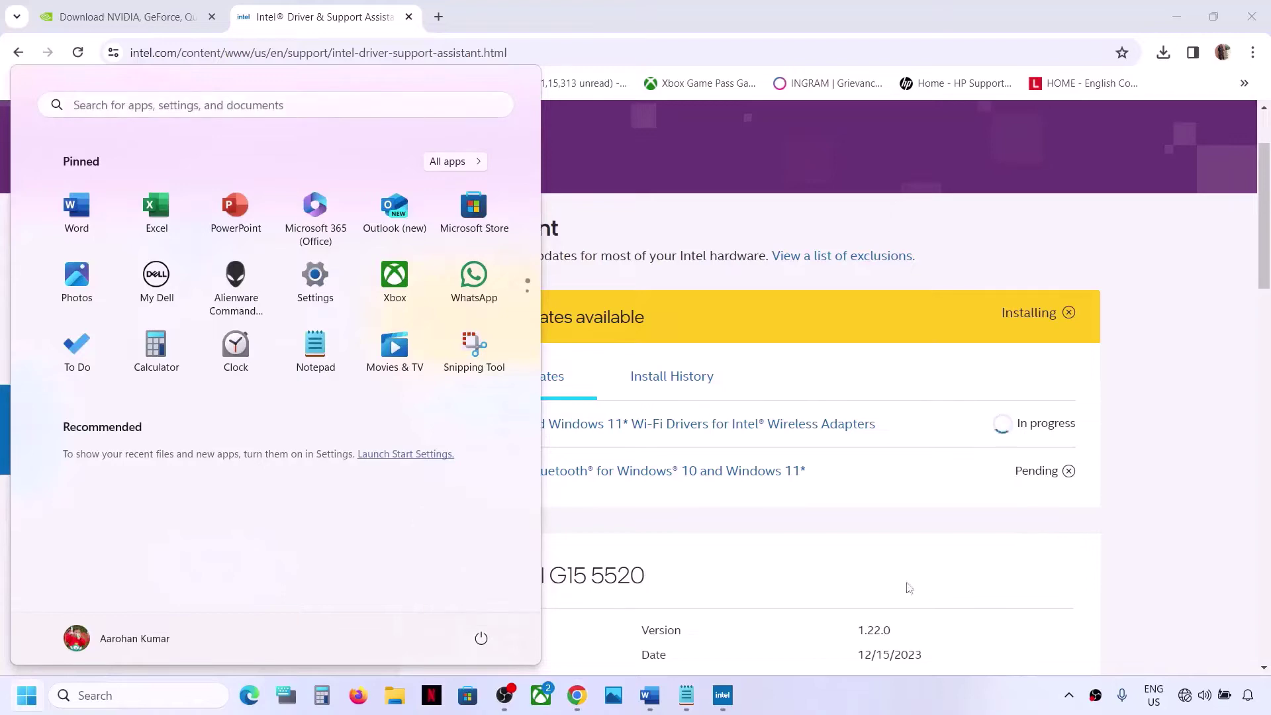
Switch to the Word notes and highlight the Step 5 heading text "Run SFC & DISM Command".
{"action": "left_click", "coordinate": [654, 700]}
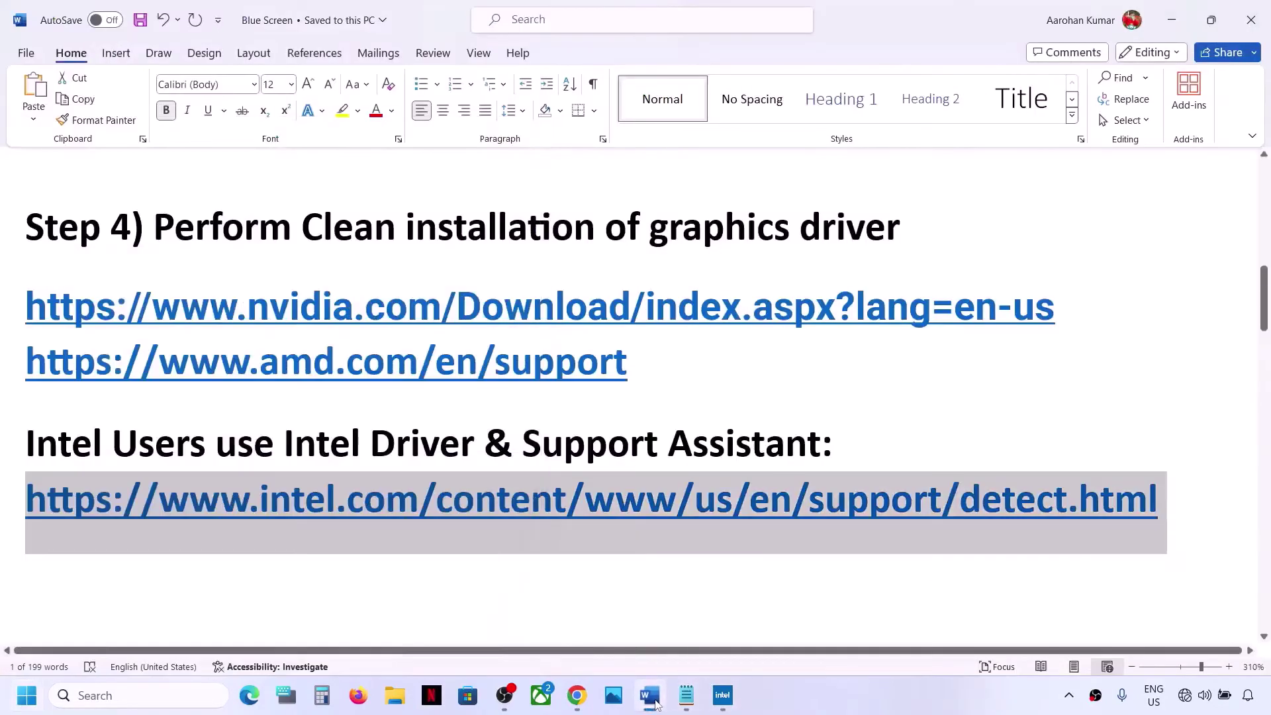
{"action": "scroll", "coordinate": [433, 441], "scroll_direction": "down", "scroll_amount": 3}
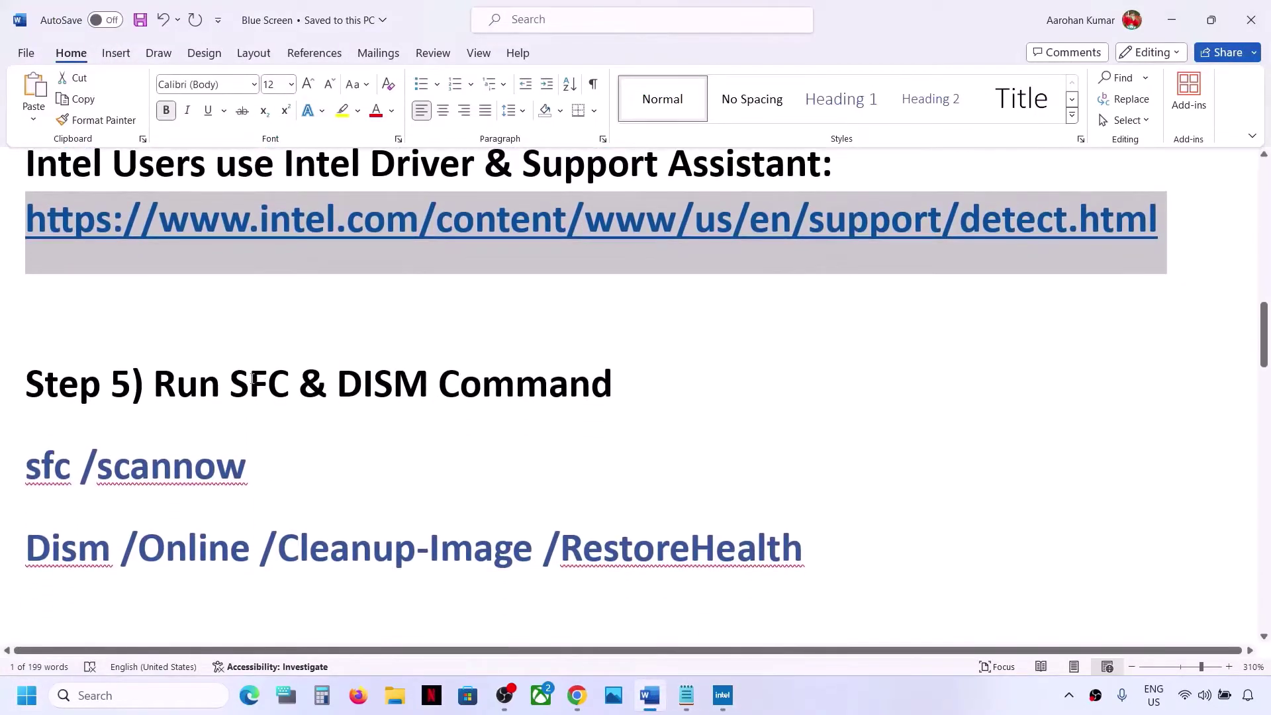
{"action": "left_click_drag", "start_coordinate": [174, 372], "coordinate": [612, 384]}
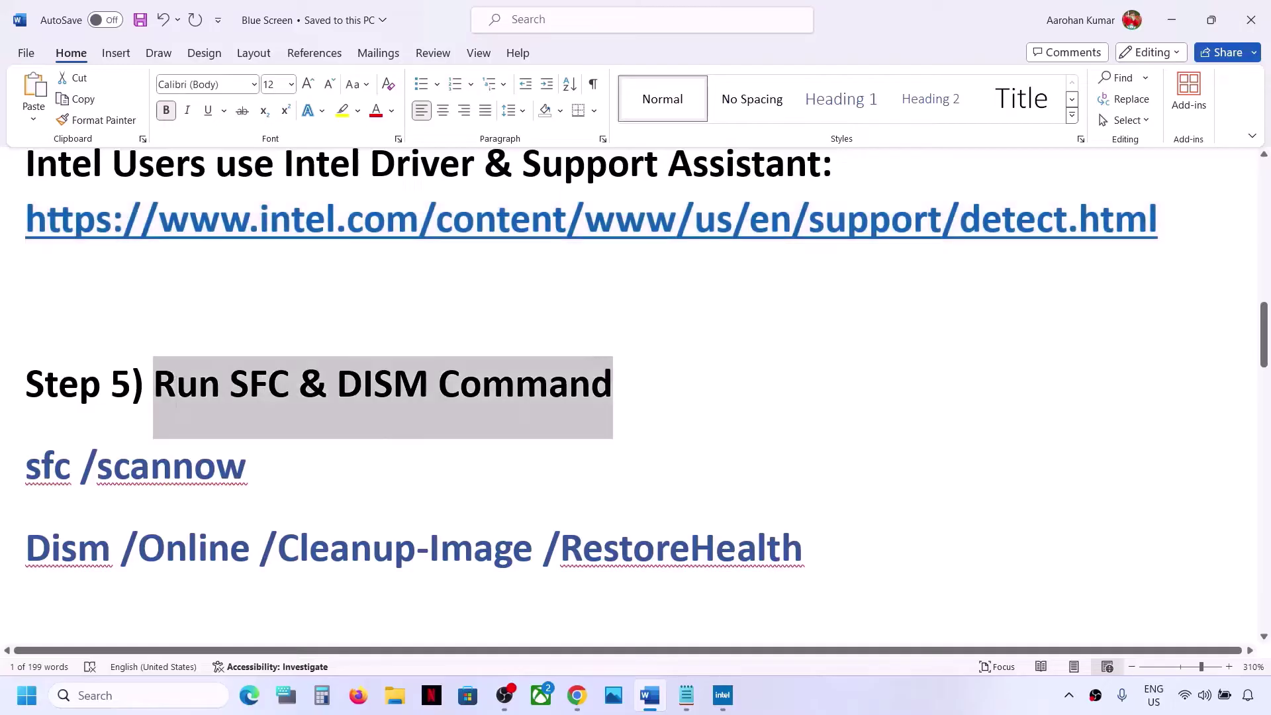
Search Windows for "cmd" and open Command Prompt as administrator.
{"action": "left_click", "coordinate": [99, 694]}
{"action": "type", "text": "cmd"}
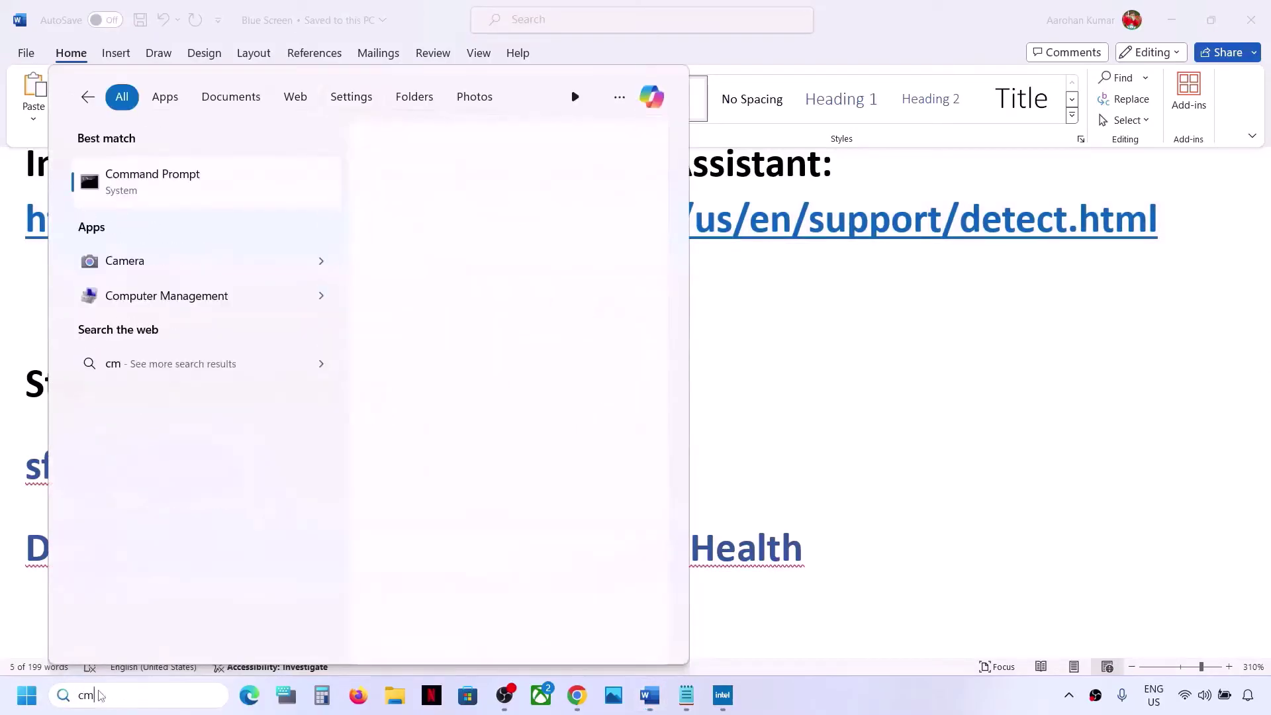
{"action": "right_click", "coordinate": [165, 197]}
{"action": "left_click", "coordinate": [222, 217]}
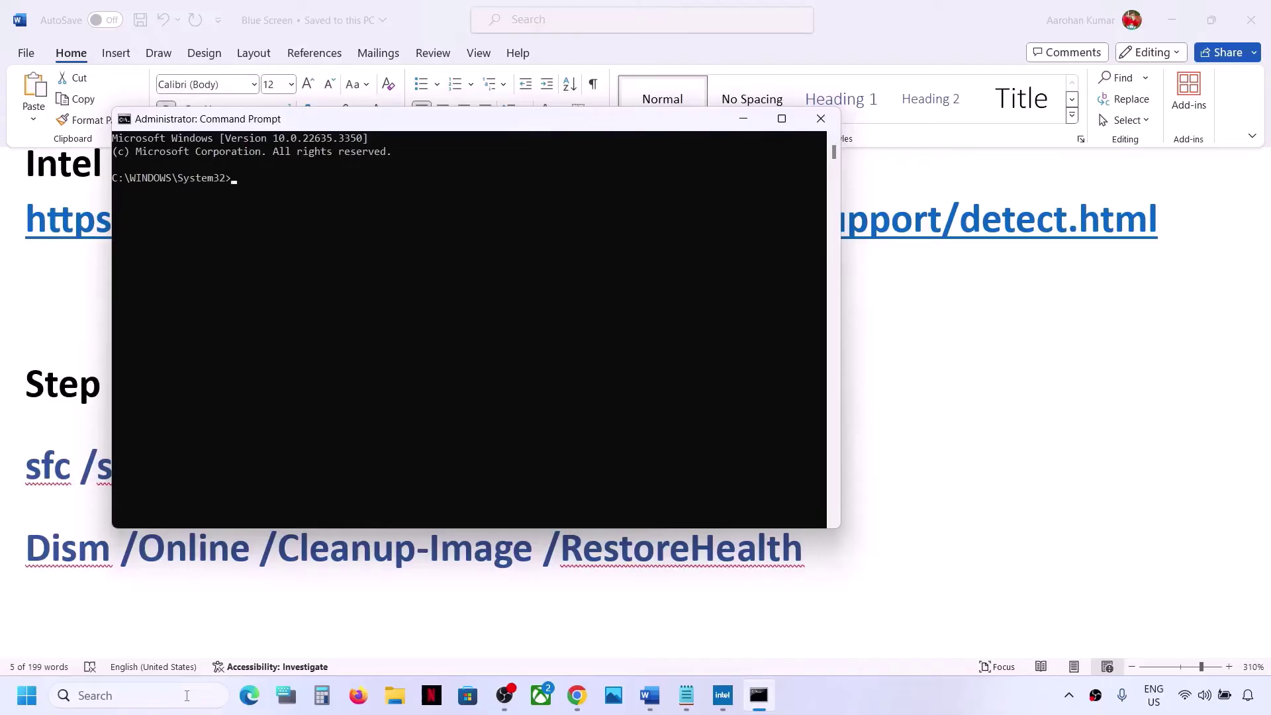
{"action": "left_click", "coordinate": [188, 695]}
{"action": "type", "text": "cmd"}
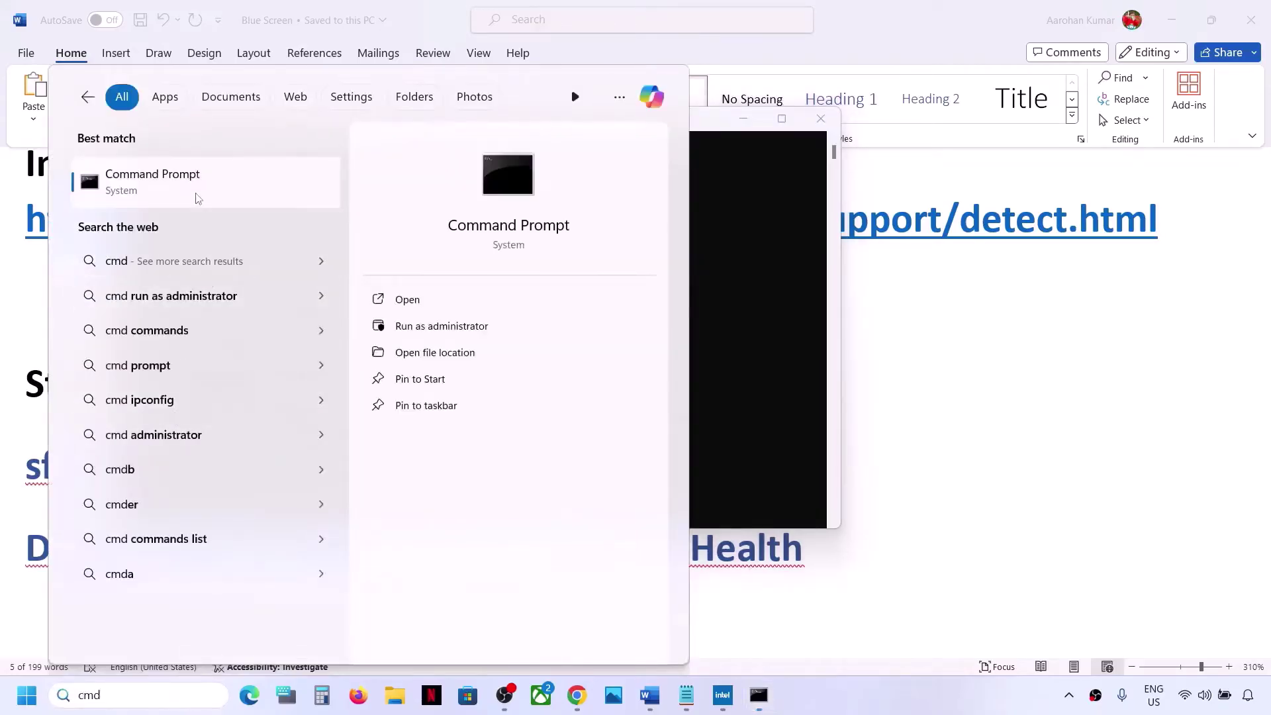
{"action": "right_click", "coordinate": [218, 199]}
{"action": "left_click", "coordinate": [768, 297]}
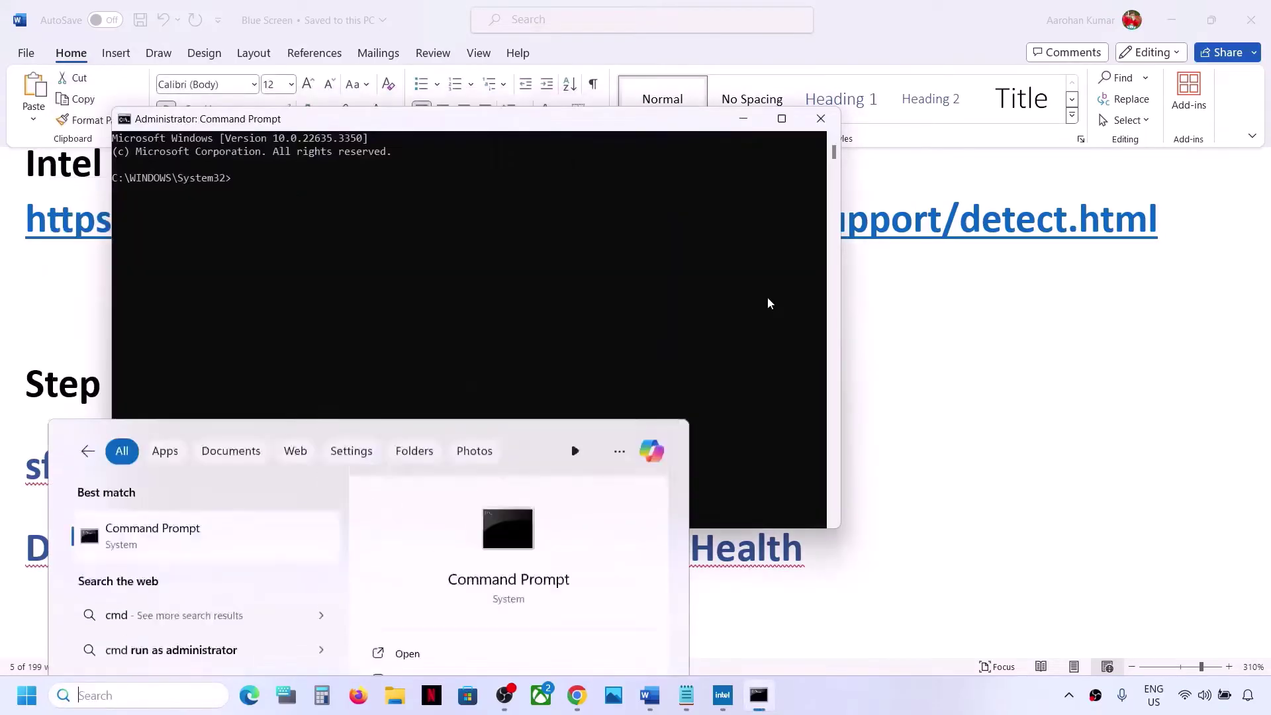
Copy the command "sfc /scannow" from the Word notes and run it in the administrator Command Prompt.
{"action": "left_click", "coordinate": [40, 482]}
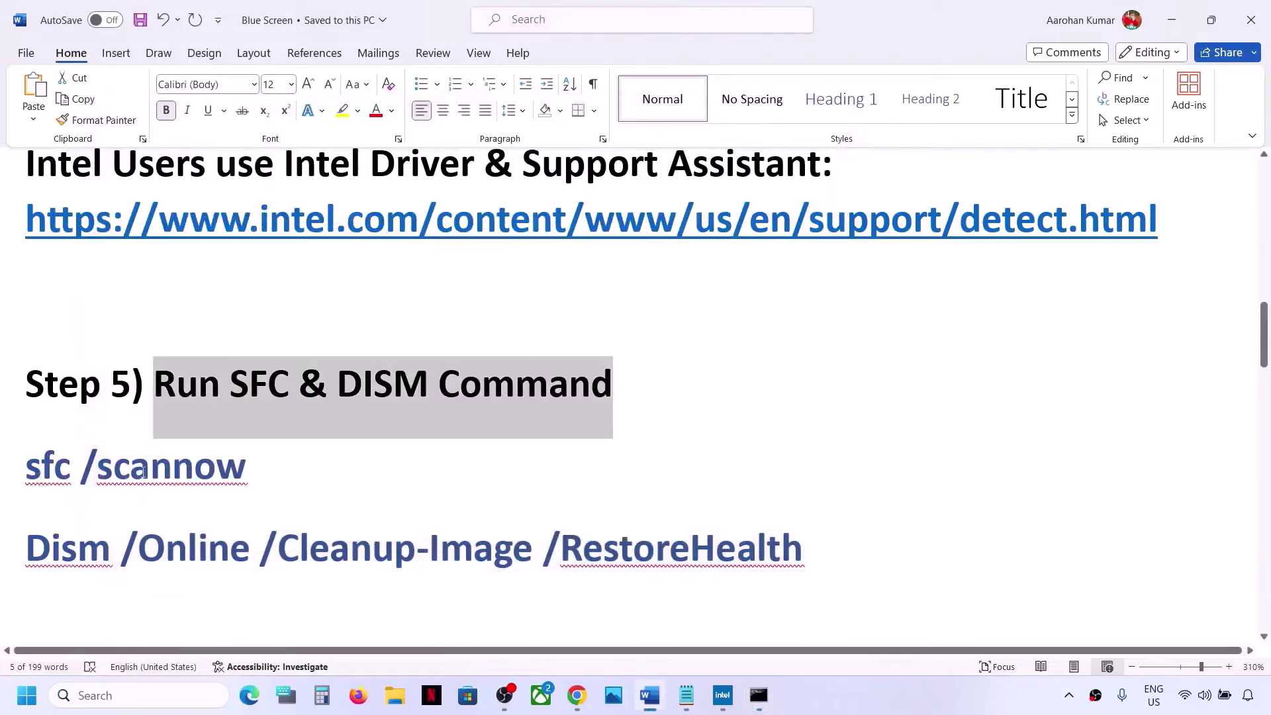
{"action": "left_click_drag", "start_coordinate": [97, 466], "coordinate": [37, 455]}
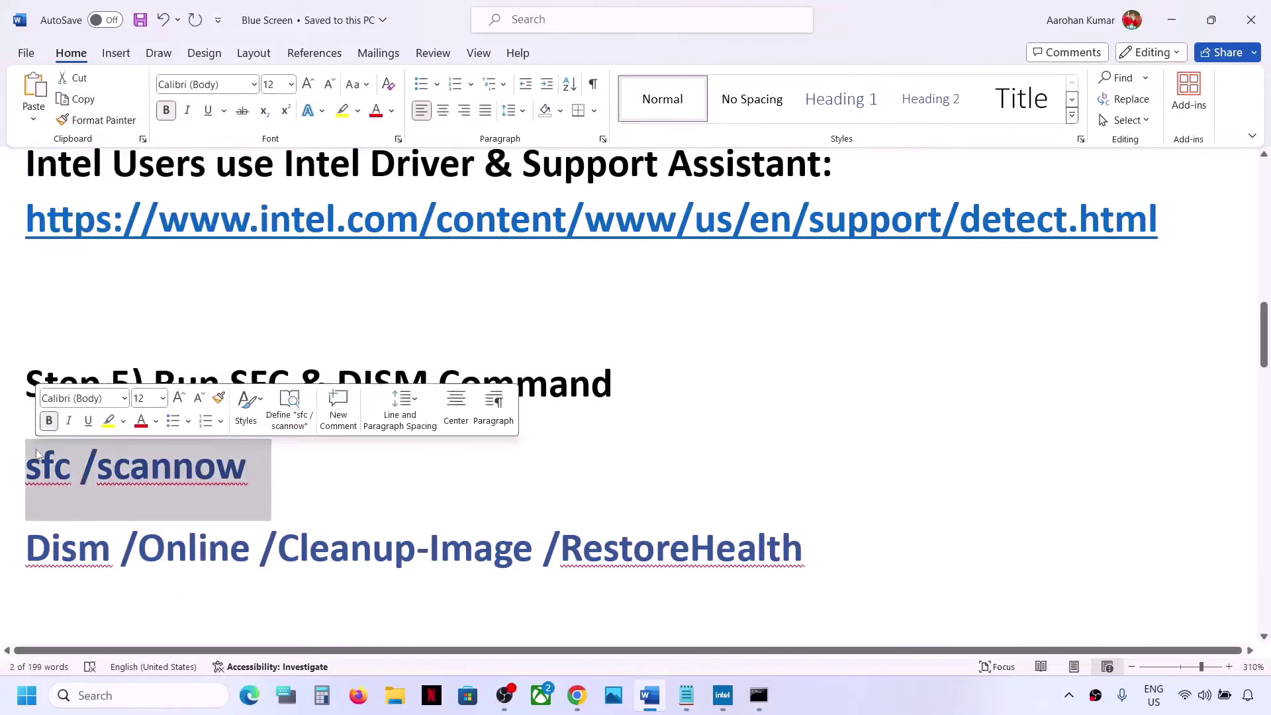
{"action": "key", "text": "ctrl+c"}
{"action": "key", "text": "alt+Tab"}
{"action": "right_click", "coordinate": [432, 253]}
{"action": "key", "text": "Return"}
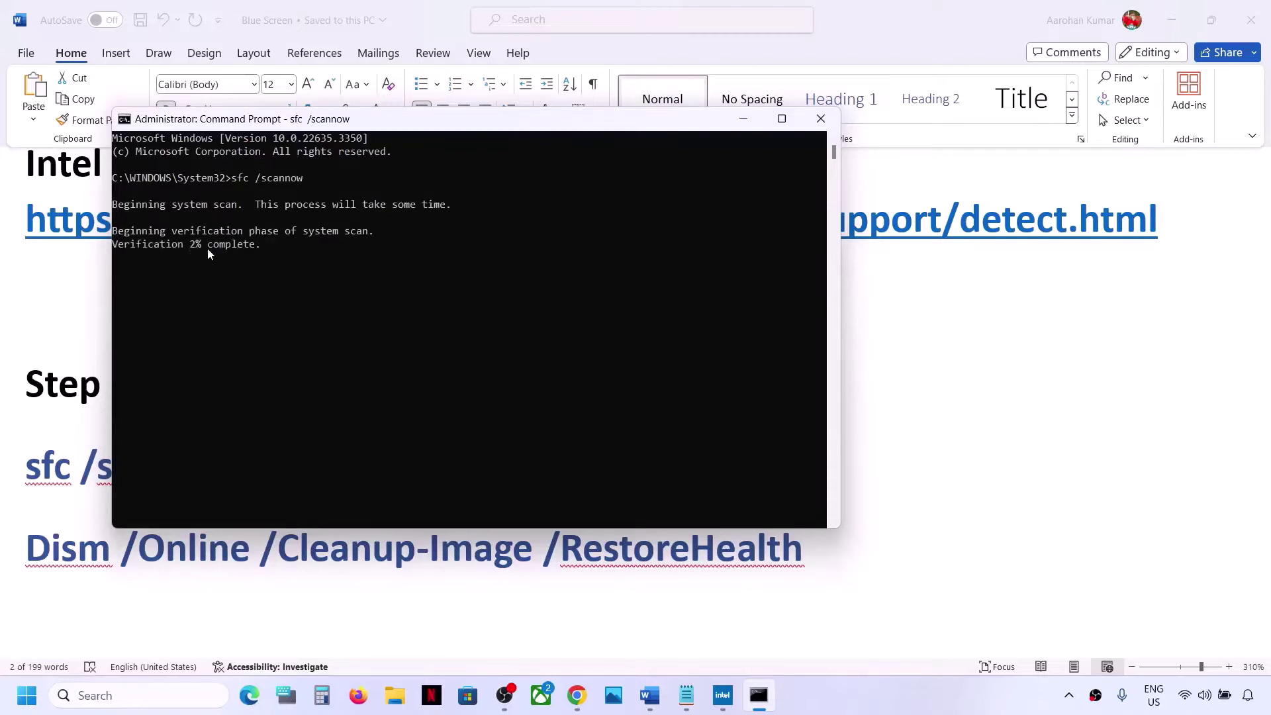
Copy the command "Dism /Online /Cleanup-Image /RestoreHealth" from the Word notes and check the scan running in Command Prompt.
{"action": "key", "text": "alt+Tab"}
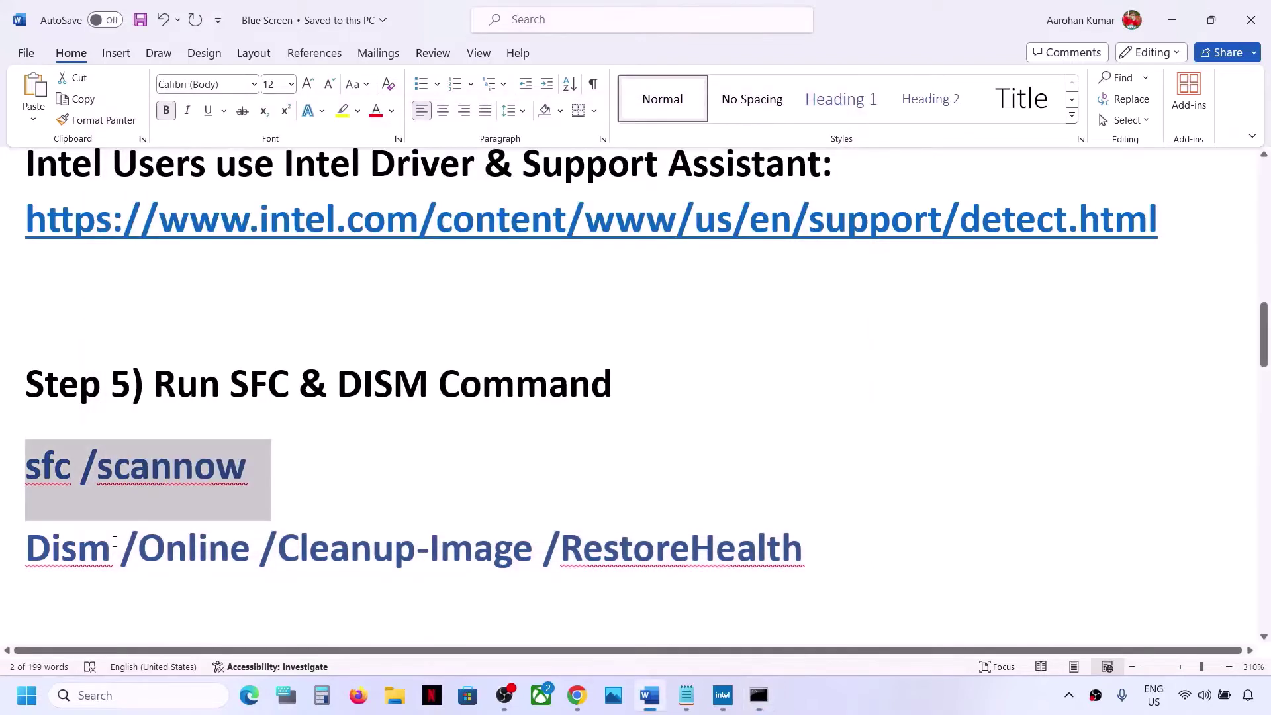
{"action": "double_click", "coordinate": [280, 544]}
{"action": "left_click", "coordinate": [280, 544]}
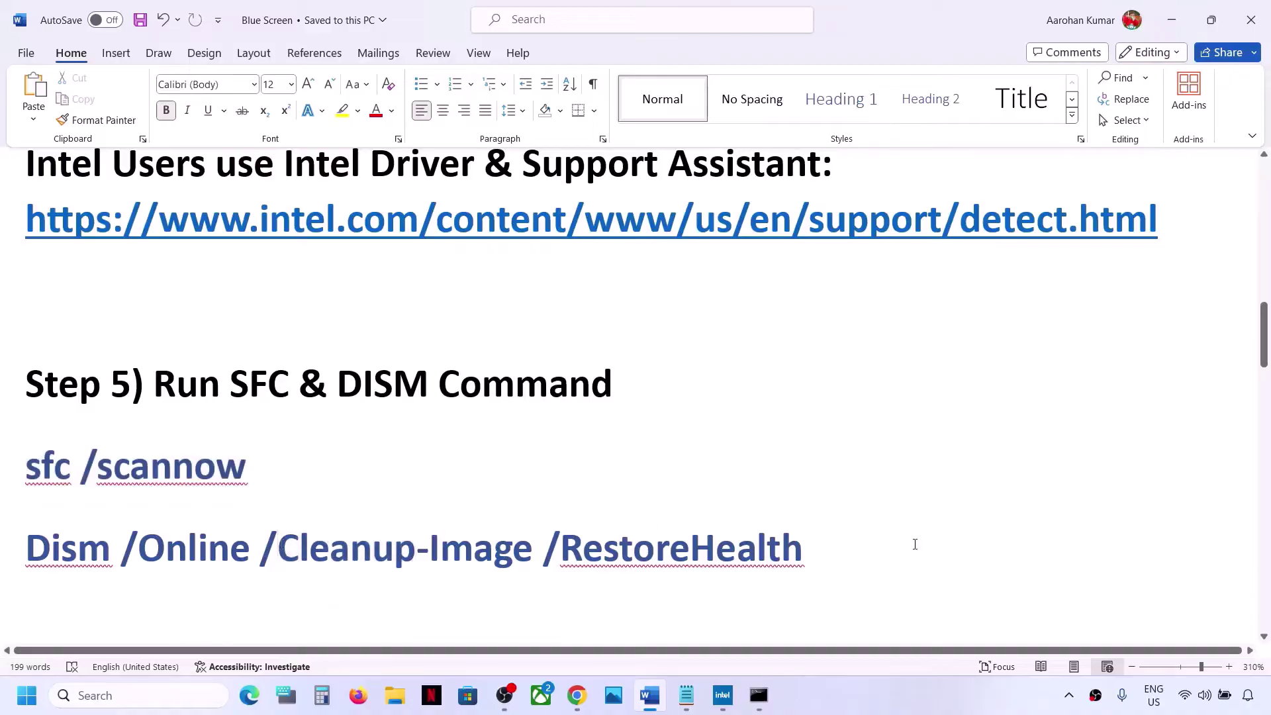
{"action": "left_click_drag", "start_coordinate": [828, 539], "coordinate": [27, 550]}
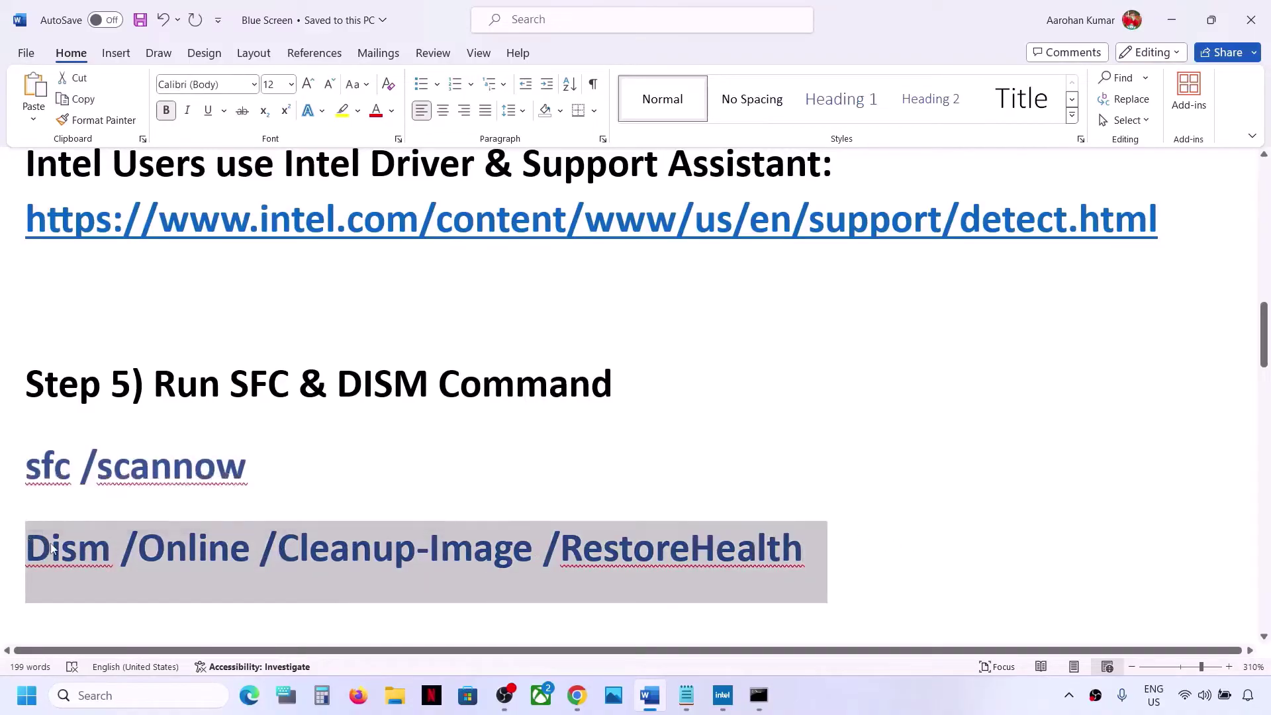
{"action": "right_click", "coordinate": [53, 548]}
{"action": "left_click", "coordinate": [100, 280]}
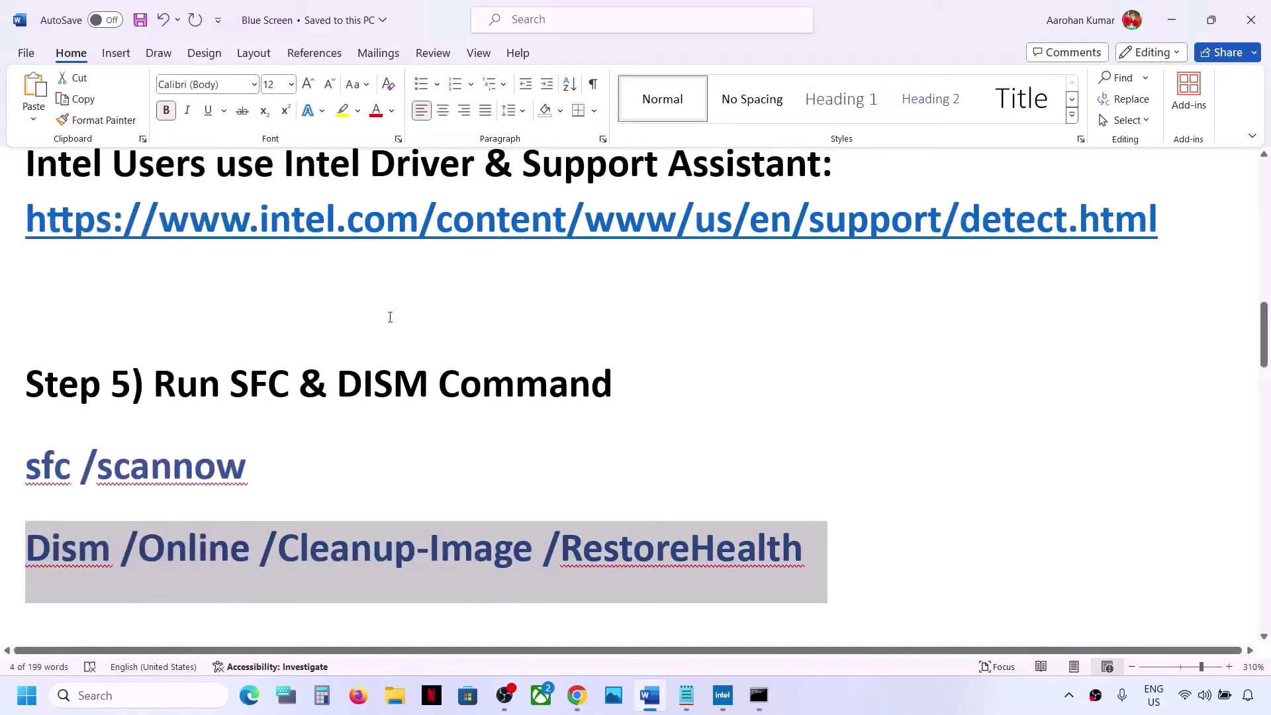
{"action": "key", "text": "alt+Tab"}
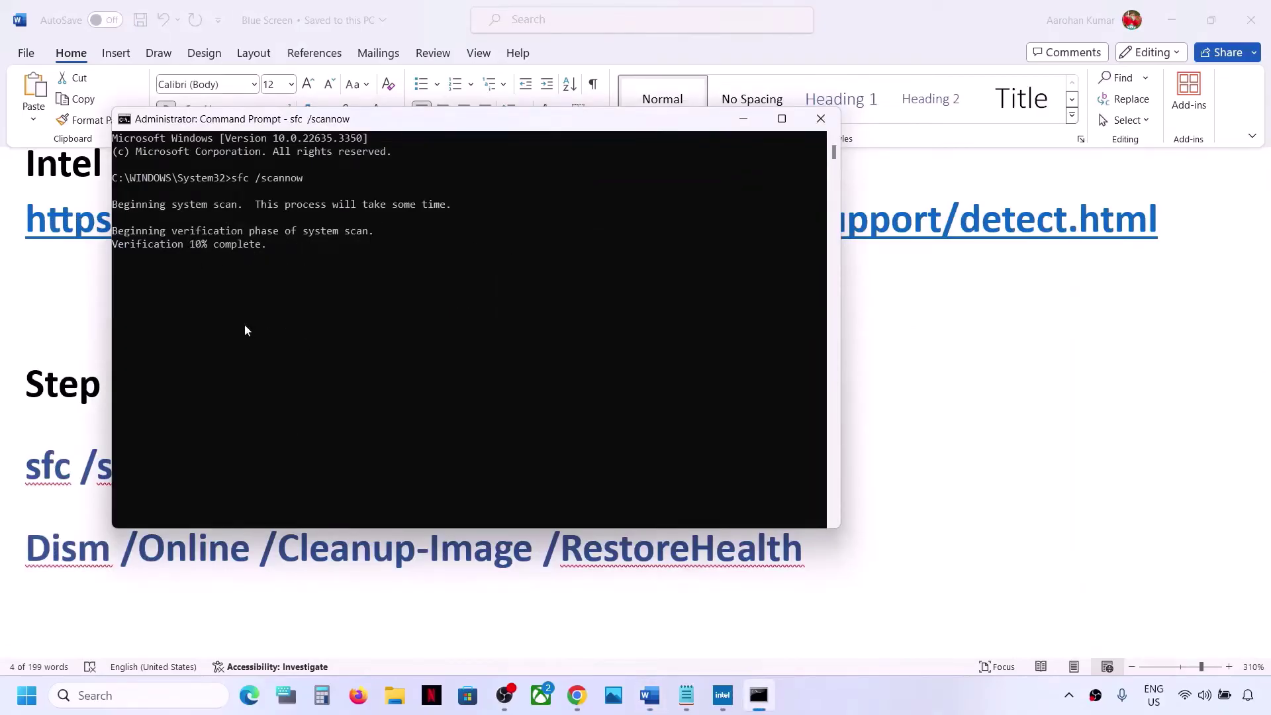
{"action": "key", "text": "alt+Tab"}
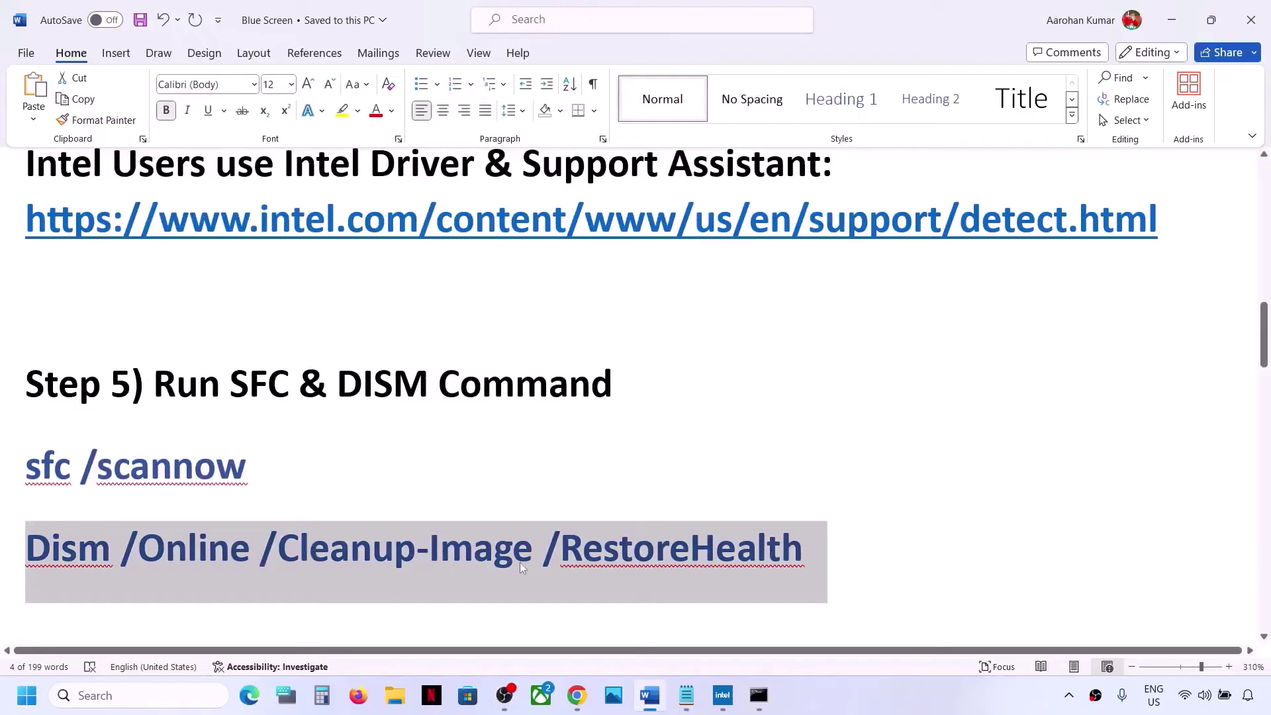
Bring up the computer's power options again and close them without restarting.
{"action": "key", "text": "super"}
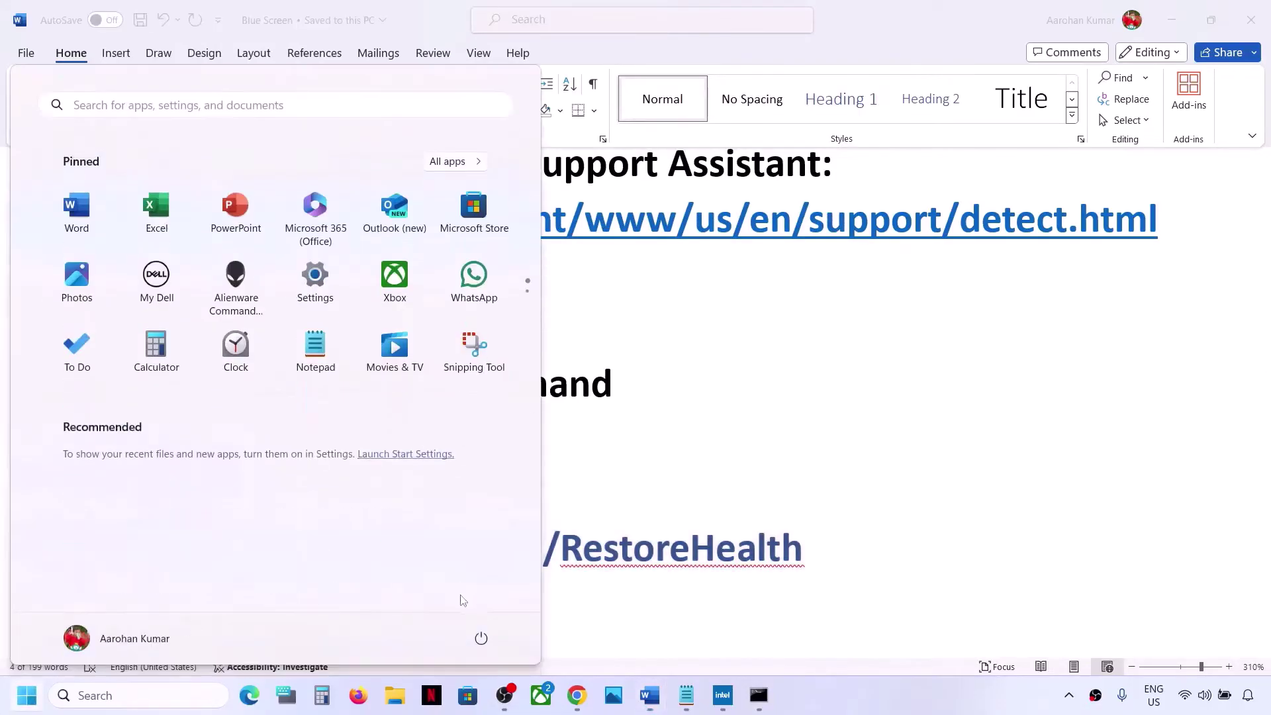
{"action": "left_click", "coordinate": [480, 638]}
{"action": "key", "text": "Escape"}
{"action": "key", "text": "Escape"}
Highlight the Step 6 heading text "Increase the Virtual Memory" in the Word notes.
{"action": "scroll", "coordinate": [700, 497], "scroll_direction": "down", "scroll_amount": 3}
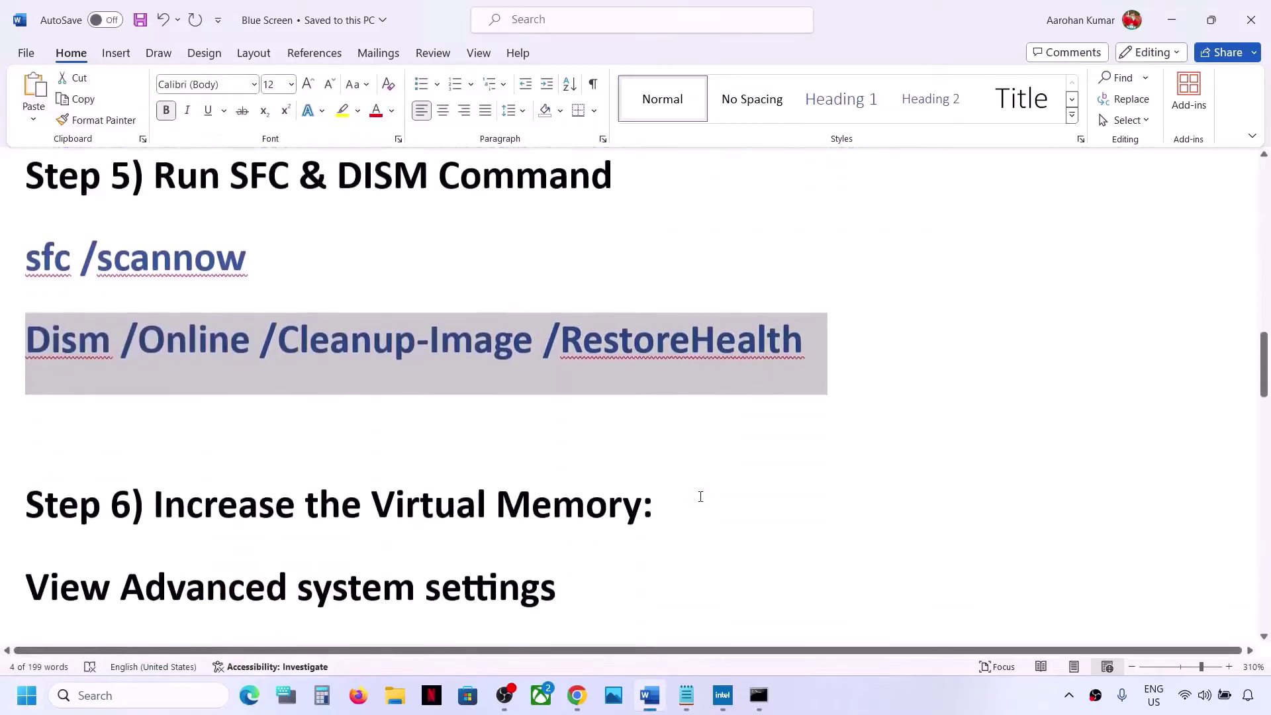
{"action": "scroll", "coordinate": [700, 496], "scroll_direction": "down", "scroll_amount": 2}
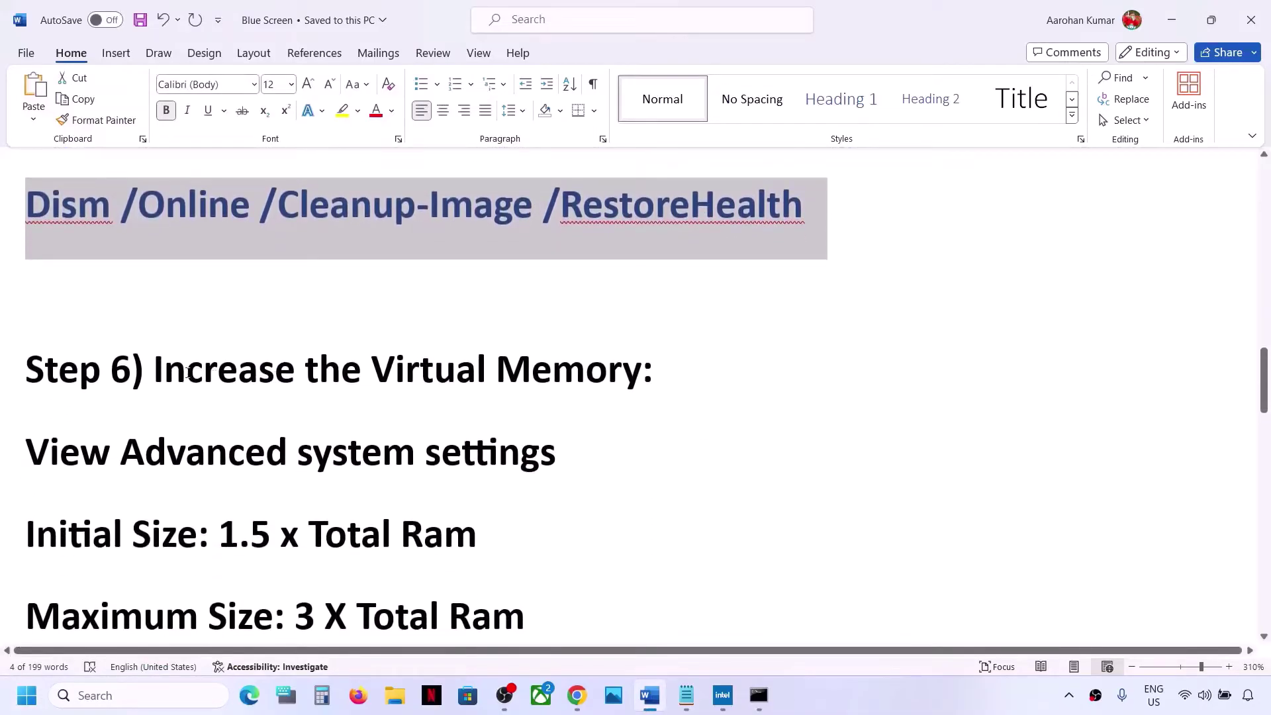
{"action": "left_click_drag", "start_coordinate": [188, 373], "coordinate": [639, 371]}
{"action": "left_click", "coordinate": [943, 702]}
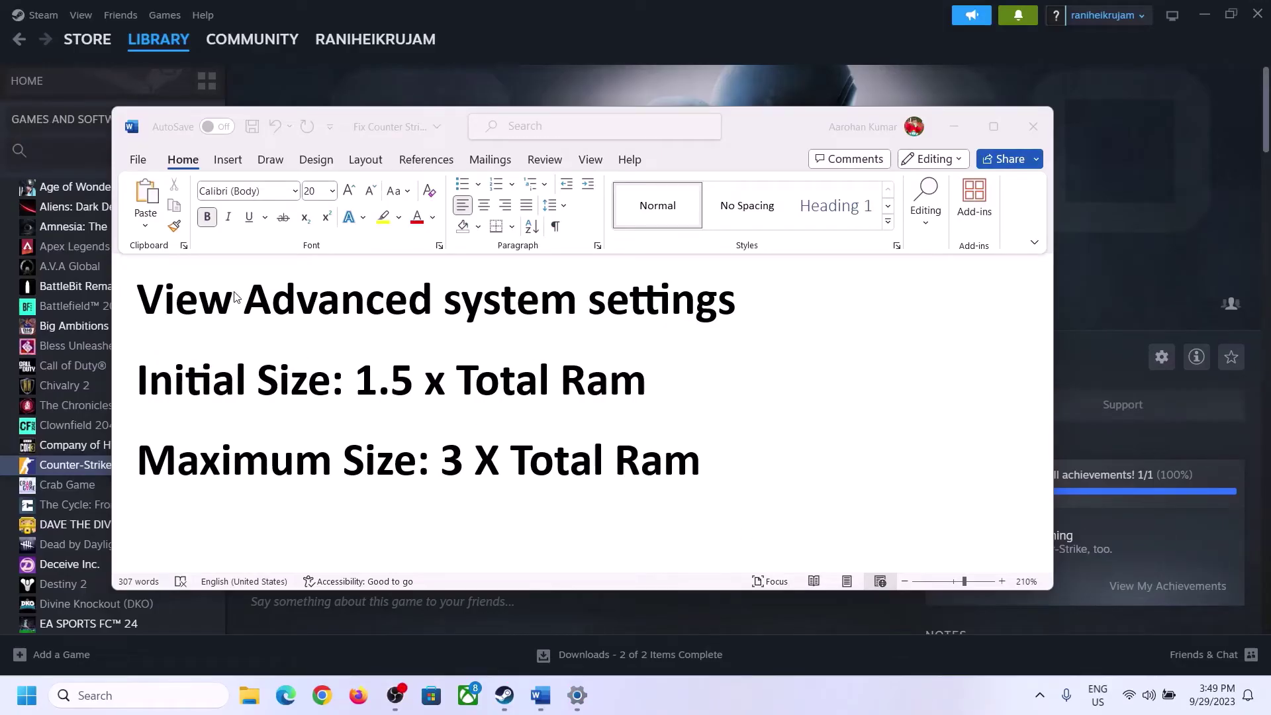
Copy "View Advanced system settings" from the notes, search Windows for it, and open the matching Control Panel item.
{"action": "left_click", "coordinate": [188, 307]}
{"action": "left_click_drag", "start_coordinate": [139, 301], "coordinate": [721, 301]}
{"action": "key", "text": "ctrl+c"}
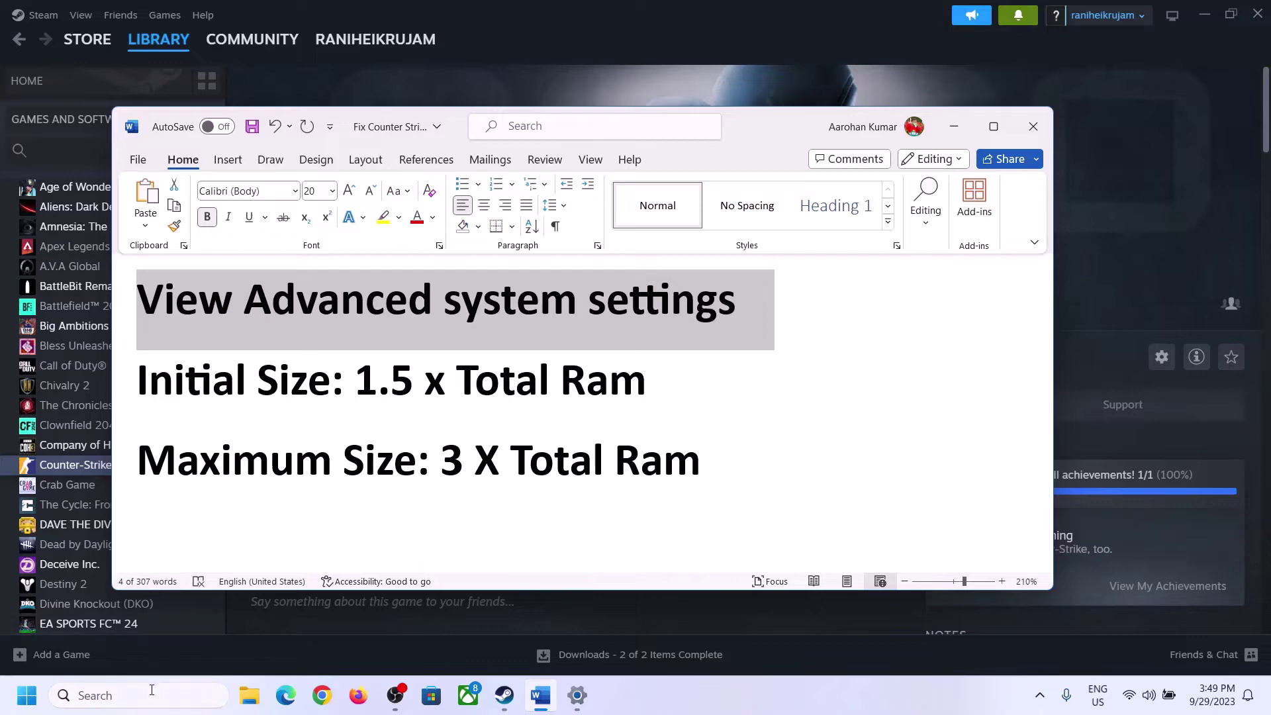
{"action": "left_click", "coordinate": [151, 695]}
{"action": "key", "text": "ctrl+v"}
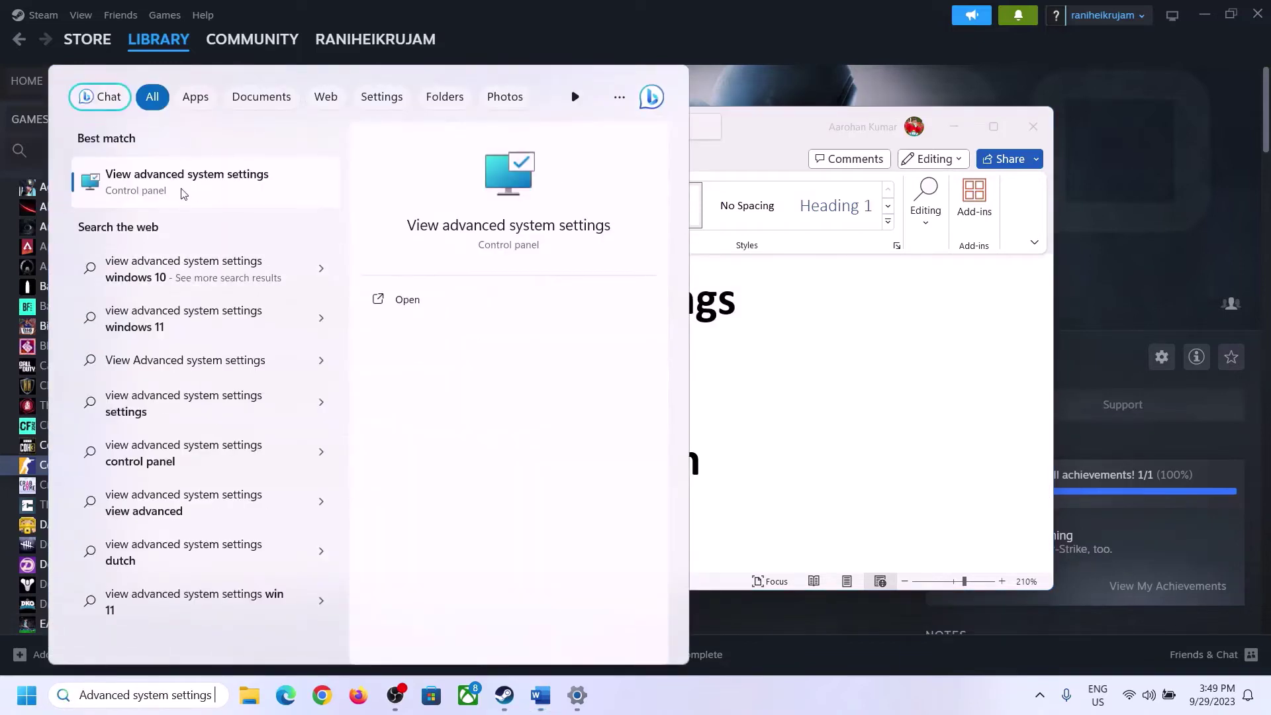
{"action": "left_click", "coordinate": [180, 190]}
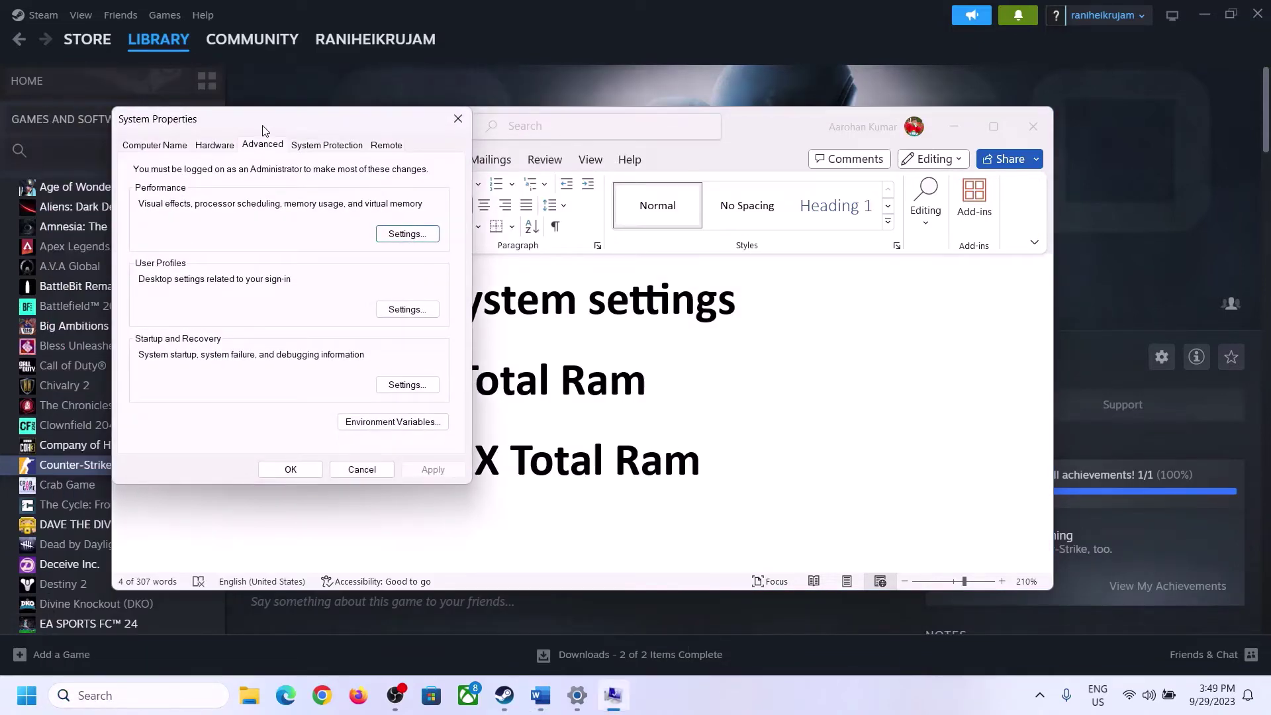
Move the System Properties window clear of the notes and open the Virtual Memory settings from the advanced performance options.
{"action": "left_click_drag", "start_coordinate": [264, 126], "coordinate": [569, 229]}
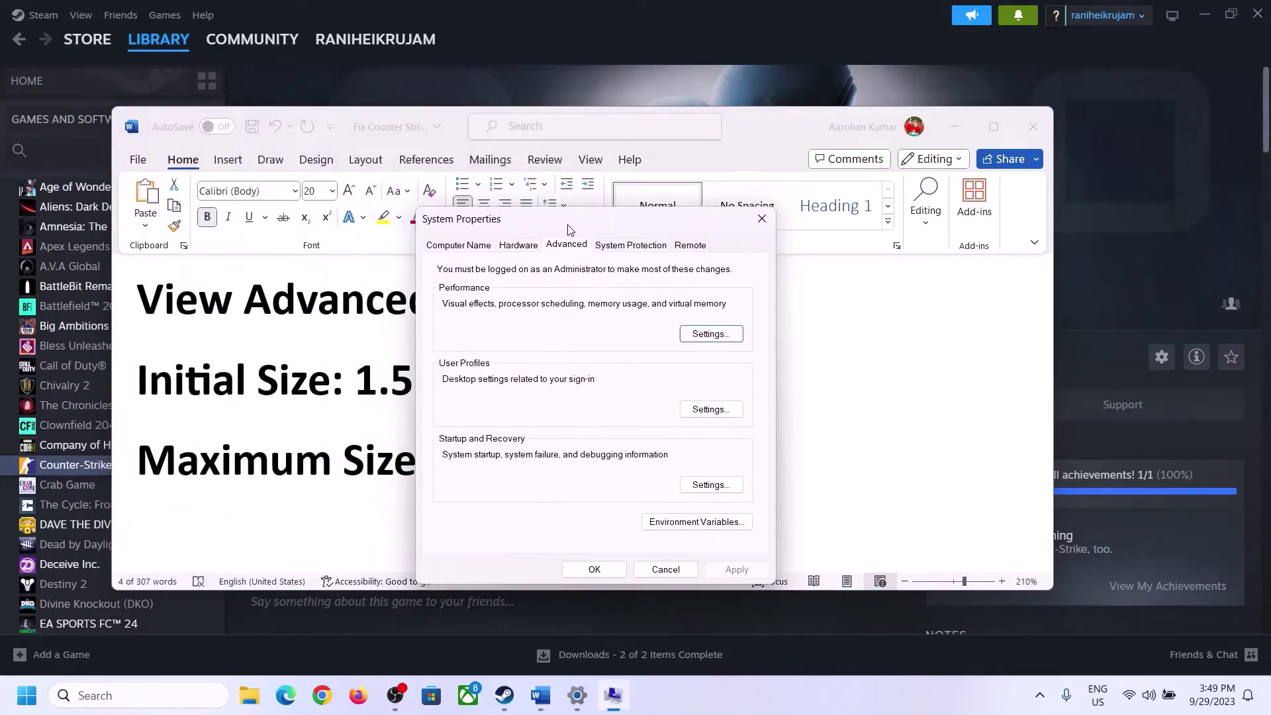
{"action": "left_click", "coordinate": [712, 334]}
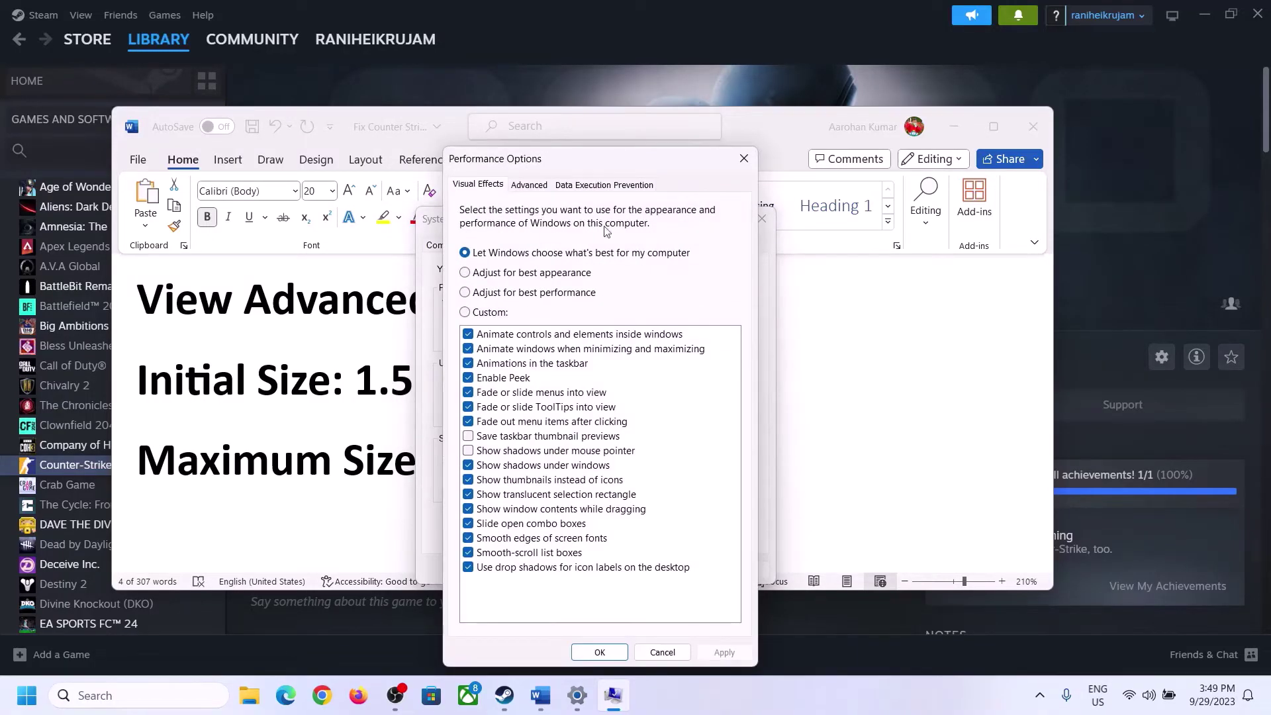
{"action": "left_click", "coordinate": [529, 185]}
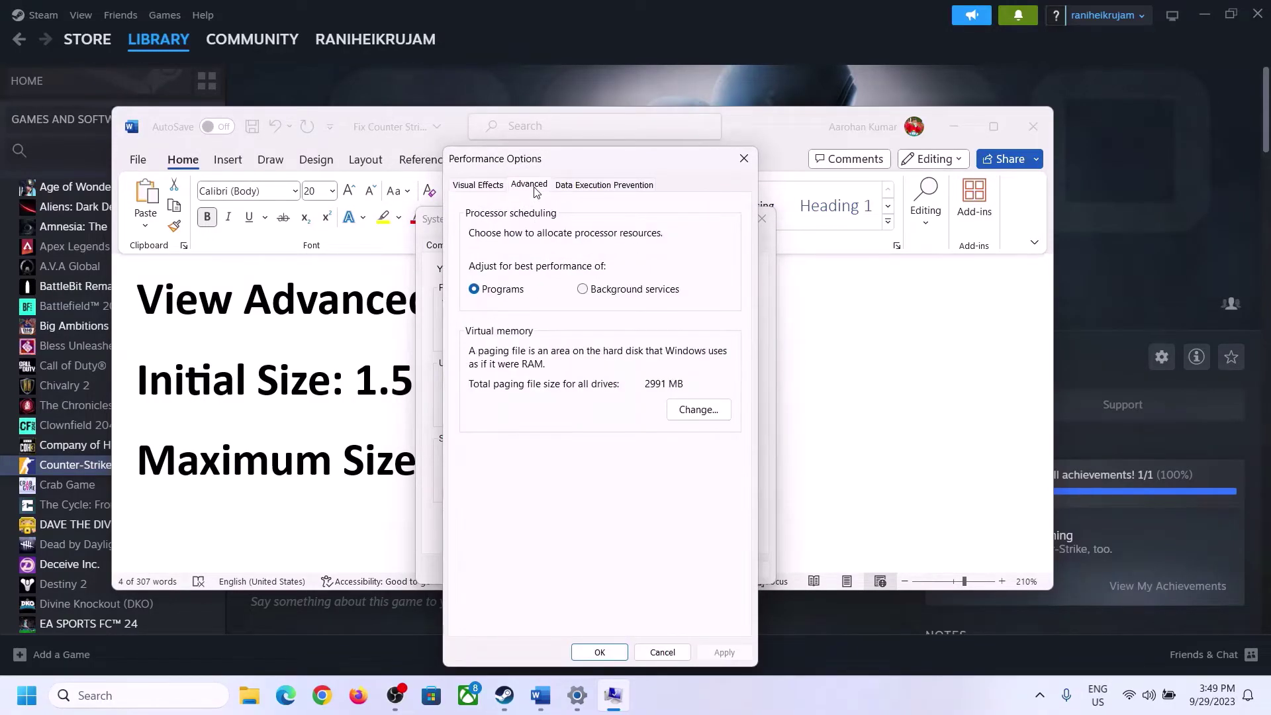
{"action": "left_click", "coordinate": [704, 409]}
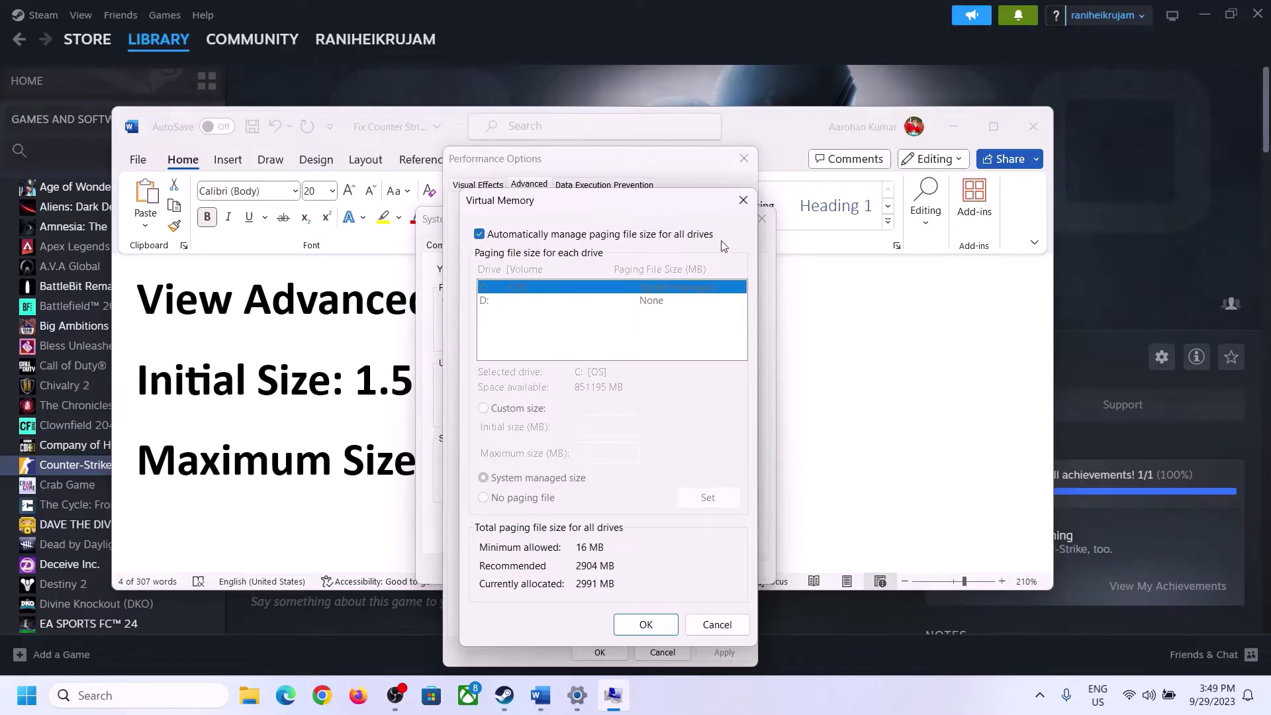
Turn off automatic paging file management for all drives and choose a custom size for drive C:.
{"action": "left_click", "coordinate": [479, 234]}
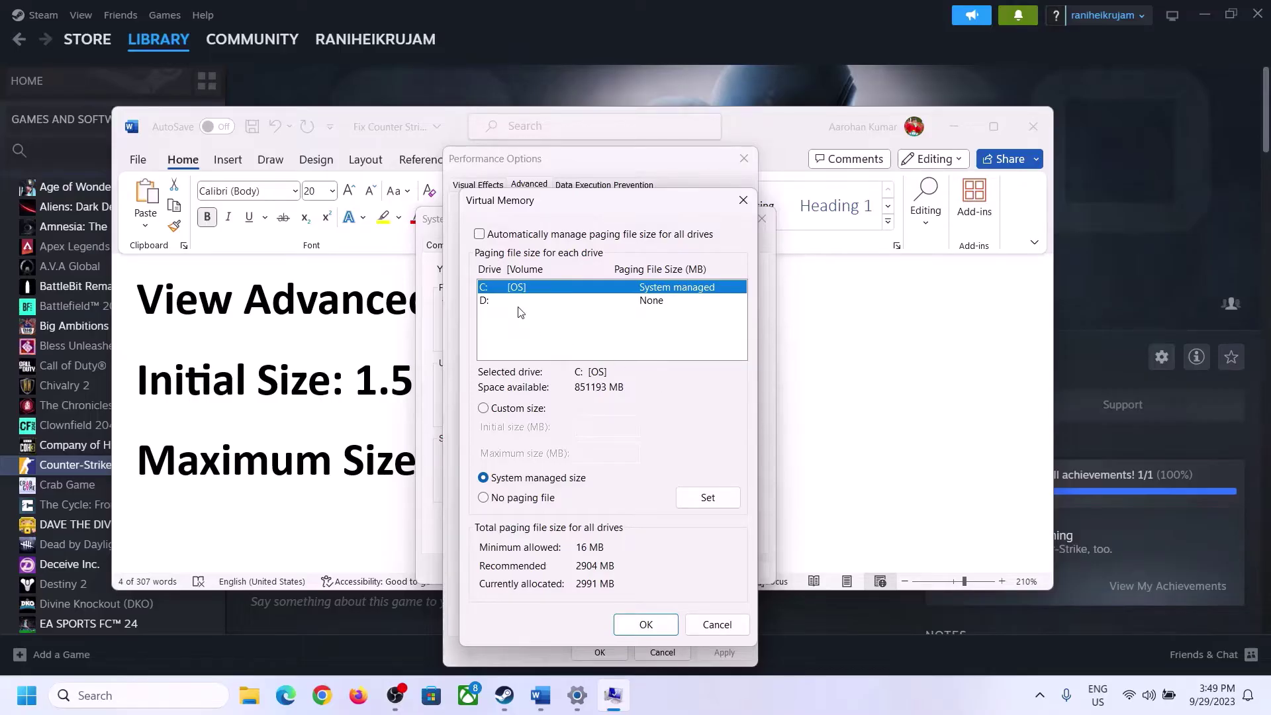
{"action": "left_click", "coordinate": [483, 409]}
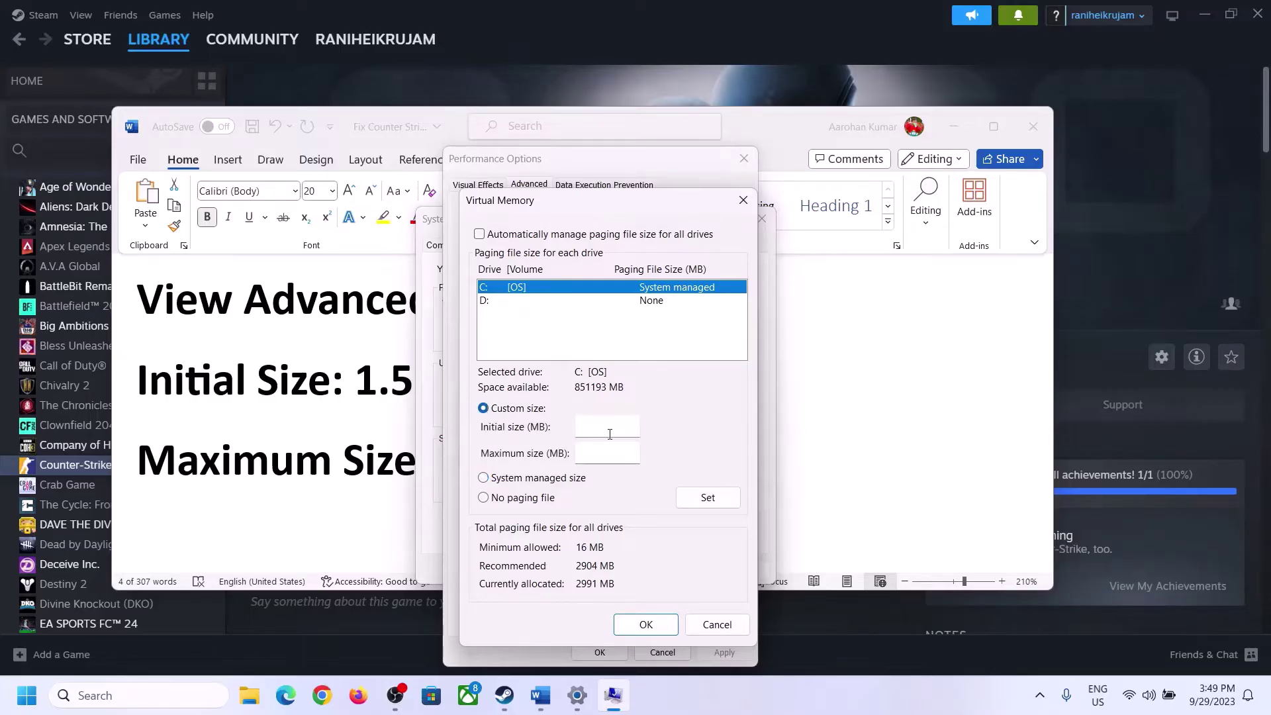
{"action": "left_click", "coordinate": [588, 428]}
Highlight the initial size formula "1.5 x Total Ram" in the Word notes and check the installed RAM in the device specifications.
{"action": "left_click", "coordinate": [344, 390]}
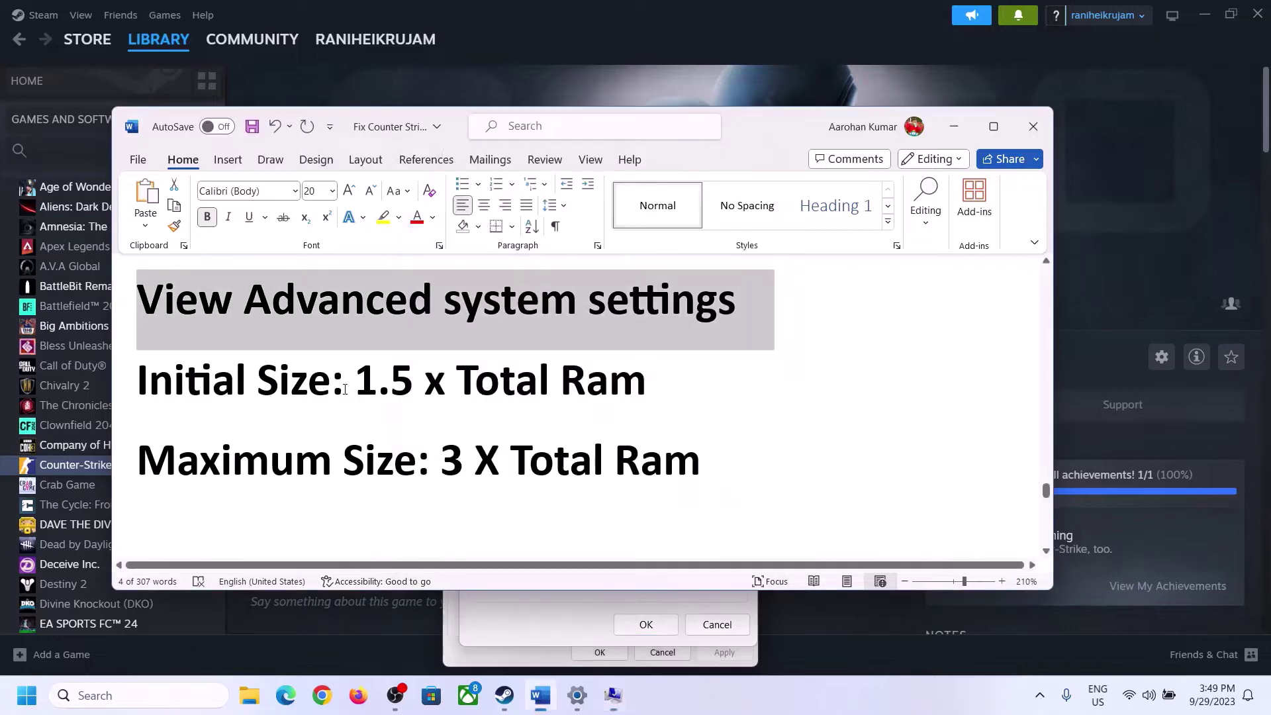
{"action": "left_click_drag", "start_coordinate": [363, 381], "coordinate": [588, 395]}
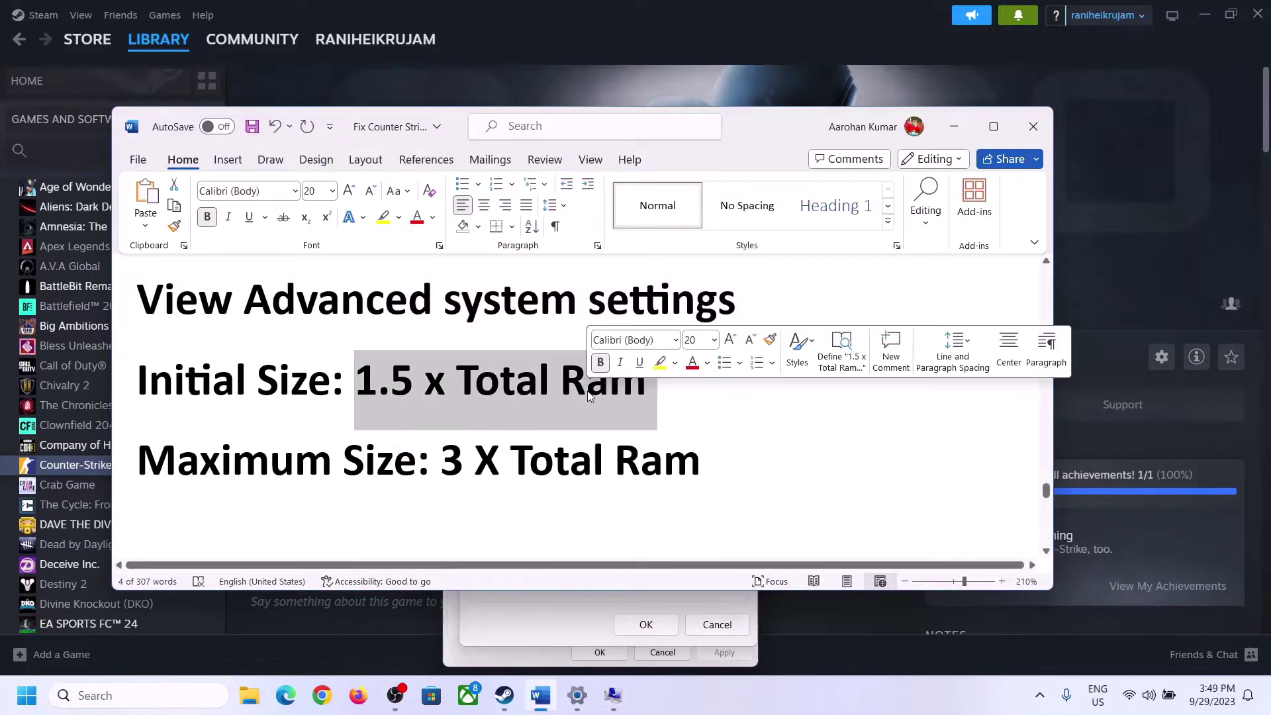
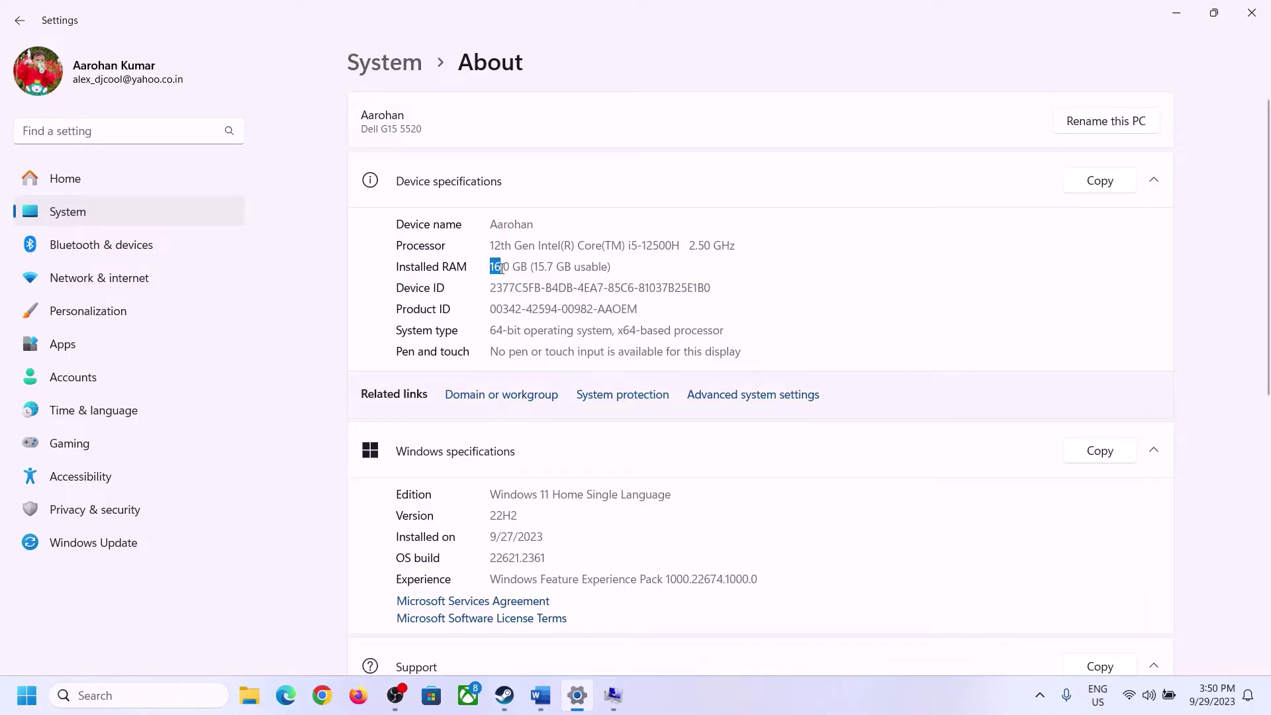
{"action": "left_click", "coordinate": [509, 268]}
{"action": "left_click", "coordinate": [612, 696]}
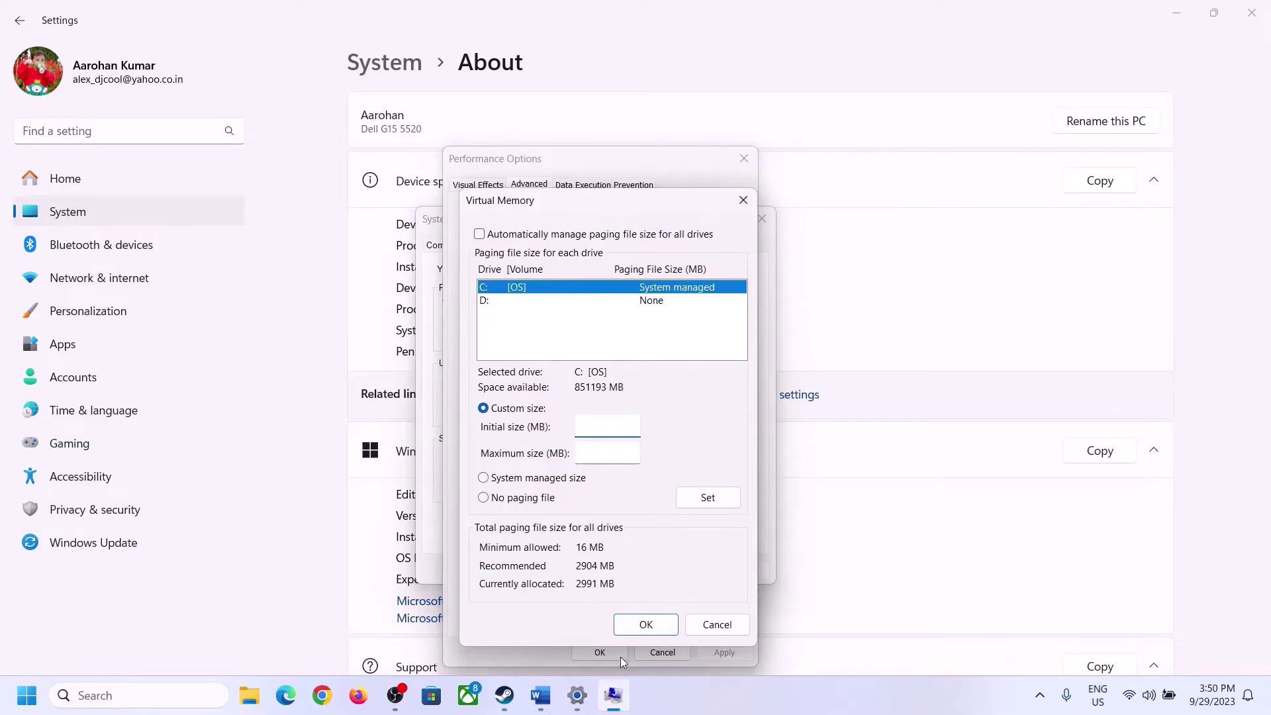
{"action": "mouse_move", "coordinate": [577, 695]}
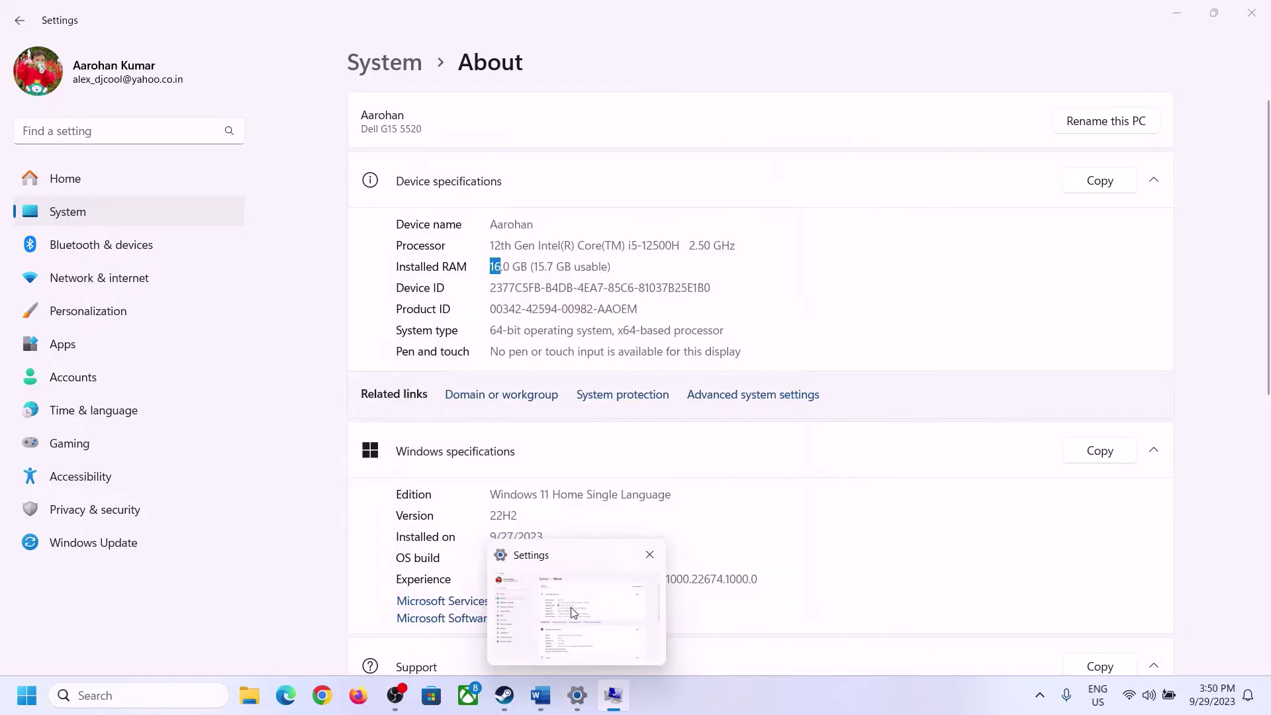
Launch Calculator with the Run command "calc" and bring it up alongside the size formulas in the Word notes.
{"action": "key", "text": "super+r"}
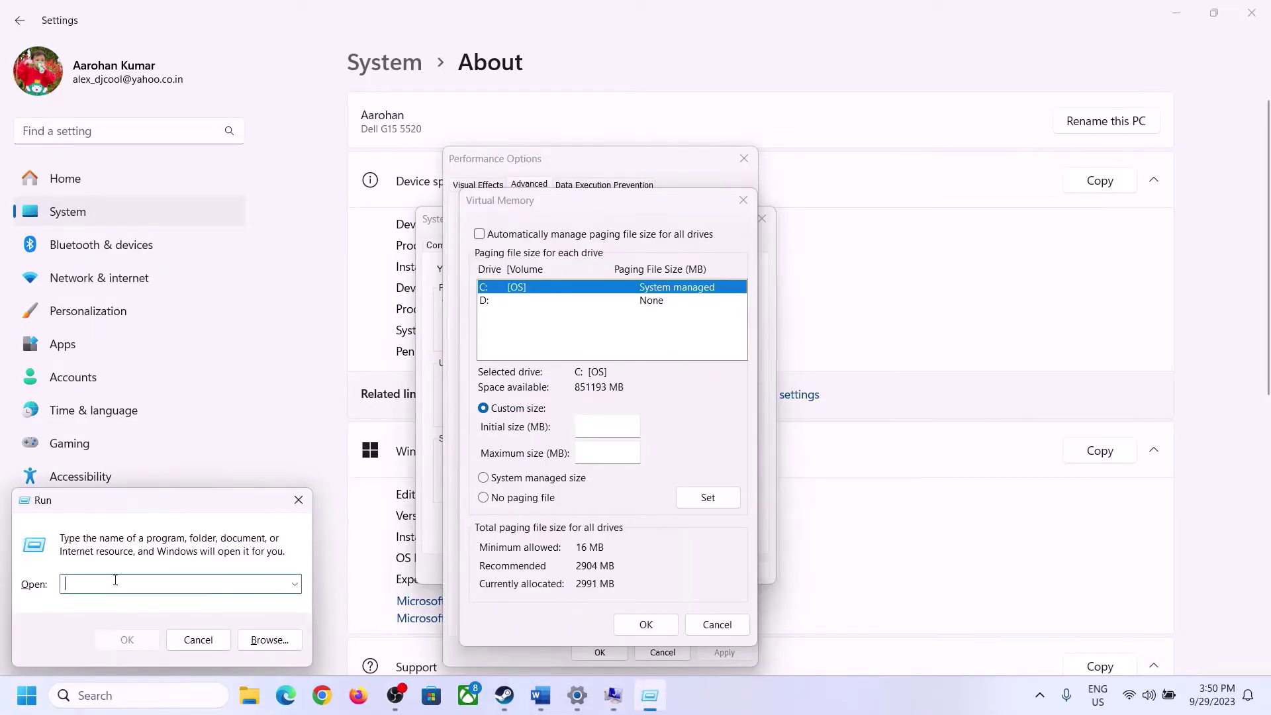
{"action": "type", "text": "calc"}
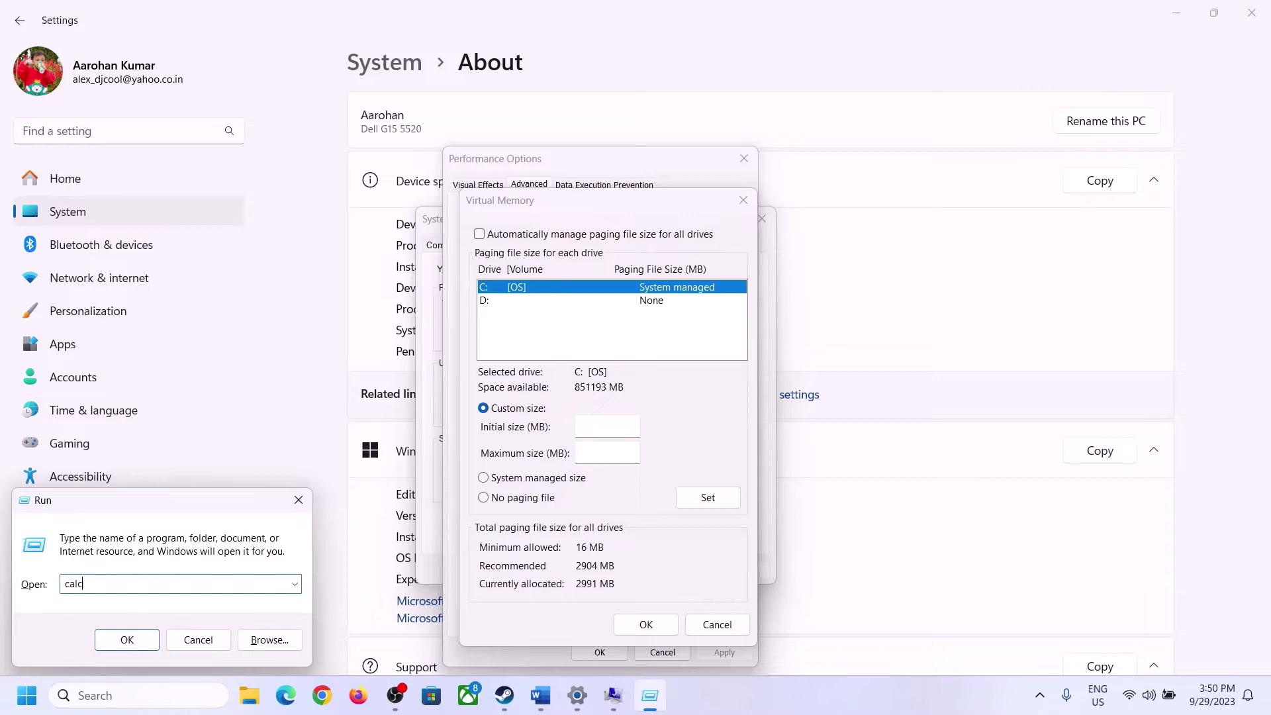
{"action": "left_click", "coordinate": [107, 640]}
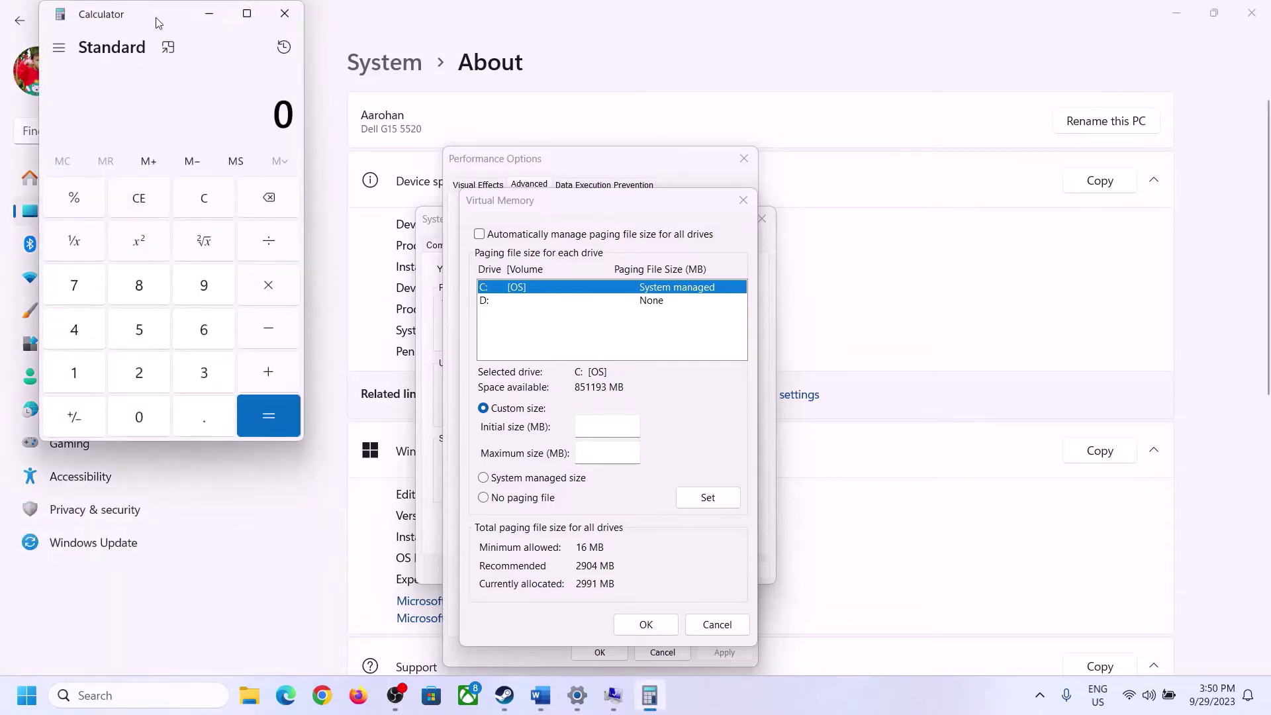
{"action": "left_click_drag", "start_coordinate": [159, 23], "coordinate": [928, 217]}
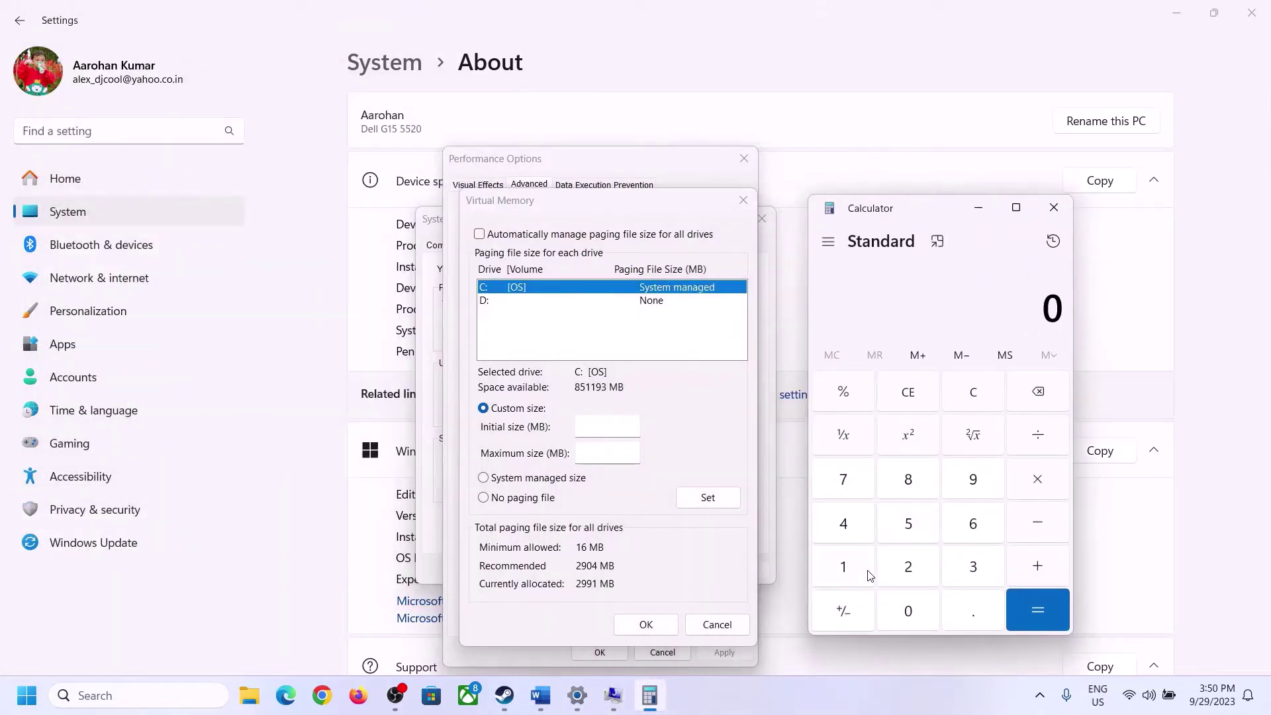
{"action": "left_click", "coordinate": [540, 706]}
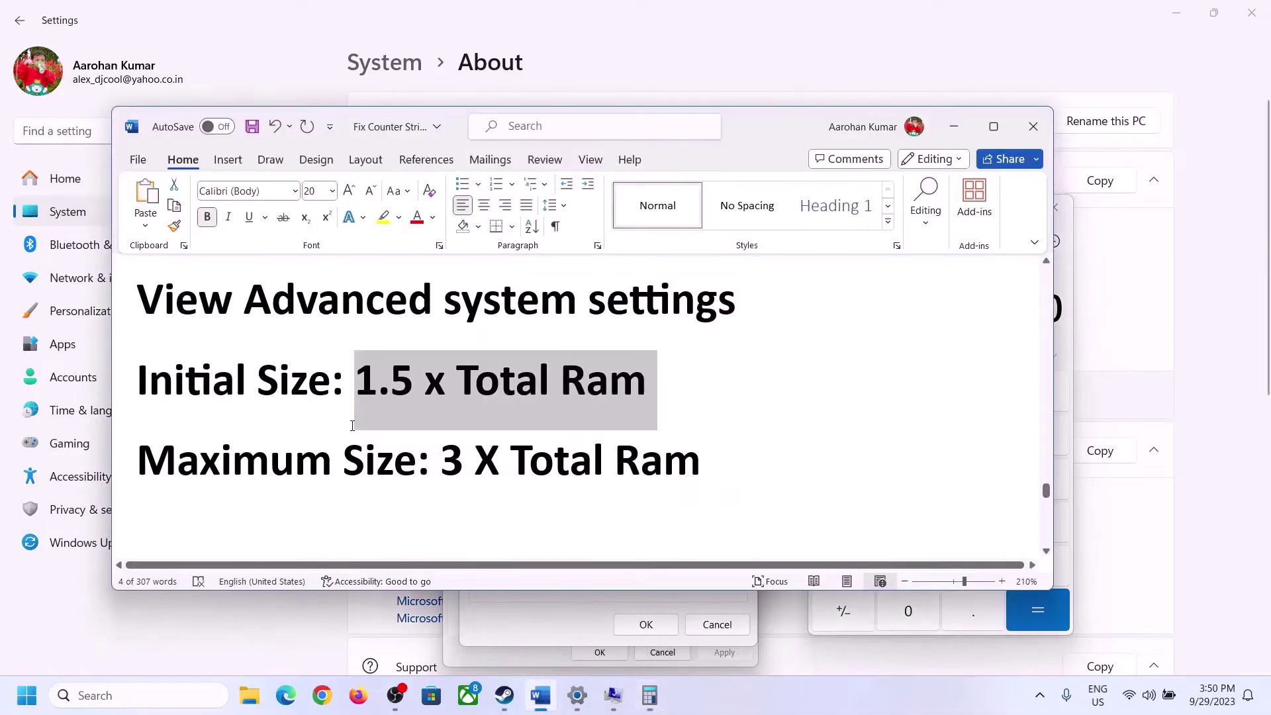
{"action": "left_click", "coordinate": [649, 694]}
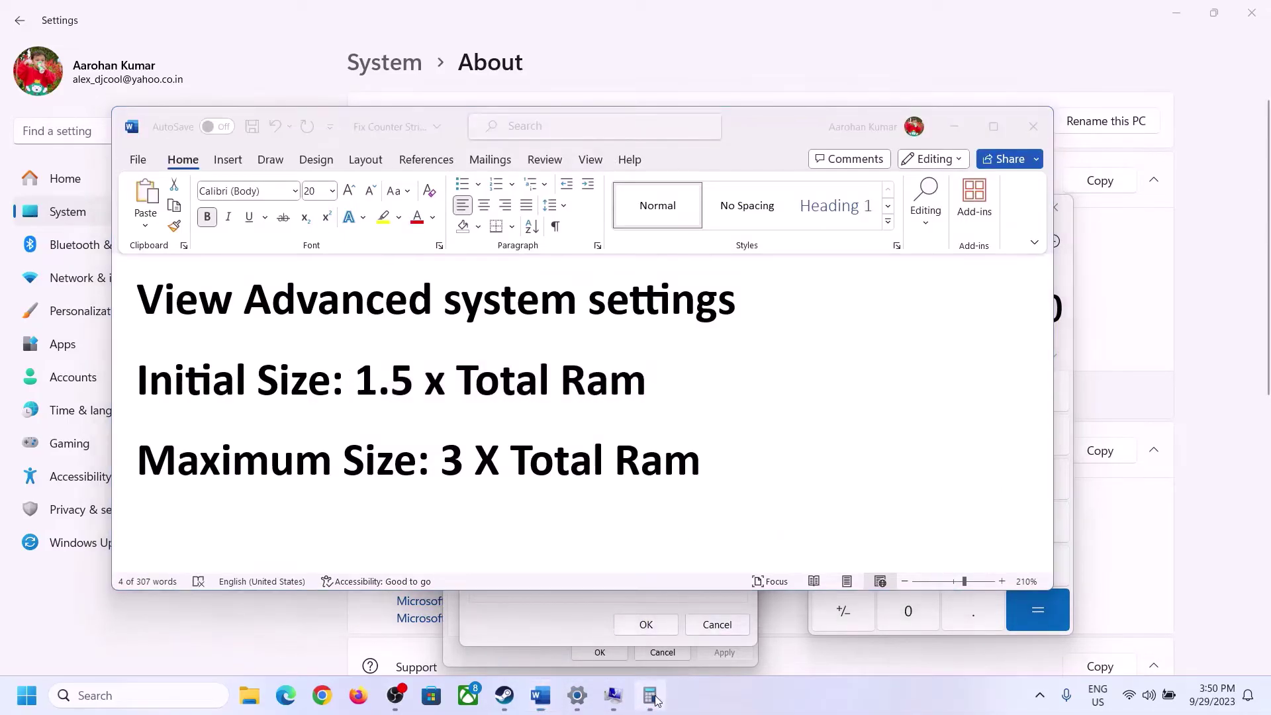
{"action": "left_click", "coordinate": [845, 570]}
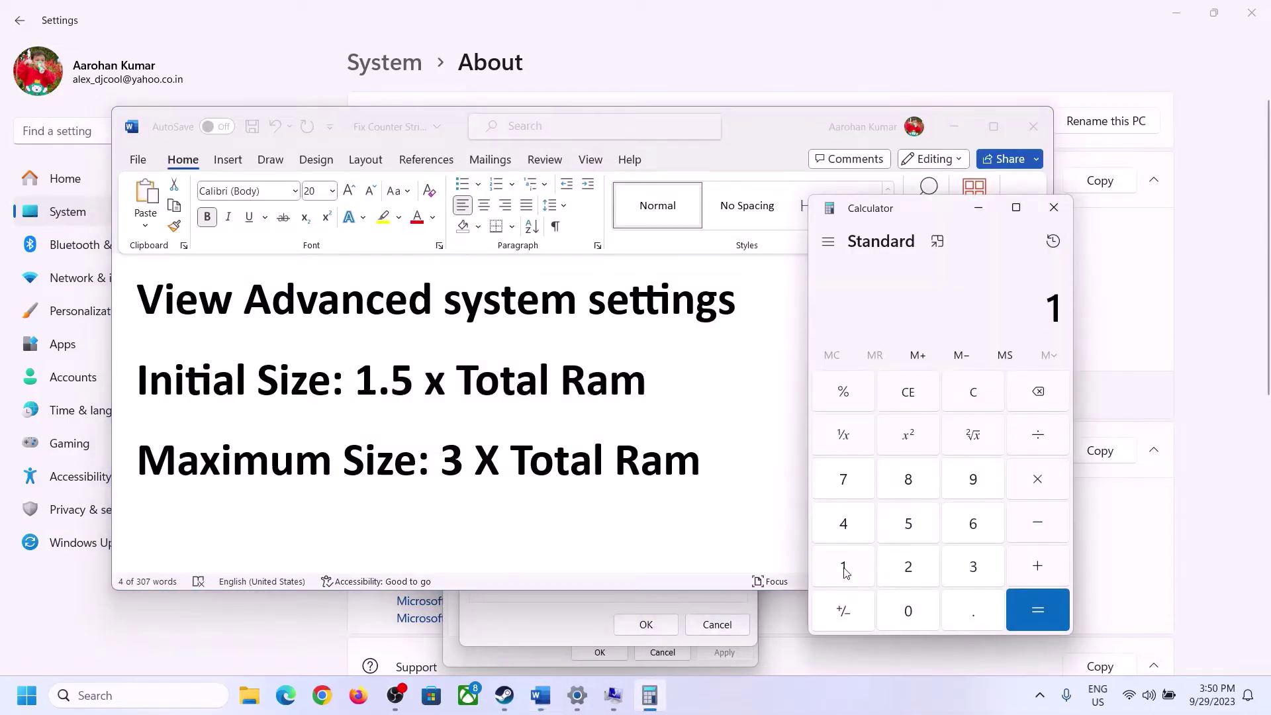
{"action": "left_click", "coordinate": [968, 534]}
{"action": "left_click", "coordinate": [974, 405]}
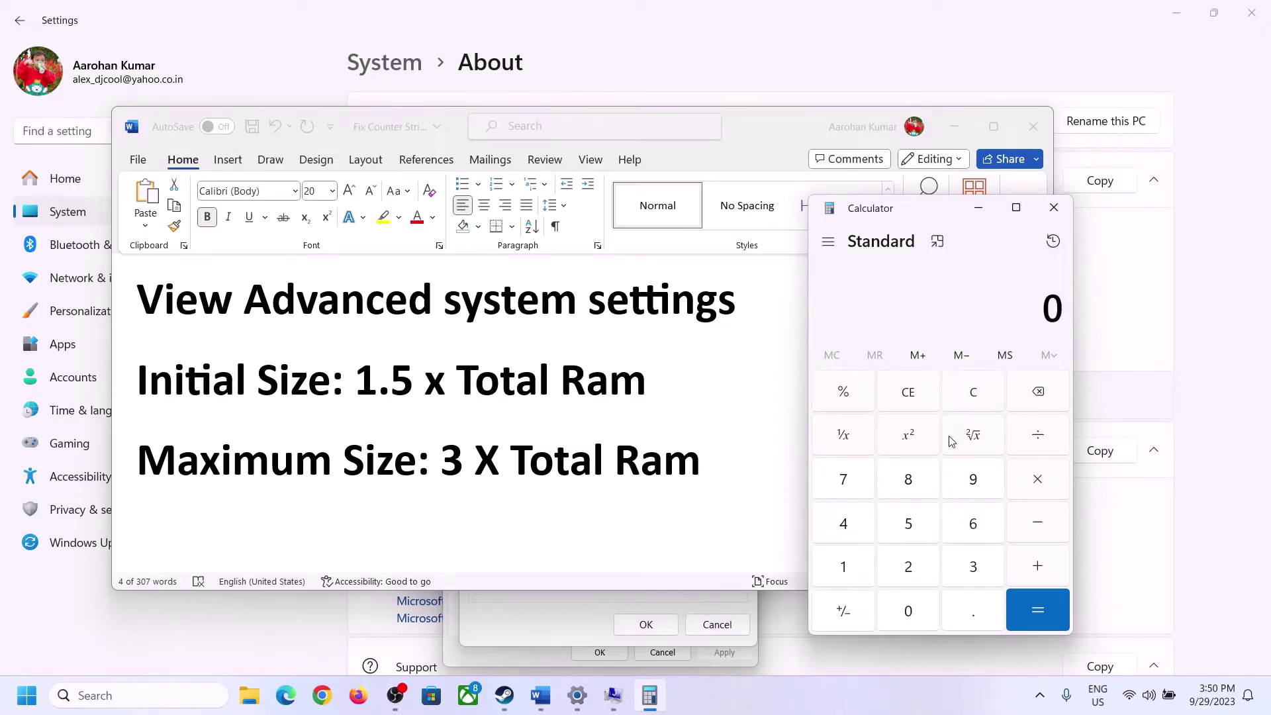
Calculate 16 × 1024 to convert the installed RAM to megabytes.
{"action": "left_click", "coordinate": [852, 567]}
{"action": "left_click", "coordinate": [953, 533]}
{"action": "left_click", "coordinate": [1037, 486]}
{"action": "left_click", "coordinate": [843, 569]}
{"action": "left_click", "coordinate": [909, 610]}
{"action": "left_click", "coordinate": [908, 570]}
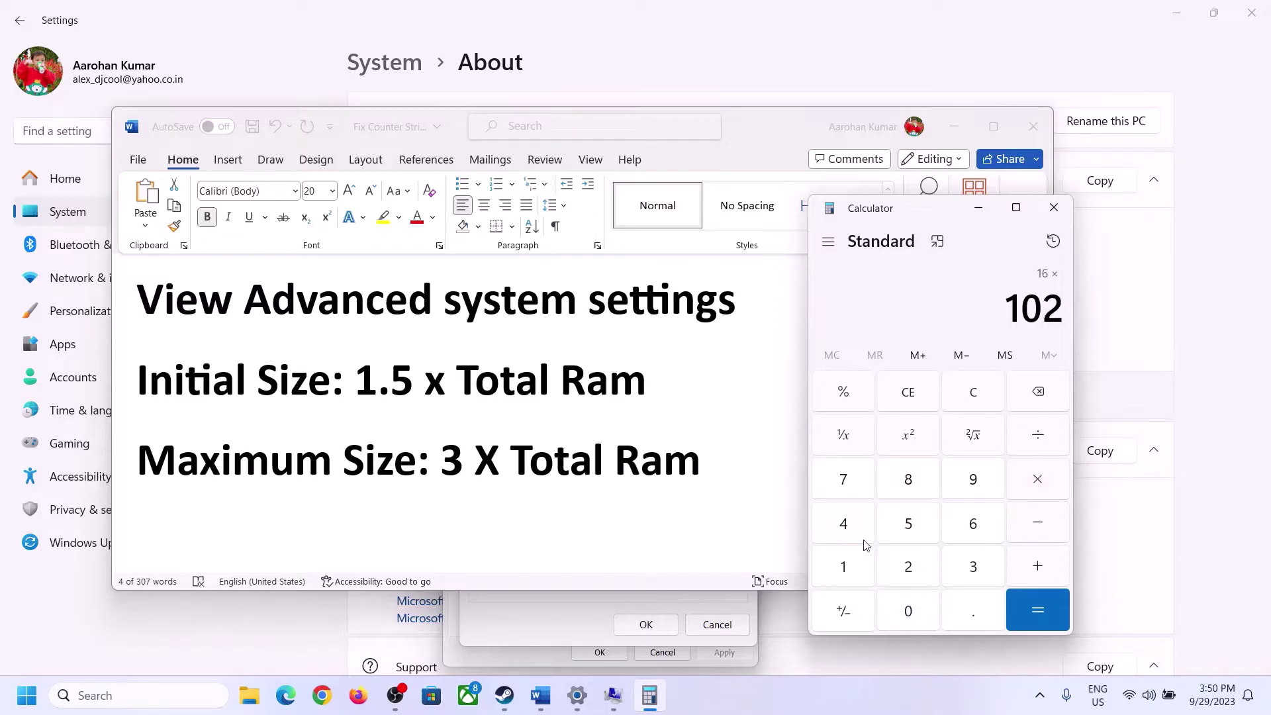
{"action": "left_click", "coordinate": [853, 531]}
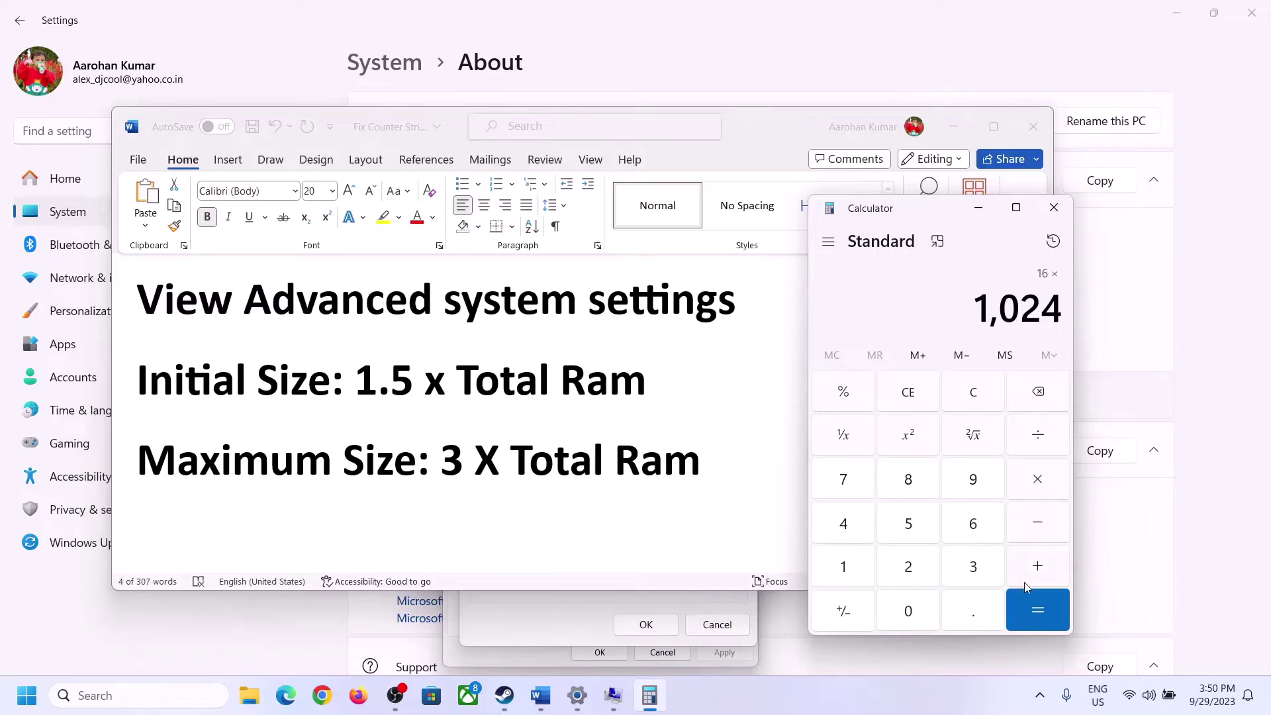
{"action": "left_click", "coordinate": [1037, 615]}
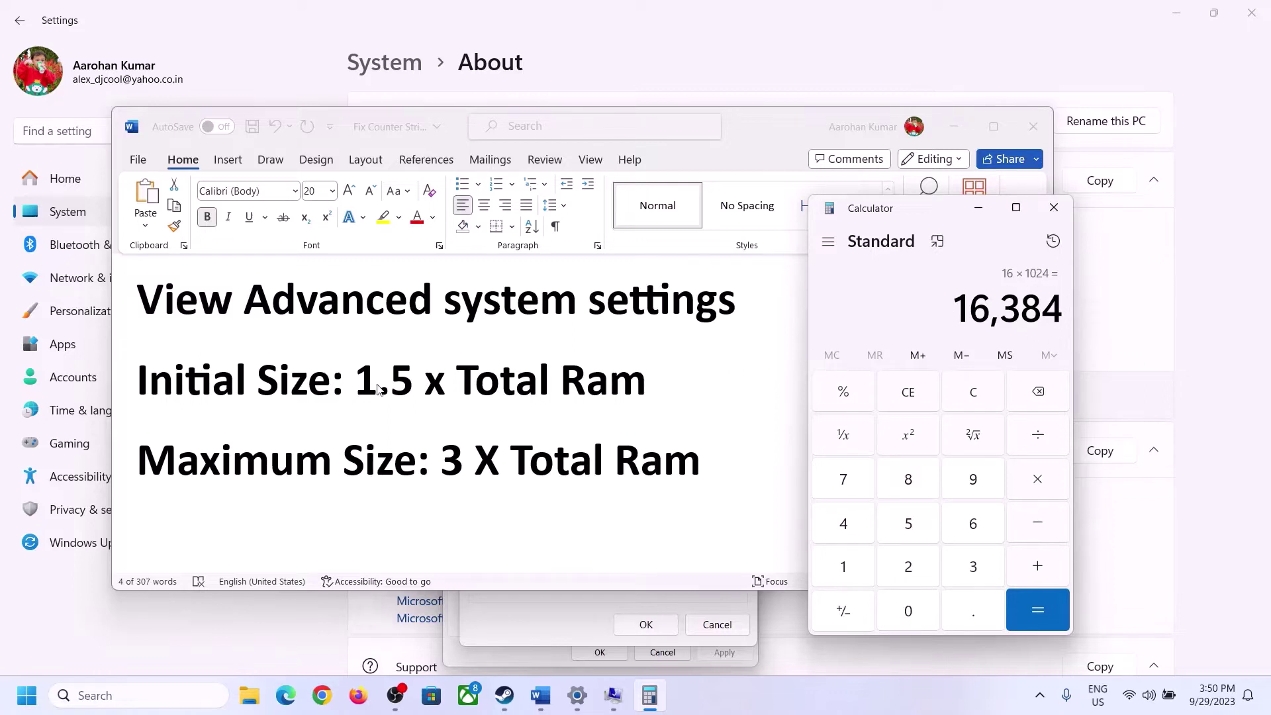
Multiply the RAM size in megabytes by 1.5 to get the initial paging file size.
{"action": "left_click", "coordinate": [1041, 485]}
{"action": "left_click", "coordinate": [858, 567]}
{"action": "left_click", "coordinate": [966, 619]}
{"action": "left_click", "coordinate": [908, 524]}
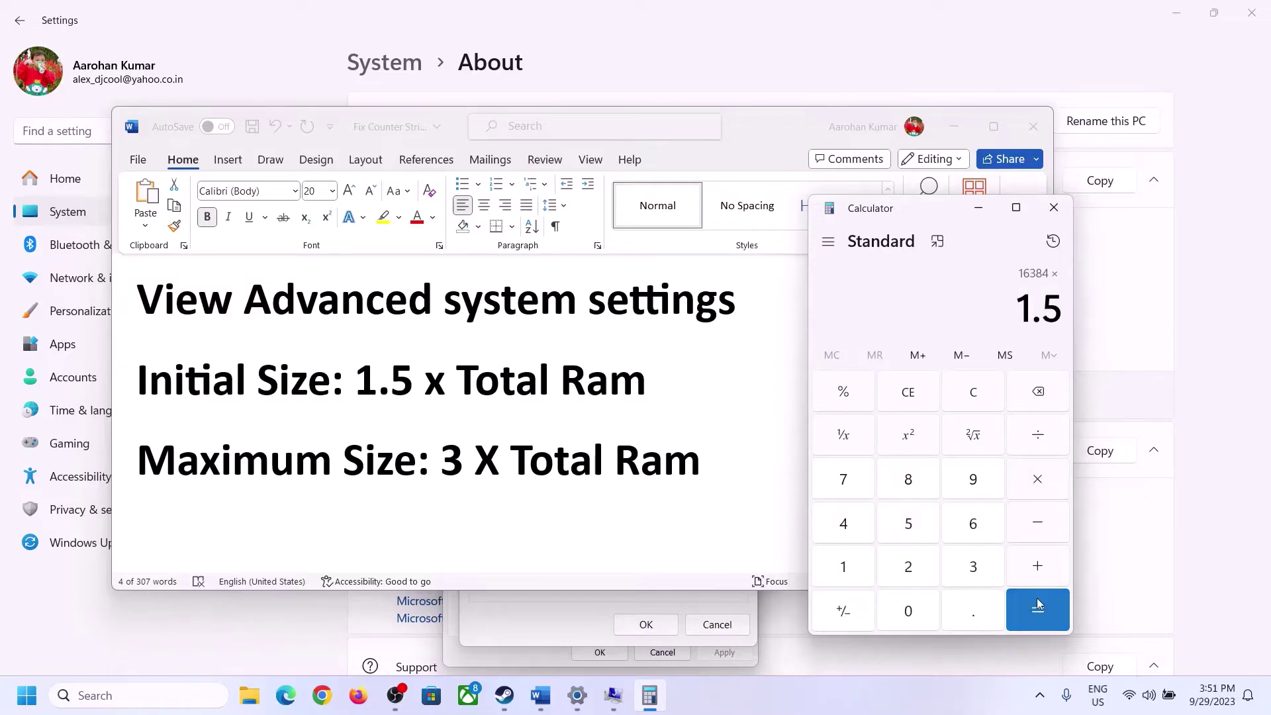
{"action": "left_click", "coordinate": [1037, 608]}
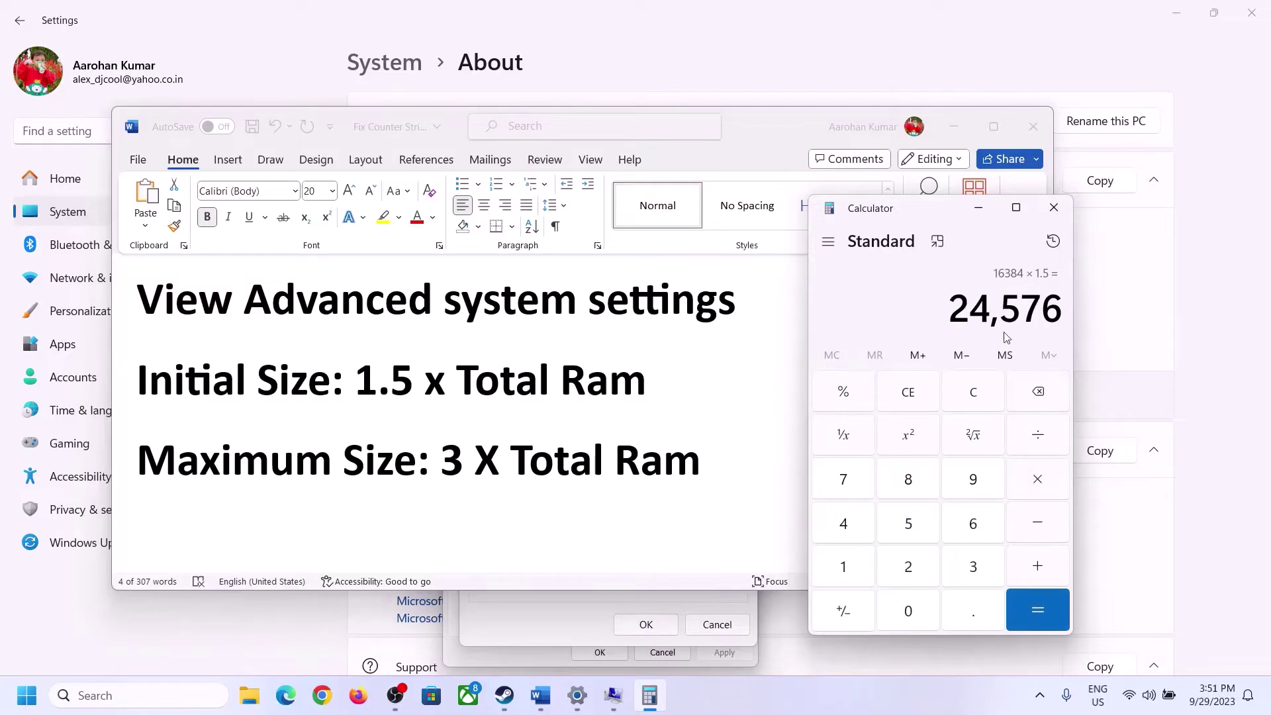
Set the initial paging file size for drive C: to 24576 MB and move to the maximum size.
{"action": "left_click", "coordinate": [560, 618]}
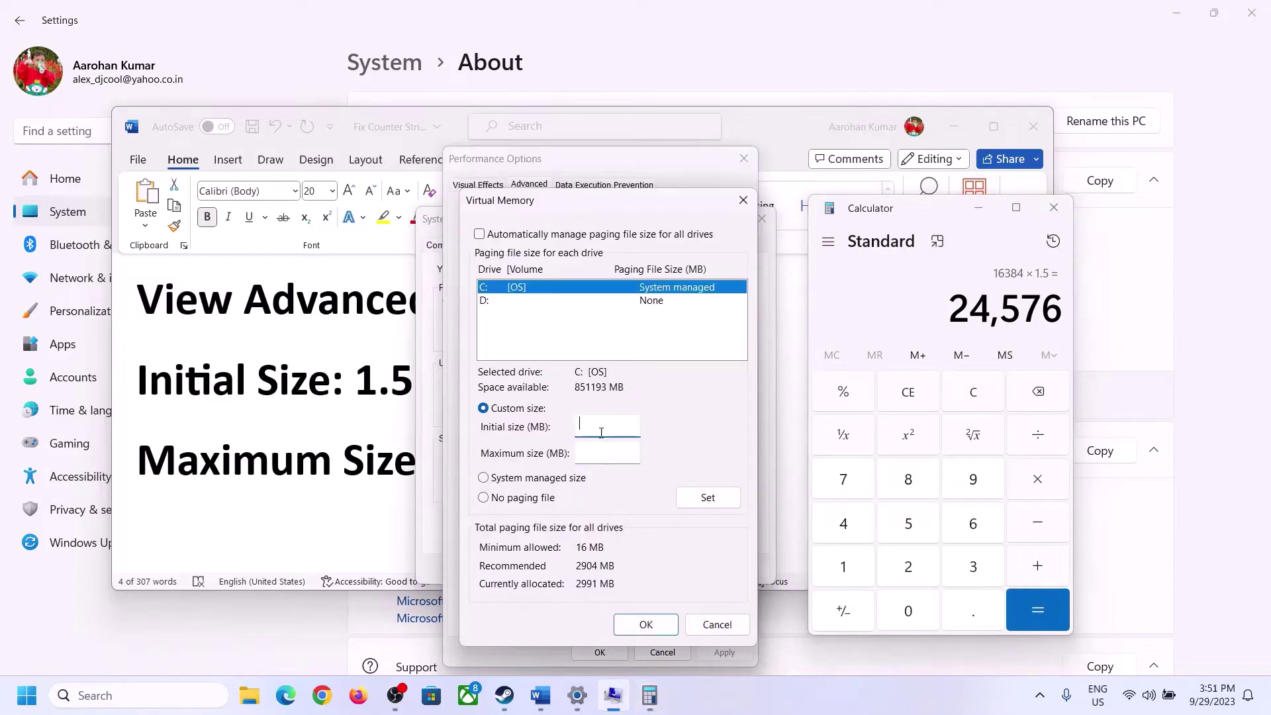
{"action": "type", "text": "24576"}
{"action": "left_click", "coordinate": [636, 451]}
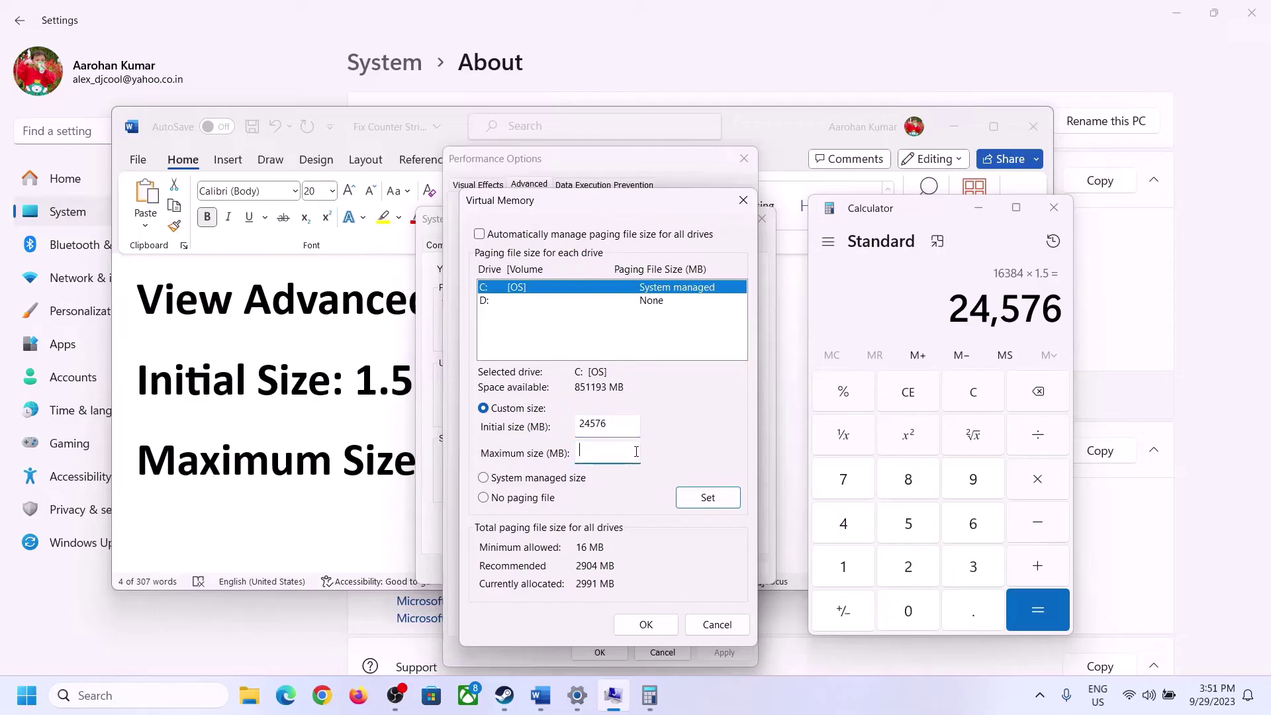
Check the maximum size formula in the Word notes, clear the calculator, and recheck the installed RAM in Settings.
{"action": "left_click", "coordinate": [392, 467]}
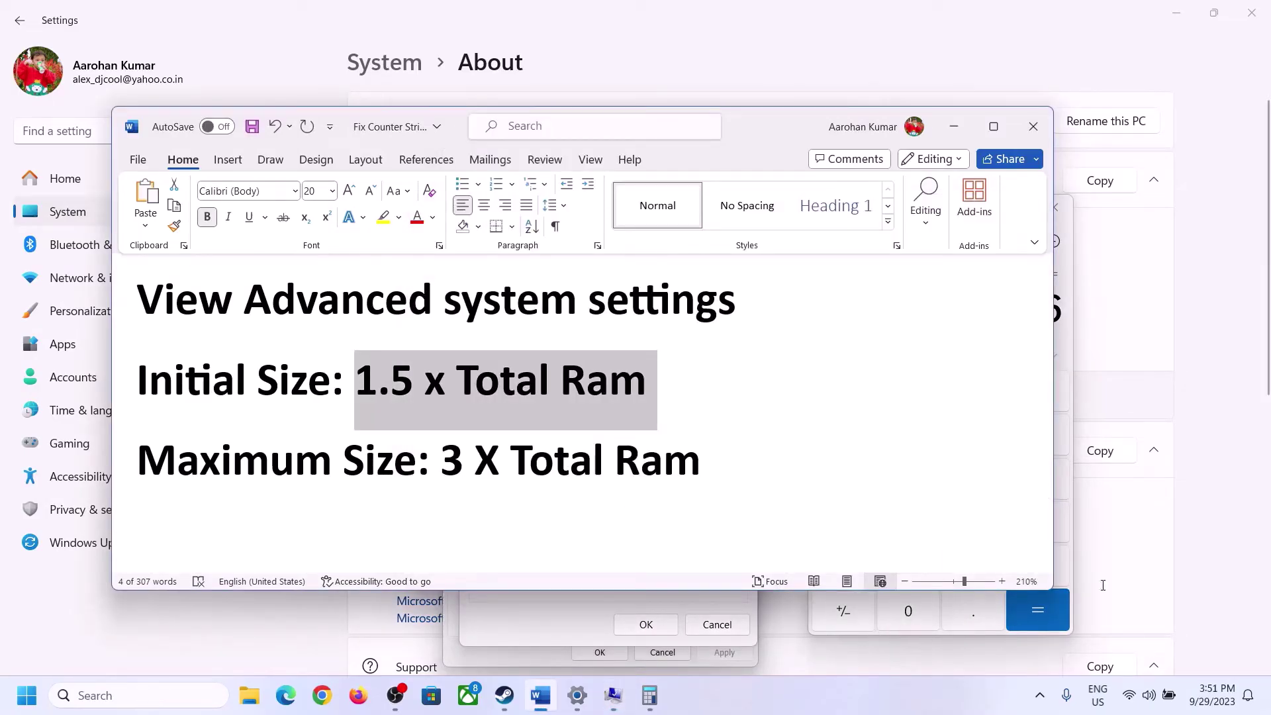
{"action": "left_click", "coordinate": [1070, 367]}
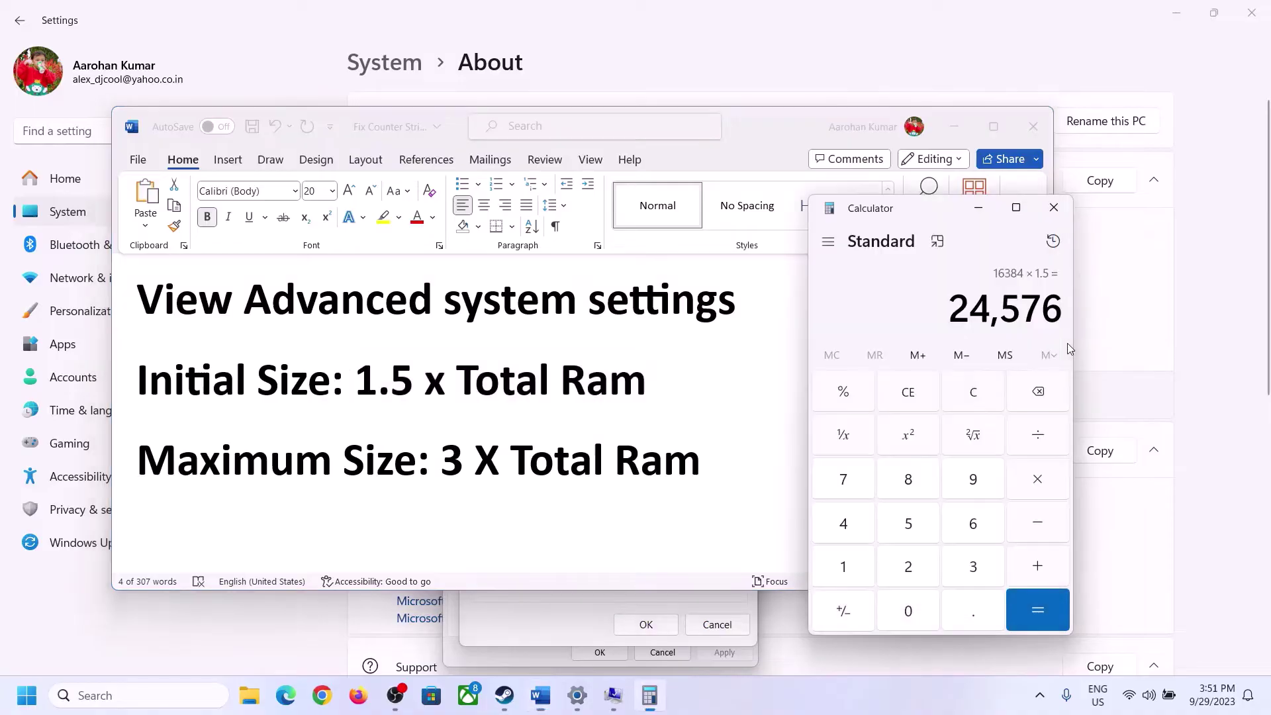
{"action": "left_click", "coordinate": [985, 392]}
{"action": "left_click", "coordinate": [577, 695]}
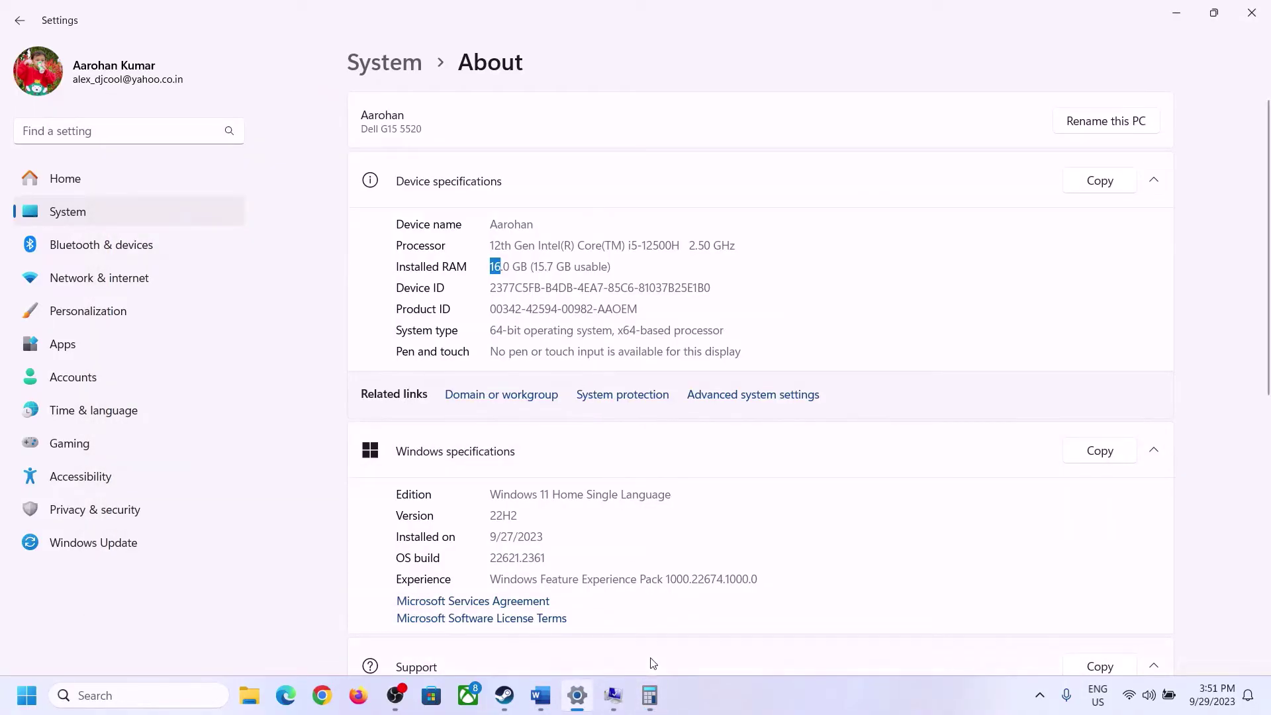
{"action": "left_click", "coordinate": [650, 695]}
Calculate 16 × 1024 again as the basis for the maximum paging file size.
{"action": "left_click", "coordinate": [858, 562]}
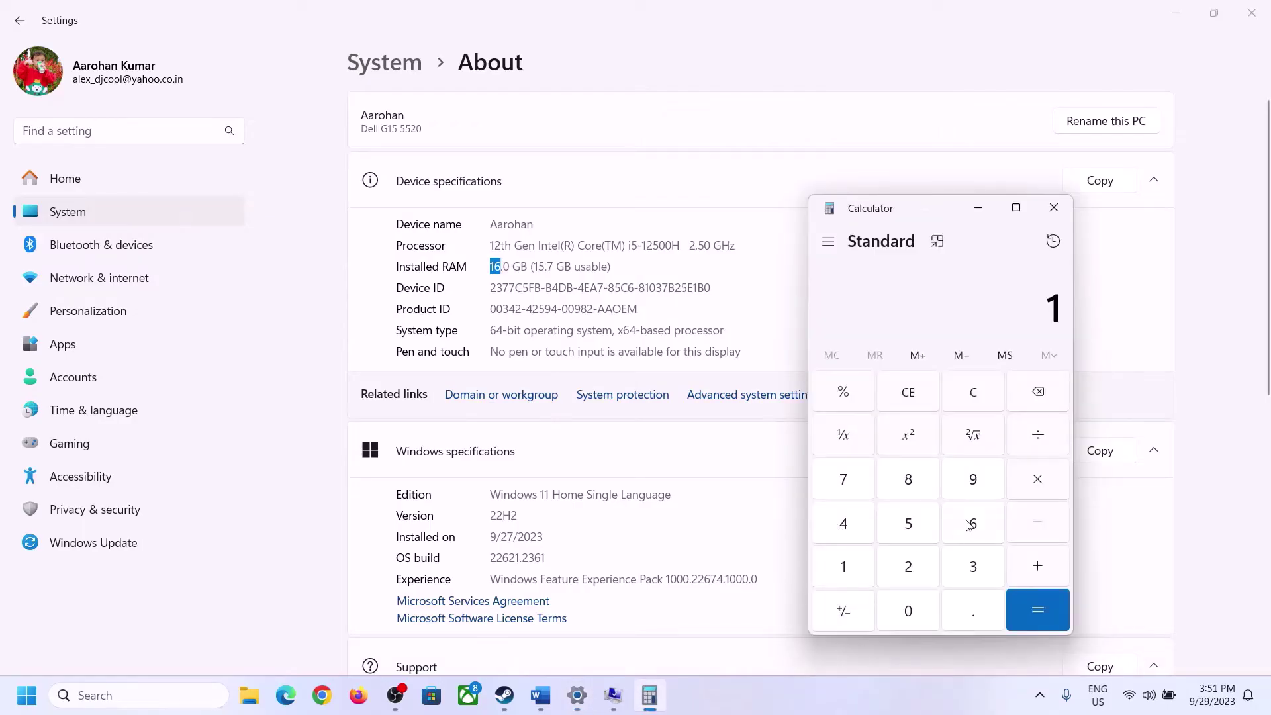
{"action": "left_click", "coordinate": [967, 526]}
{"action": "left_click", "coordinate": [1031, 481]}
{"action": "left_click", "coordinate": [851, 564]}
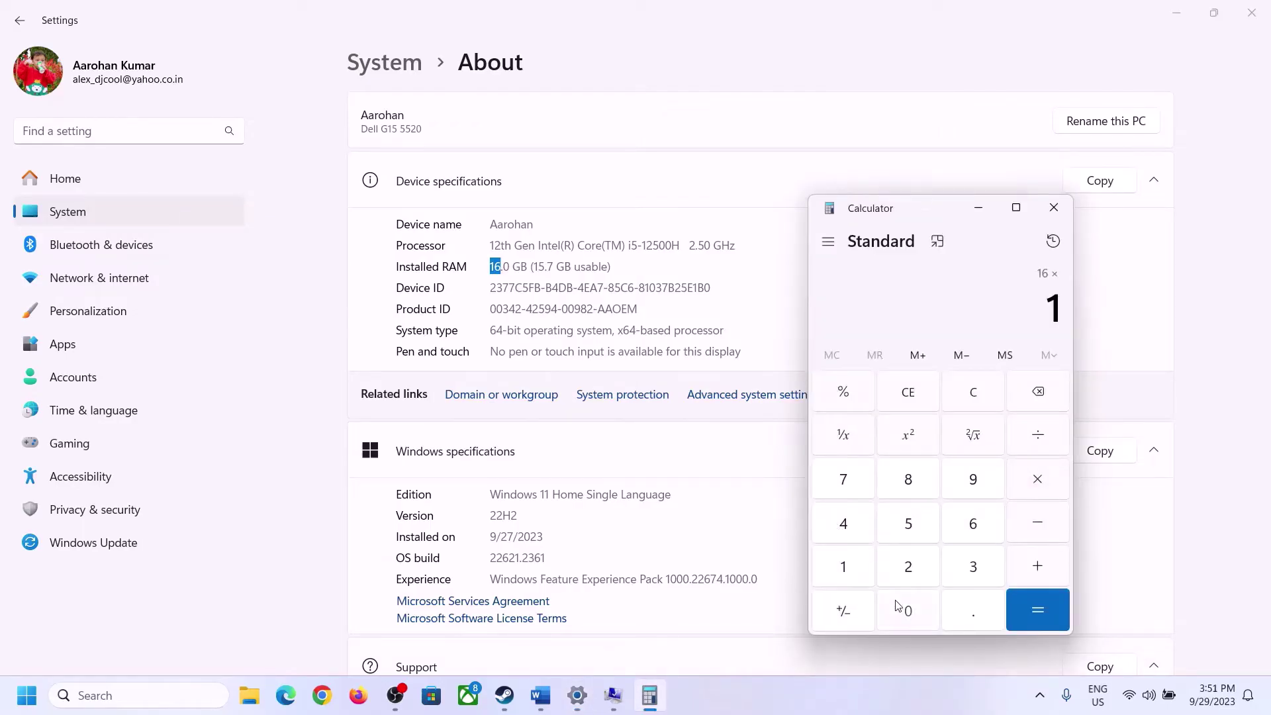
{"action": "left_click", "coordinate": [904, 605]}
{"action": "left_click", "coordinate": [907, 564]}
{"action": "left_click", "coordinate": [845, 523]}
{"action": "left_click", "coordinate": [1022, 626]}
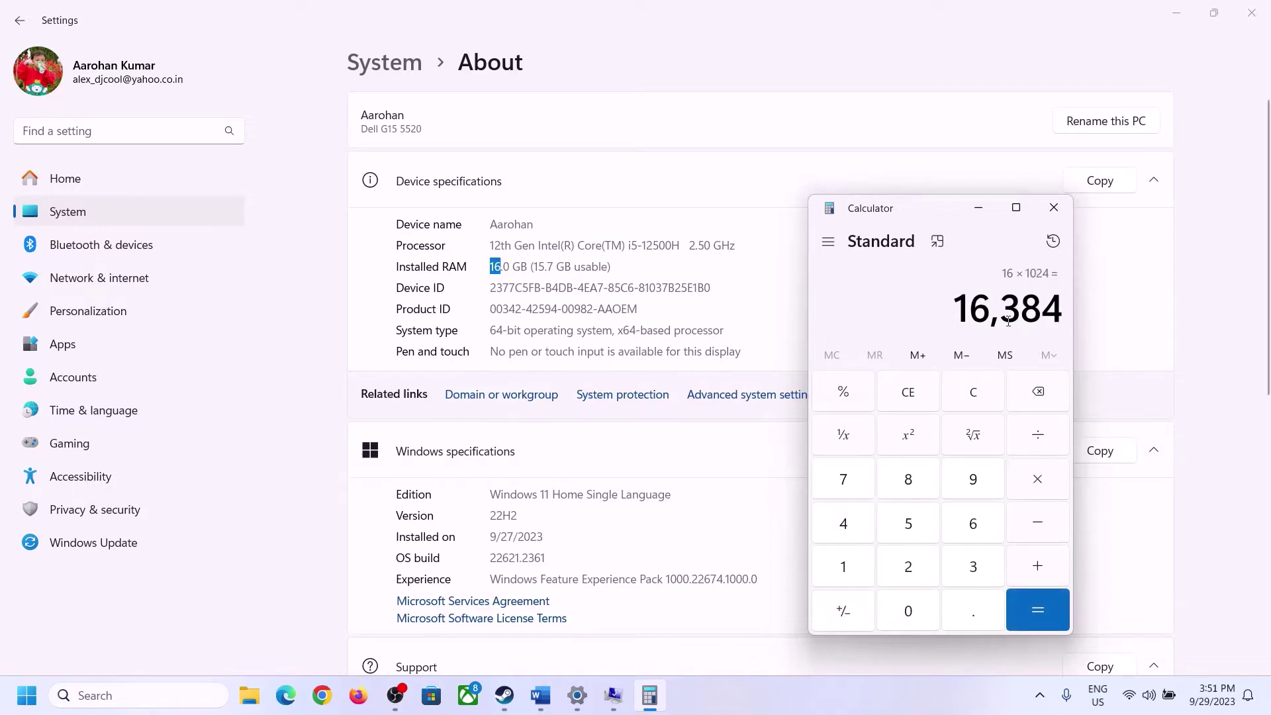
Check the maximum size formula in the Word notes and multiply the RAM size of 16384 MB by 3.
{"action": "left_click", "coordinate": [540, 695]}
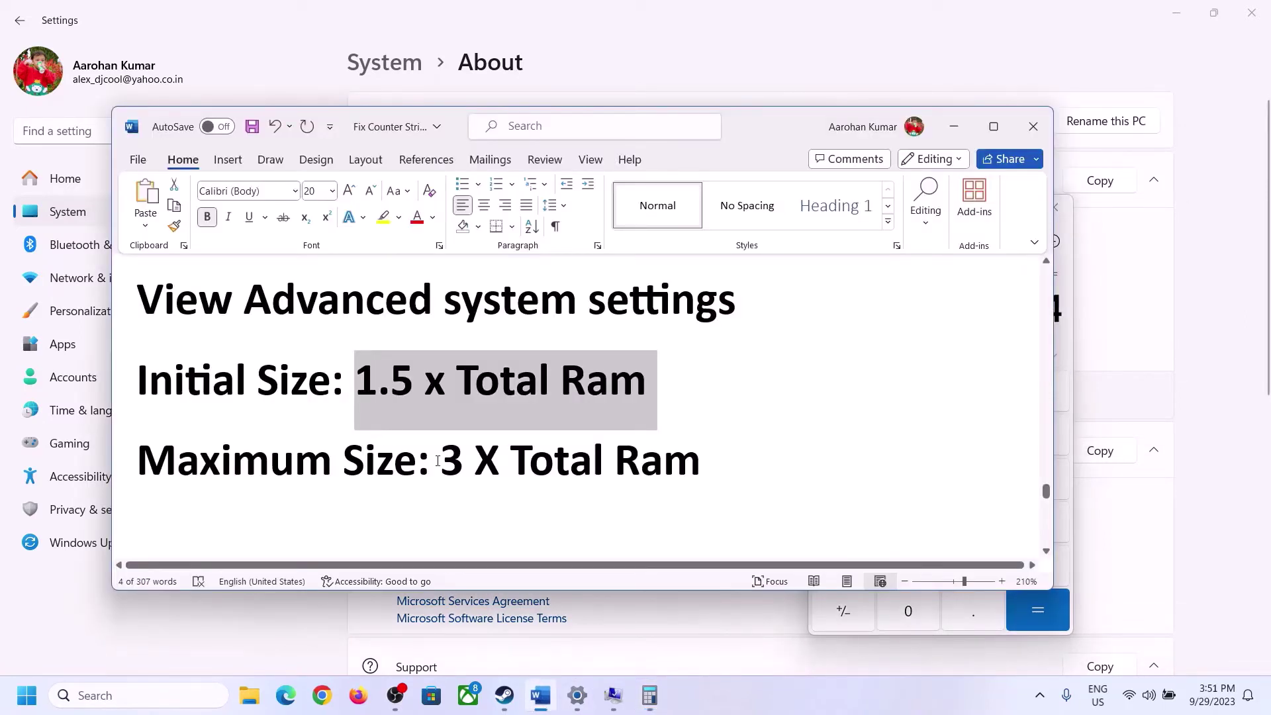
{"action": "left_click", "coordinate": [649, 695]}
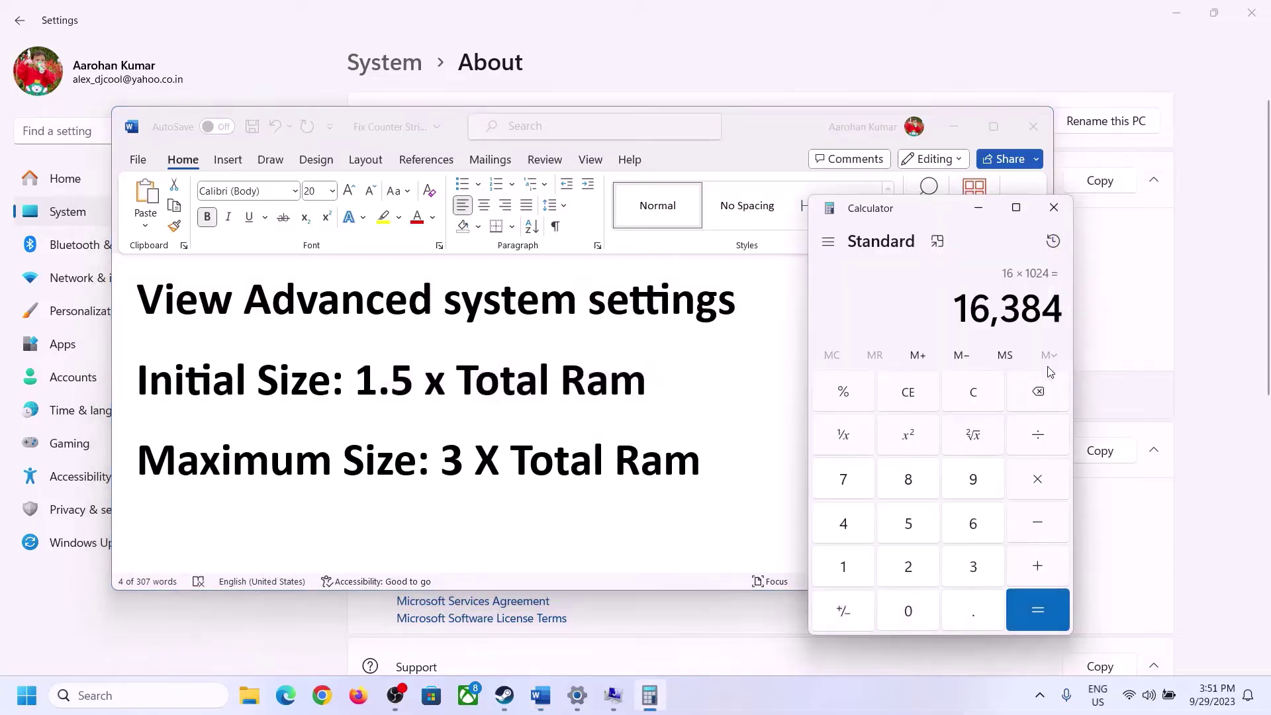
{"action": "left_click", "coordinate": [1039, 487]}
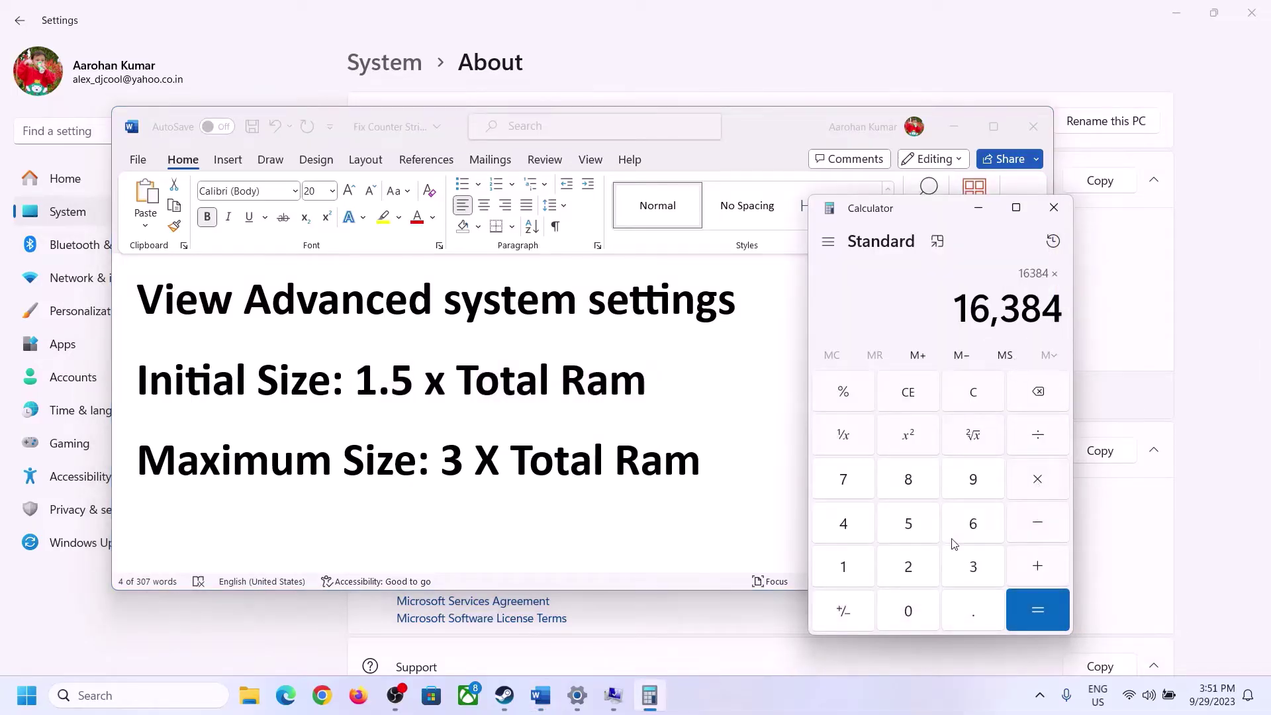
{"action": "left_click", "coordinate": [957, 569]}
{"action": "left_click", "coordinate": [1047, 607]}
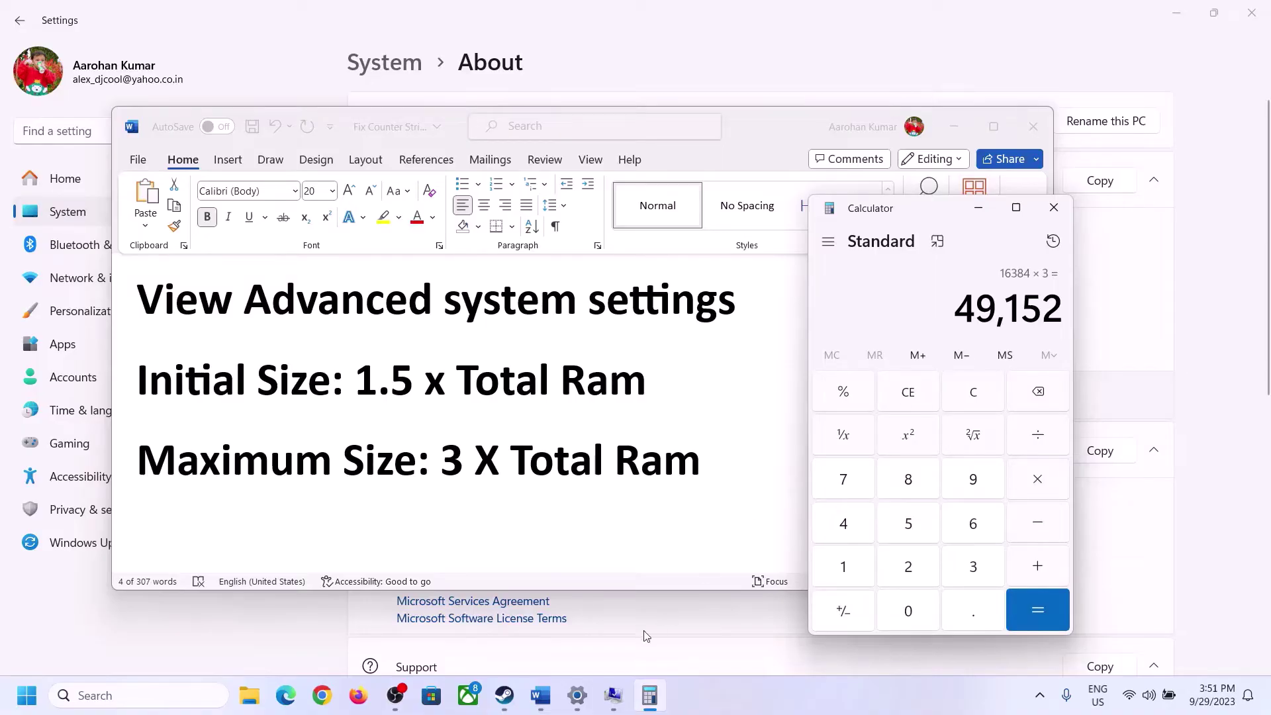
Set the maximum paging file size for drive C: to 49152 MB and assign the custom size to the drive.
{"action": "mouse_move", "coordinate": [613, 695]}
{"action": "left_click", "coordinate": [641, 654]}
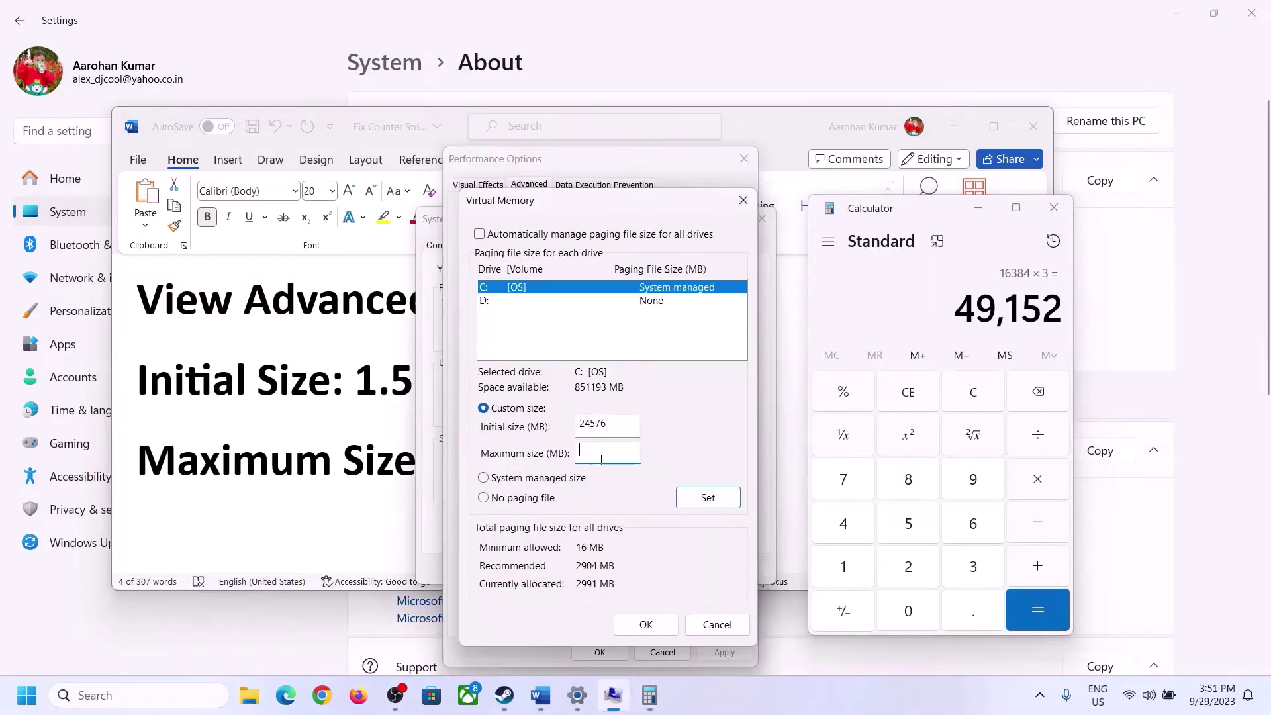
{"action": "type", "text": "9152"}
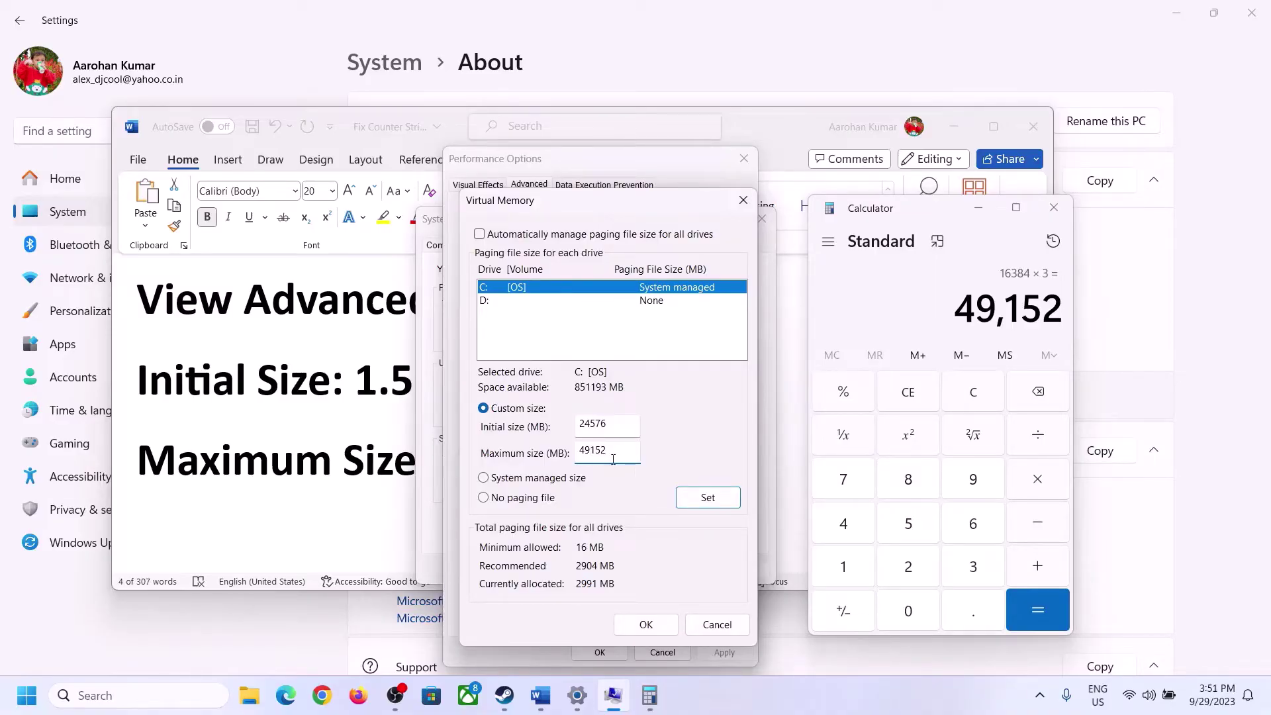
{"action": "left_click", "coordinate": [707, 501]}
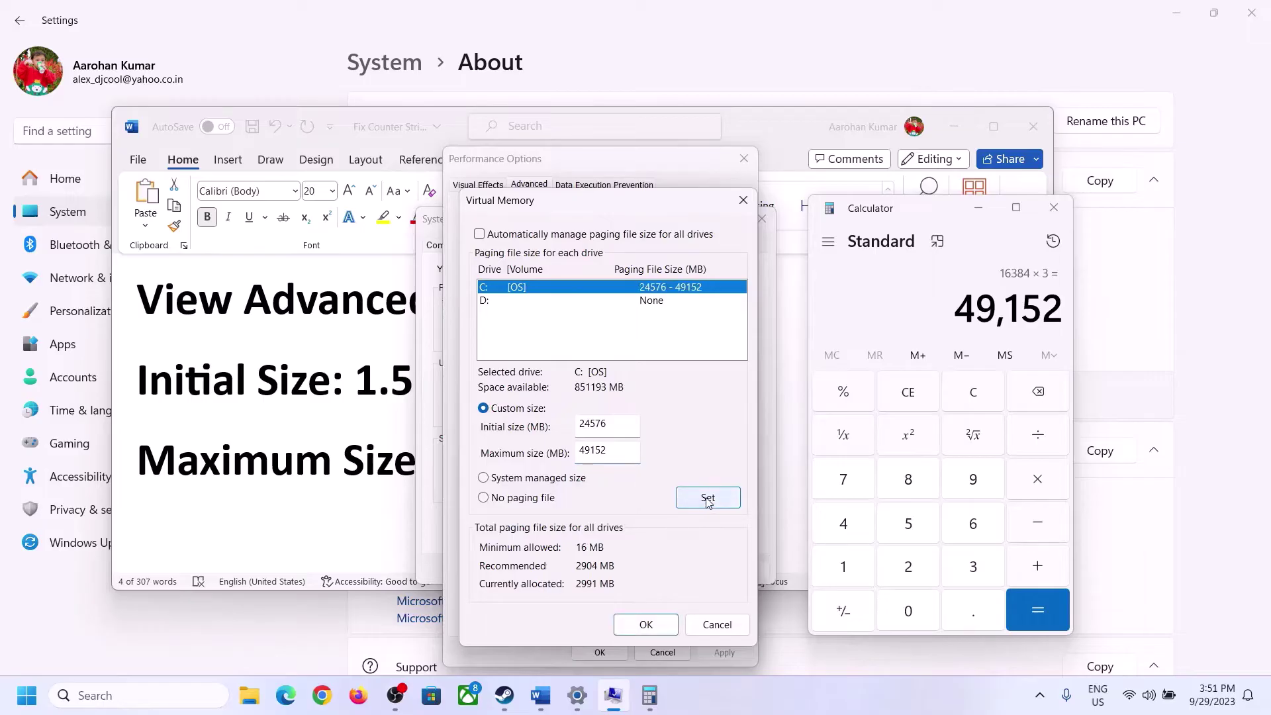
Confirm the virtual memory change through Performance Options and System Properties, and dismiss the restart prompt without restarting.
{"action": "left_click", "coordinate": [647, 624]}
{"action": "left_click", "coordinate": [787, 408]}
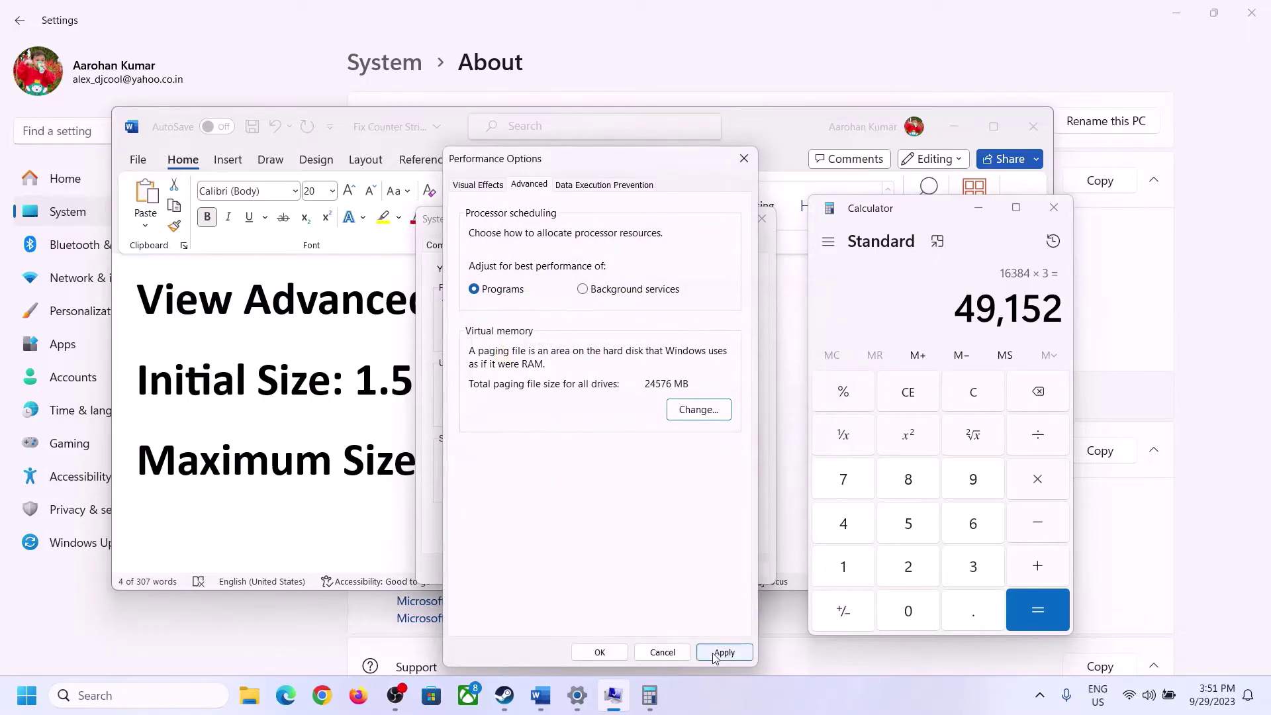
{"action": "left_click", "coordinate": [601, 653]}
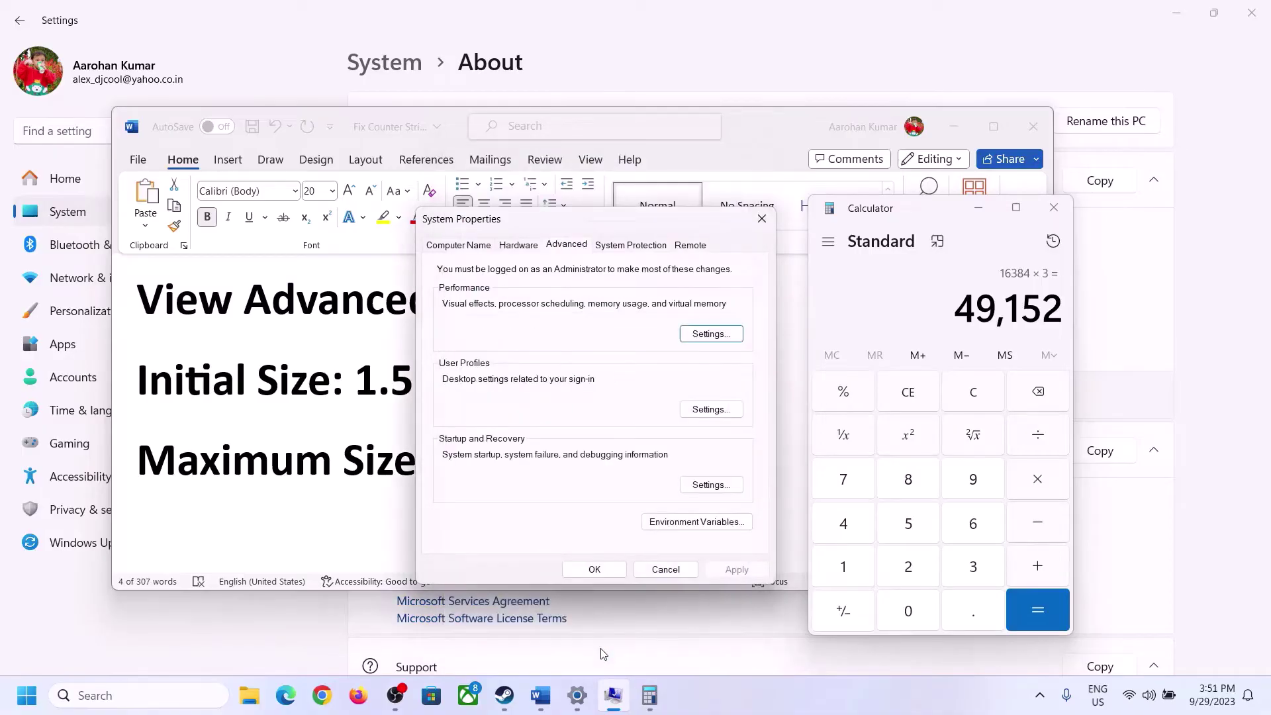
{"action": "left_click", "coordinate": [609, 569]}
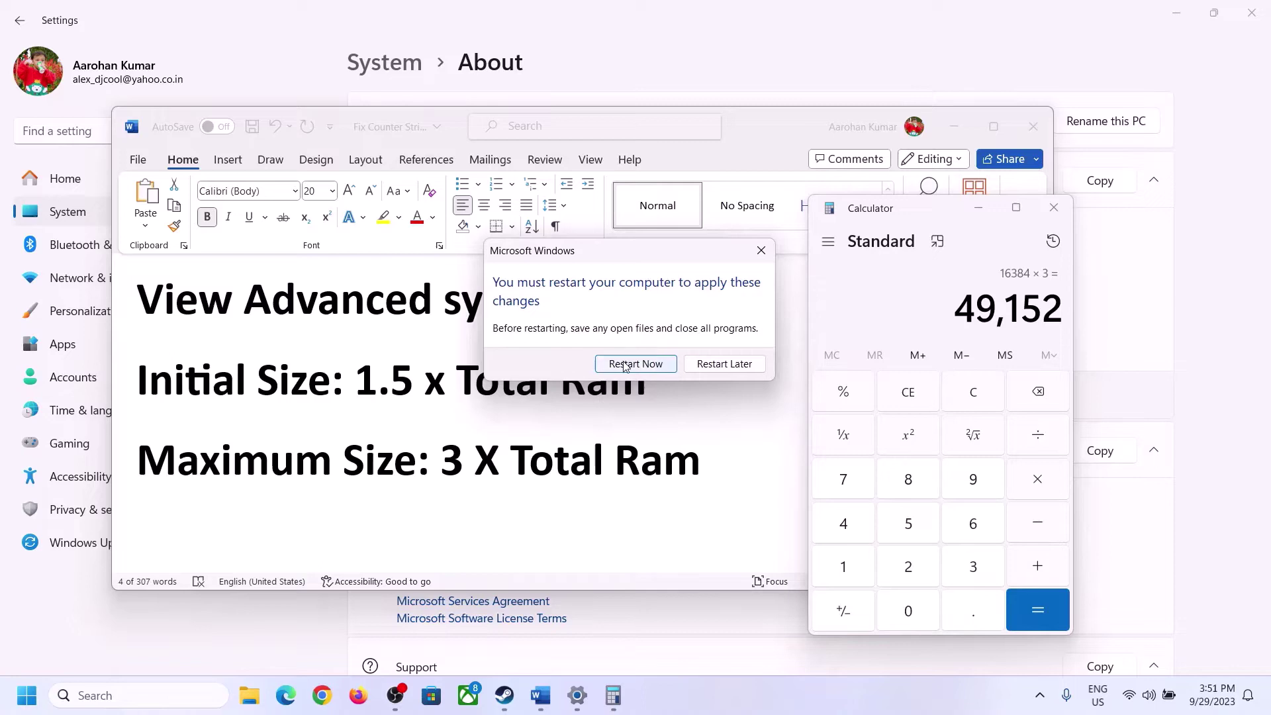
{"action": "left_click", "coordinate": [761, 251]}
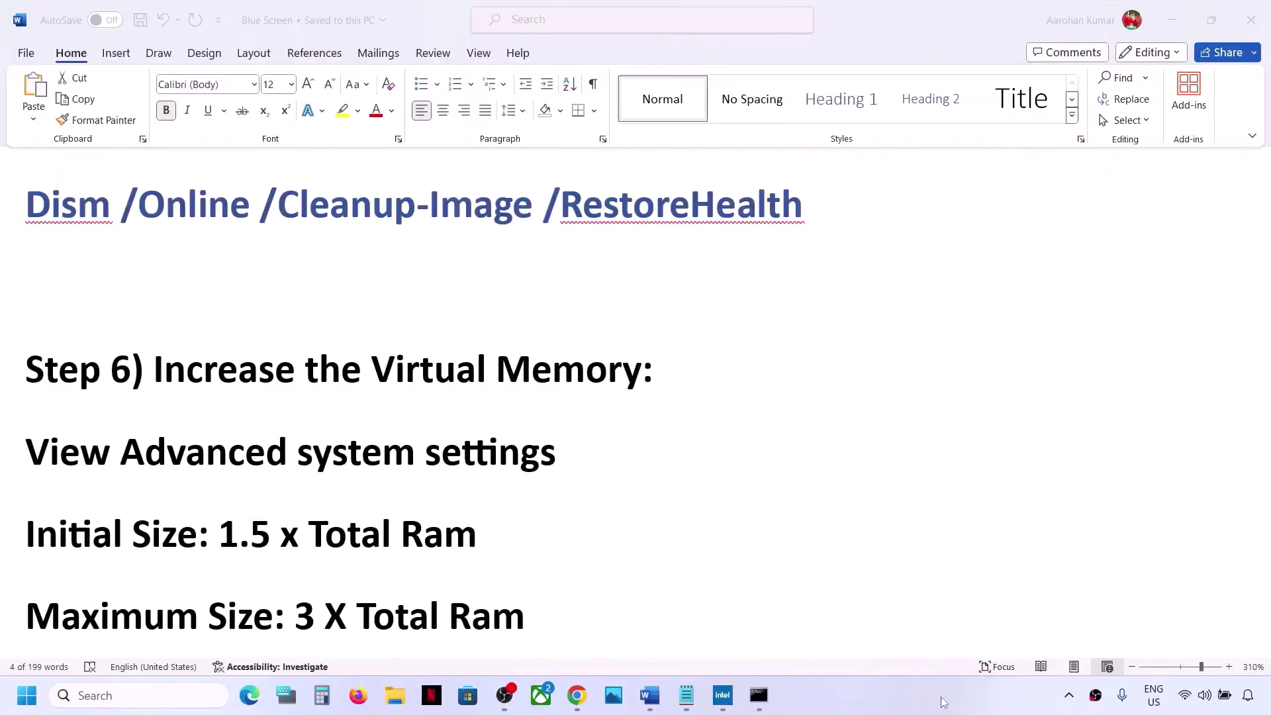
Find Step 7 in the Blue Screen Word notes and highlight "Roll back Graphics Driver".
{"action": "scroll", "coordinate": [511, 420], "scroll_direction": "down", "scroll_amount": 5}
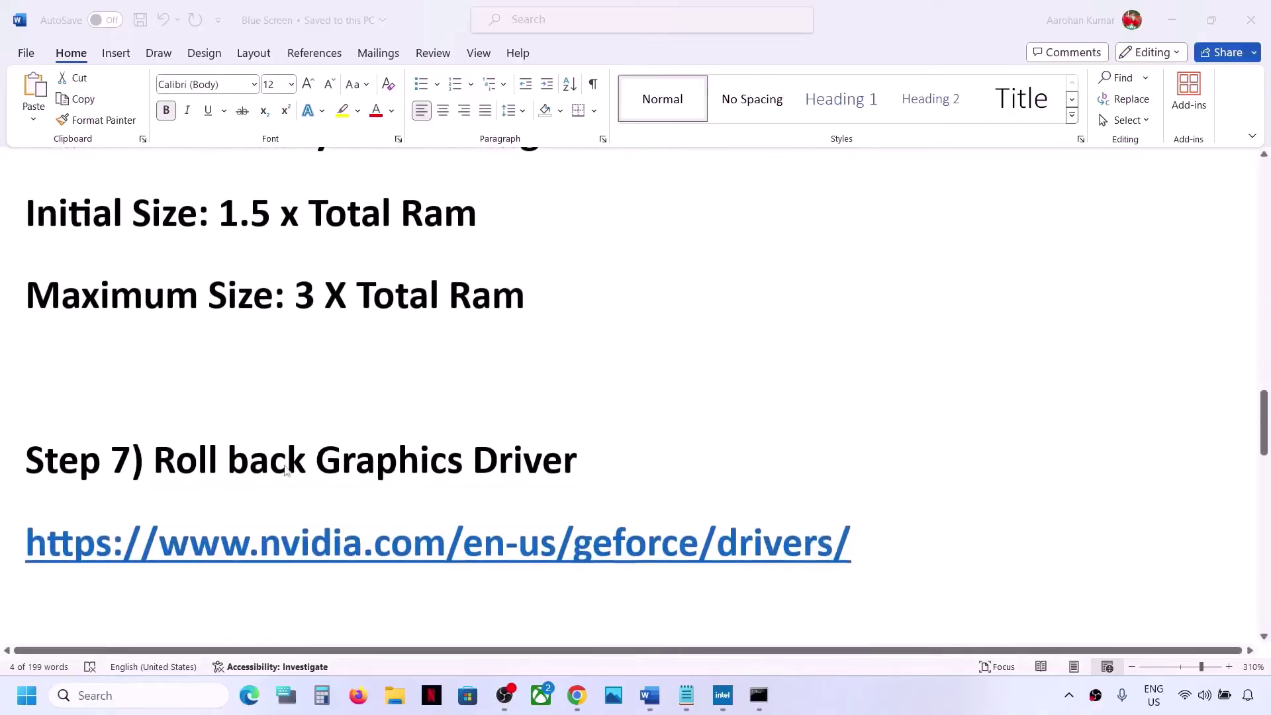
{"action": "left_click", "coordinate": [191, 463]}
{"action": "left_click_drag", "start_coordinate": [151, 462], "coordinate": [536, 462]}
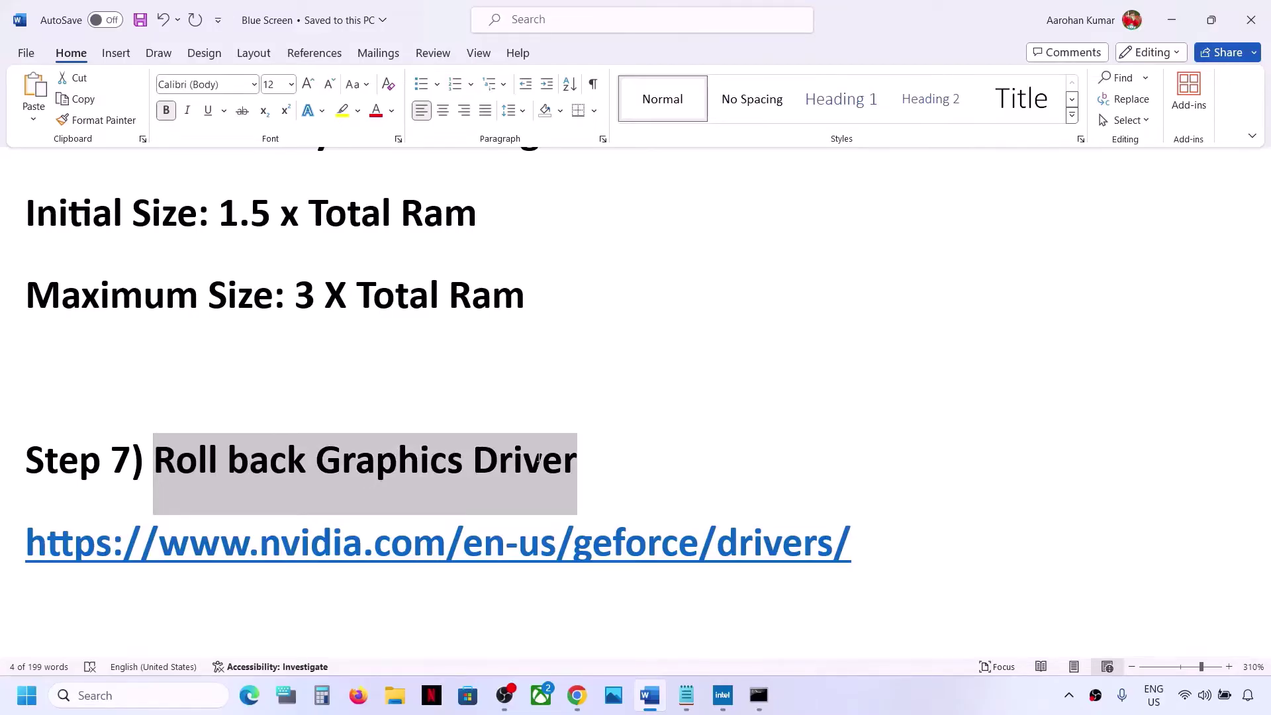
Open Device Manager and expand the Display adapters category.
{"action": "right_click", "coordinate": [21, 707]}
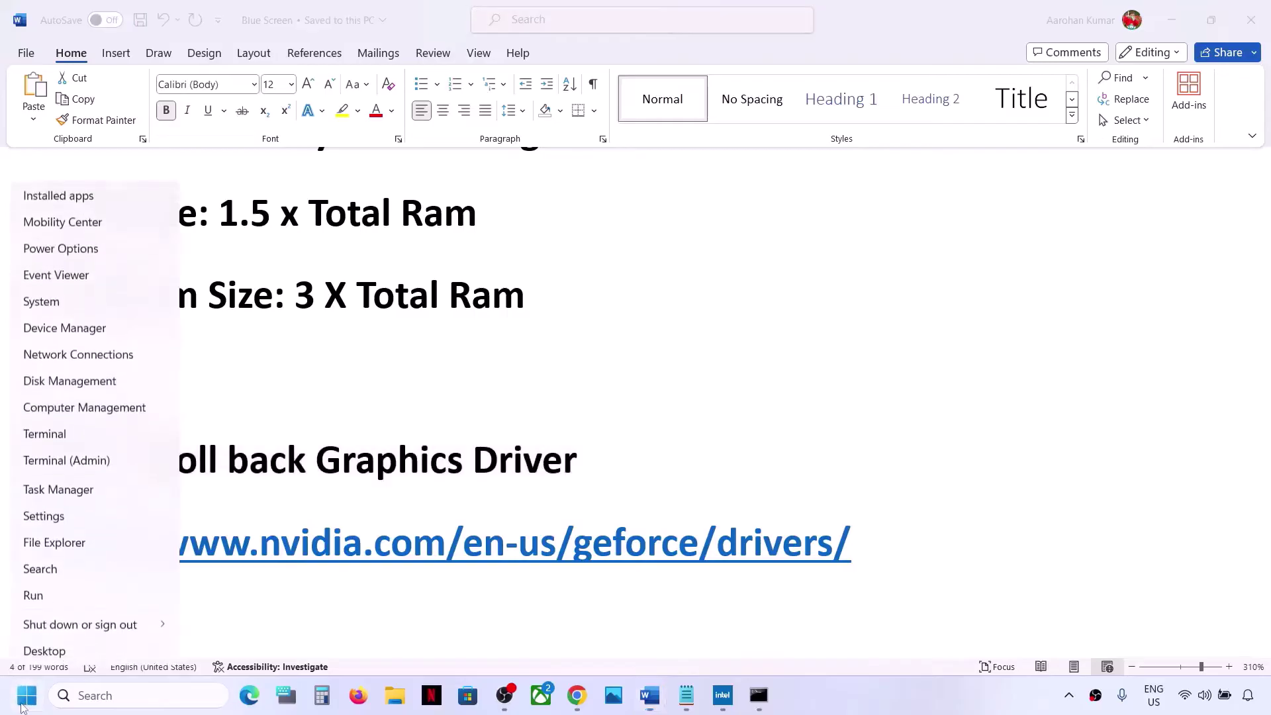
{"action": "left_click", "coordinate": [65, 326]}
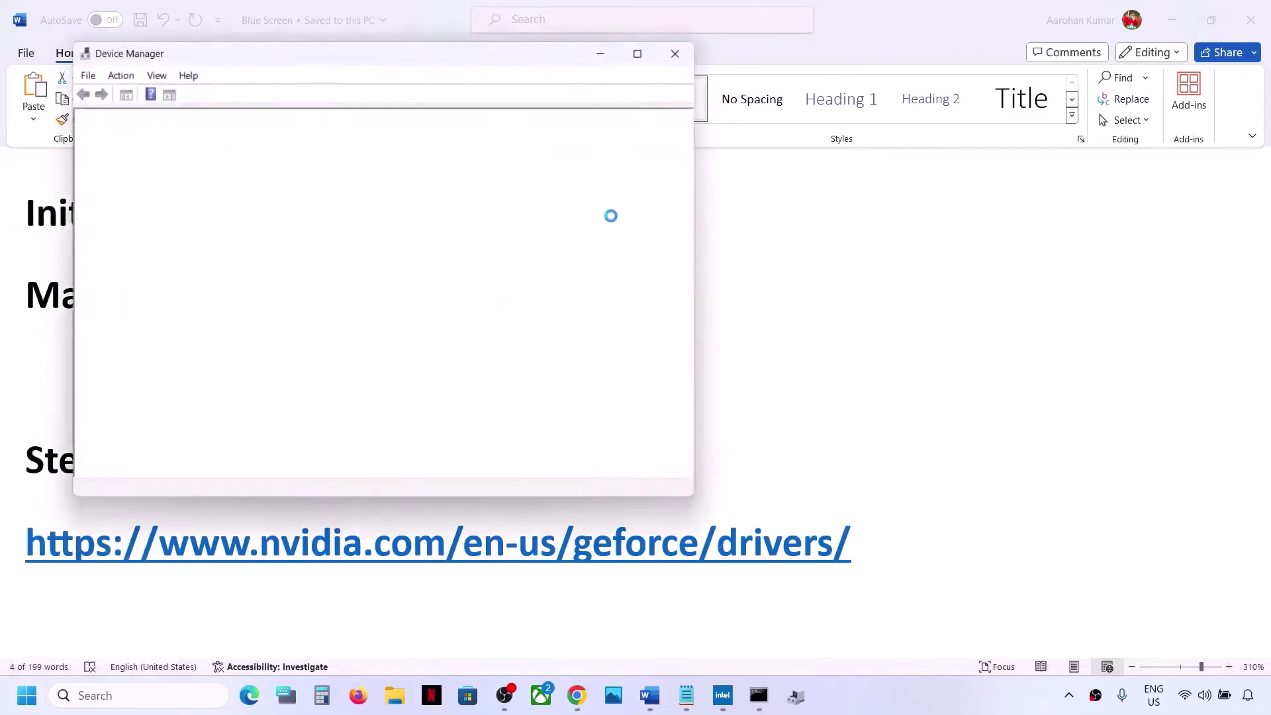
{"action": "left_click_drag", "start_coordinate": [525, 51], "coordinate": [759, 77]}
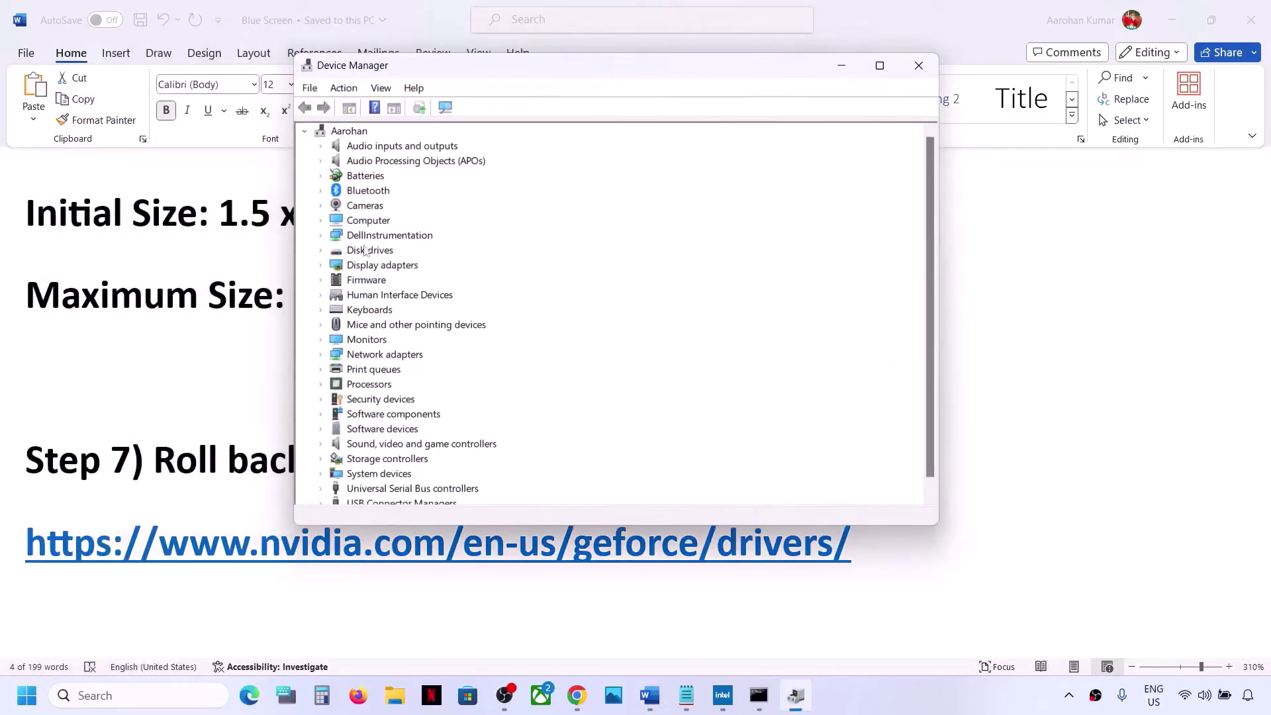
{"action": "left_click", "coordinate": [321, 266]}
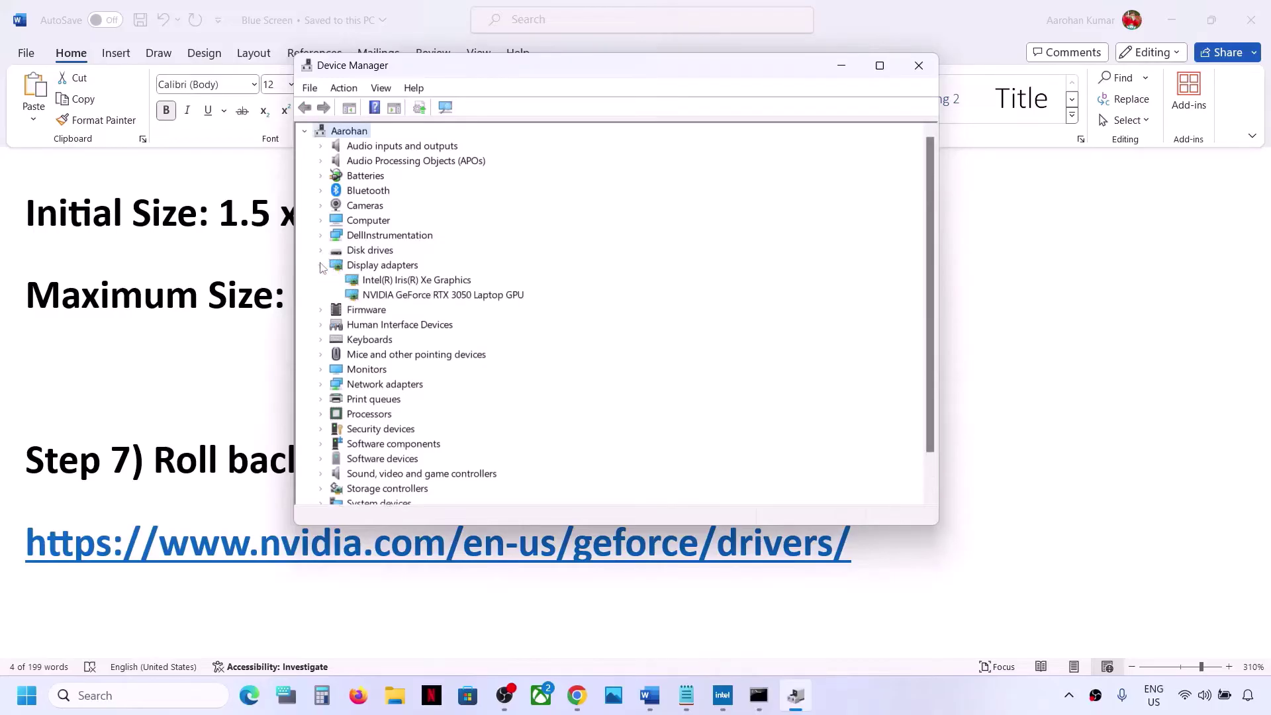
Check the driver properties of the Intel(R) Iris(R) Xe Graphics adapter for the Roll Back Driver option, and close them.
{"action": "left_click", "coordinate": [419, 281]}
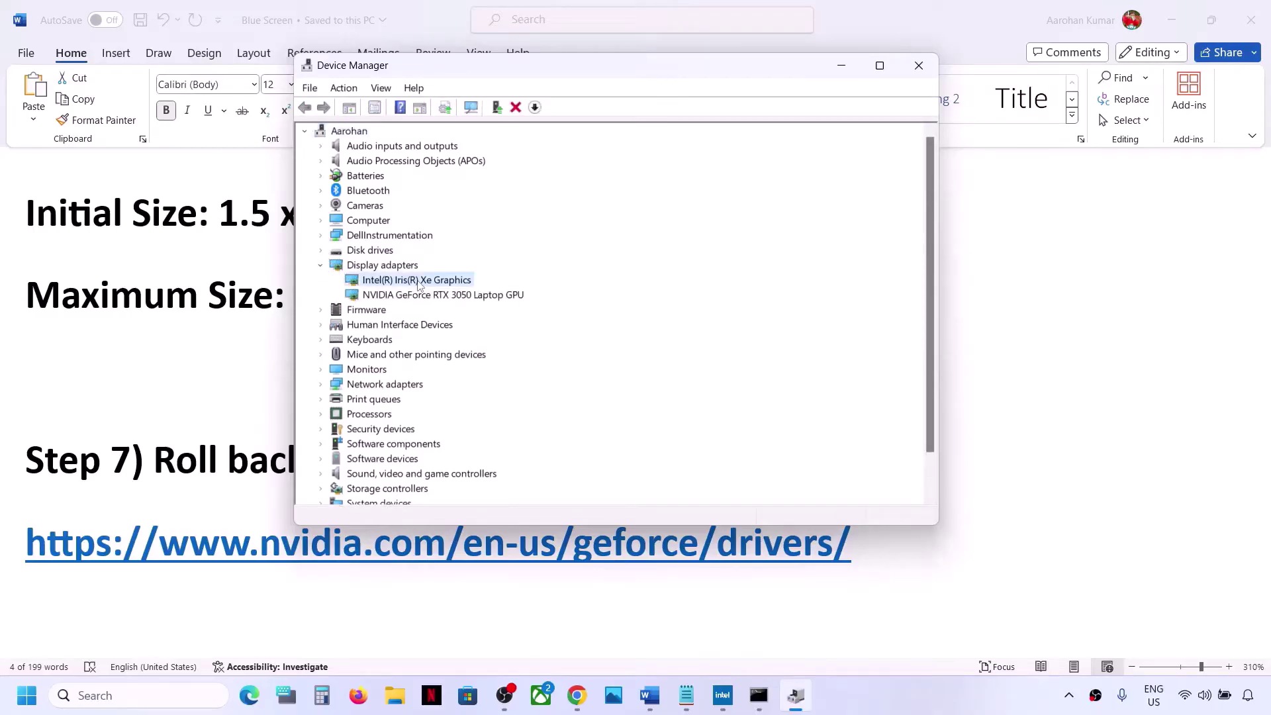
{"action": "right_click", "coordinate": [419, 284]}
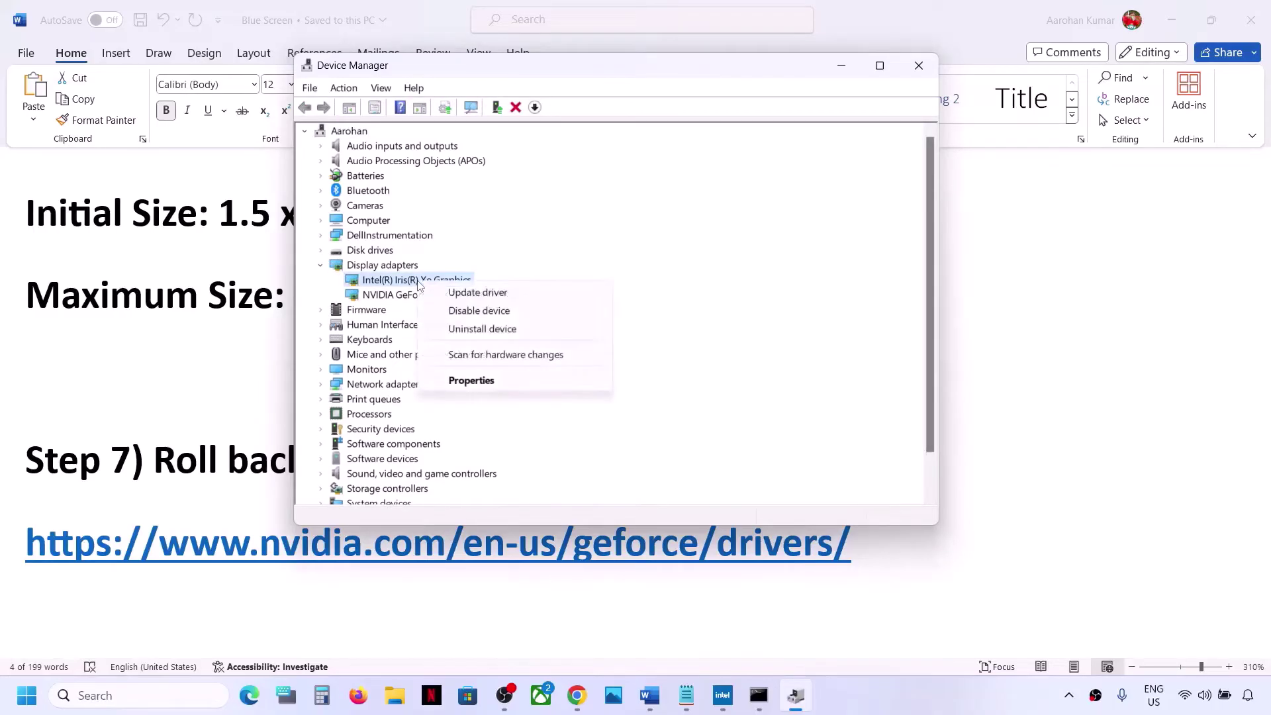
{"action": "left_click", "coordinate": [471, 380]}
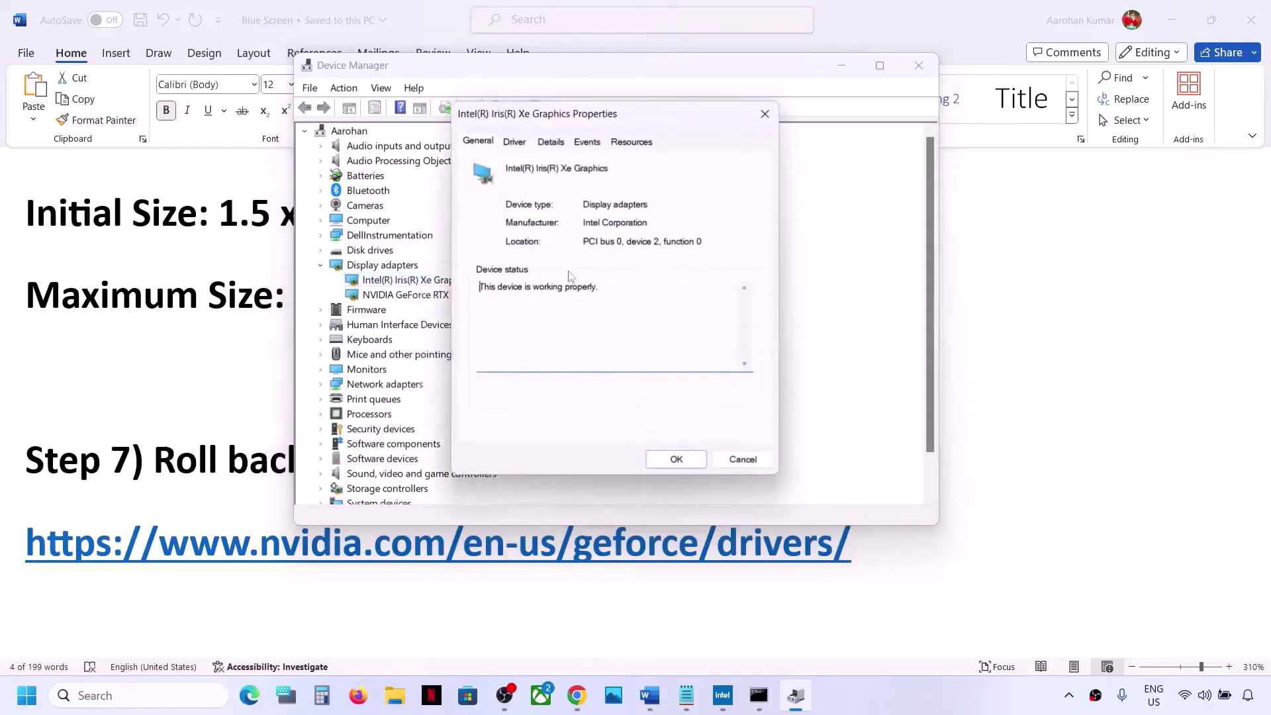
{"action": "left_click", "coordinate": [519, 147]}
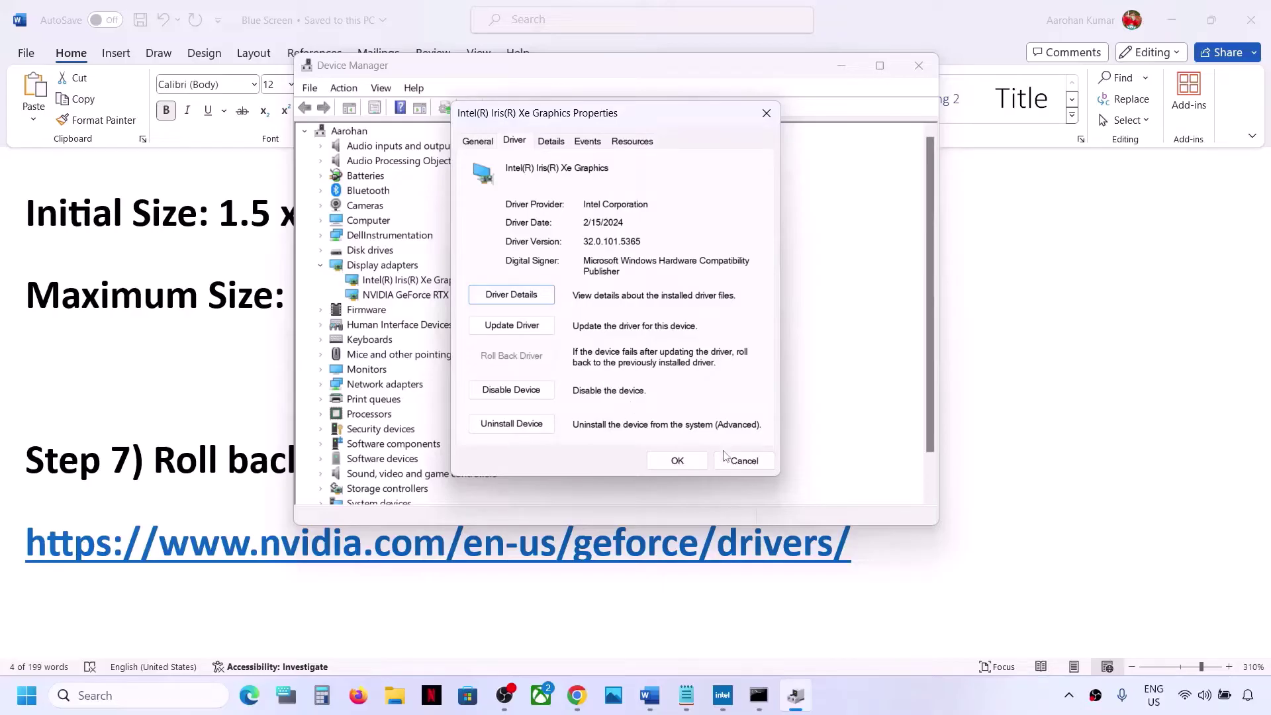
{"action": "left_click", "coordinate": [742, 460]}
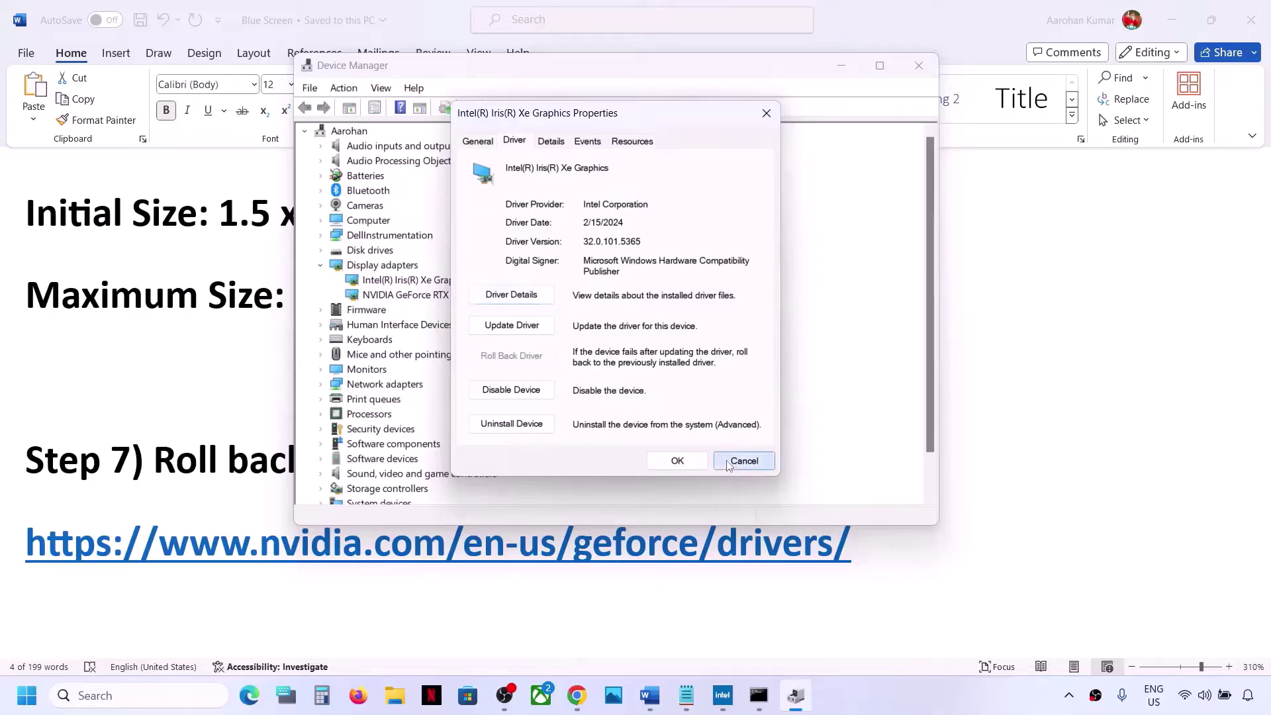
Check the NVIDIA GeForce RTX 3050 Laptop GPU driver properties for the Roll Back Driver option, and close Device Manager.
{"action": "left_click", "coordinate": [447, 299]}
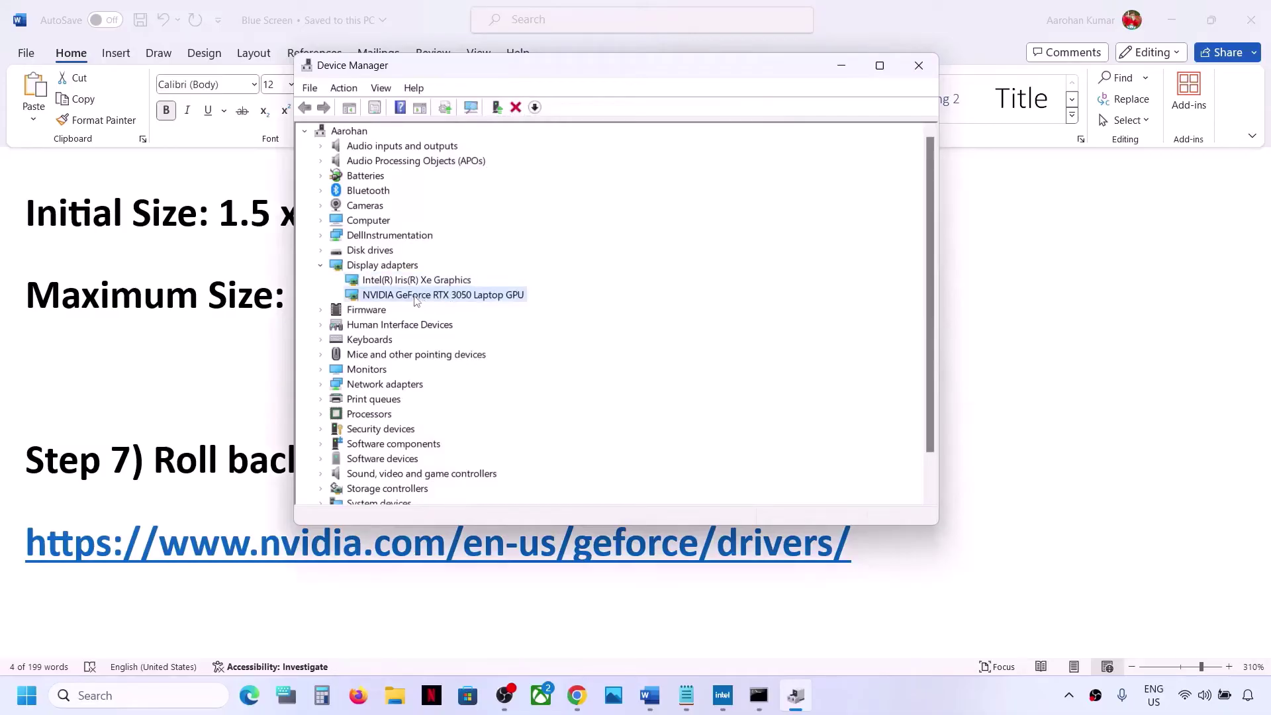
{"action": "right_click", "coordinate": [415, 299]}
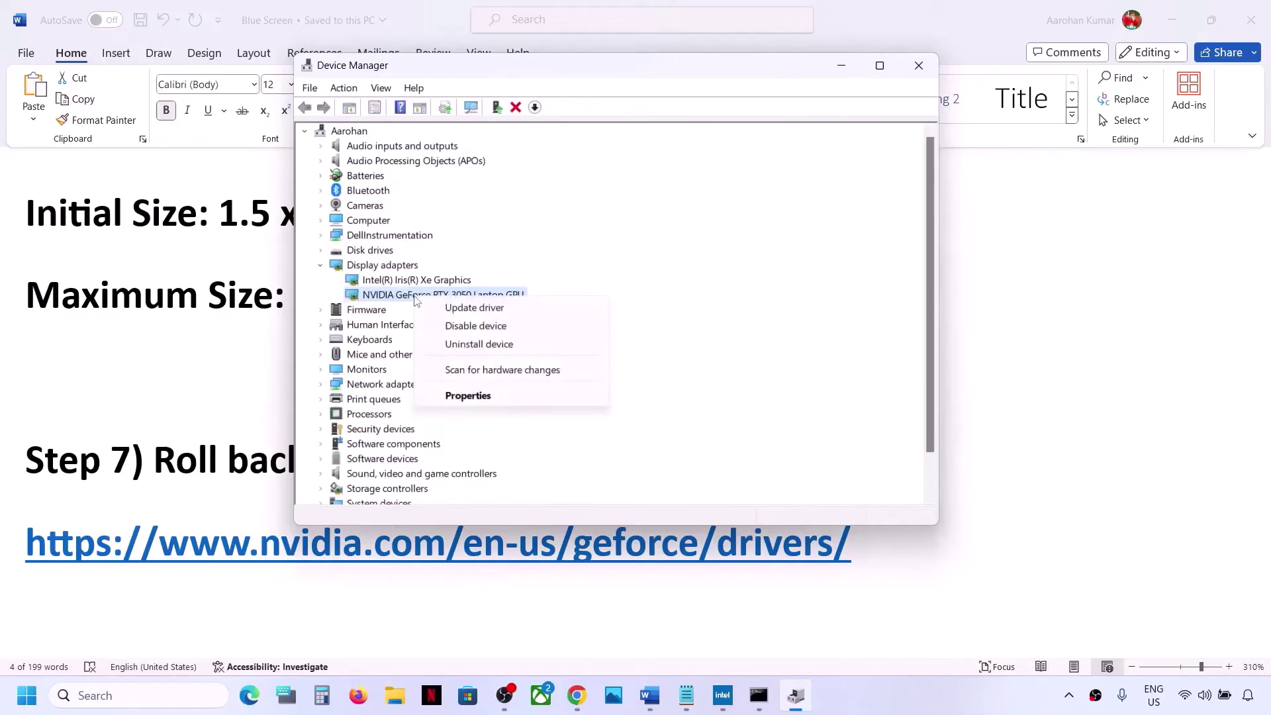
{"action": "left_click", "coordinate": [468, 396]}
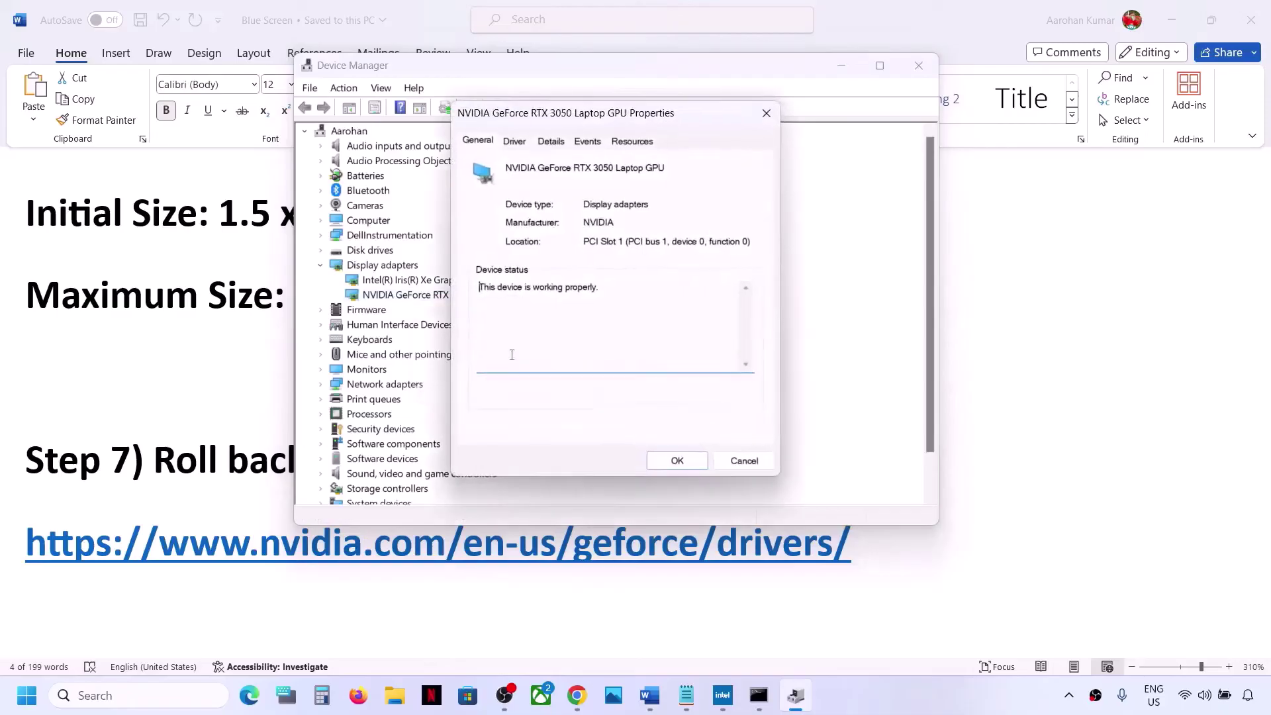
{"action": "left_click", "coordinate": [515, 141]}
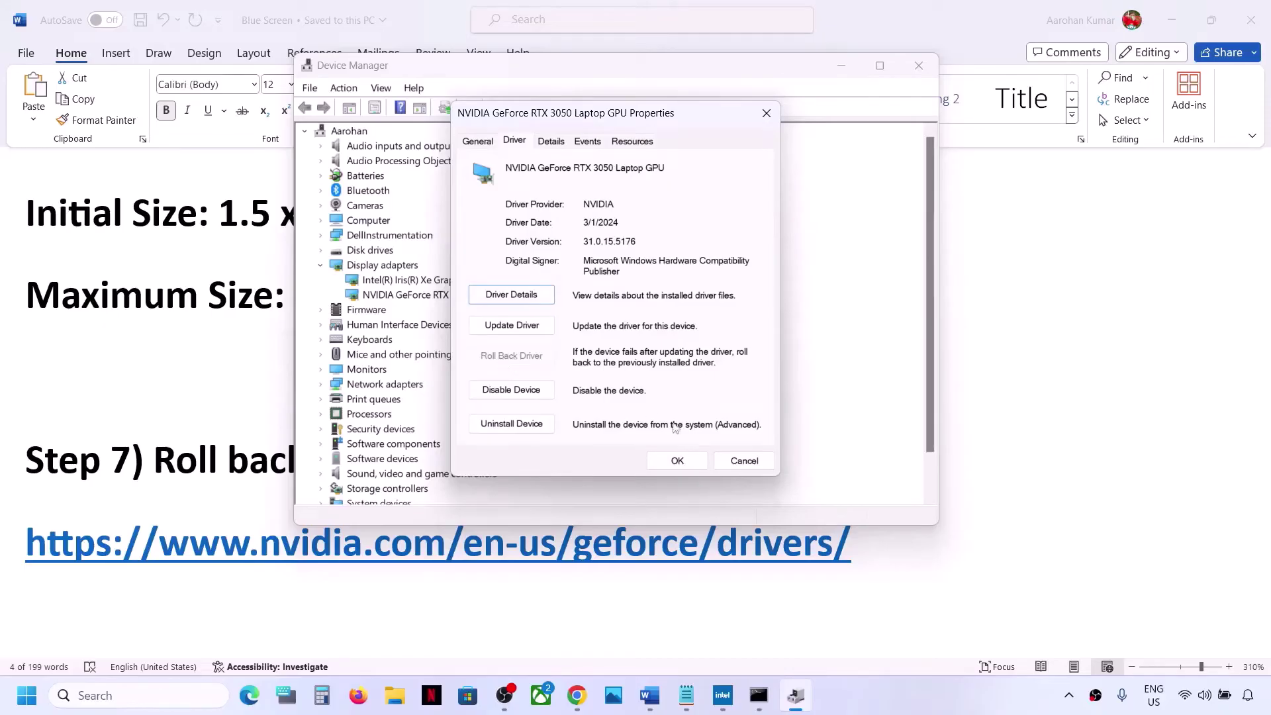
{"action": "left_click", "coordinate": [732, 462]}
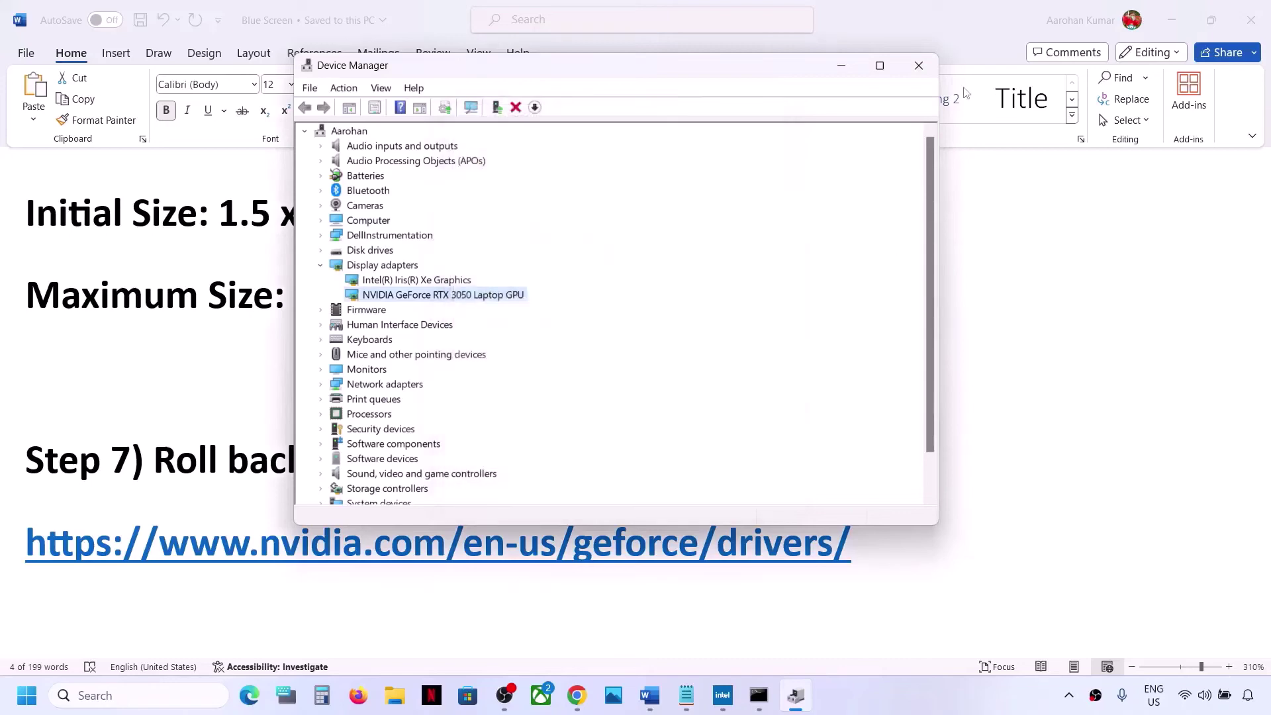
{"action": "left_click", "coordinate": [923, 73]}
Read Step 8 in the Word notes and highlight the instruction to uninstall the recently installed Windows Update.
{"action": "scroll", "coordinate": [491, 377], "scroll_direction": "down", "scroll_amount": 4}
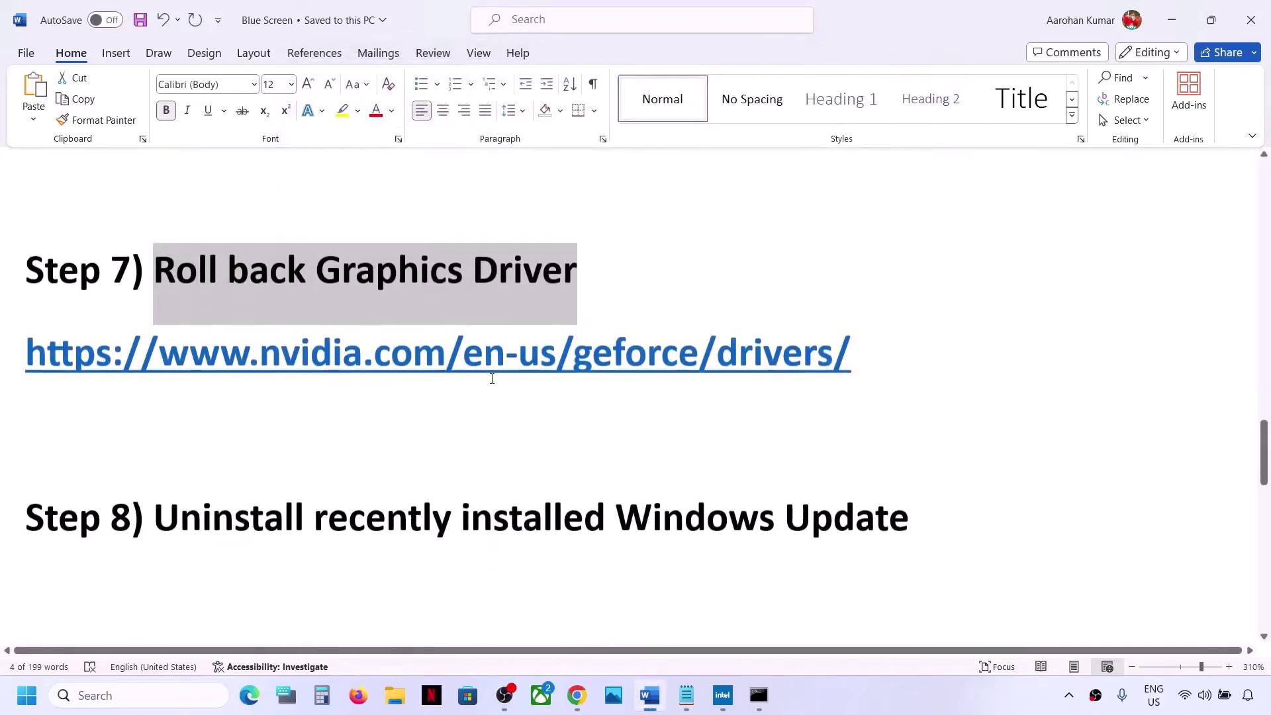
{"action": "scroll", "coordinate": [406, 396], "scroll_direction": "up", "scroll_amount": 1}
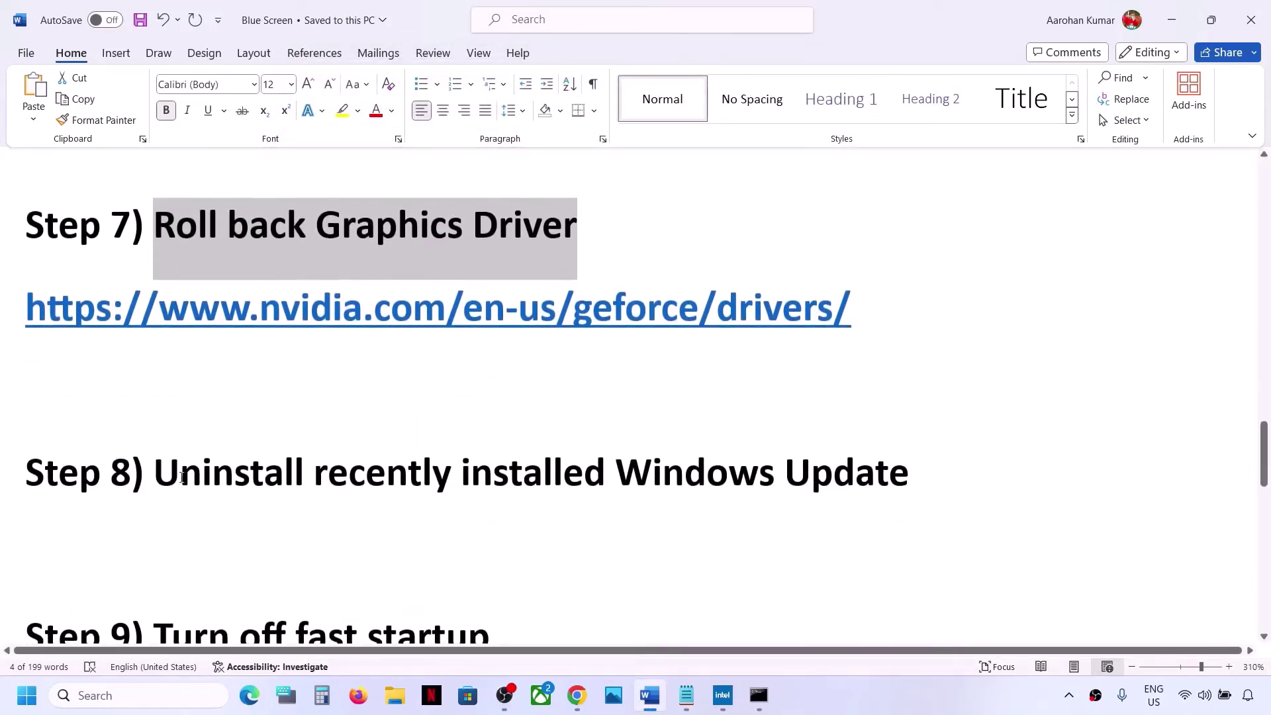
{"action": "left_click_drag", "start_coordinate": [172, 475], "coordinate": [927, 468]}
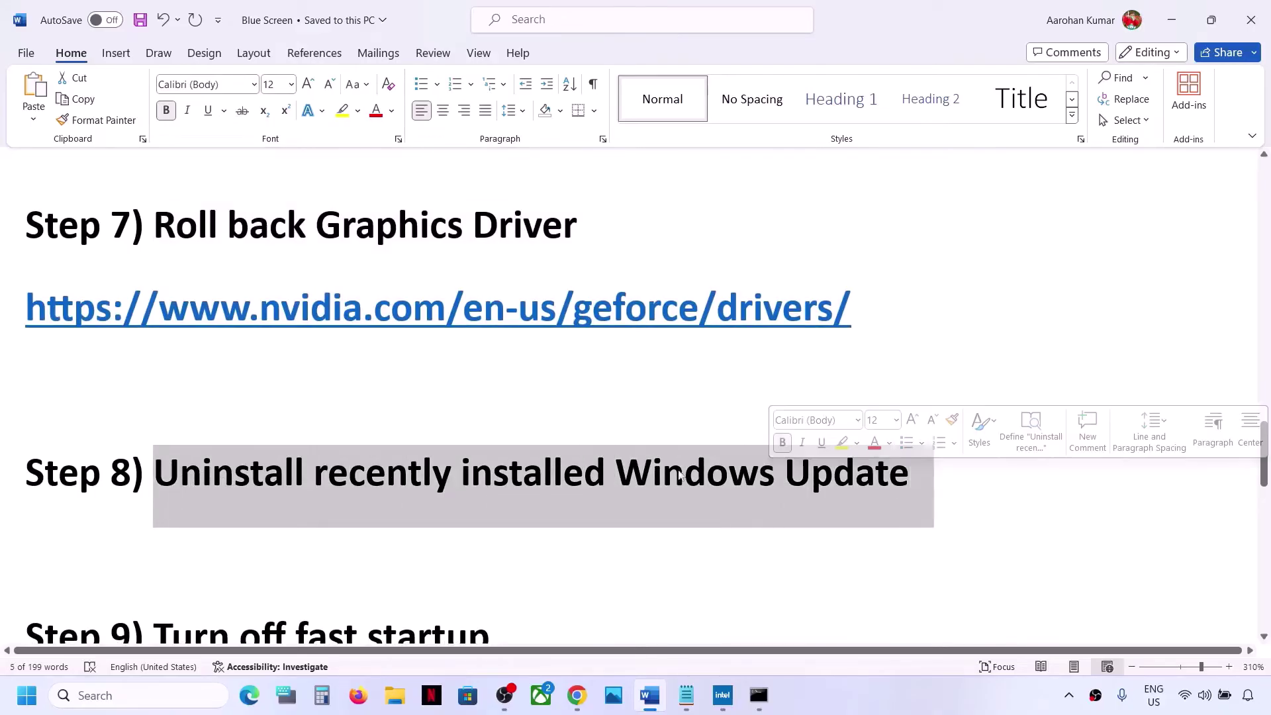
{"action": "left_click", "coordinate": [547, 477]}
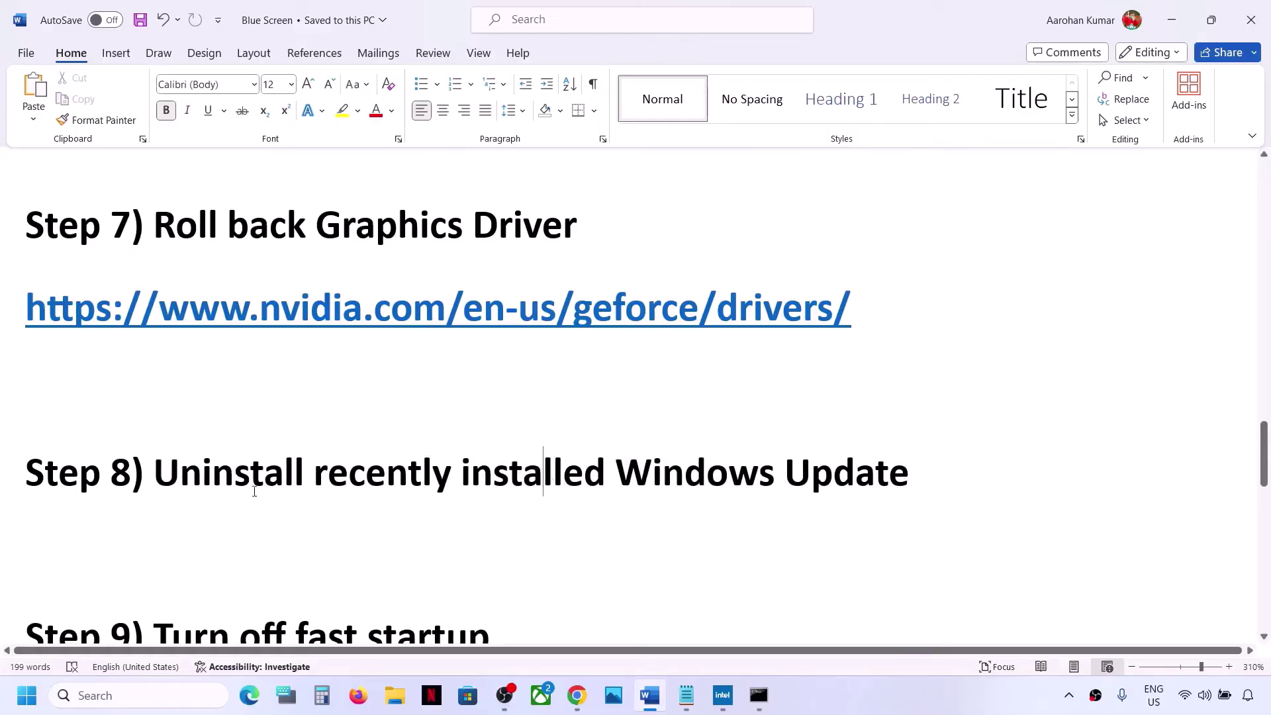
{"action": "left_click_drag", "start_coordinate": [199, 466], "coordinate": [608, 473]}
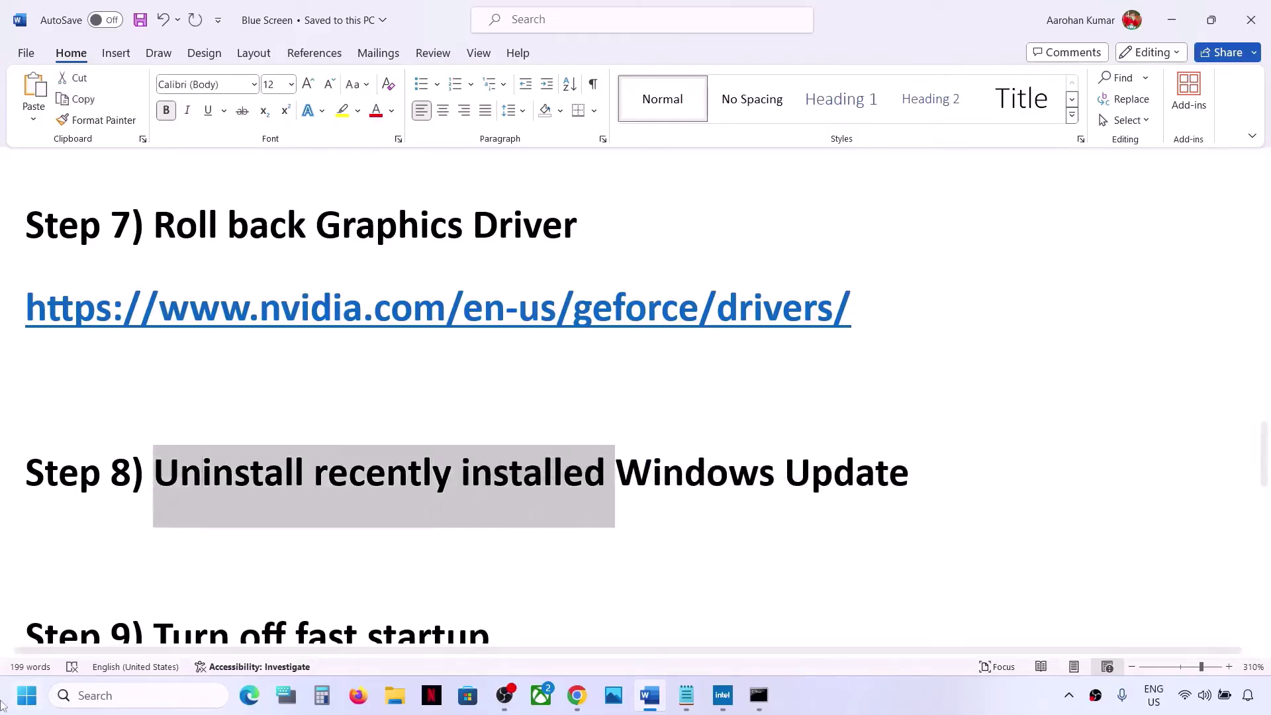
Open the Windows Update history in Settings.
{"action": "left_click", "coordinate": [24, 695]}
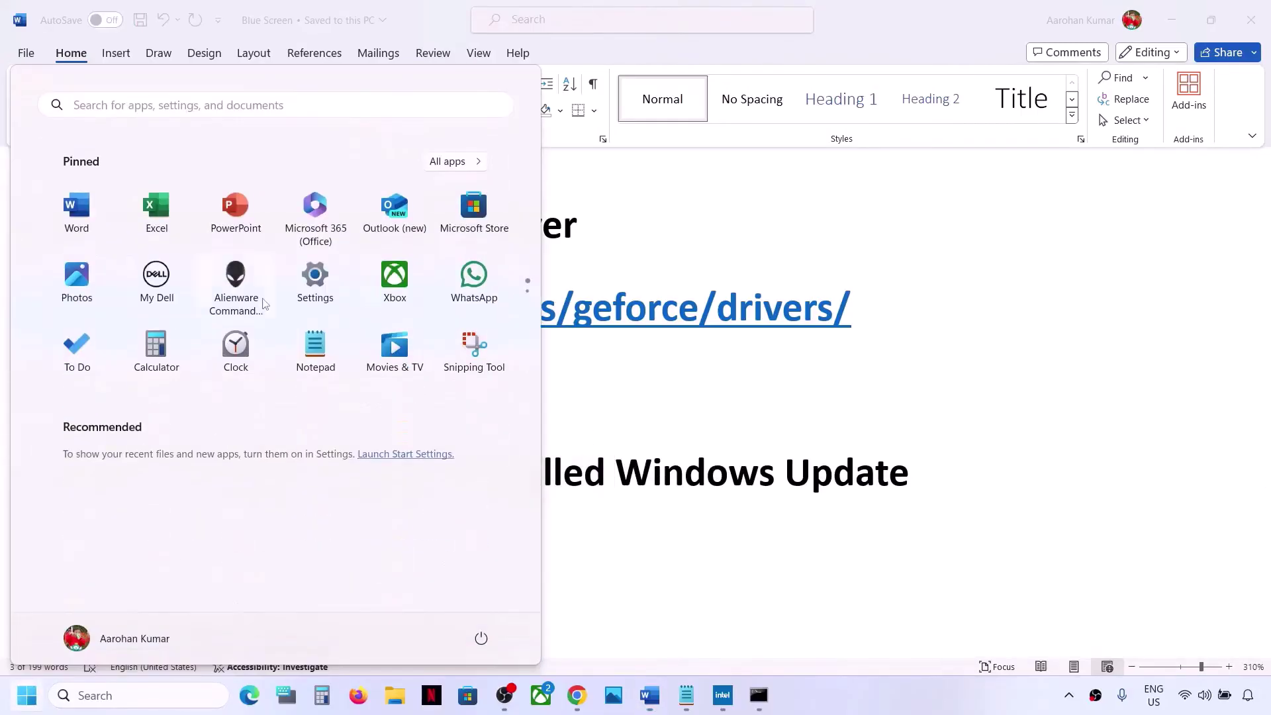
{"action": "left_click", "coordinate": [315, 279]}
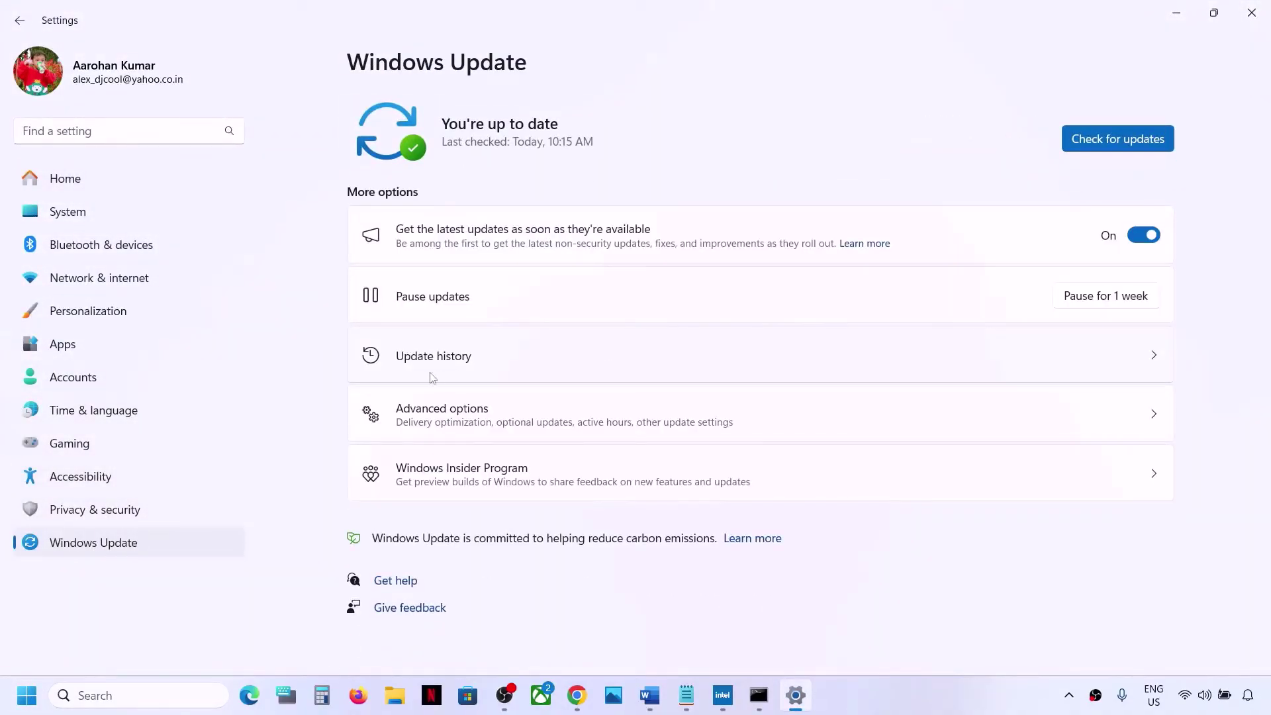
{"action": "left_click", "coordinate": [444, 371]}
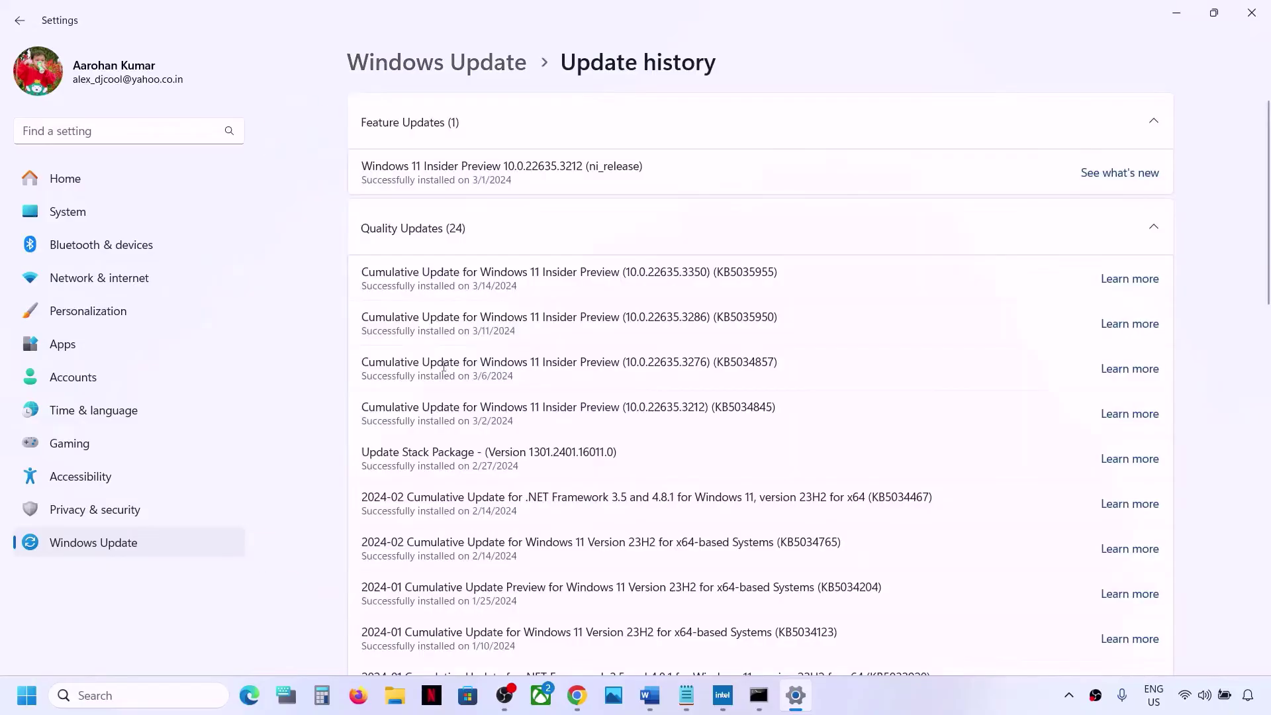
Uninstall the Security Update for Microsoft Windows (KB5035955) from the update history's uninstall list.
{"action": "scroll", "coordinate": [443, 367], "scroll_direction": "down", "scroll_amount": 10}
{"action": "scroll", "coordinate": [463, 437], "scroll_direction": "down", "scroll_amount": 2}
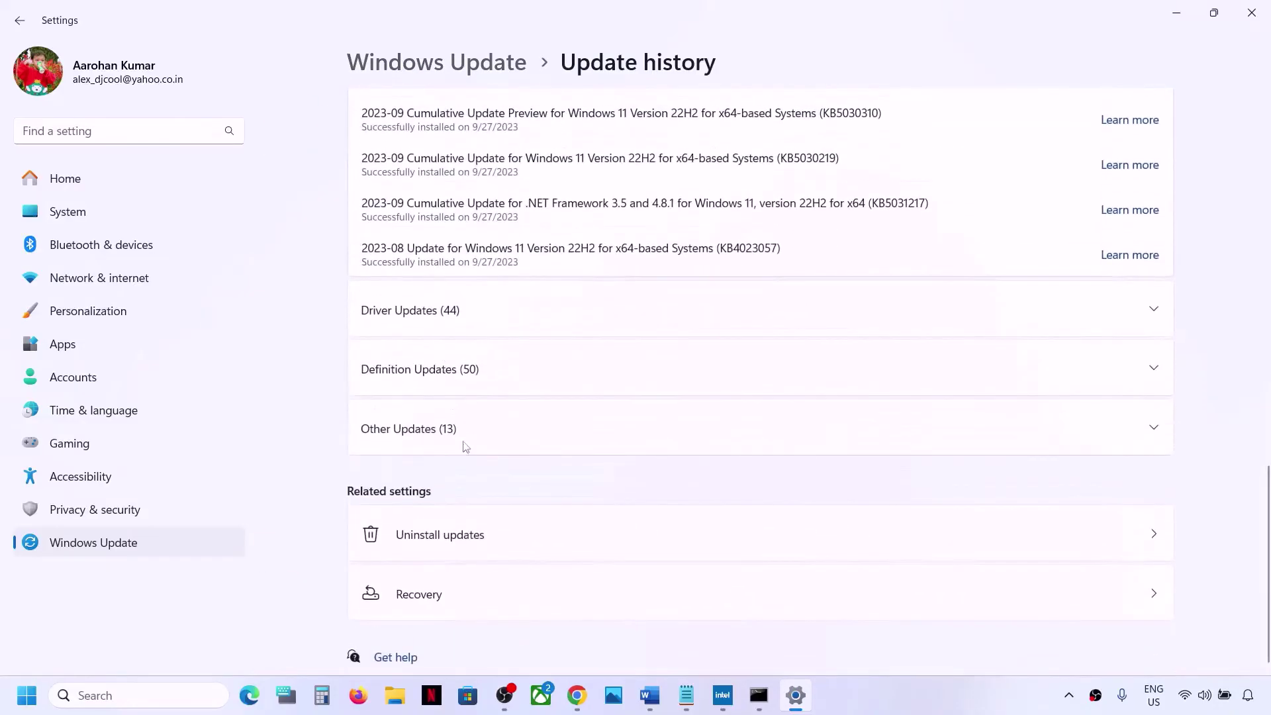
{"action": "left_click", "coordinate": [372, 540]}
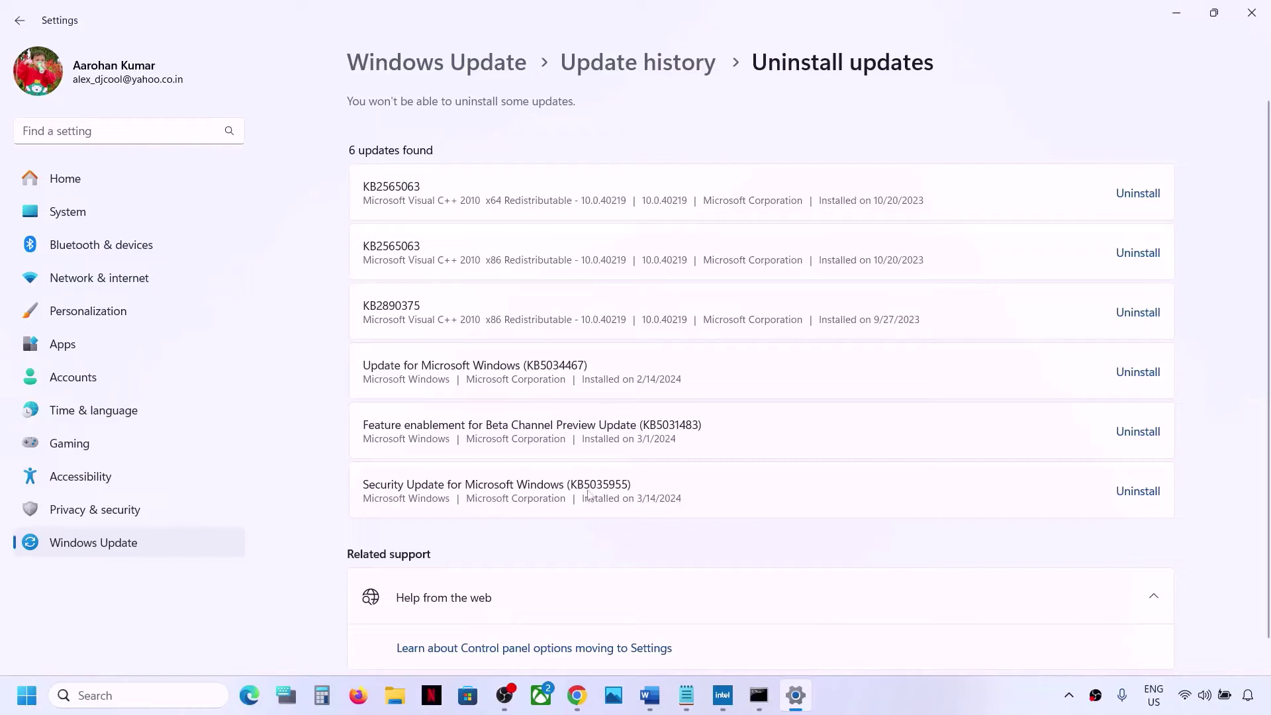
{"action": "left_click", "coordinate": [1139, 491]}
{"action": "left_click", "coordinate": [1096, 571]}
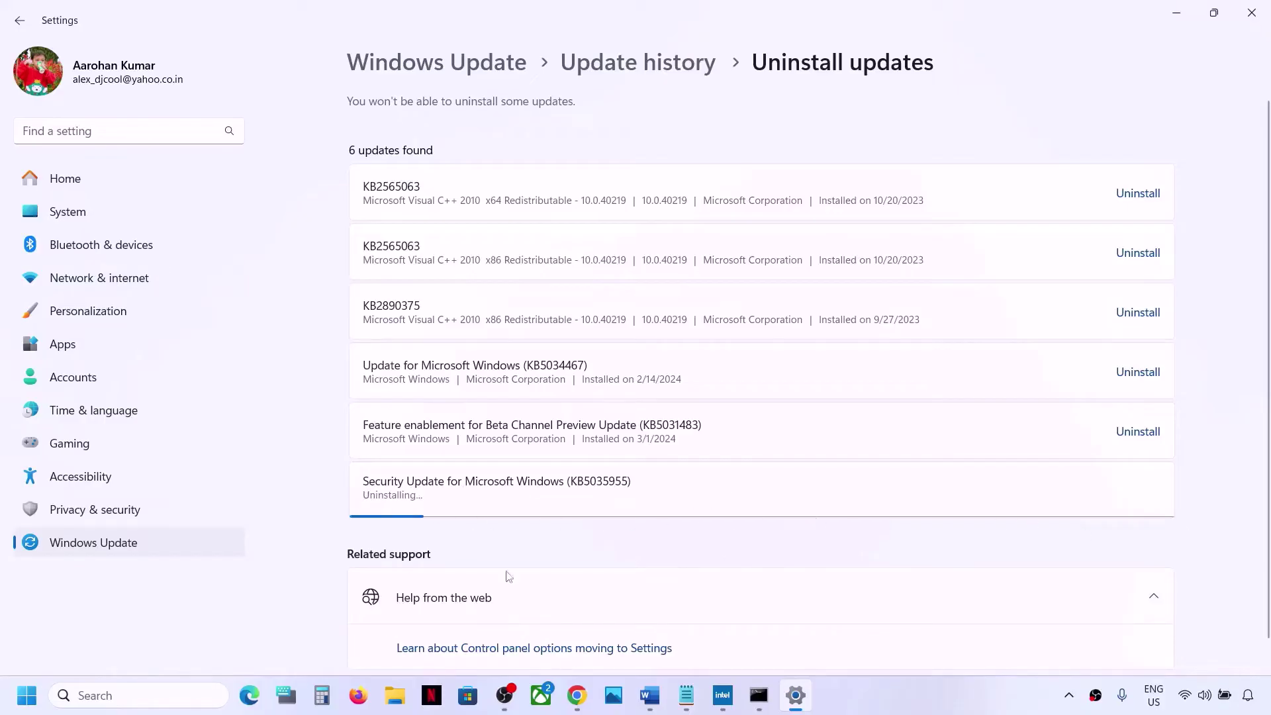
{"action": "left_click", "coordinate": [25, 701]}
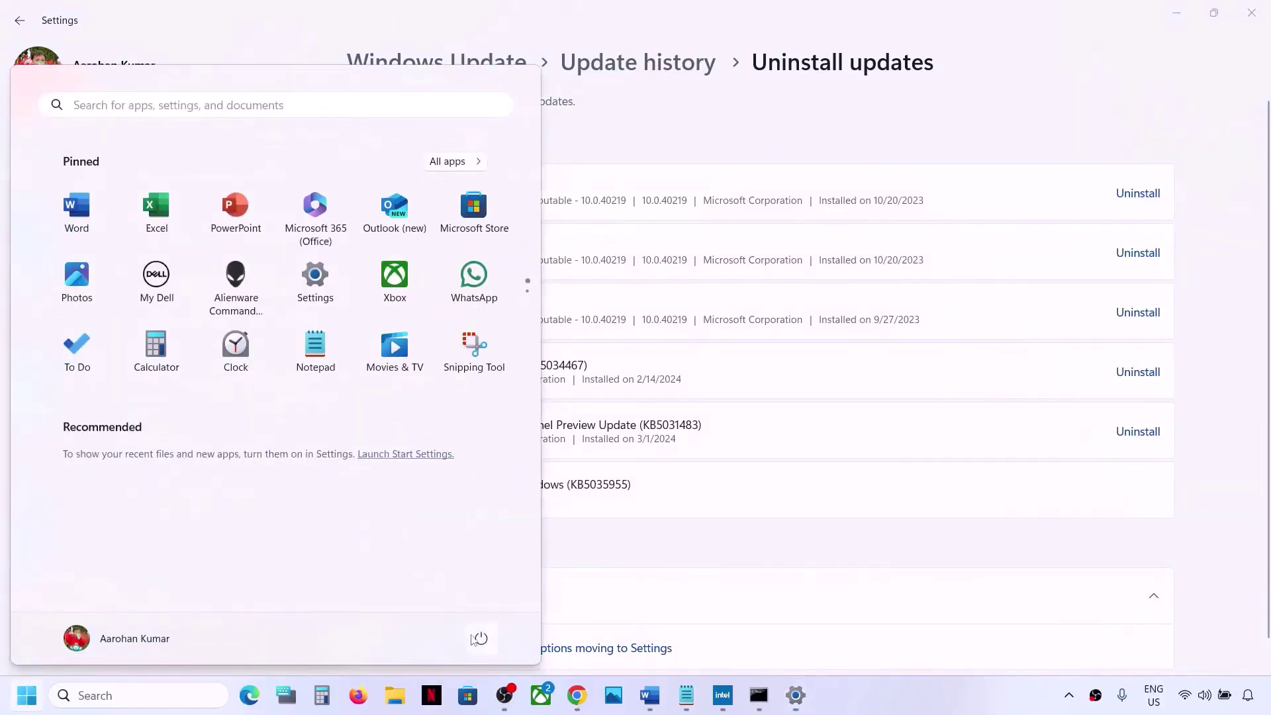
{"action": "left_click", "coordinate": [481, 638]}
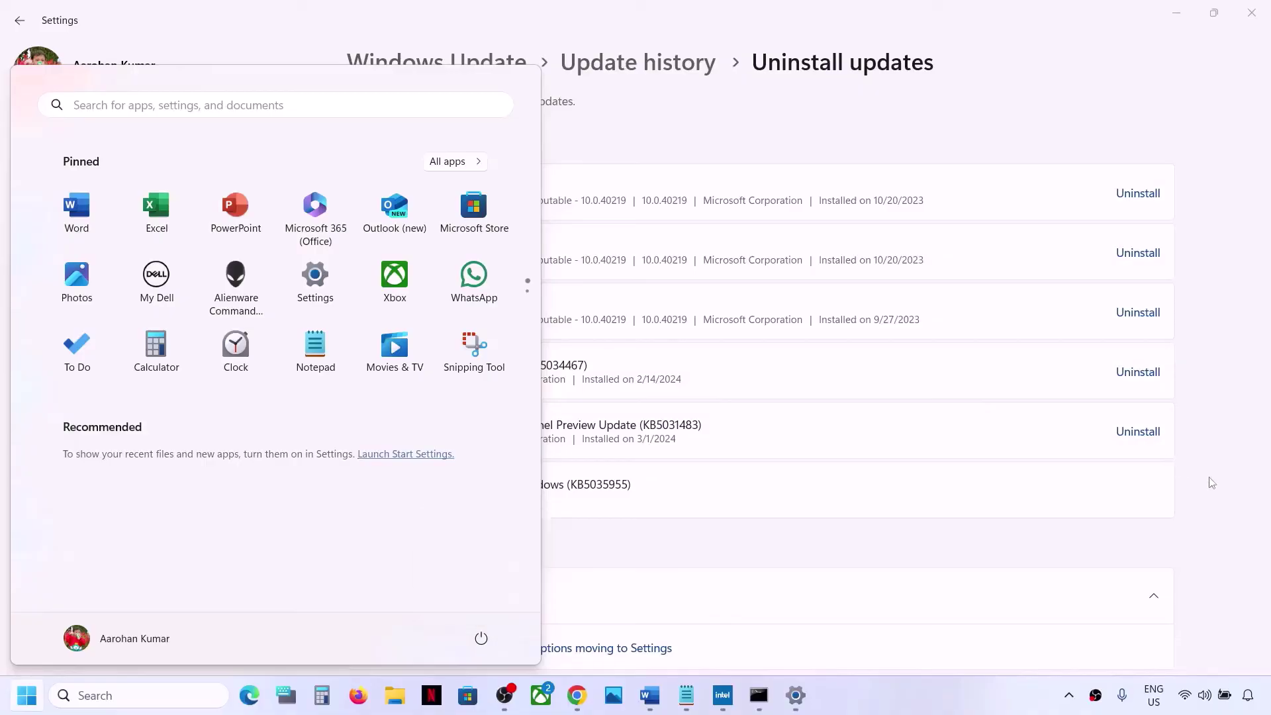
{"action": "key", "text": "Escape"}
Switch to the Word notes and highlight the Step 9 instruction to turn off fast startup.
{"action": "left_click", "coordinate": [649, 695]}
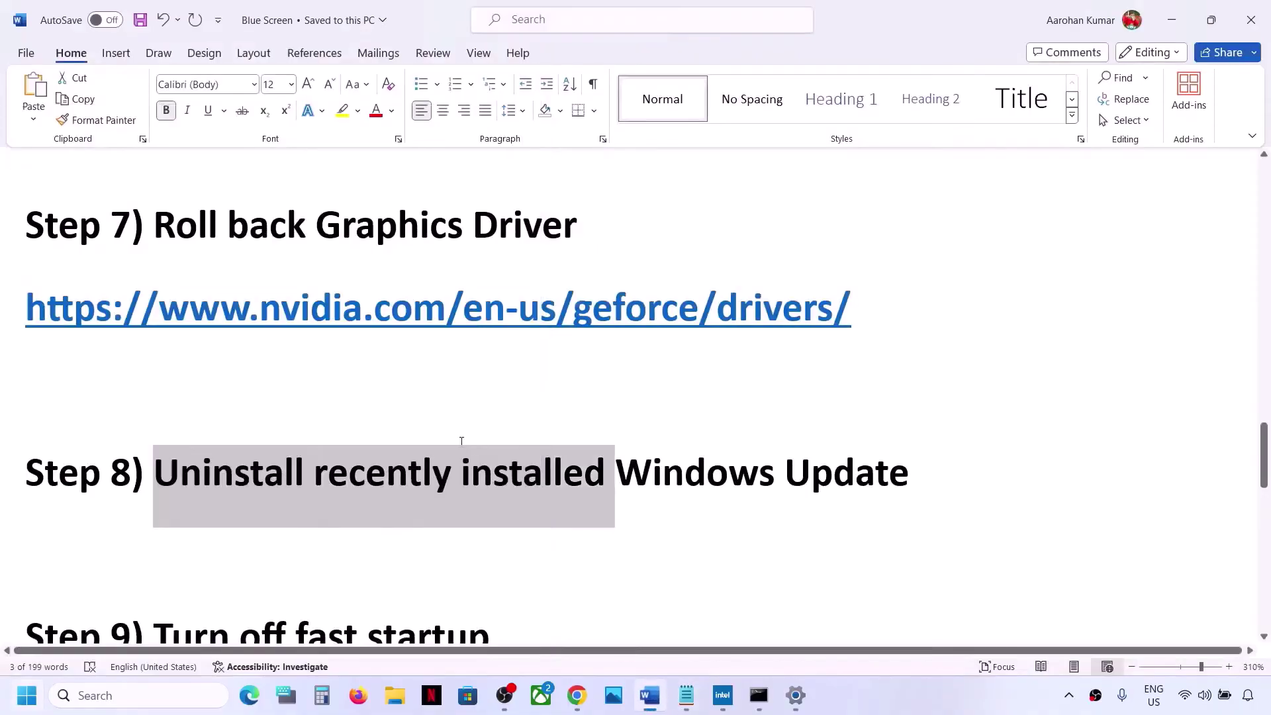
{"action": "scroll", "coordinate": [462, 446], "scroll_direction": "down", "scroll_amount": 2}
{"action": "scroll", "coordinate": [461, 447], "scroll_direction": "down", "scroll_amount": 3}
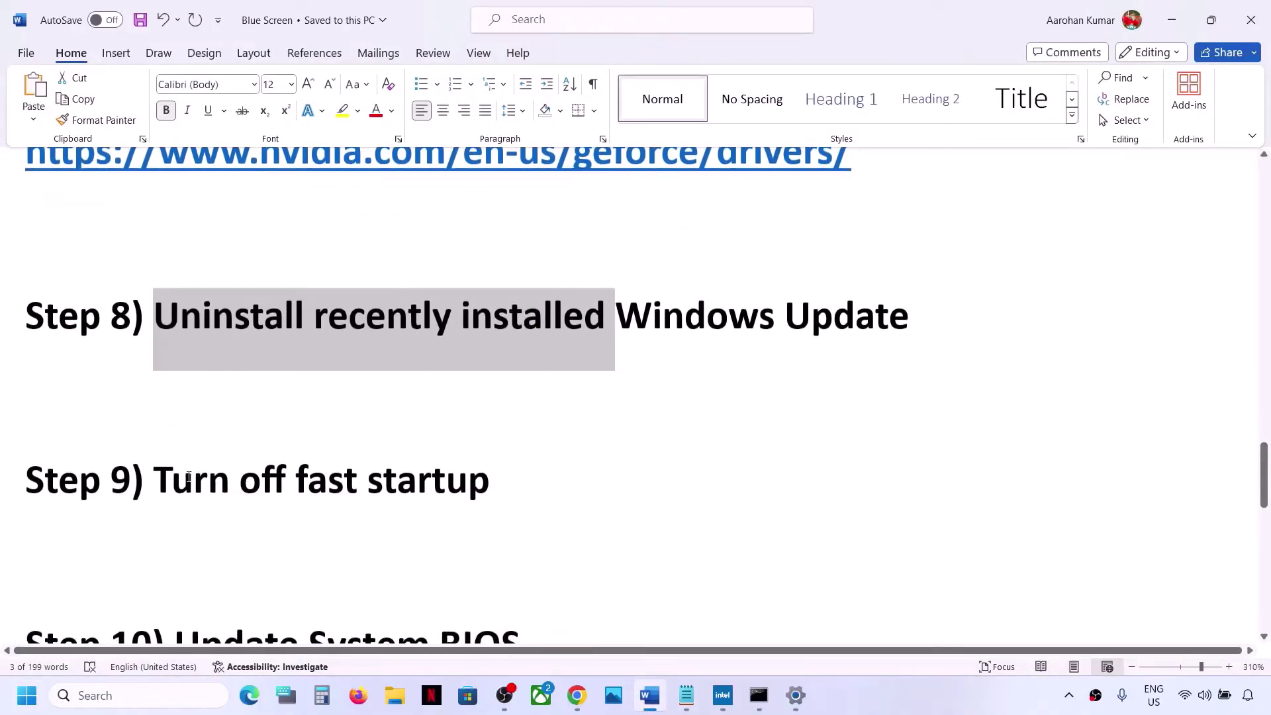
{"action": "left_click_drag", "start_coordinate": [189, 477], "coordinate": [565, 445]}
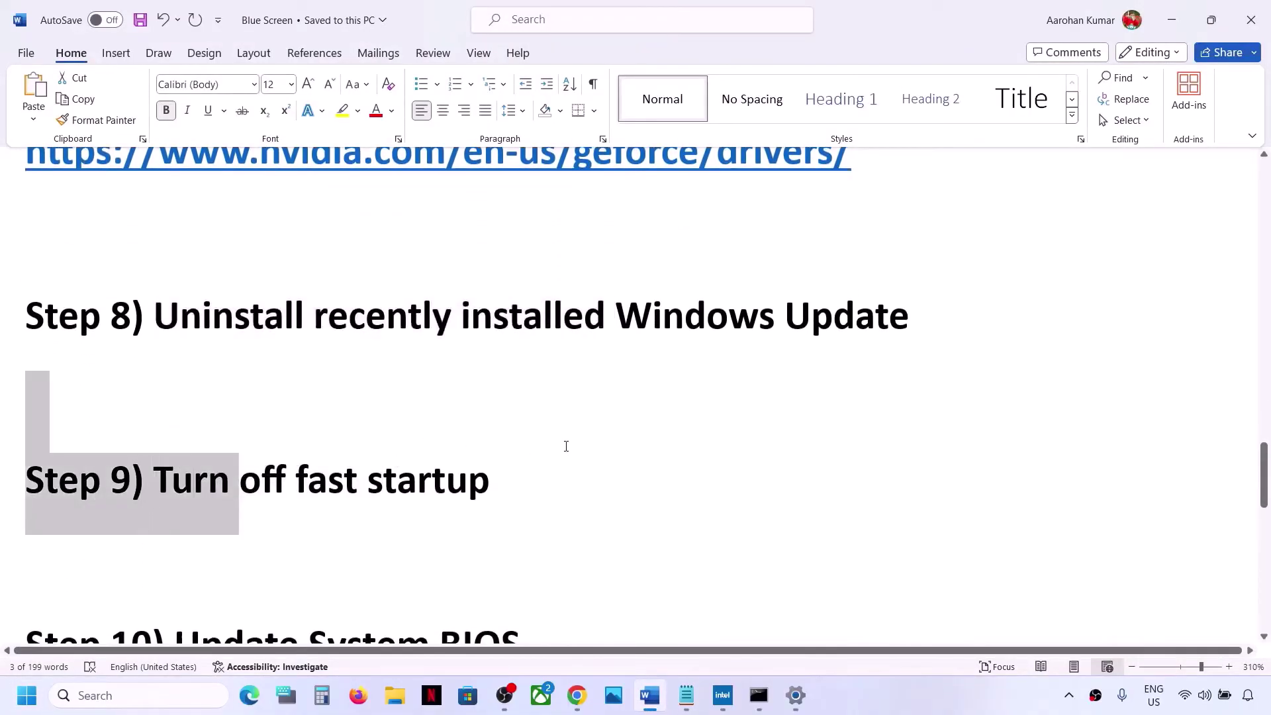
Find and open Control Panel, and go to Power Options under Hardware and Sound.
{"action": "left_click", "coordinate": [137, 693]}
{"action": "type", "text": "contro"}
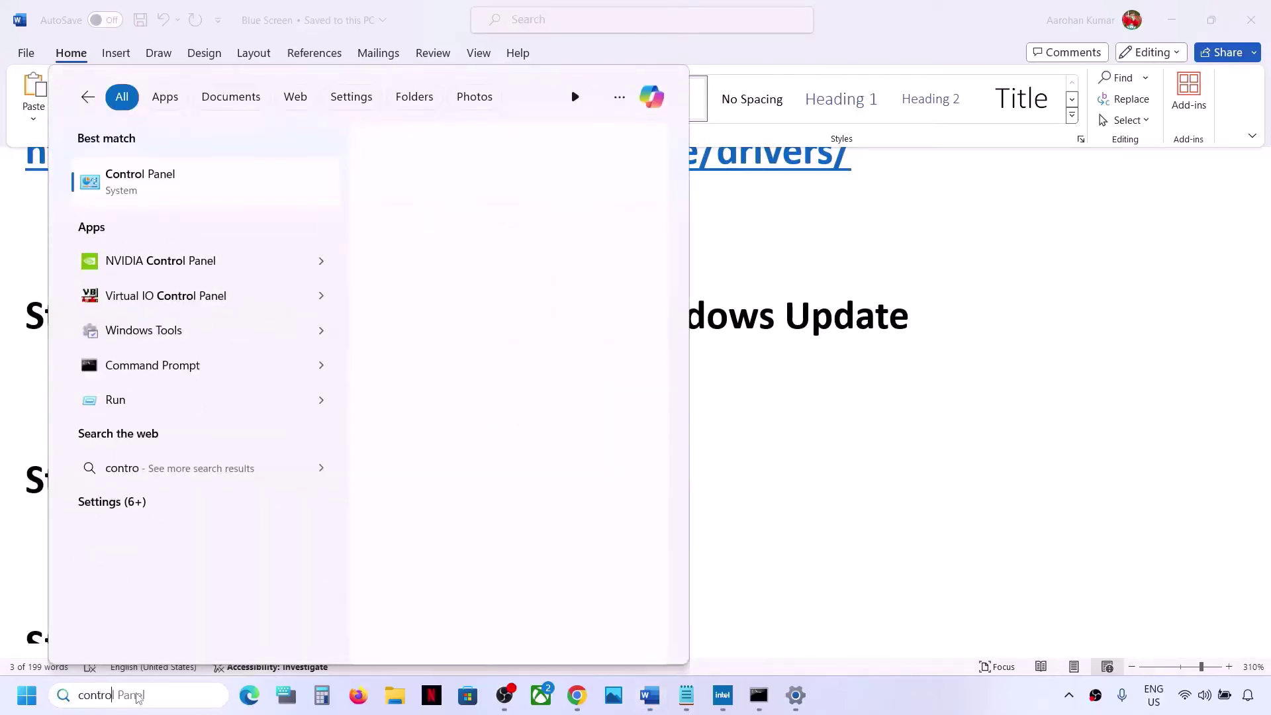
{"action": "type", "text": "l"}
{"action": "key", "text": "Return"}
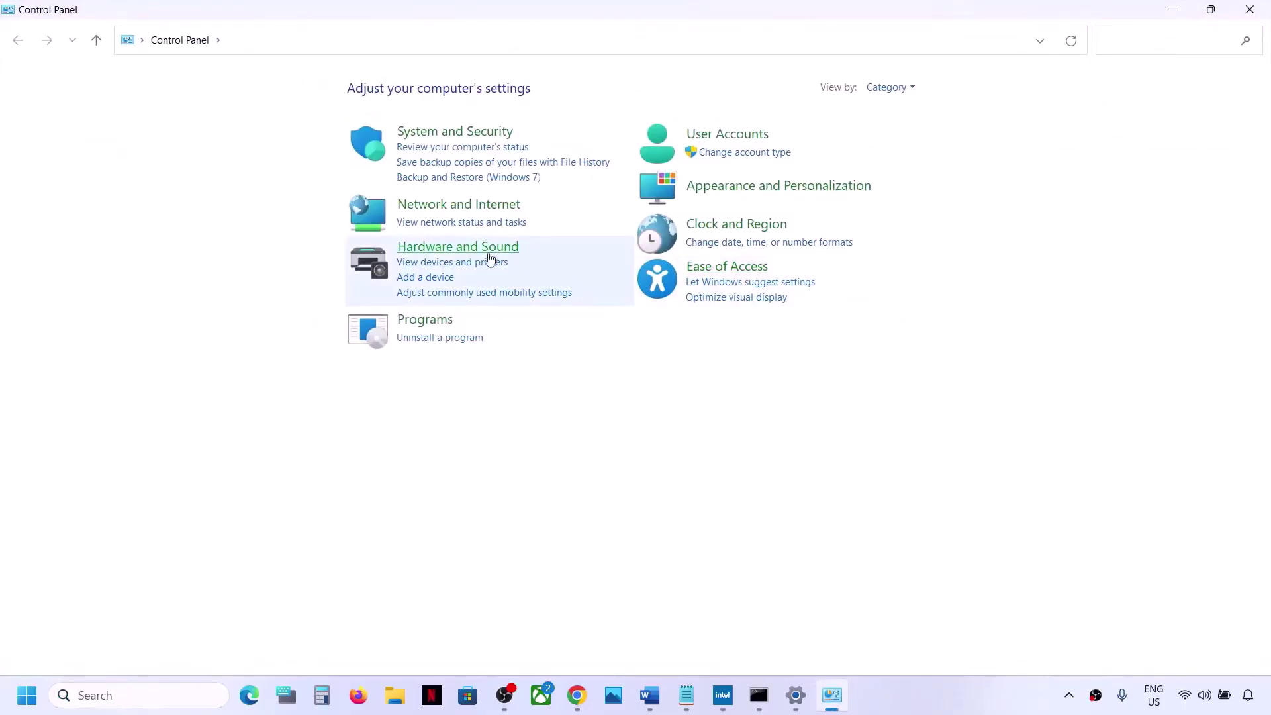
{"action": "left_click", "coordinate": [467, 249]}
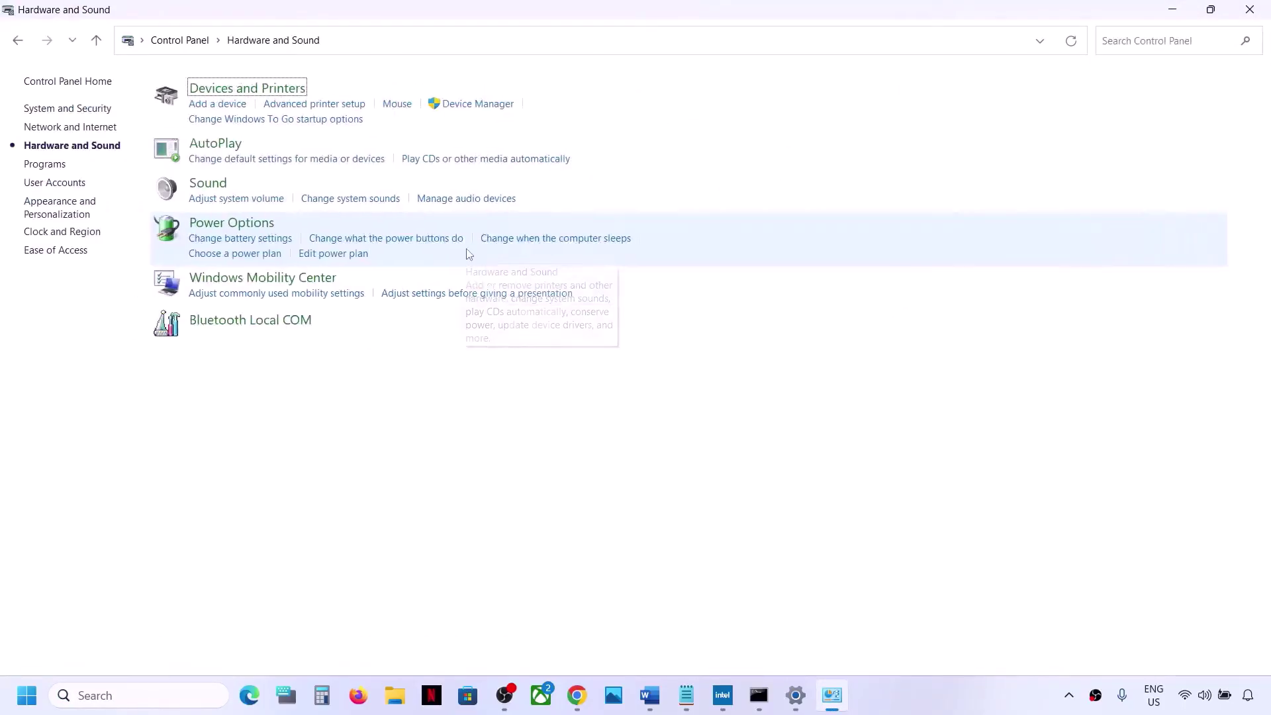
{"action": "left_click", "coordinate": [258, 226]}
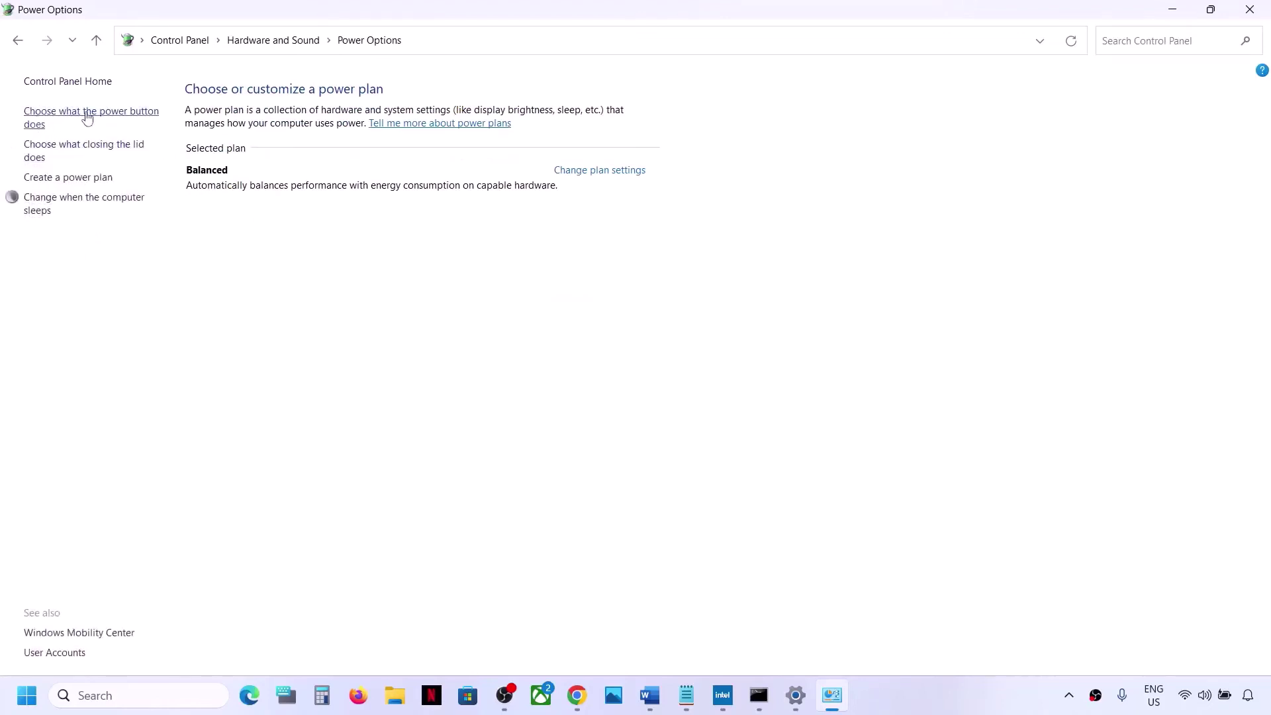
Turn off fast startup in the power button settings, save the changes and close Control Panel.
{"action": "left_click", "coordinate": [123, 117]}
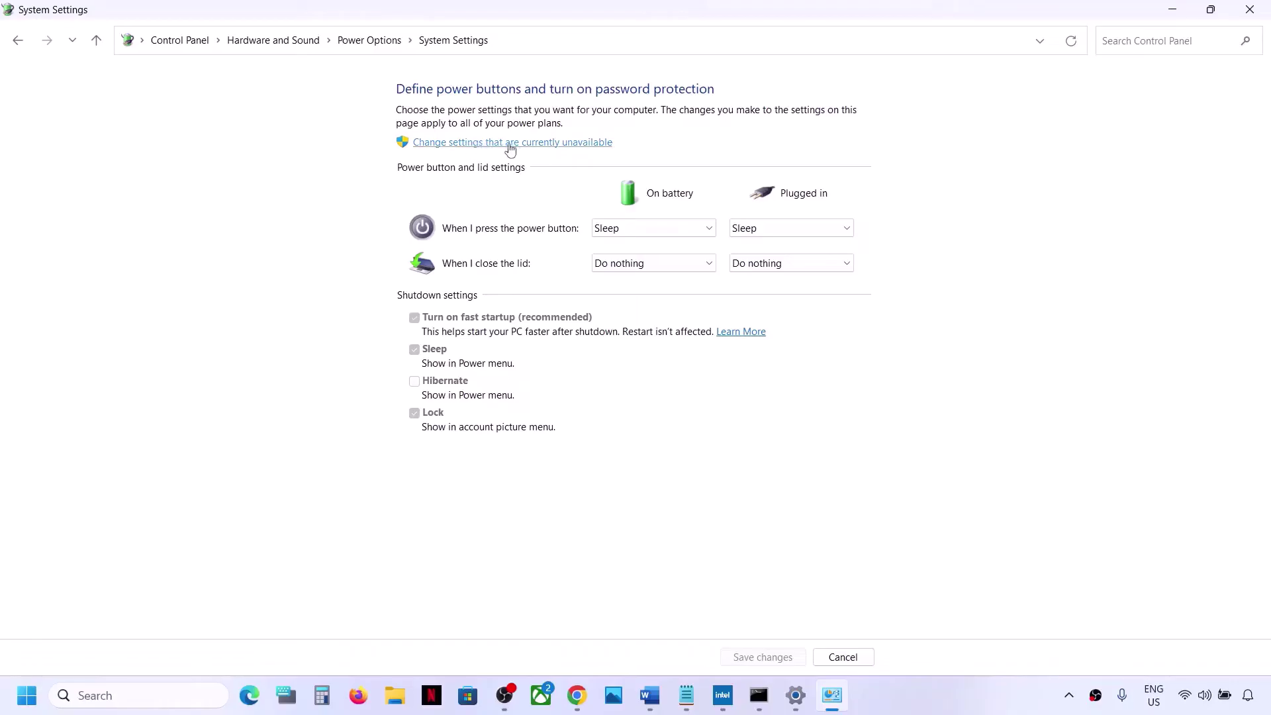
{"action": "left_click", "coordinate": [580, 144]}
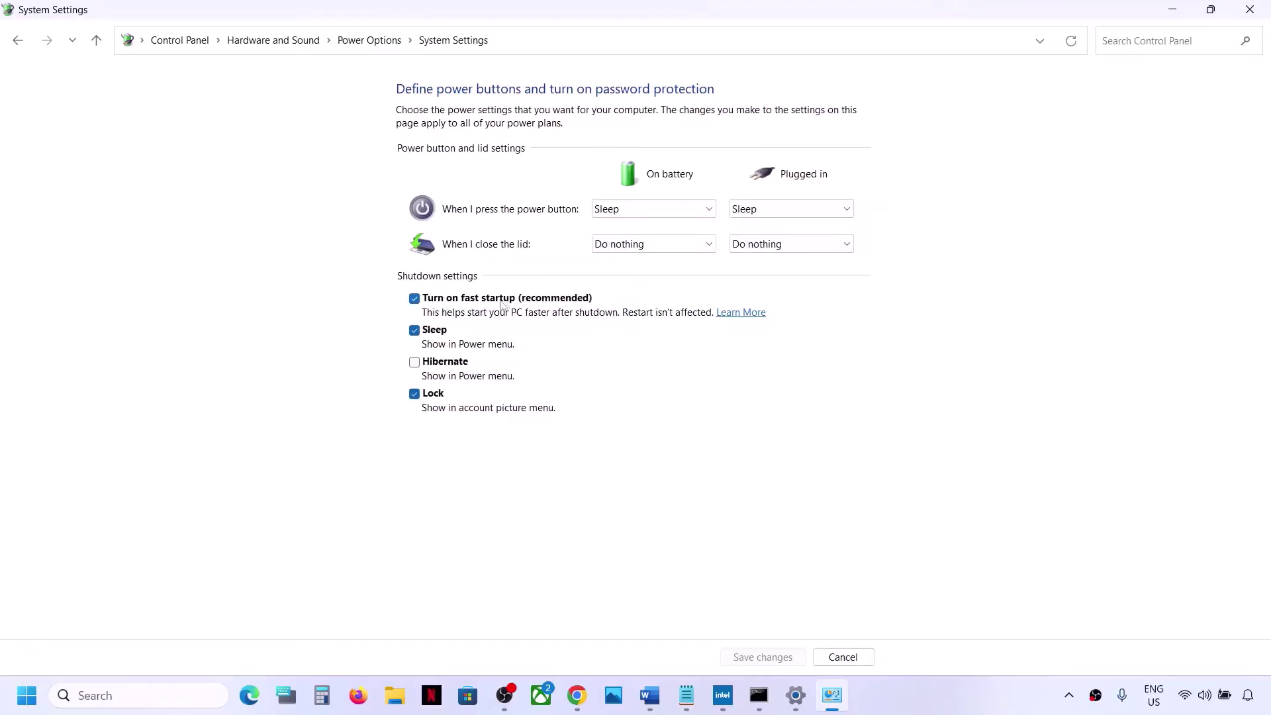
{"action": "left_click", "coordinate": [415, 298]}
{"action": "left_click", "coordinate": [790, 660]}
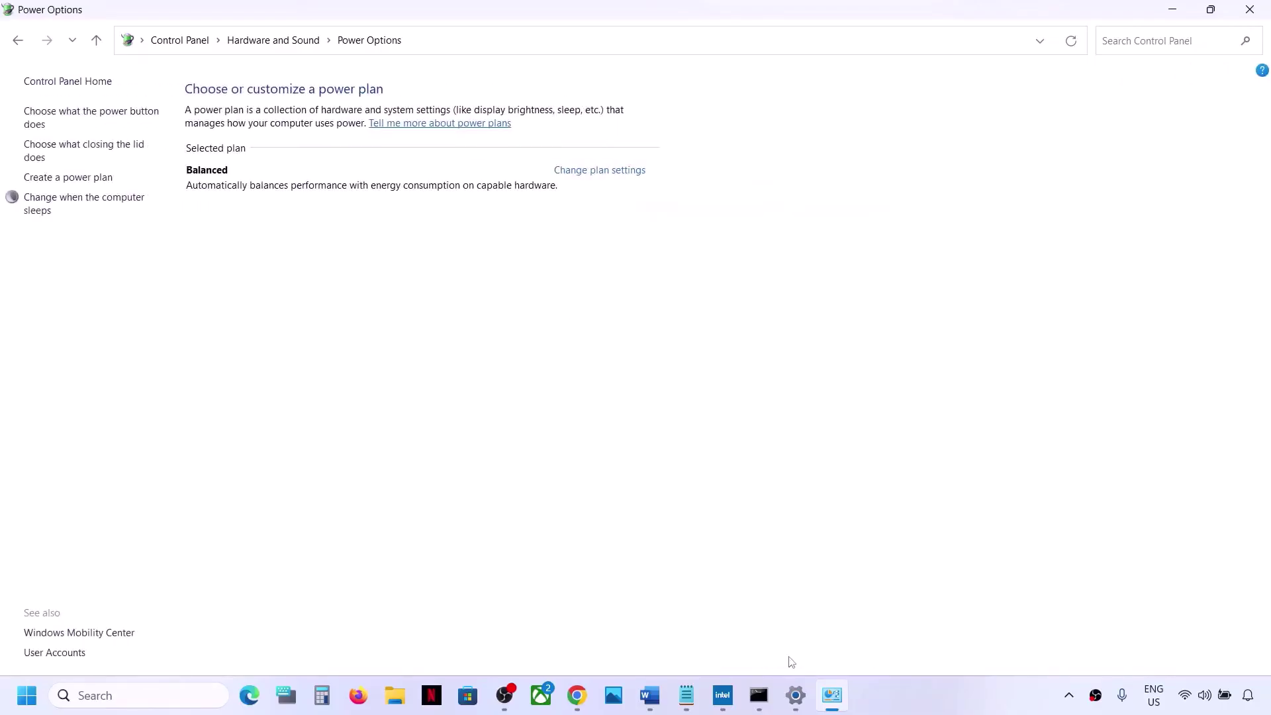
{"action": "left_click", "coordinate": [1248, 10]}
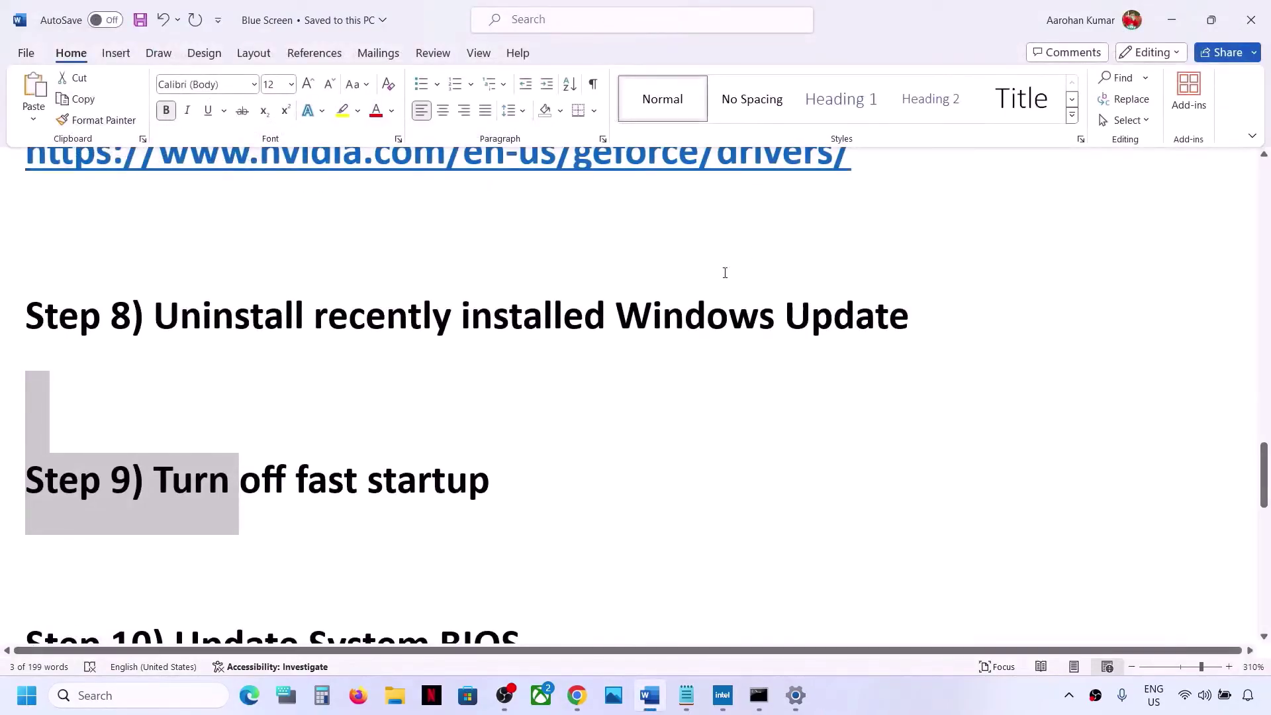
Highlight Update System BIOS in Step 10 of the Word notes, and glance at the Intel support page in Chrome.
{"action": "scroll", "coordinate": [336, 428], "scroll_direction": "down", "scroll_amount": 3}
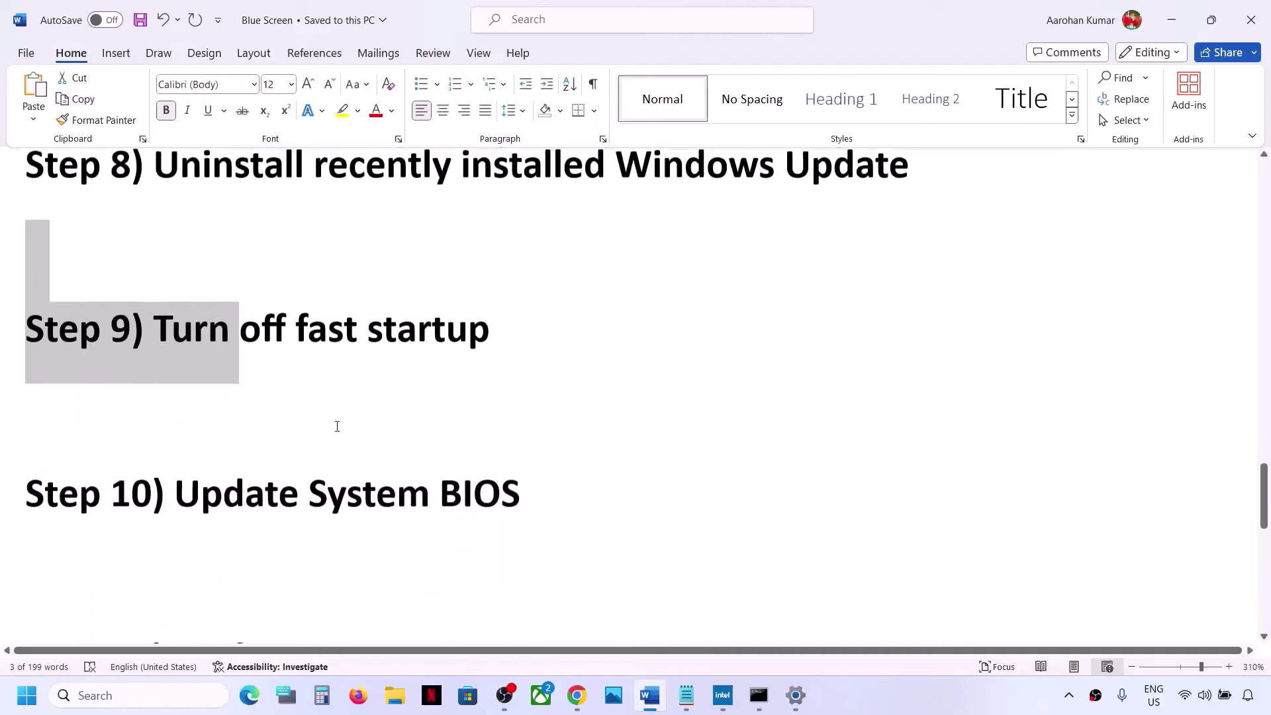
{"action": "left_click_drag", "start_coordinate": [187, 489], "coordinate": [465, 523]}
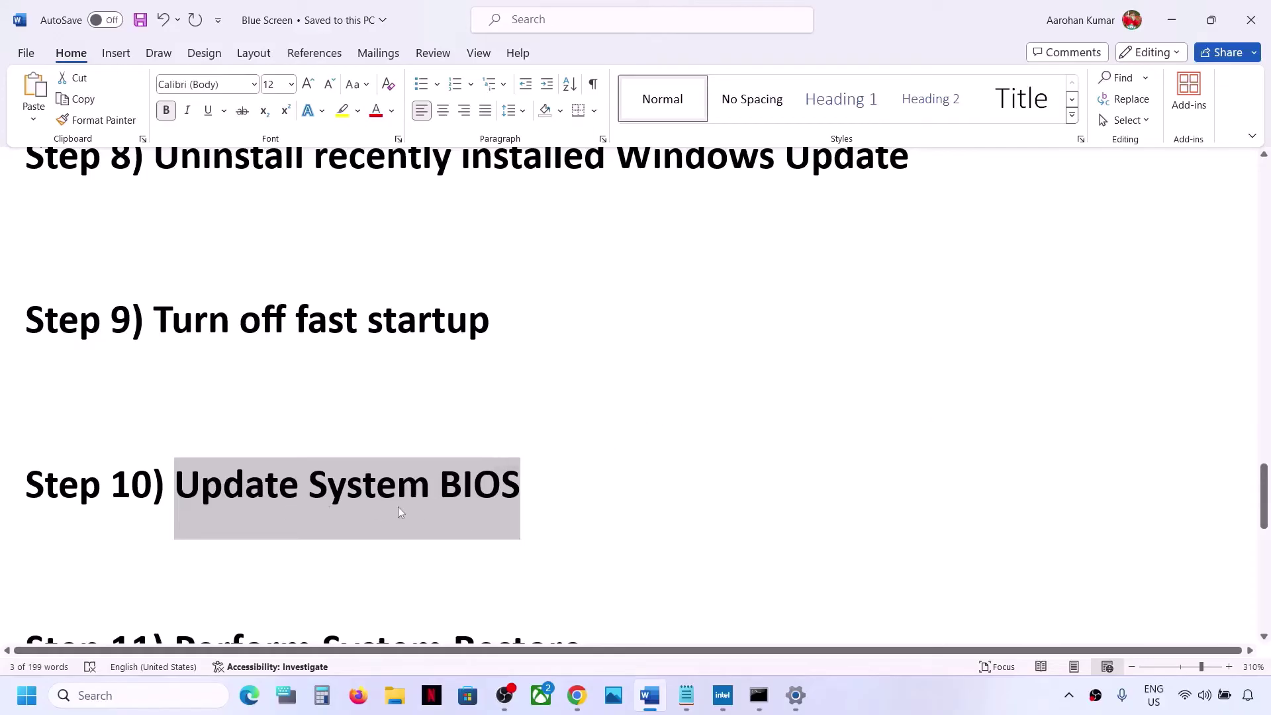
{"action": "left_click", "coordinate": [578, 703]}
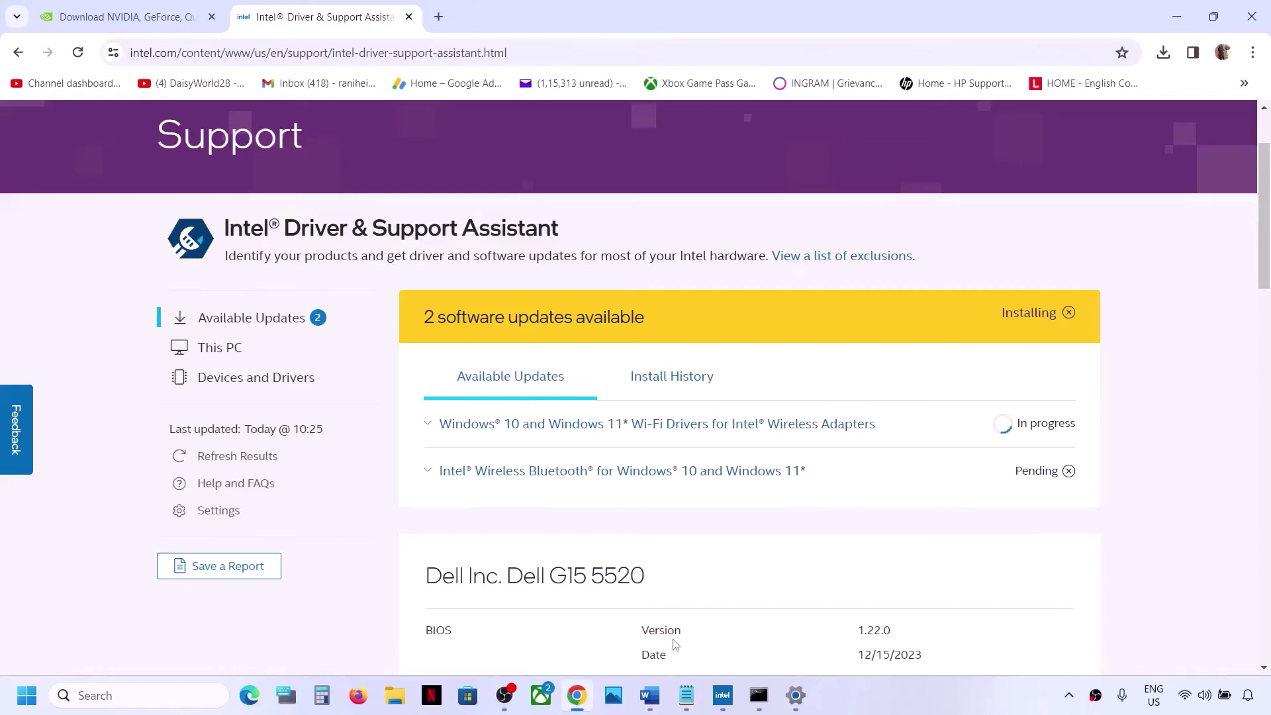
{"action": "left_click", "coordinate": [649, 708]}
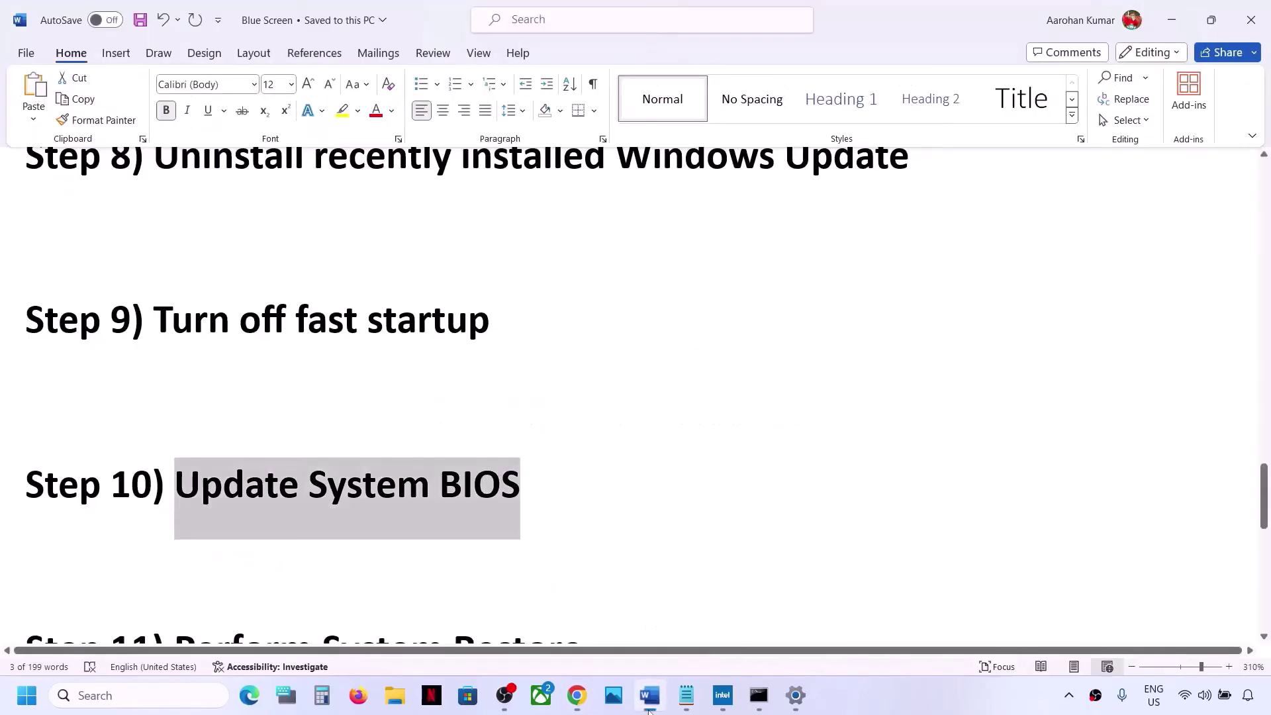
{"action": "left_click", "coordinate": [545, 492]}
{"action": "key", "text": "Return"}
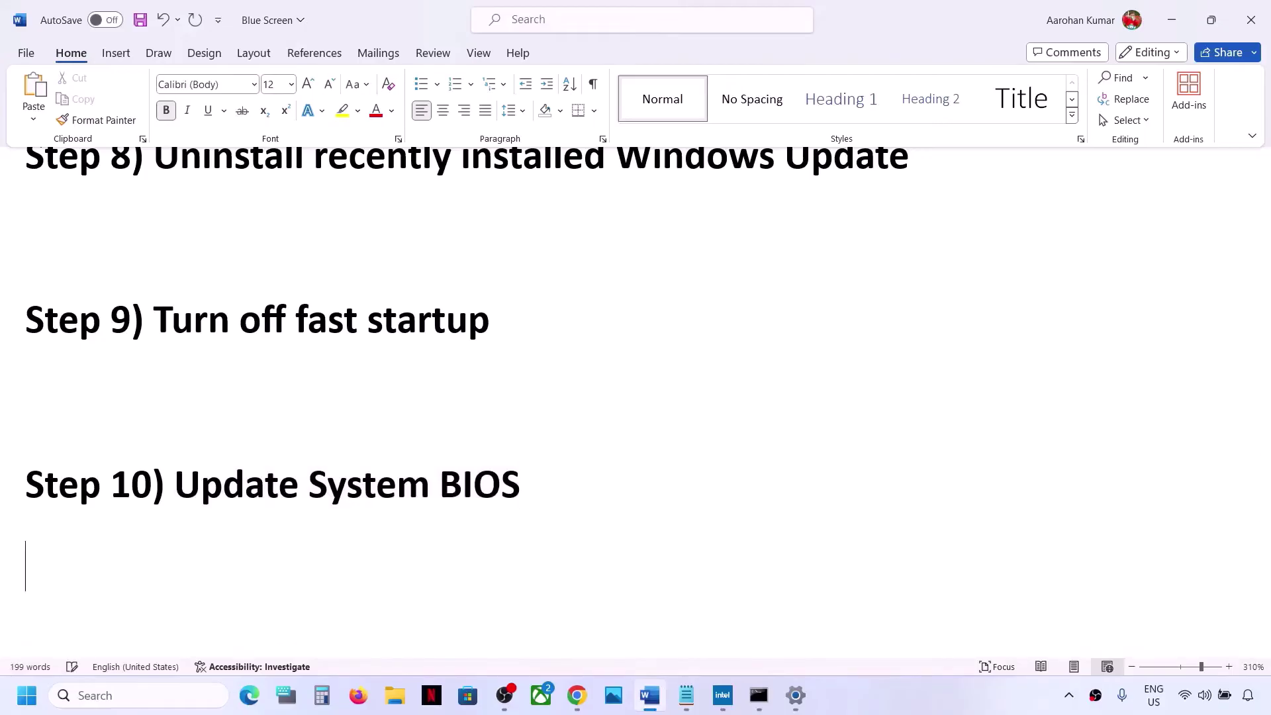
{"action": "type", "text": "Dee"}
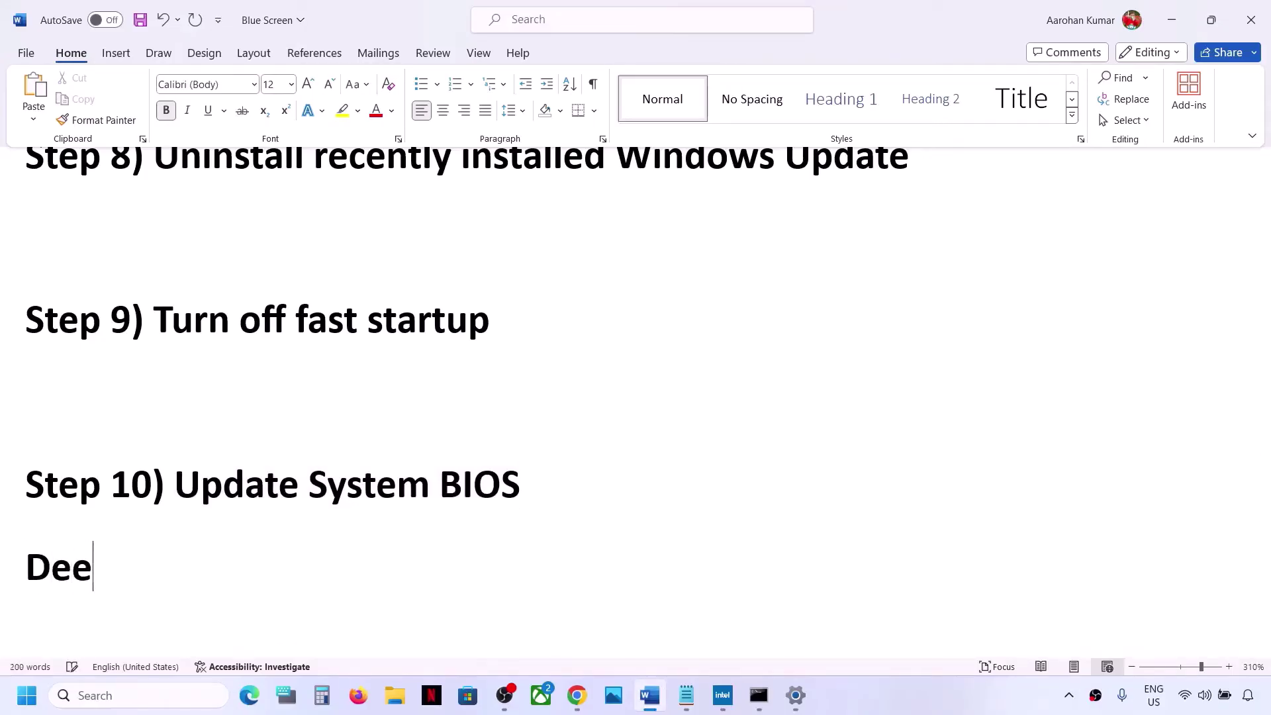
{"action": "key", "text": "BackSpace"}
{"action": "type", "text": "ll"}
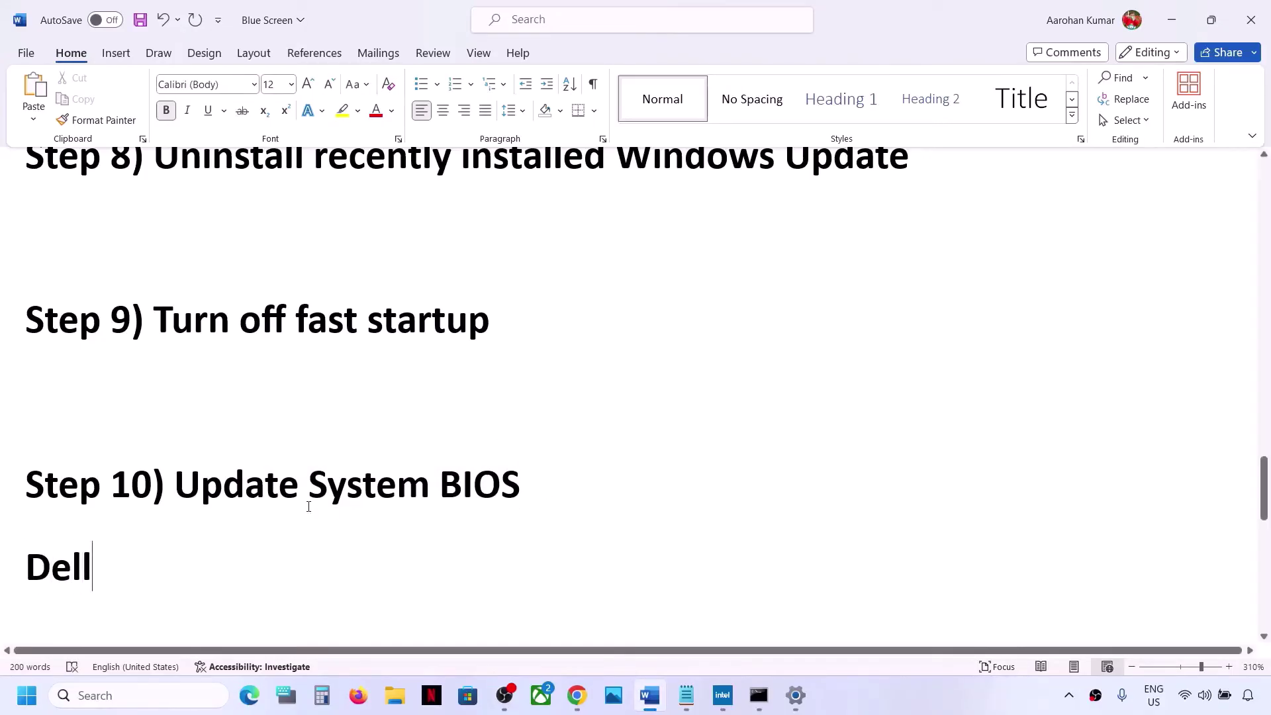
{"action": "left_click_drag", "start_coordinate": [145, 559], "coordinate": [1, 573]}
{"action": "key", "text": "BackSpace"}
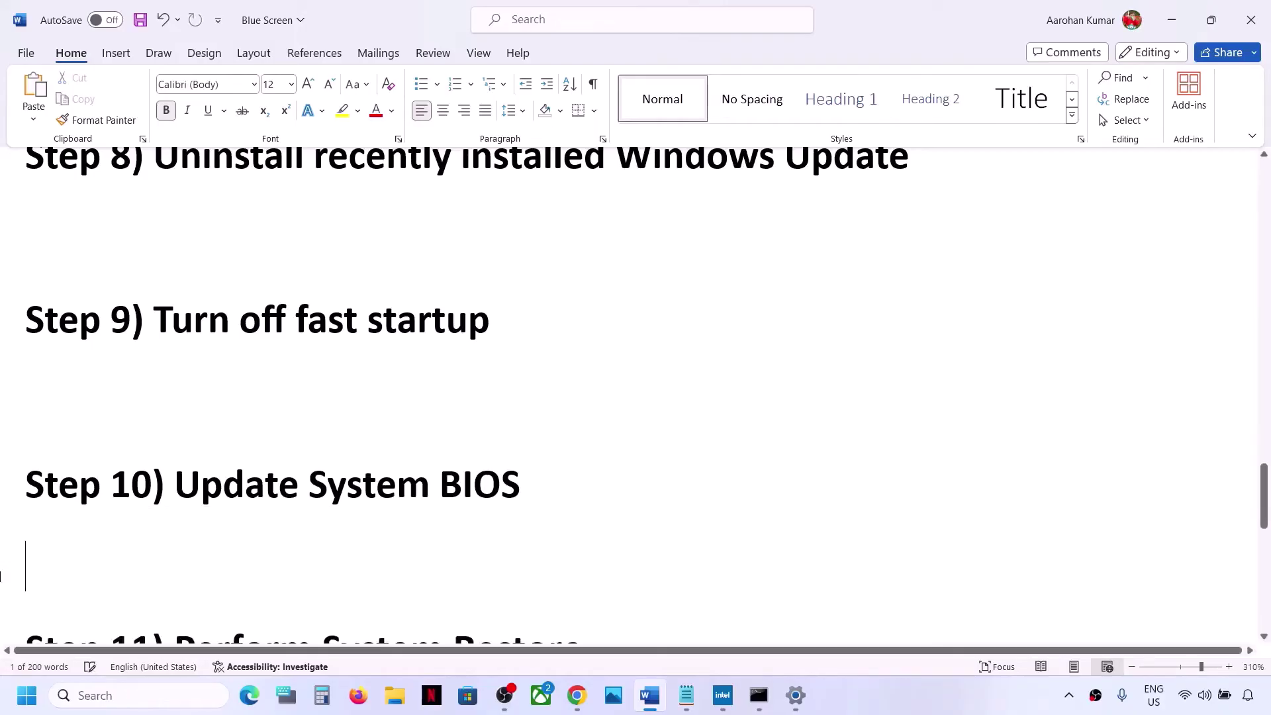
Switch to Chrome, search Google for Dell in a new tab and open Dell's Drivers & Downloads page.
{"action": "mouse_move", "coordinate": [570, 695]}
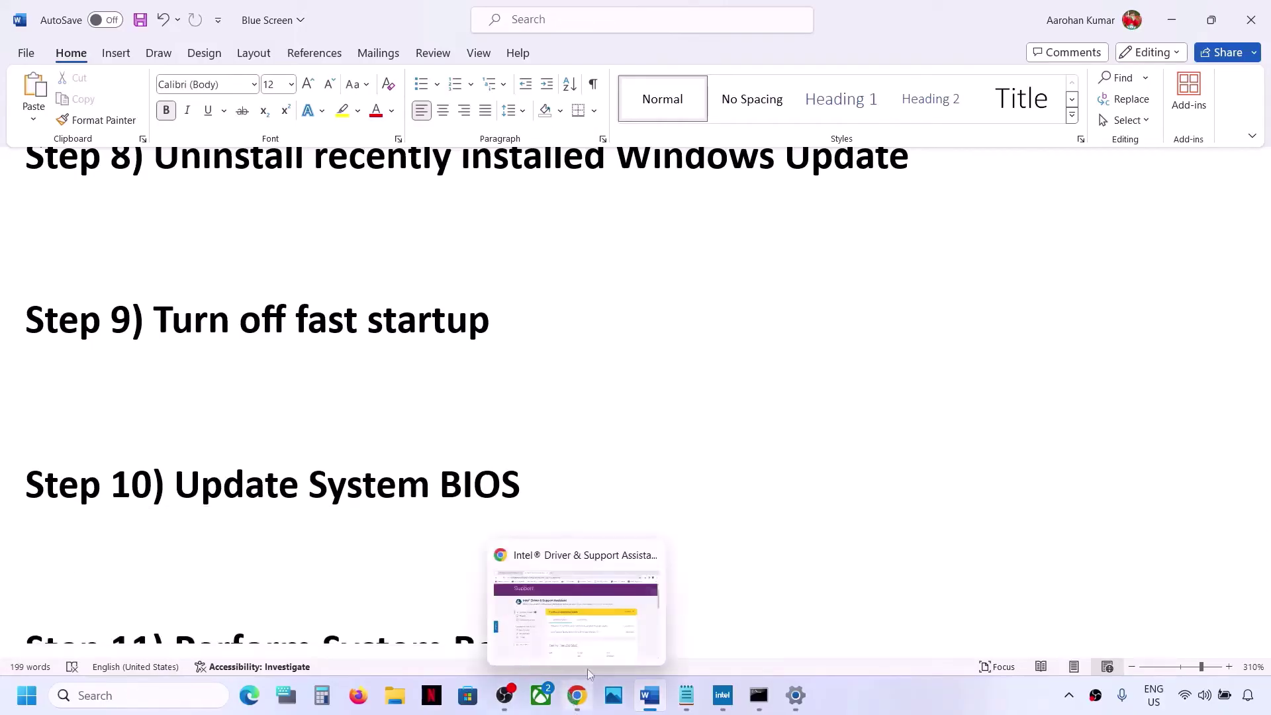
{"action": "left_click", "coordinate": [597, 612]}
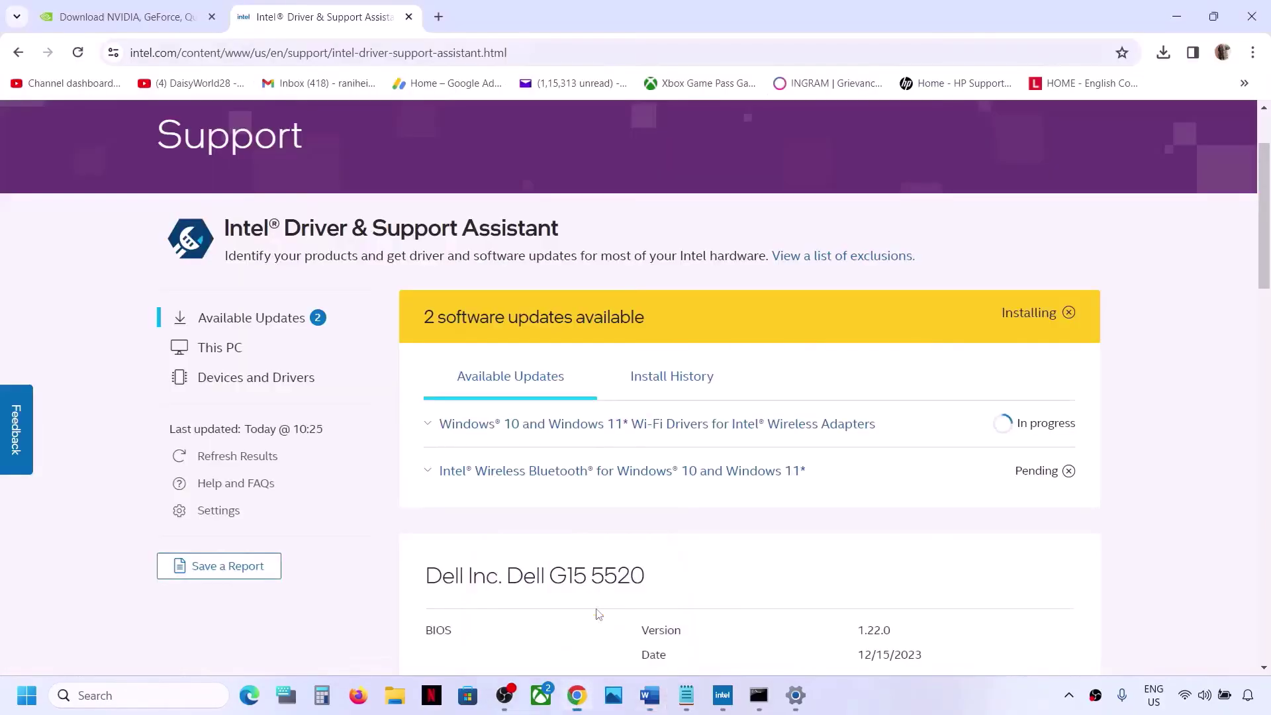
{"action": "left_click", "coordinate": [438, 16]}
{"action": "type", "text": "Dell"}
{"action": "key", "text": "Return"}
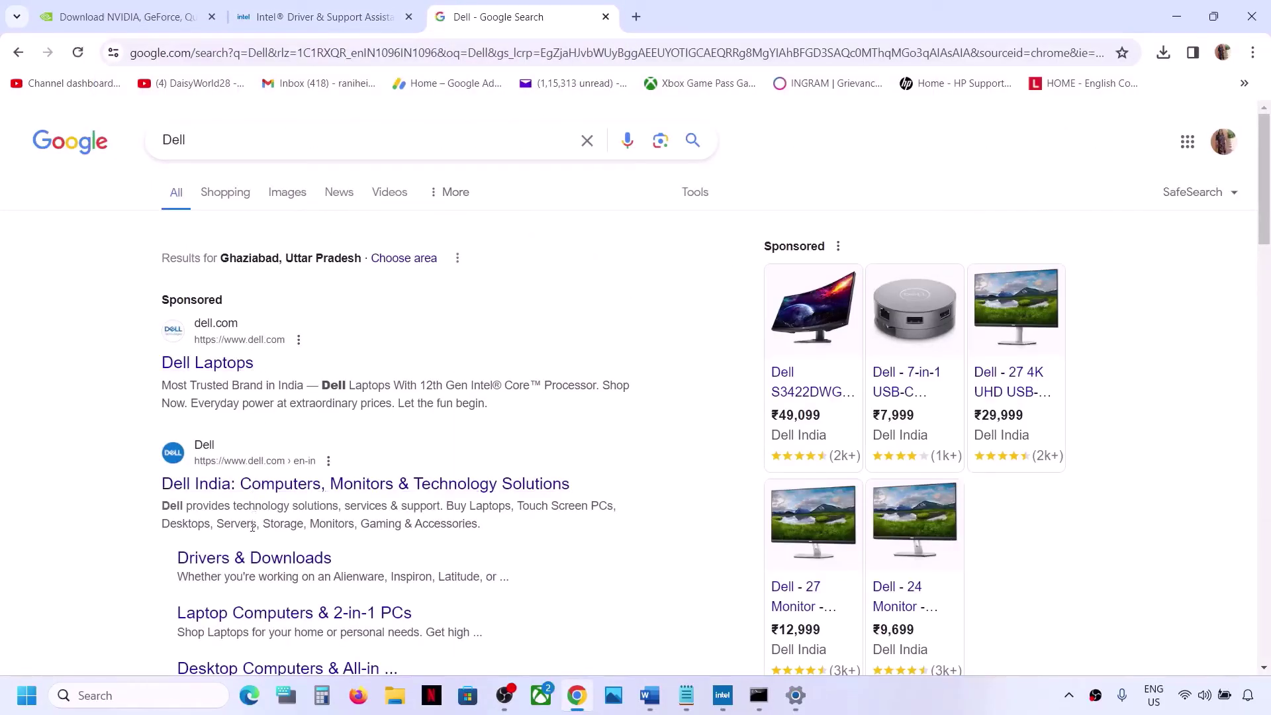
{"action": "left_click", "coordinate": [242, 563]}
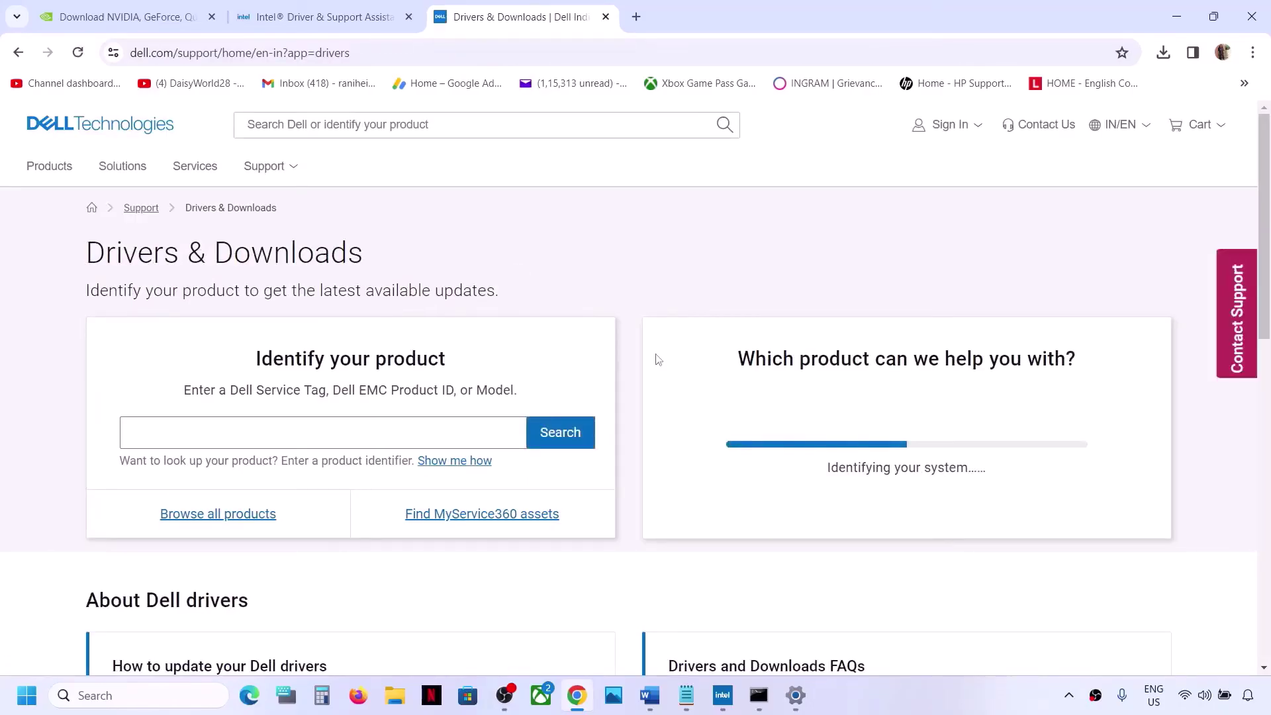
Browse all Dell products to Computers, Laptops, G Series and select the Dell G15 5511.
{"action": "scroll", "coordinate": [555, 321], "scroll_direction": "down", "scroll_amount": 2}
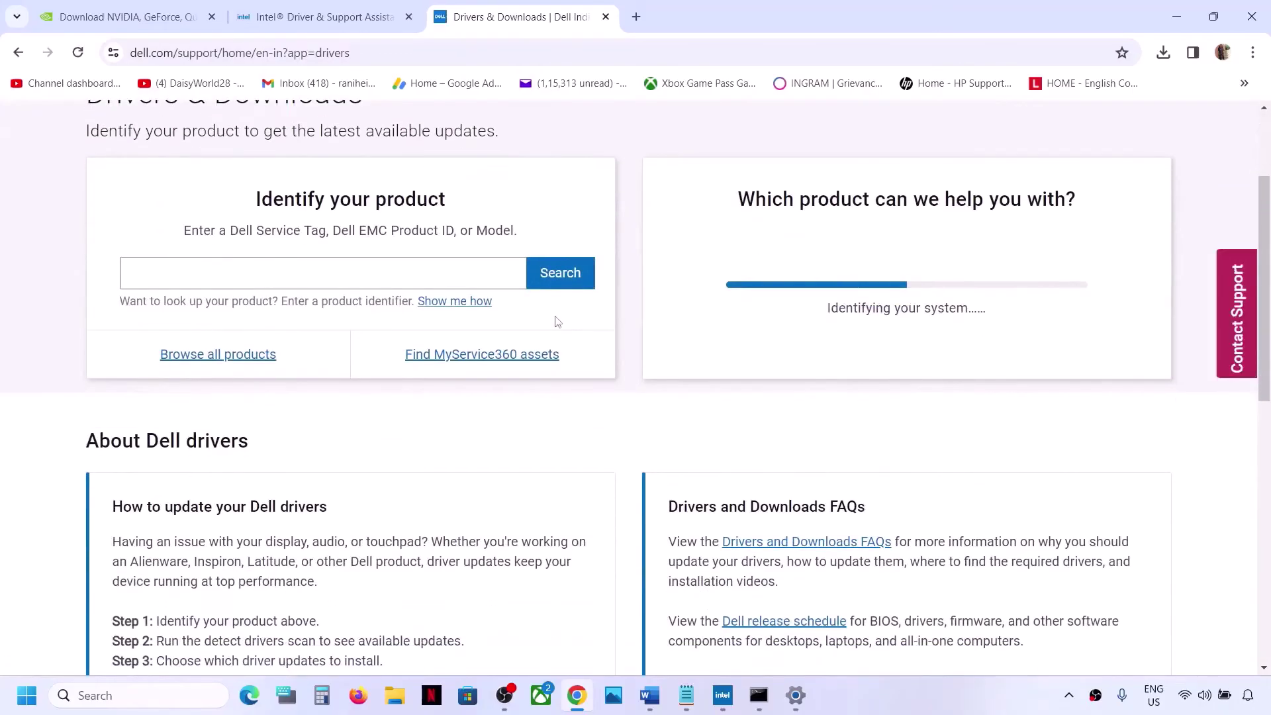
{"action": "scroll", "coordinate": [556, 321], "scroll_direction": "up", "scroll_amount": 1}
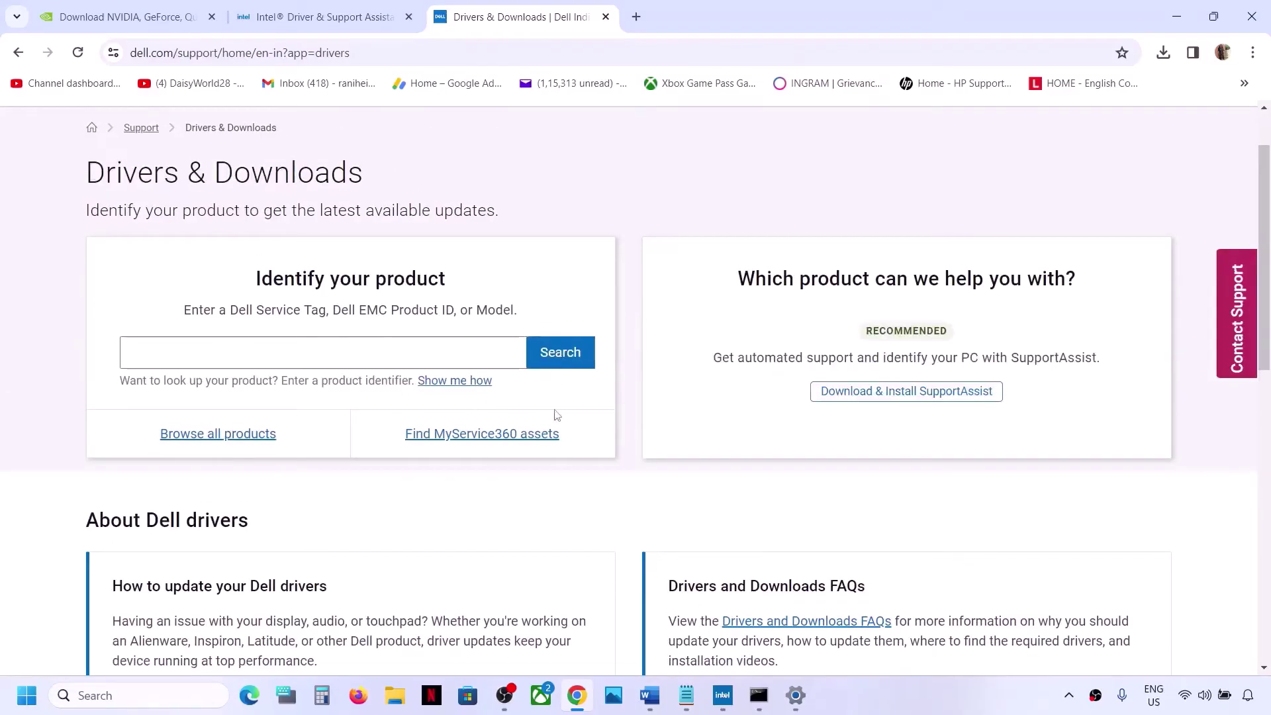
{"action": "left_click", "coordinate": [228, 438]}
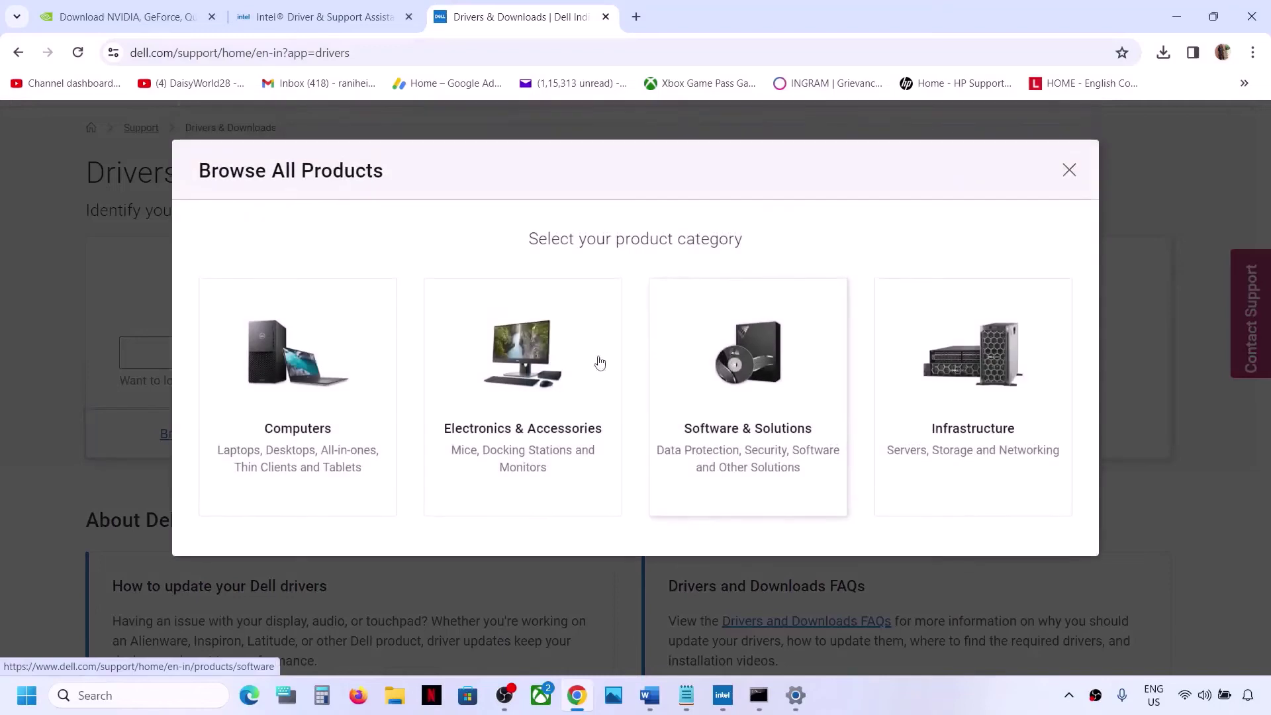
{"action": "left_click", "coordinate": [276, 391]}
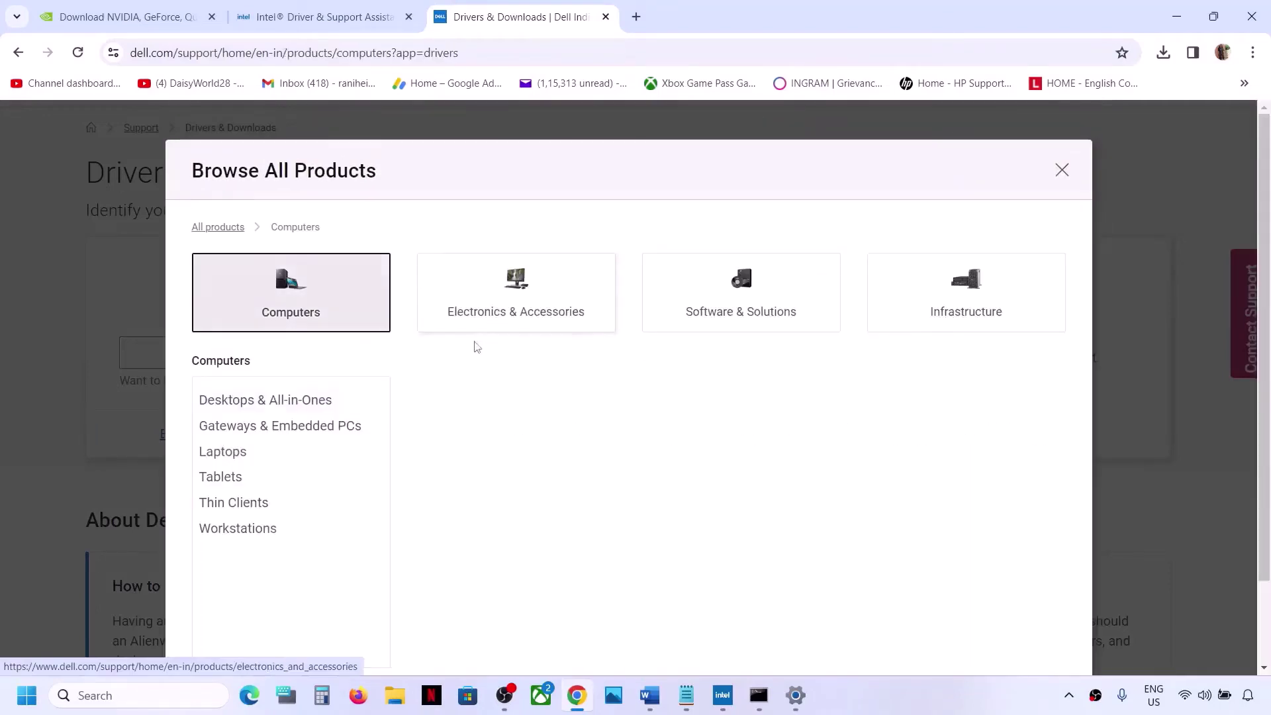
{"action": "left_click", "coordinate": [235, 453]}
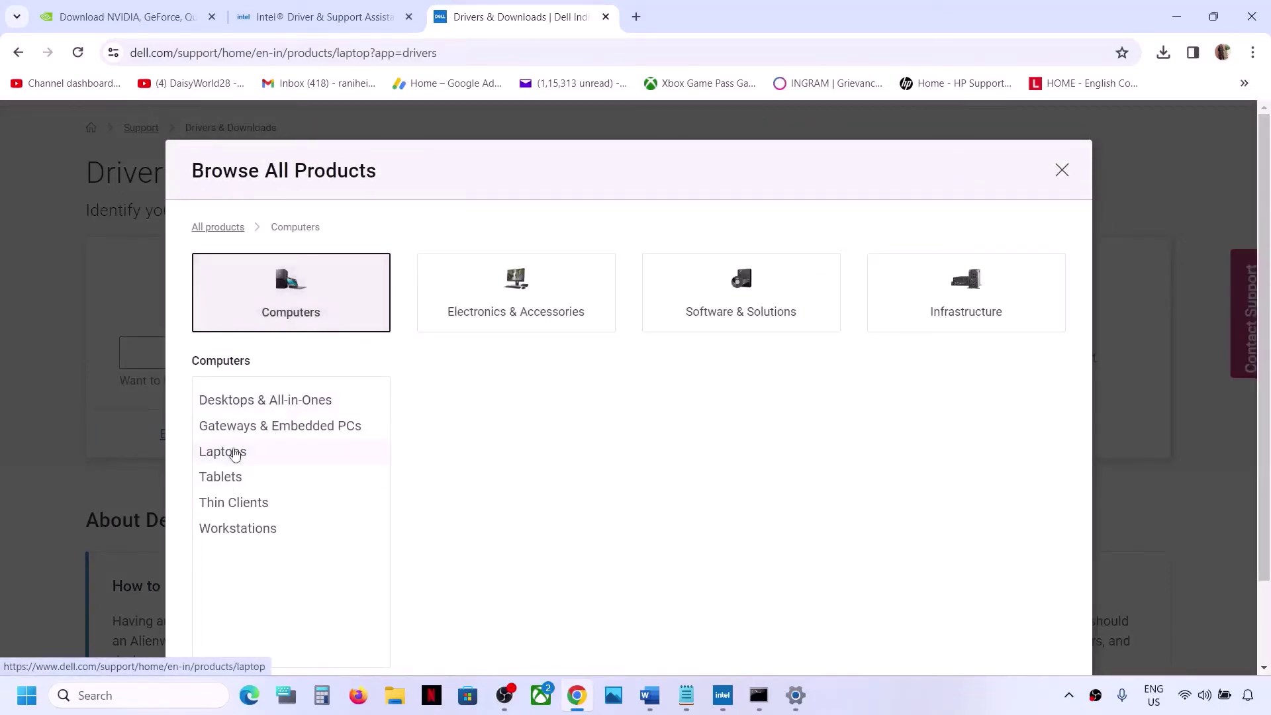
{"action": "left_click", "coordinate": [469, 457]}
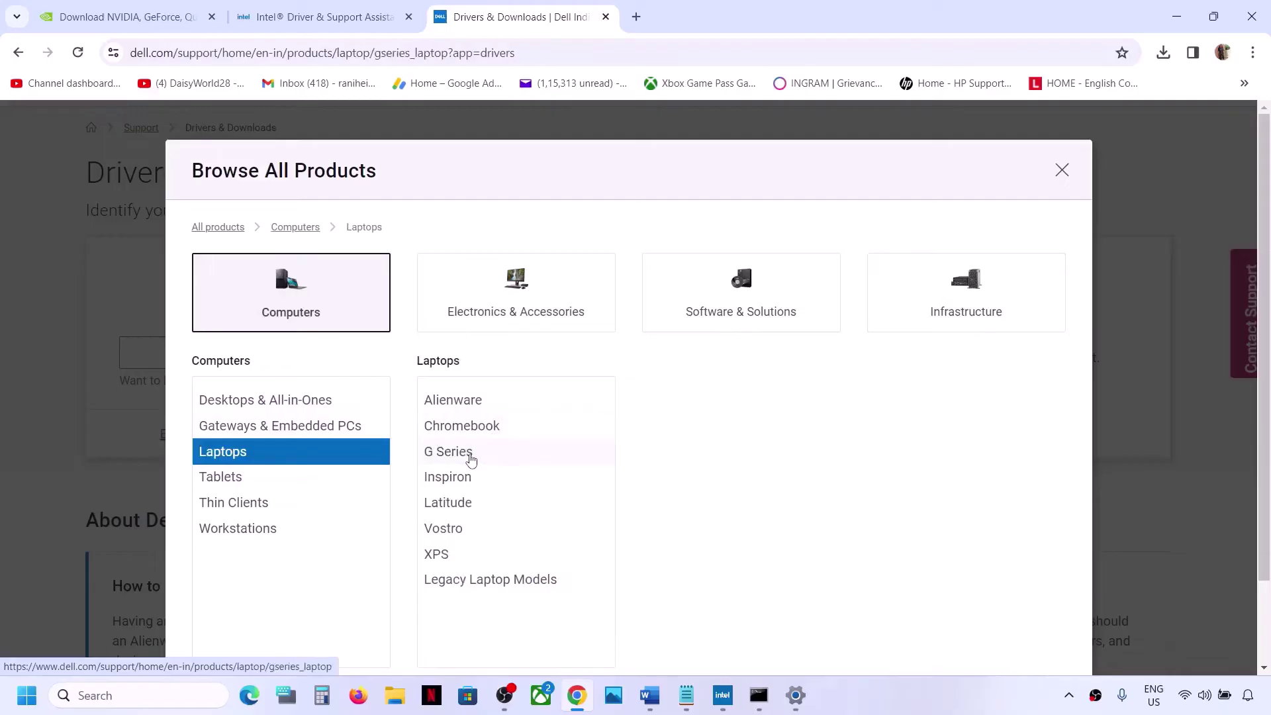
{"action": "left_click", "coordinate": [742, 427]}
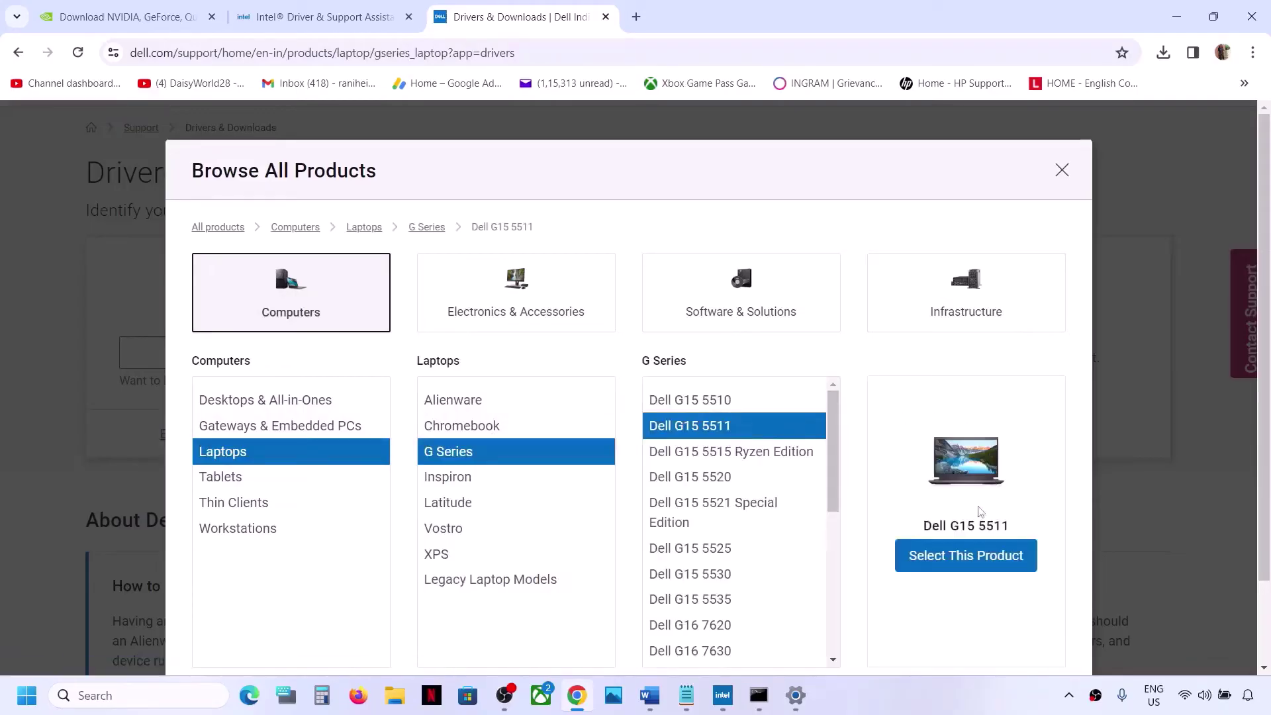
{"action": "left_click", "coordinate": [982, 556]}
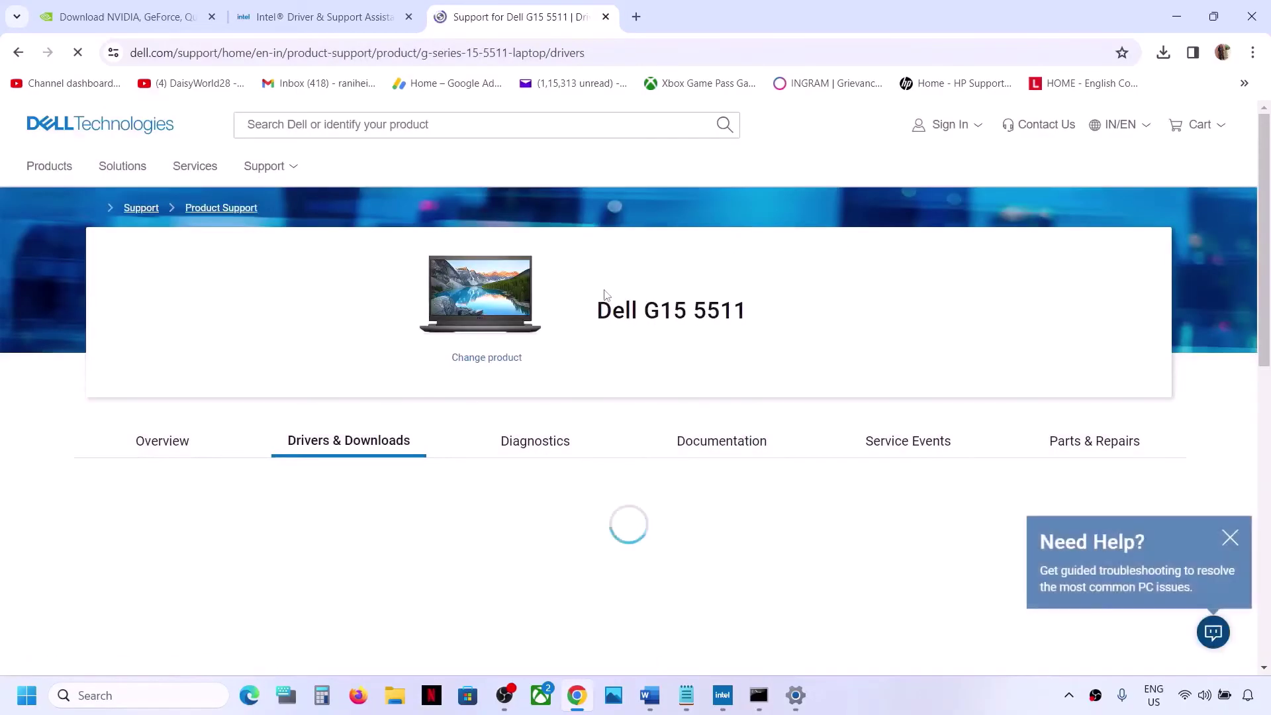
Expand the complete driver list, filter its download type to System BIOS, and check the laptop's battery charge.
{"action": "scroll", "coordinate": [580, 415], "scroll_direction": "down", "scroll_amount": 2}
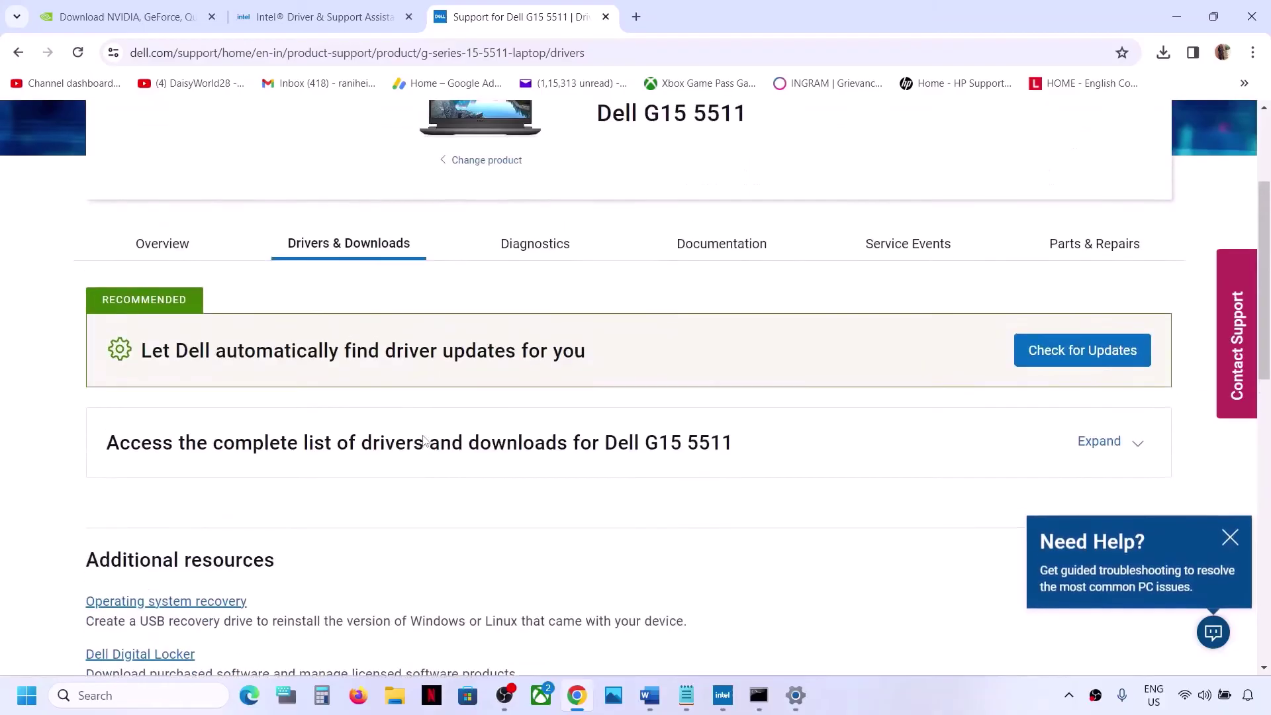
{"action": "left_click", "coordinate": [1134, 456]}
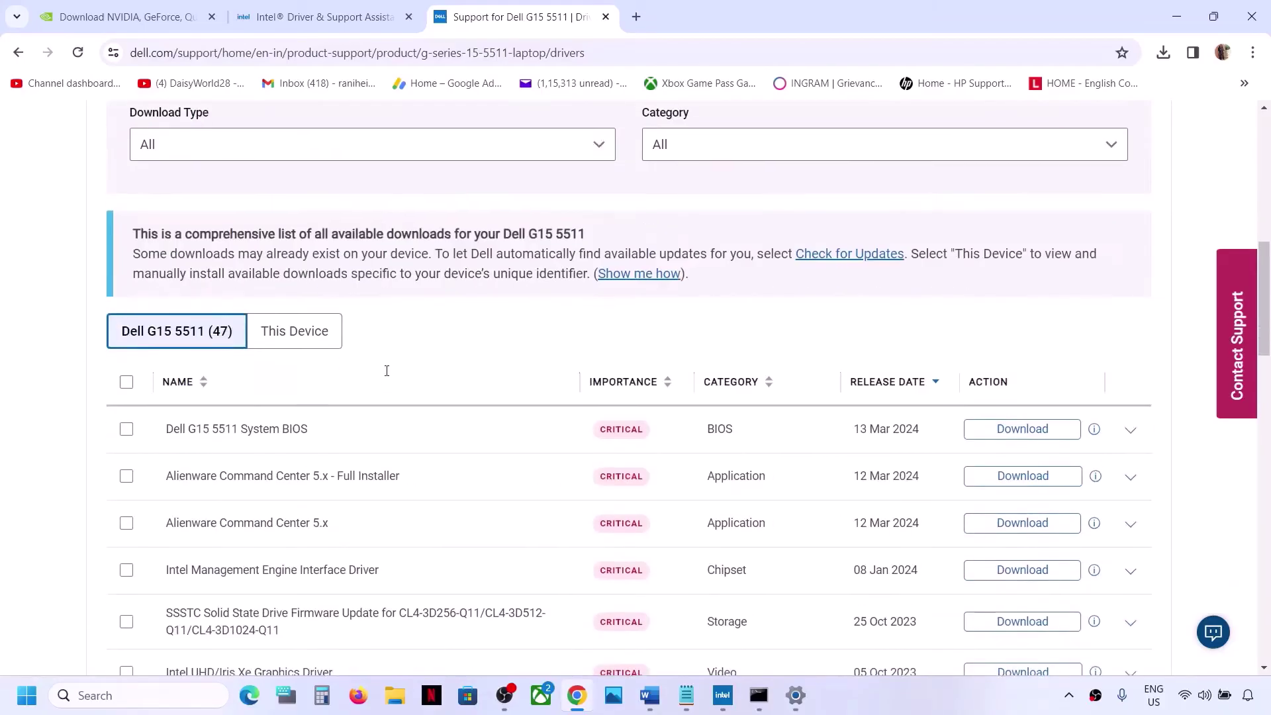
{"action": "left_click", "coordinate": [506, 145]}
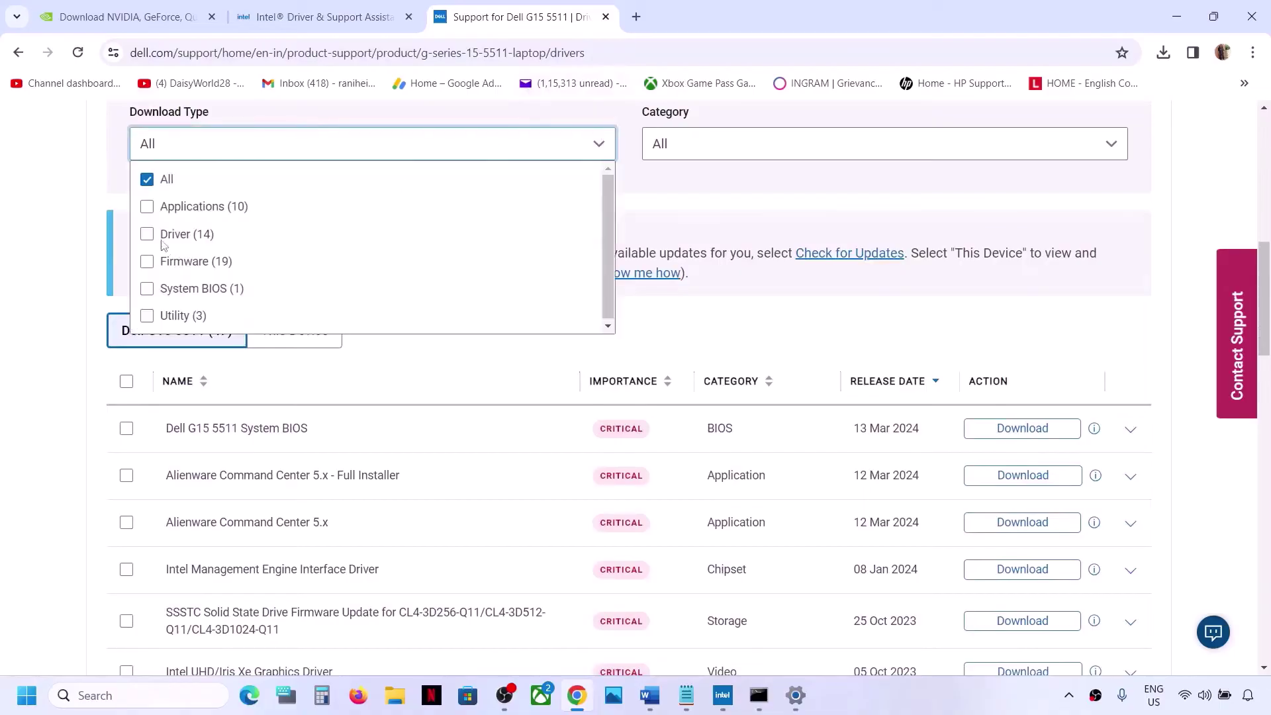
{"action": "left_click", "coordinate": [147, 289]}
{"action": "left_click", "coordinate": [425, 336]}
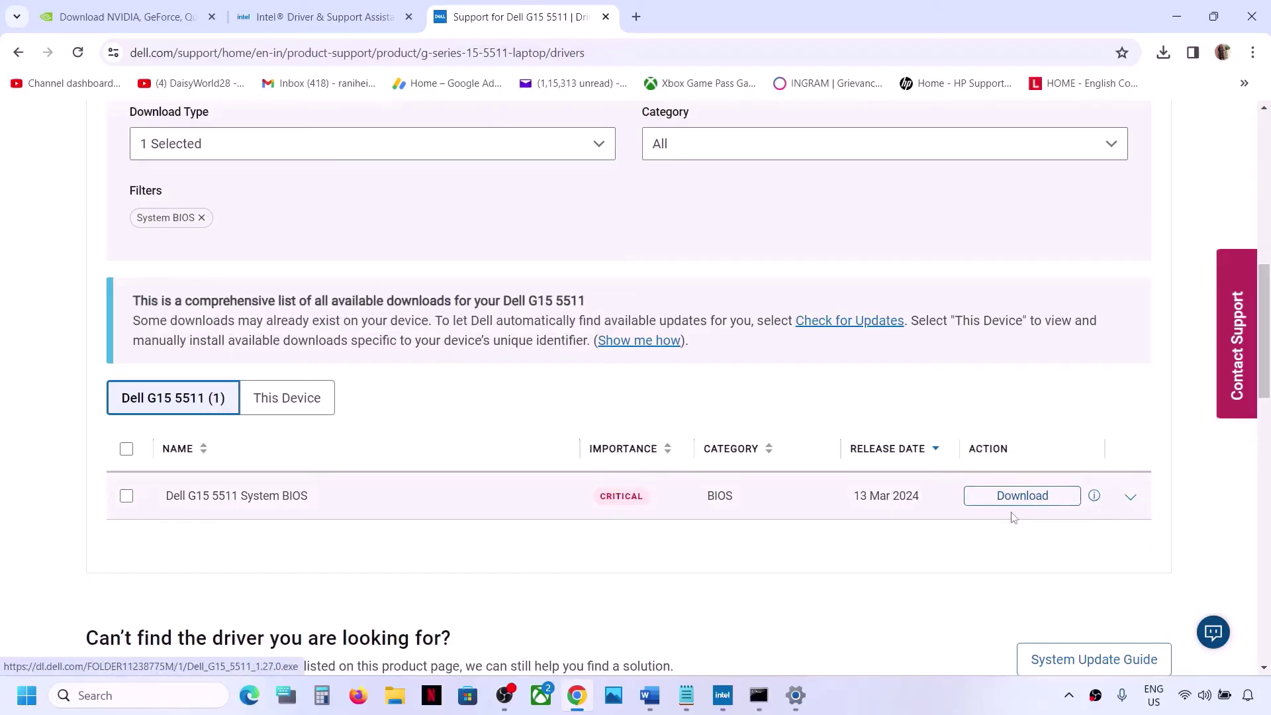
{"action": "left_click", "coordinate": [1222, 704]}
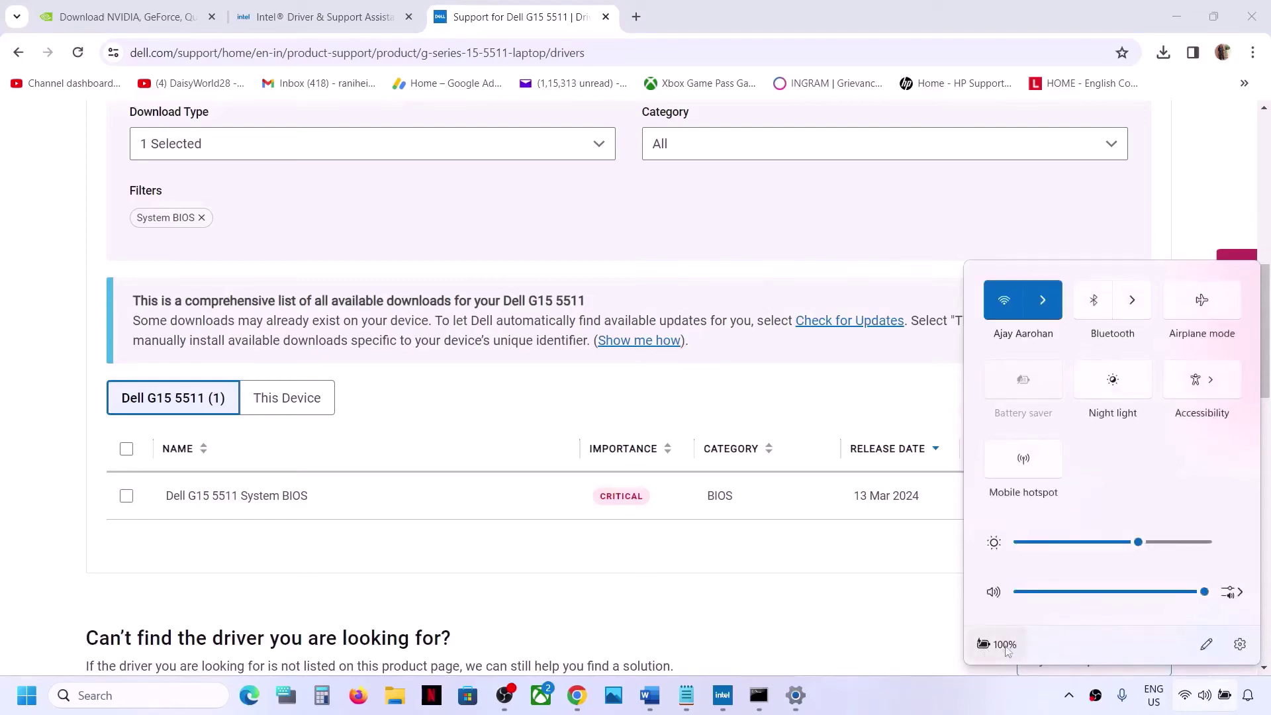
{"action": "mouse_move", "coordinate": [1005, 647]}
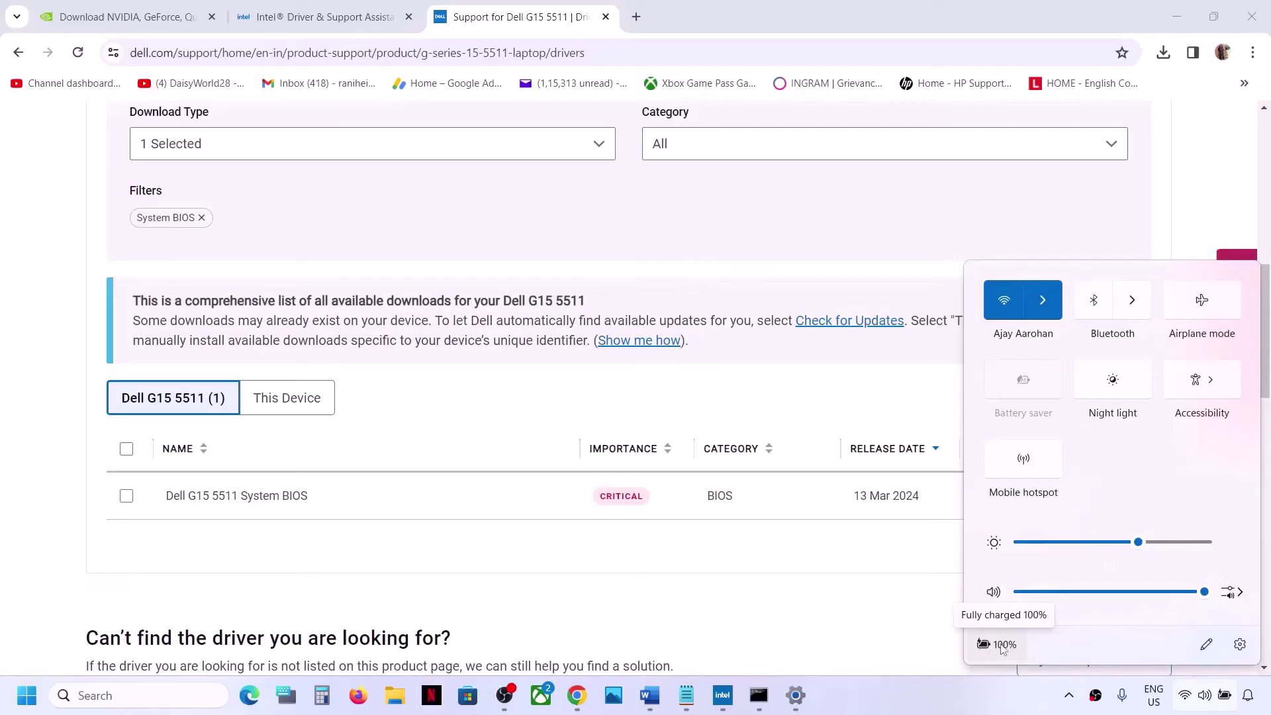
Switch to the Word notes and copy "System Restore" from the Step 11 heading.
{"action": "left_click", "coordinate": [654, 708]}
{"action": "scroll", "coordinate": [417, 515], "scroll_direction": "down", "scroll_amount": 3}
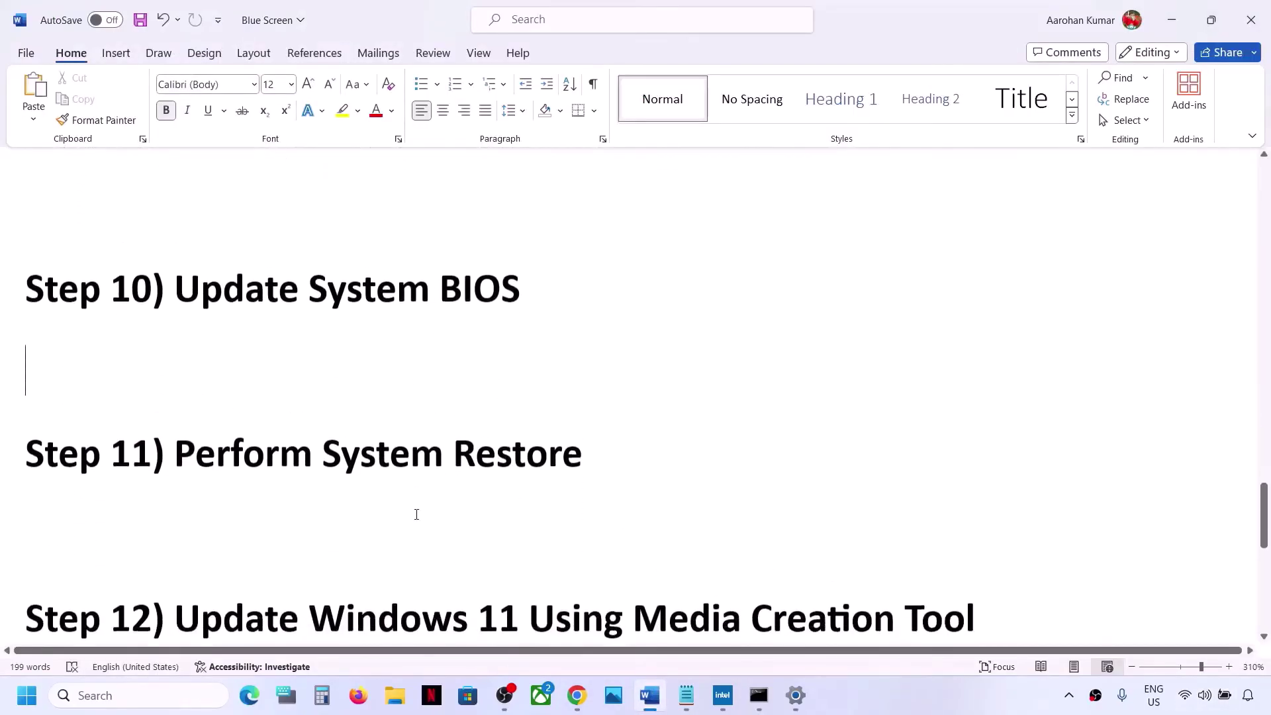
{"action": "scroll", "coordinate": [244, 548], "scroll_direction": "up", "scroll_amount": 1}
{"action": "left_click_drag", "start_coordinate": [185, 553], "coordinate": [380, 548]}
{"action": "key", "text": "ctrl+c"}
{"action": "left_click", "coordinate": [563, 552]}
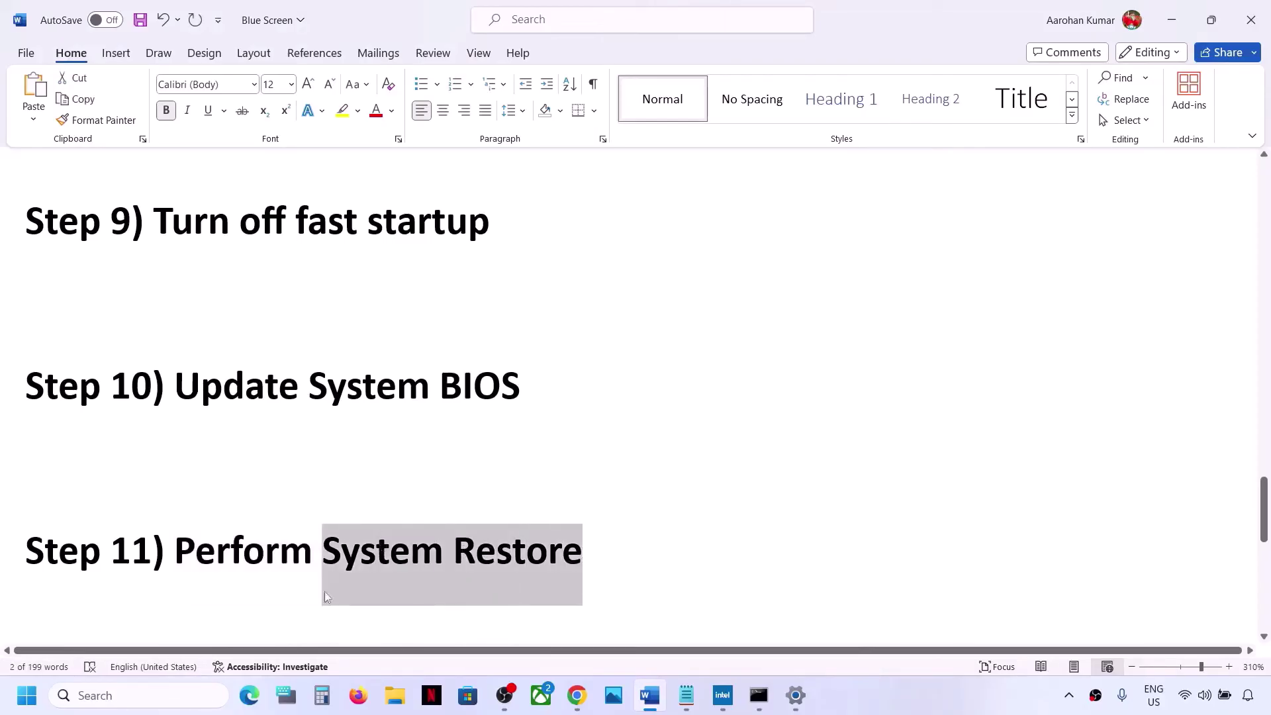
Search Windows for System Restore, open Create a restore point and launch the System Restore wizard.
{"action": "left_click", "coordinate": [178, 702]}
{"action": "key", "text": "ctrl+v"}
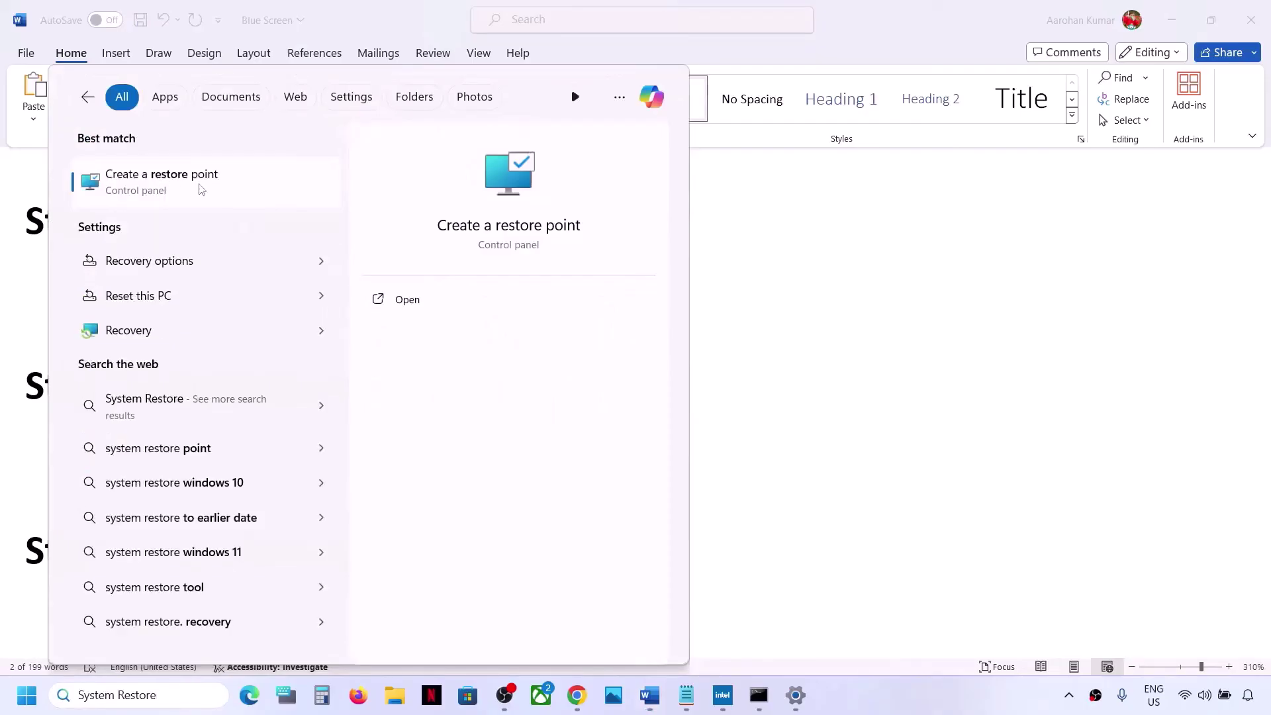
{"action": "left_click", "coordinate": [203, 189]}
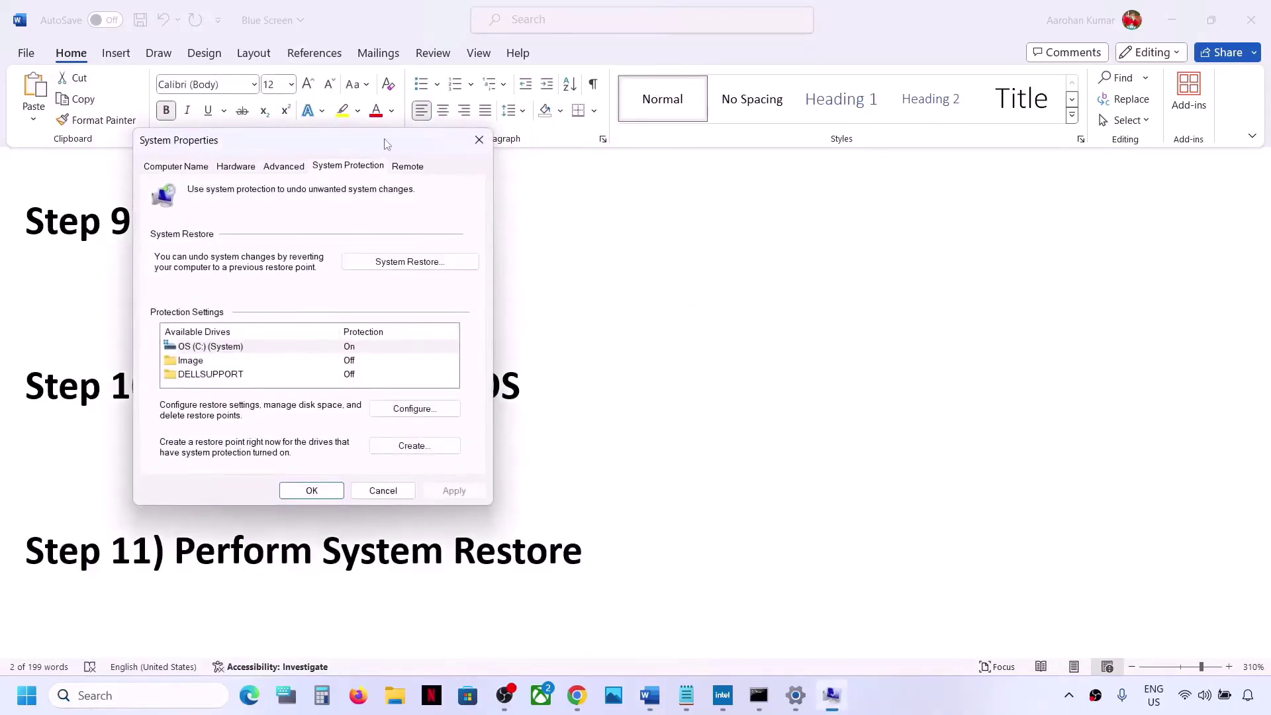
{"action": "left_click_drag", "start_coordinate": [387, 143], "coordinate": [768, 215]}
{"action": "left_click", "coordinate": [773, 338]}
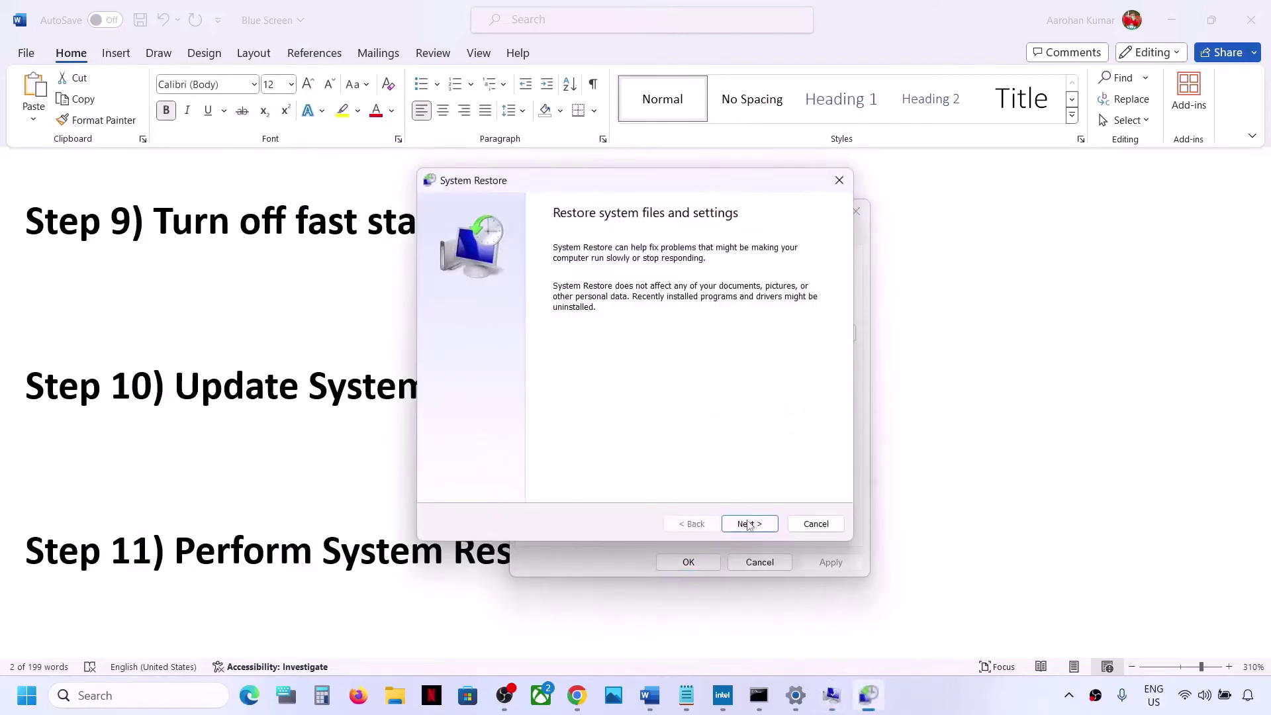
Take the 3/12/2024 12:48:30 PM Language Pack Removal restore point to the confirmation page, cancel the restore and close System Properties.
{"action": "left_click", "coordinate": [748, 523]}
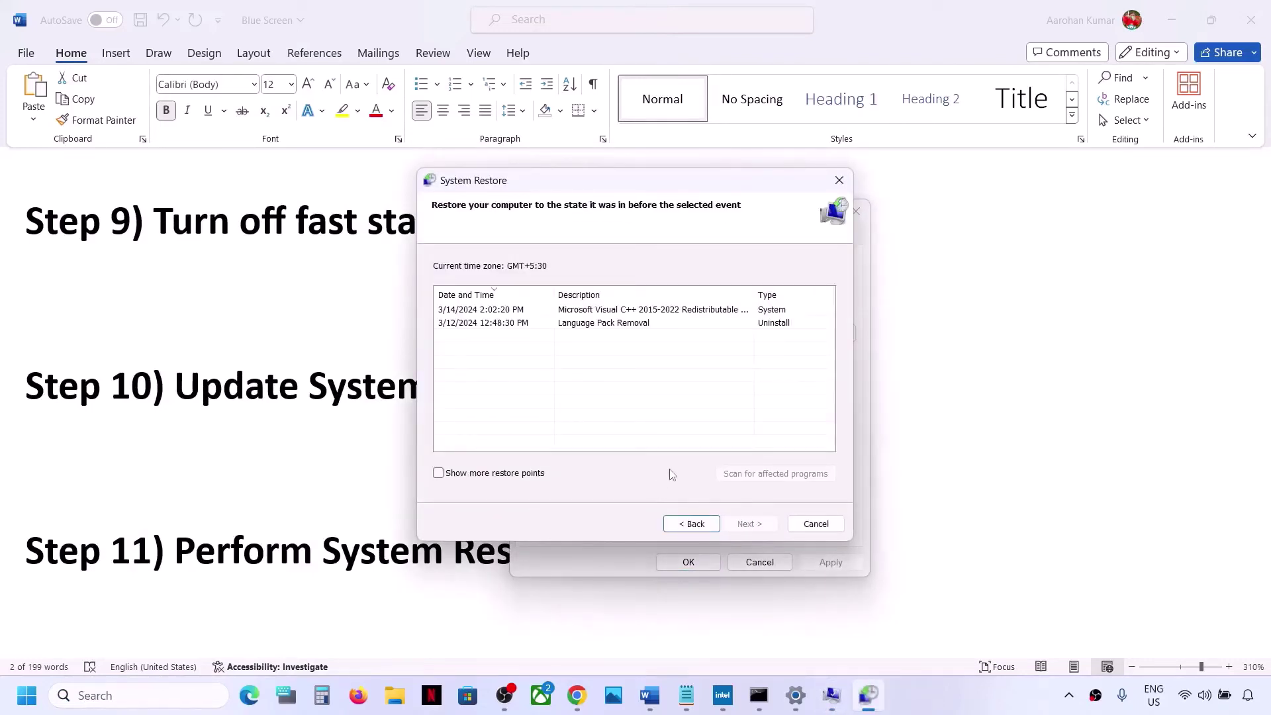
{"action": "left_click", "coordinate": [694, 524]}
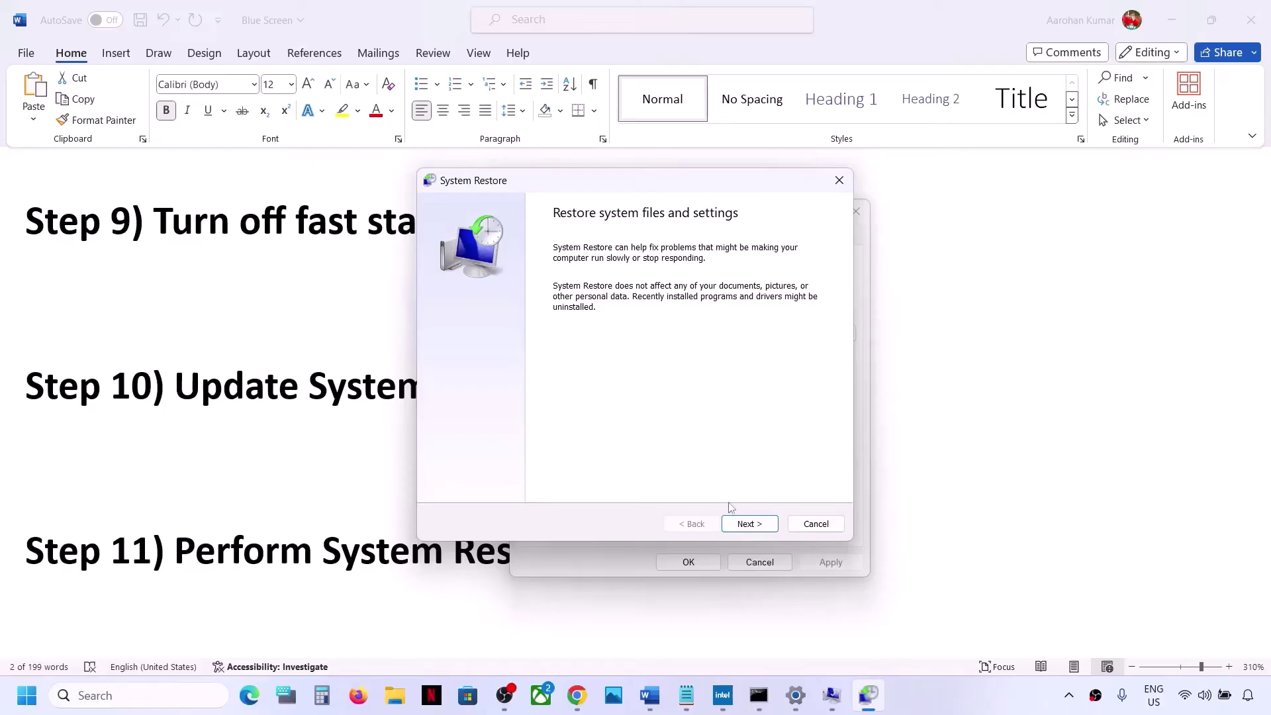
{"action": "left_click", "coordinate": [744, 523]}
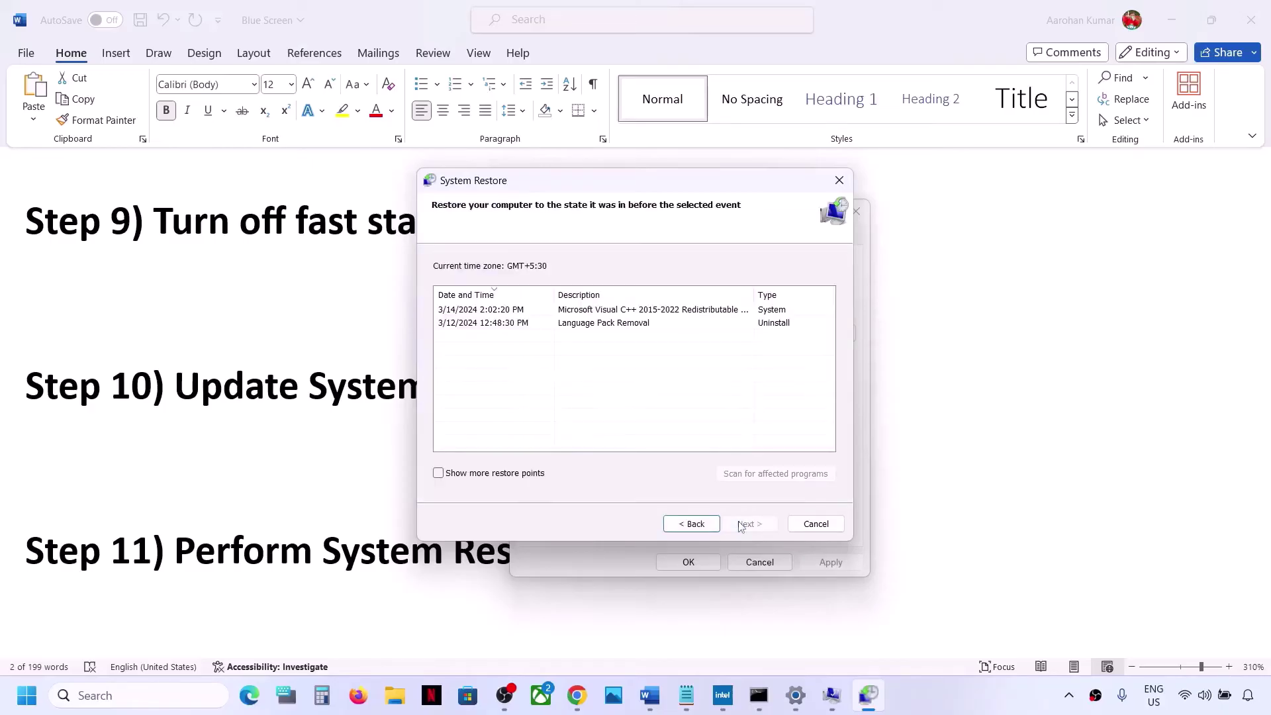
{"action": "left_click", "coordinate": [501, 326]}
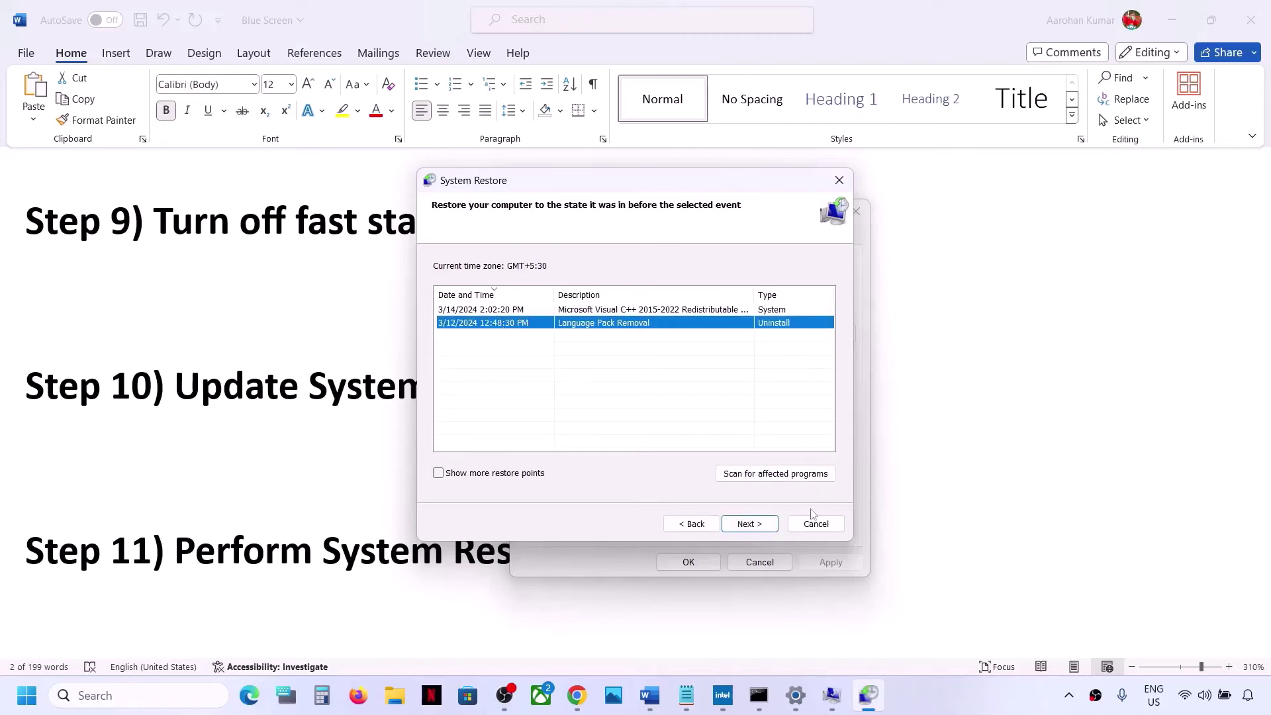
{"action": "left_click", "coordinate": [771, 524]}
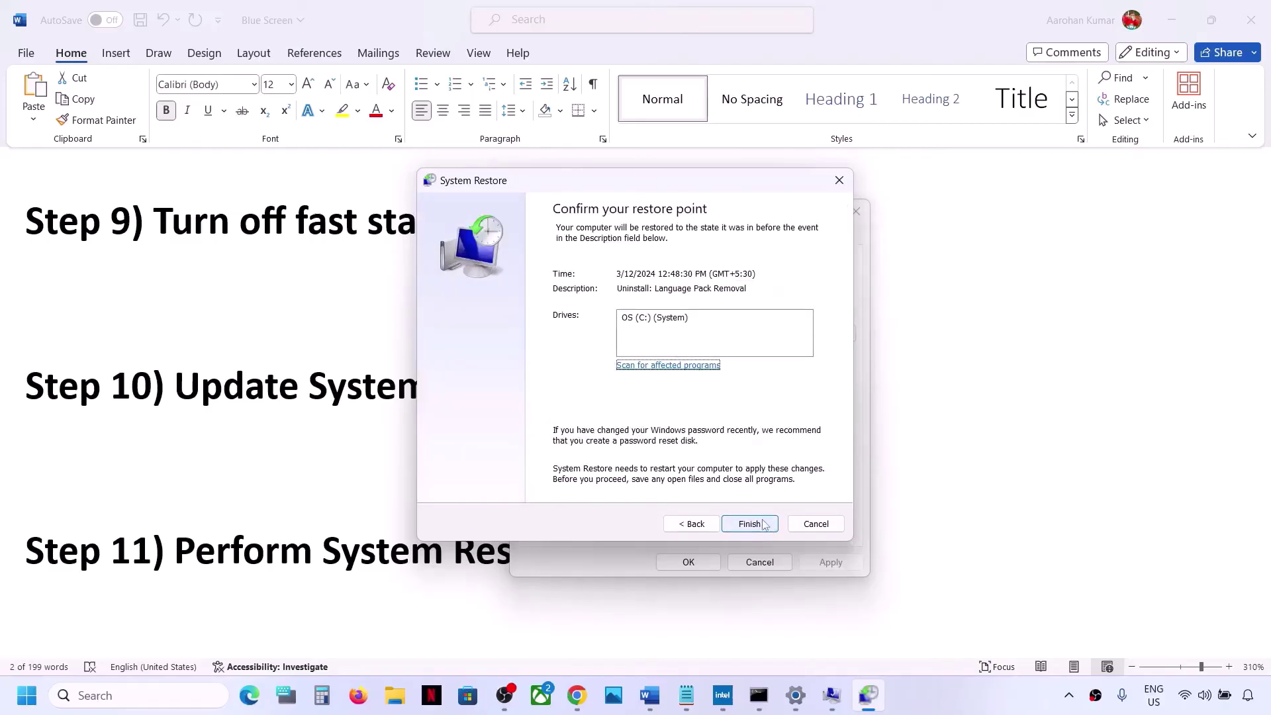
{"action": "left_click", "coordinate": [815, 524]}
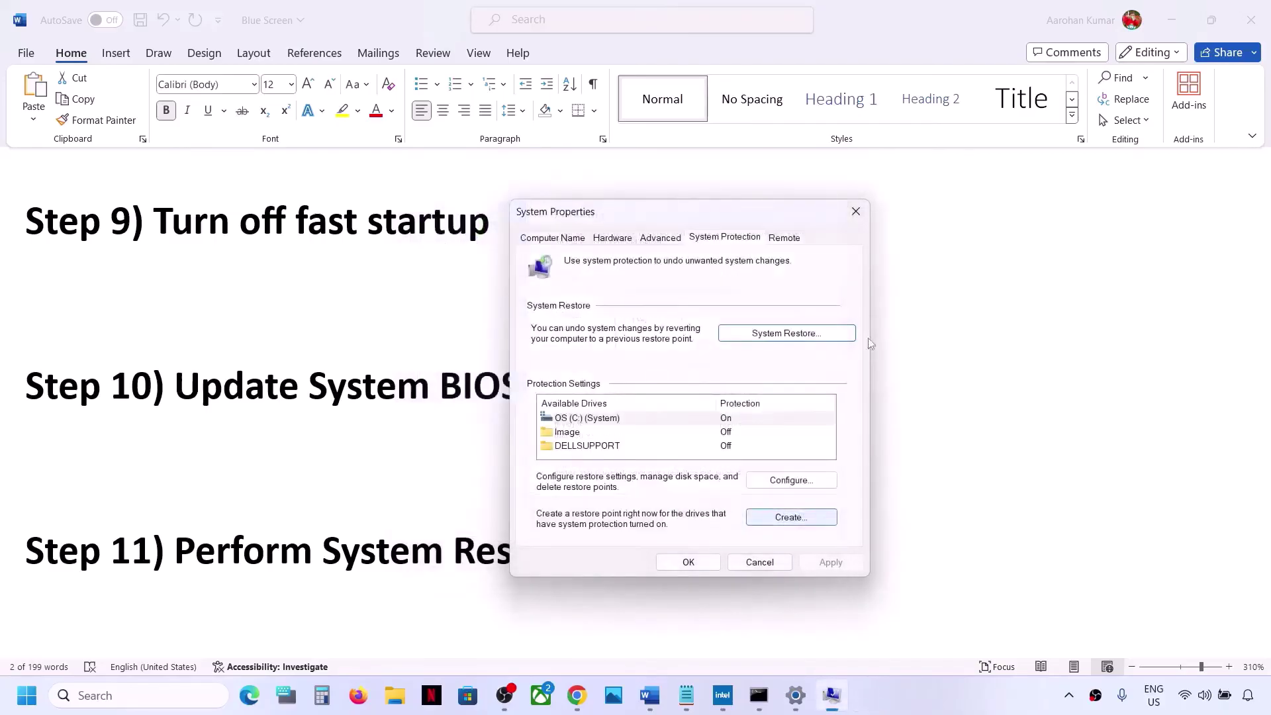
{"action": "left_click", "coordinate": [855, 211]}
Highlight "Update Windows 11 Using Media Creation Tool" in the Step 12 heading of the Word notes.
{"action": "scroll", "coordinate": [324, 448], "scroll_direction": "down", "scroll_amount": 3}
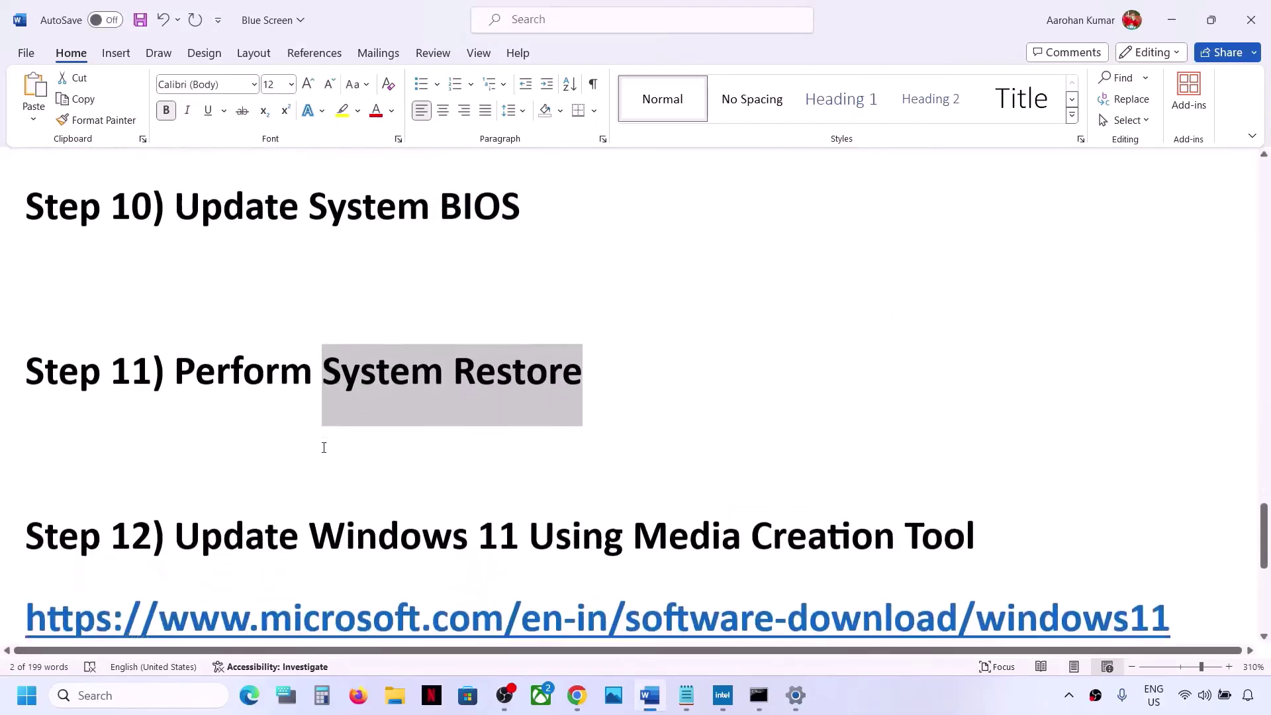
{"action": "left_click_drag", "start_coordinate": [186, 474], "coordinate": [998, 459]}
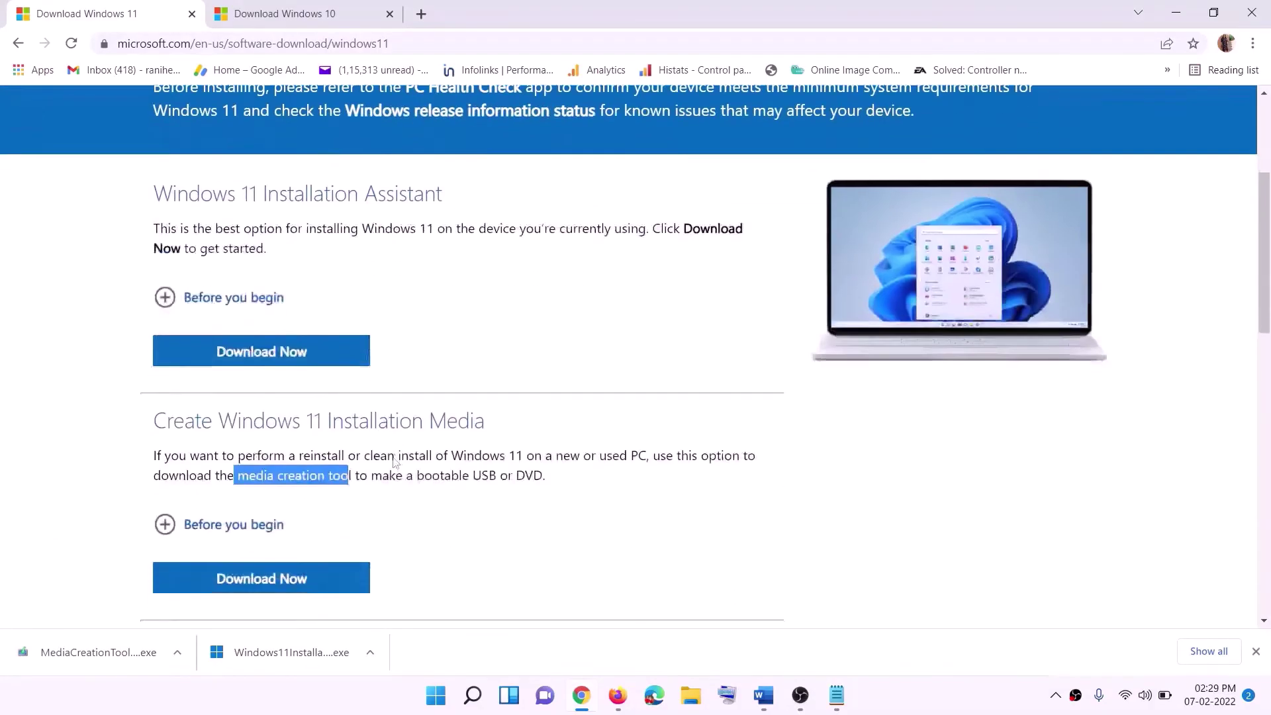
In Chrome, download the media creation tool from Microsoft's Windows 11 download page and run it.
{"action": "scroll", "coordinate": [395, 462], "scroll_direction": "down", "scroll_amount": 1}
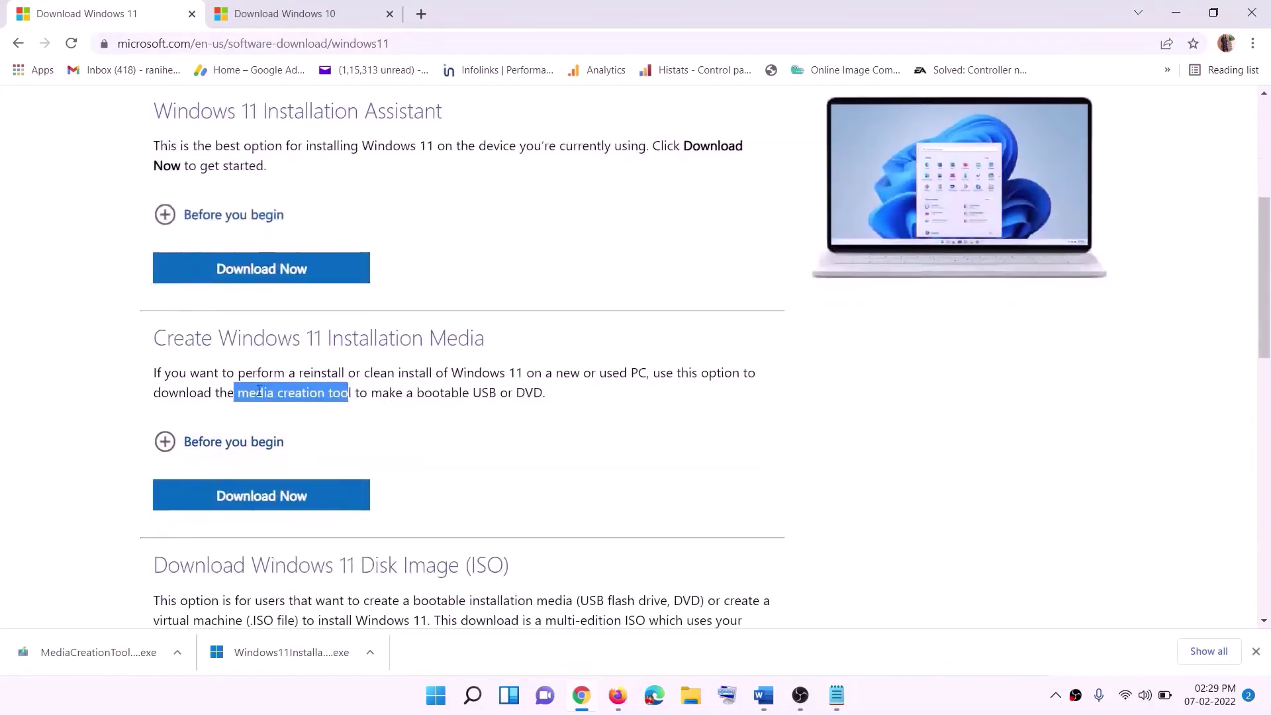
{"action": "left_click_drag", "start_coordinate": [238, 392], "coordinate": [367, 393]}
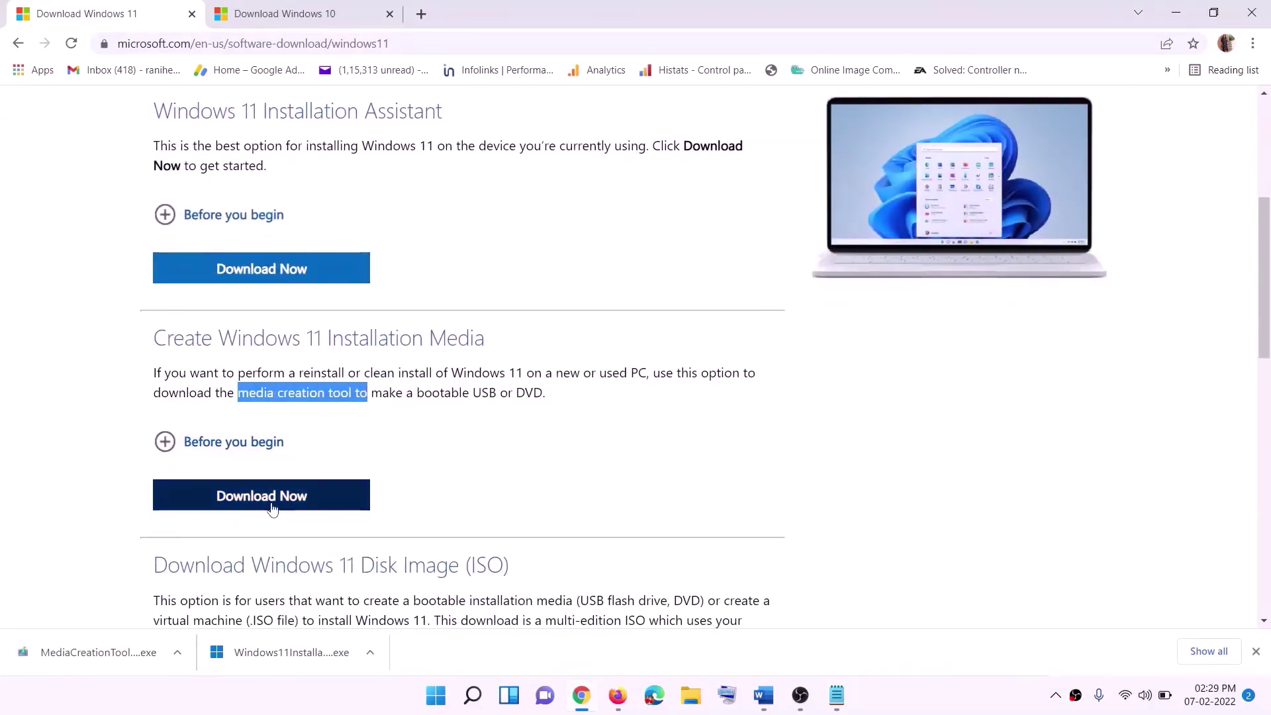
{"action": "left_click", "coordinate": [266, 502]}
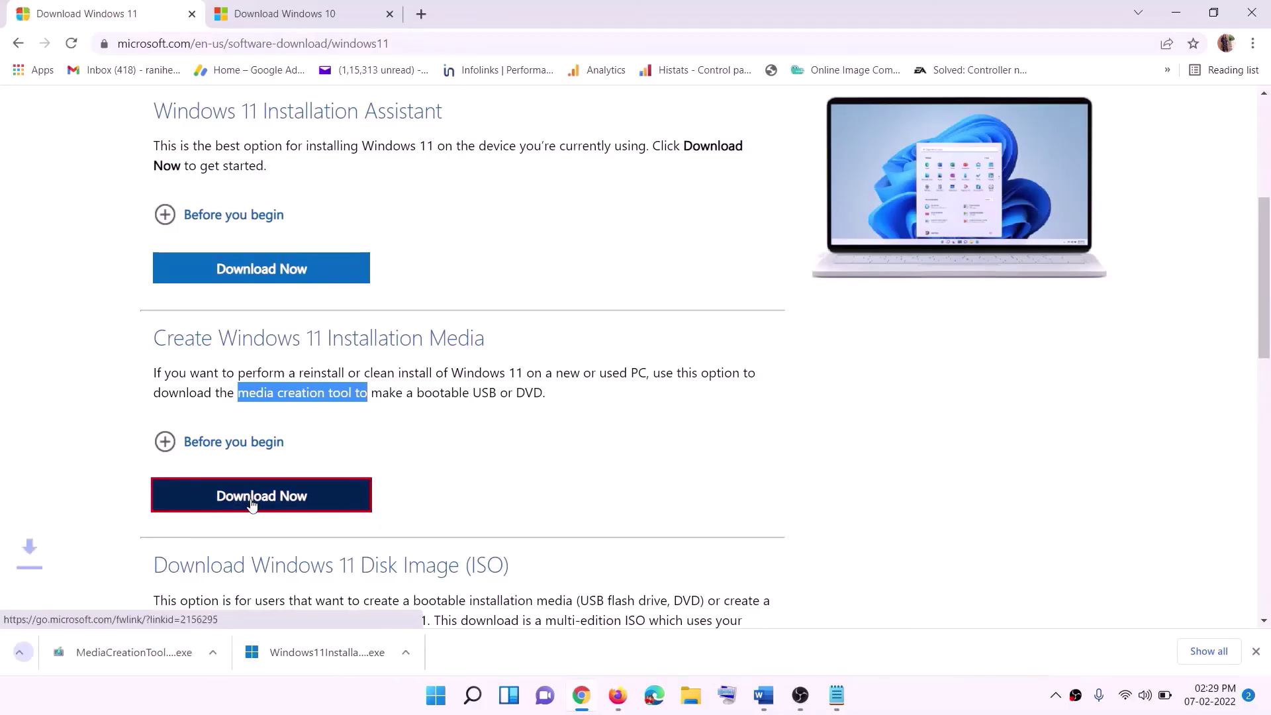
{"action": "left_click", "coordinate": [86, 657]}
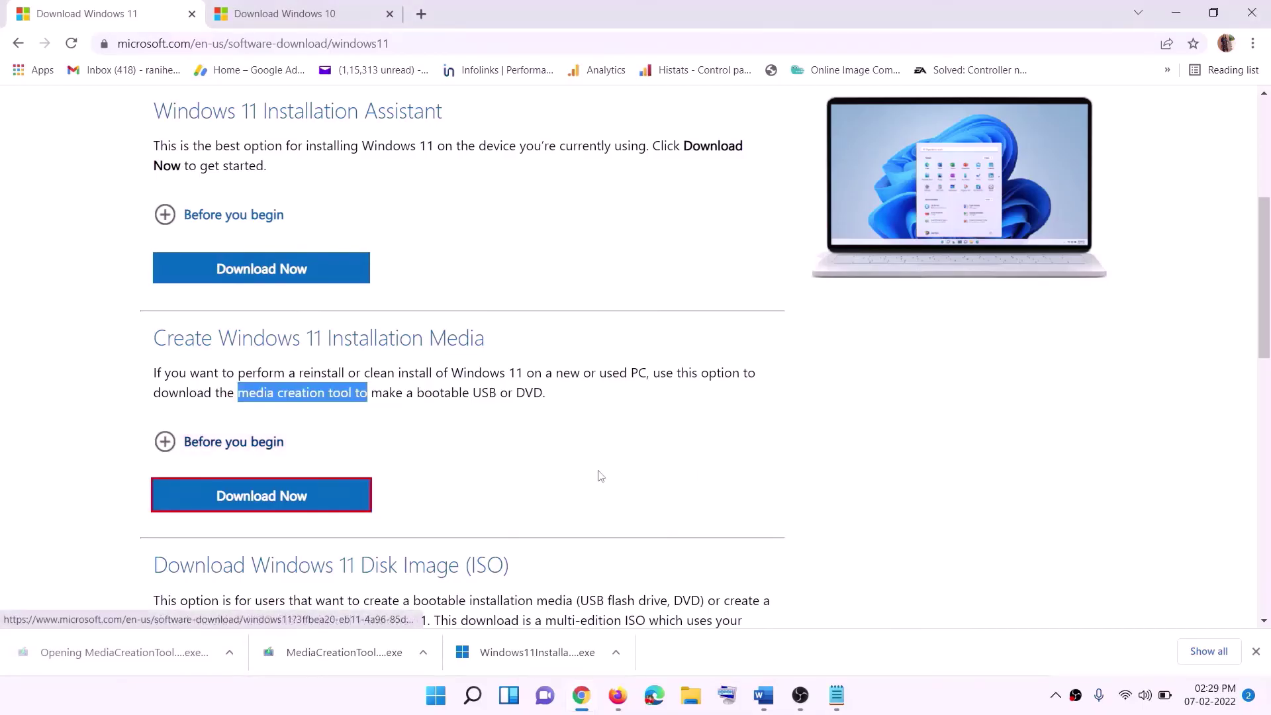
{"action": "left_click", "coordinate": [551, 482]}
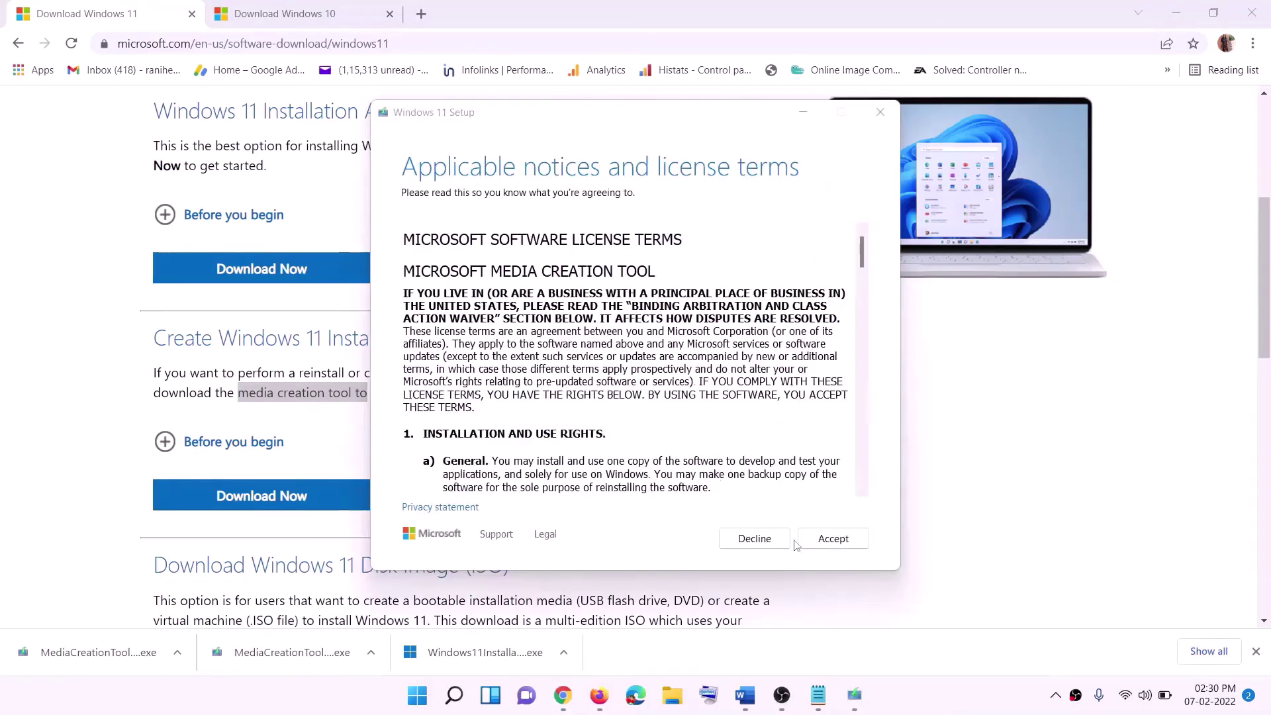
Accept the license terms, keep the recommended language and edition, and choose ISO file as the media.
{"action": "left_click", "coordinate": [803, 539]}
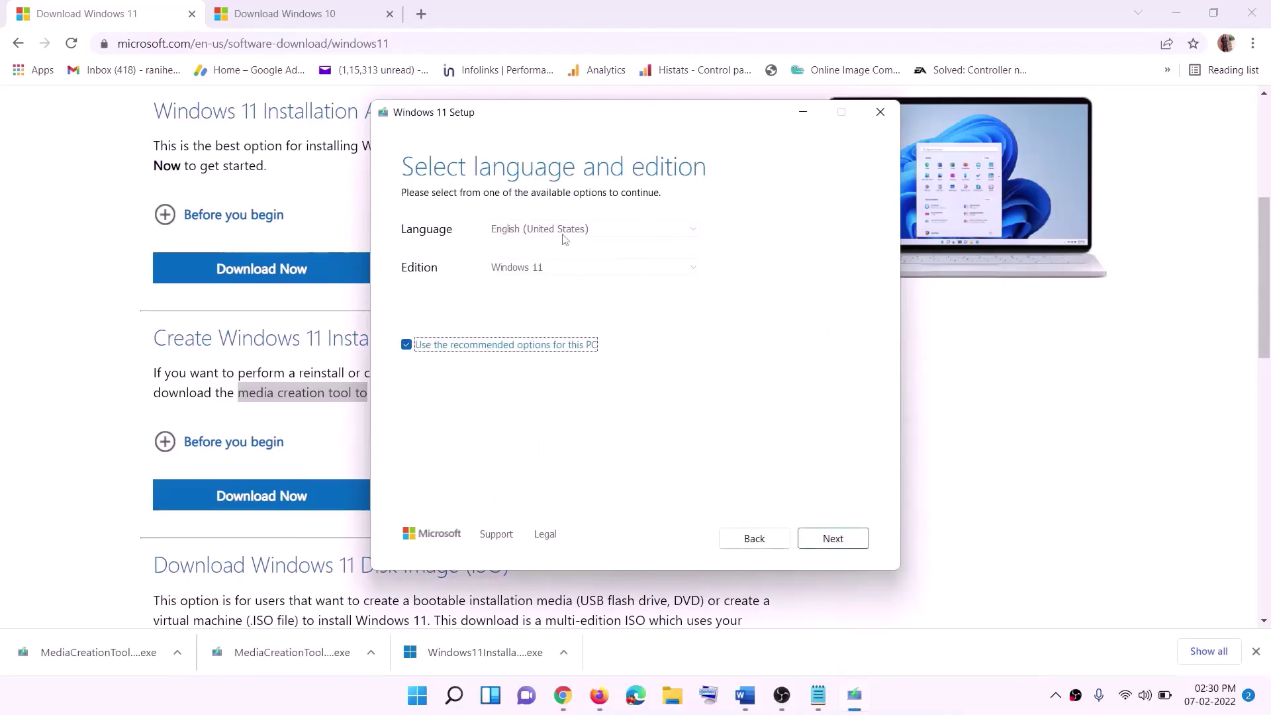
{"action": "left_click", "coordinate": [824, 540]}
{"action": "left_click", "coordinate": [442, 285]}
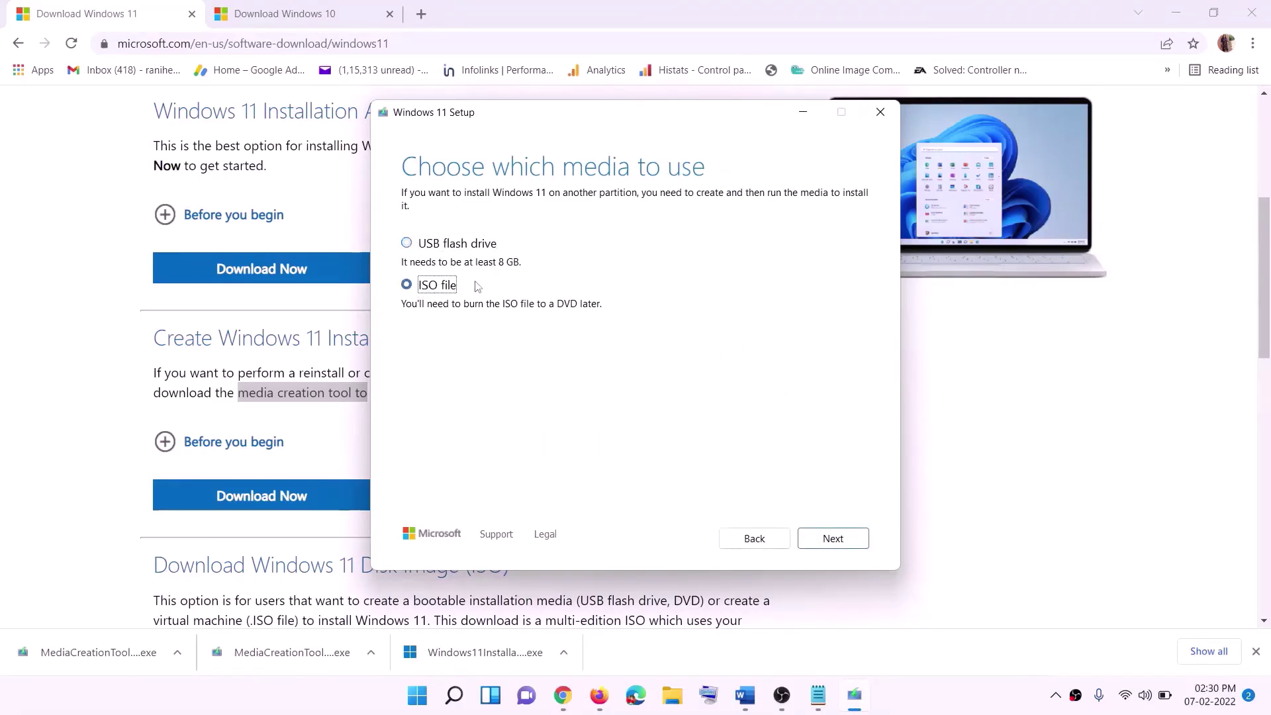
{"action": "left_click", "coordinate": [834, 538]}
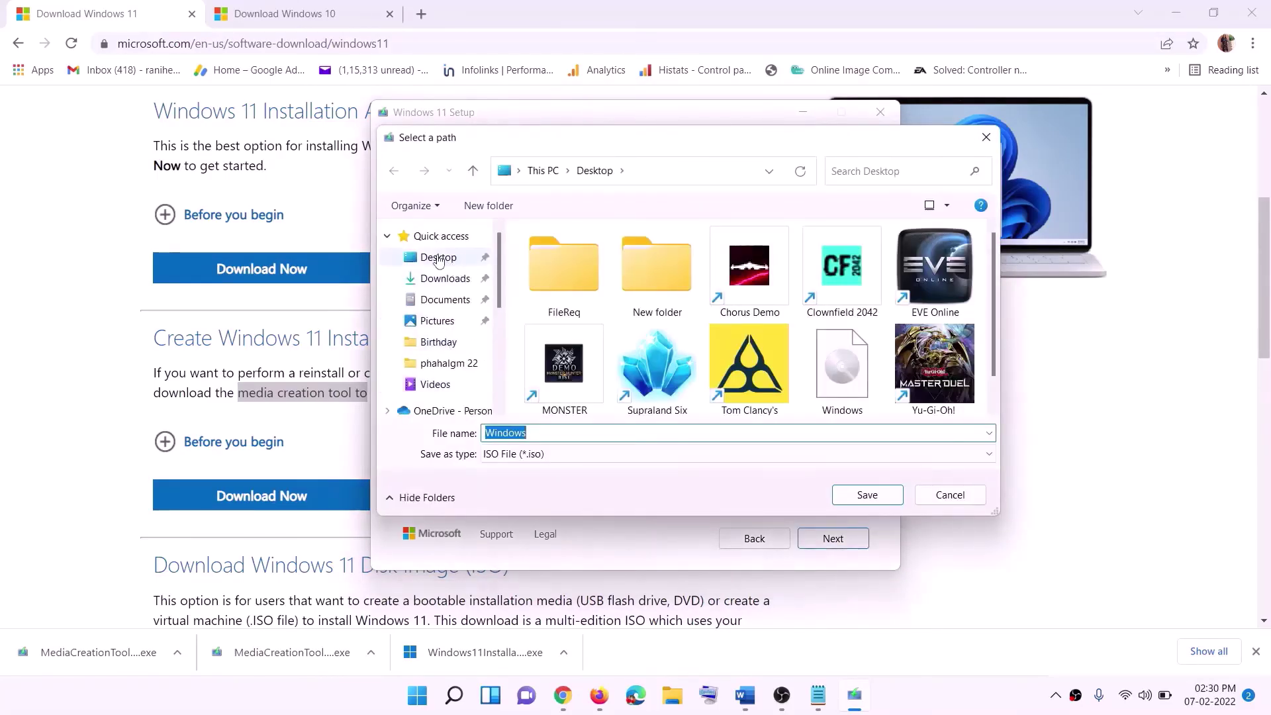
Select the Desktop as the save location for the Windows ISO file and show the desktop.
{"action": "left_click", "coordinate": [433, 263]}
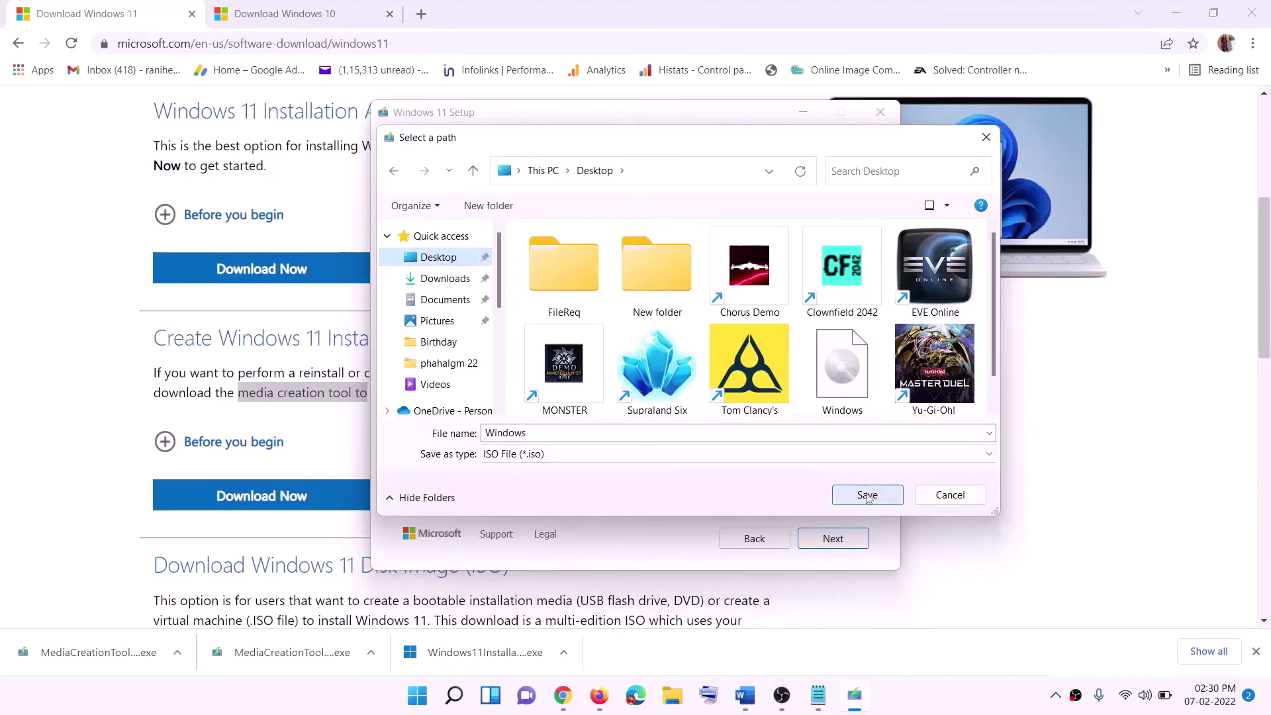
{"action": "left_click", "coordinate": [897, 694]}
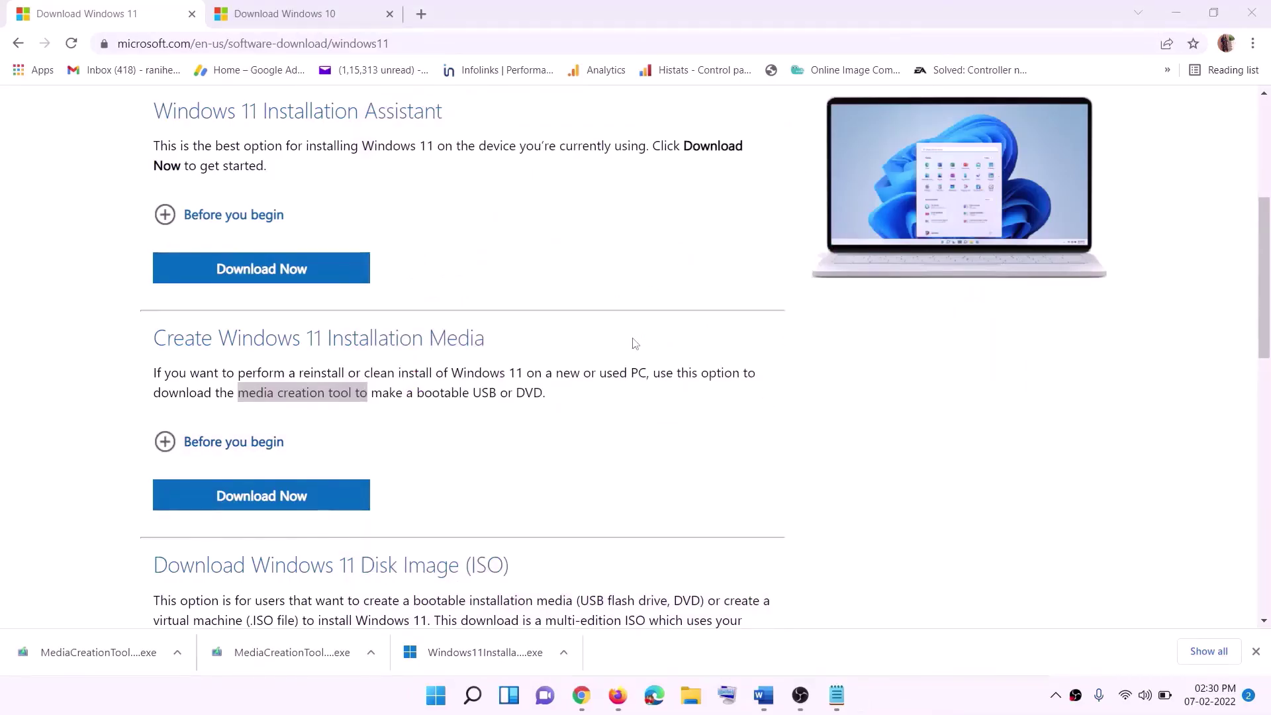
{"action": "key", "text": "super+d"}
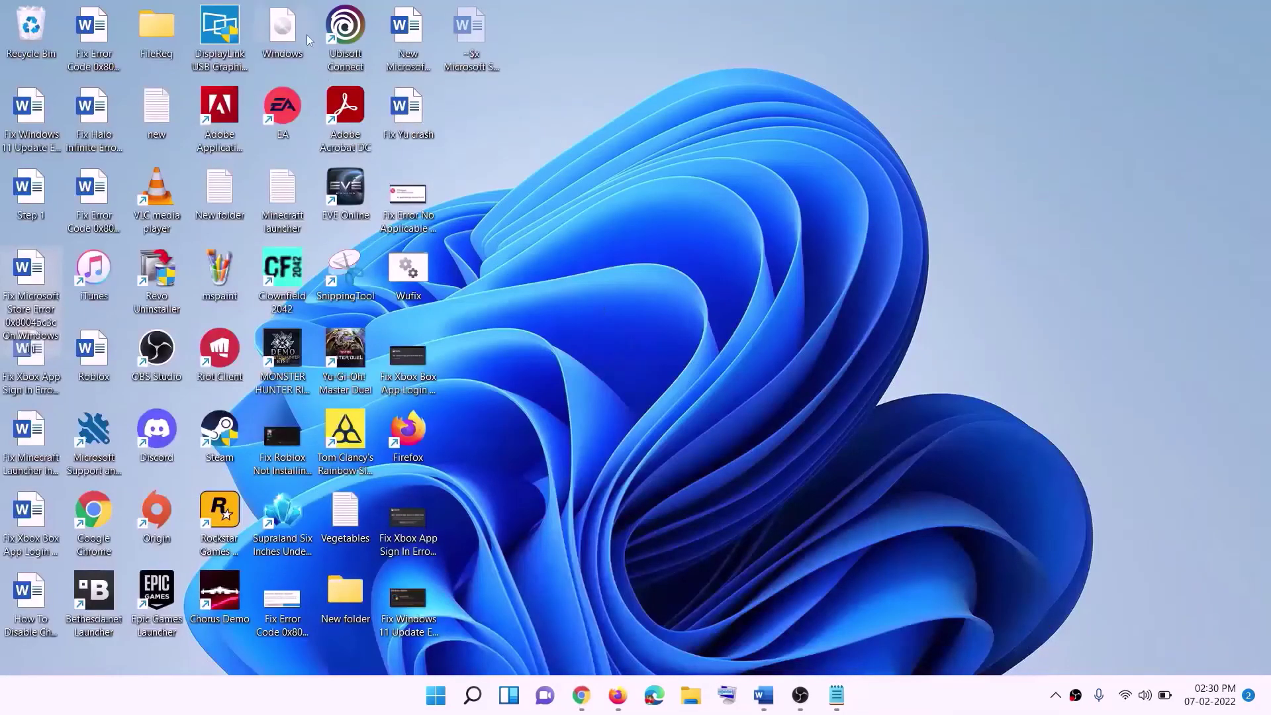
Run setup from the Windows ISO on the desktop and continue past the Install Windows 11 page.
{"action": "left_click_drag", "start_coordinate": [296, 33], "coordinate": [503, 395]}
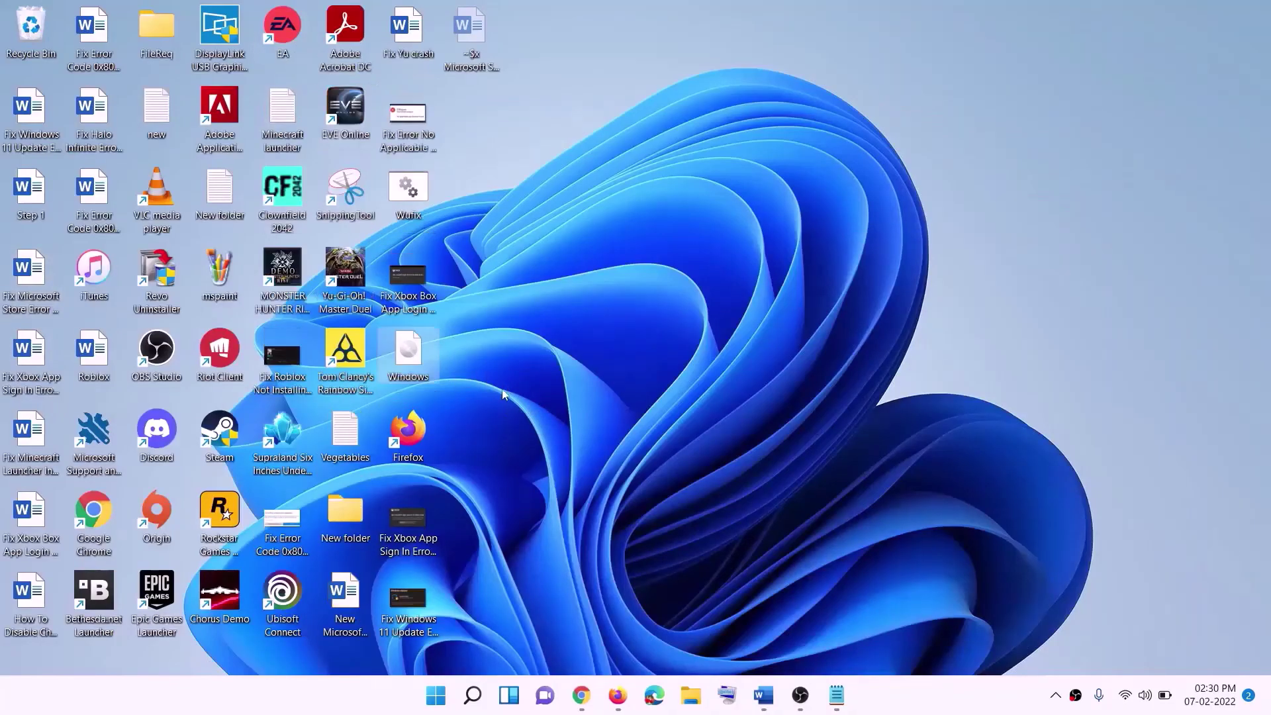
{"action": "double_click", "coordinate": [411, 364]}
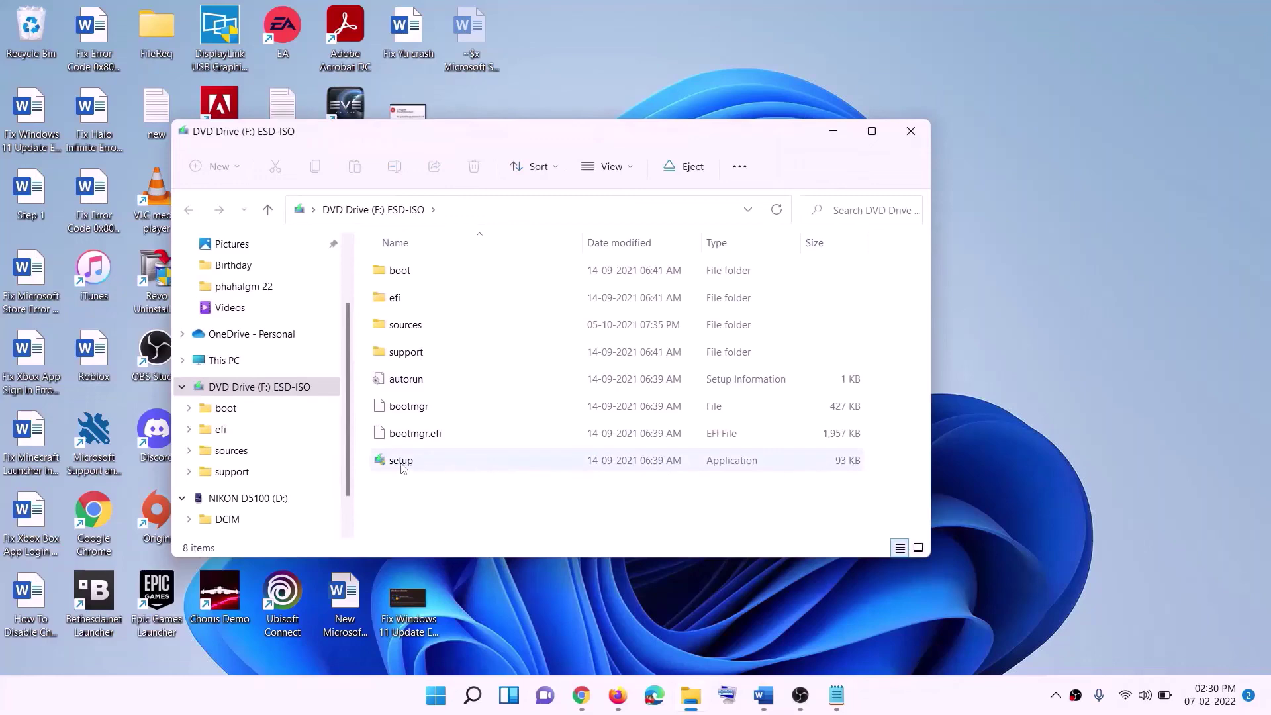
{"action": "left_click", "coordinate": [403, 466]}
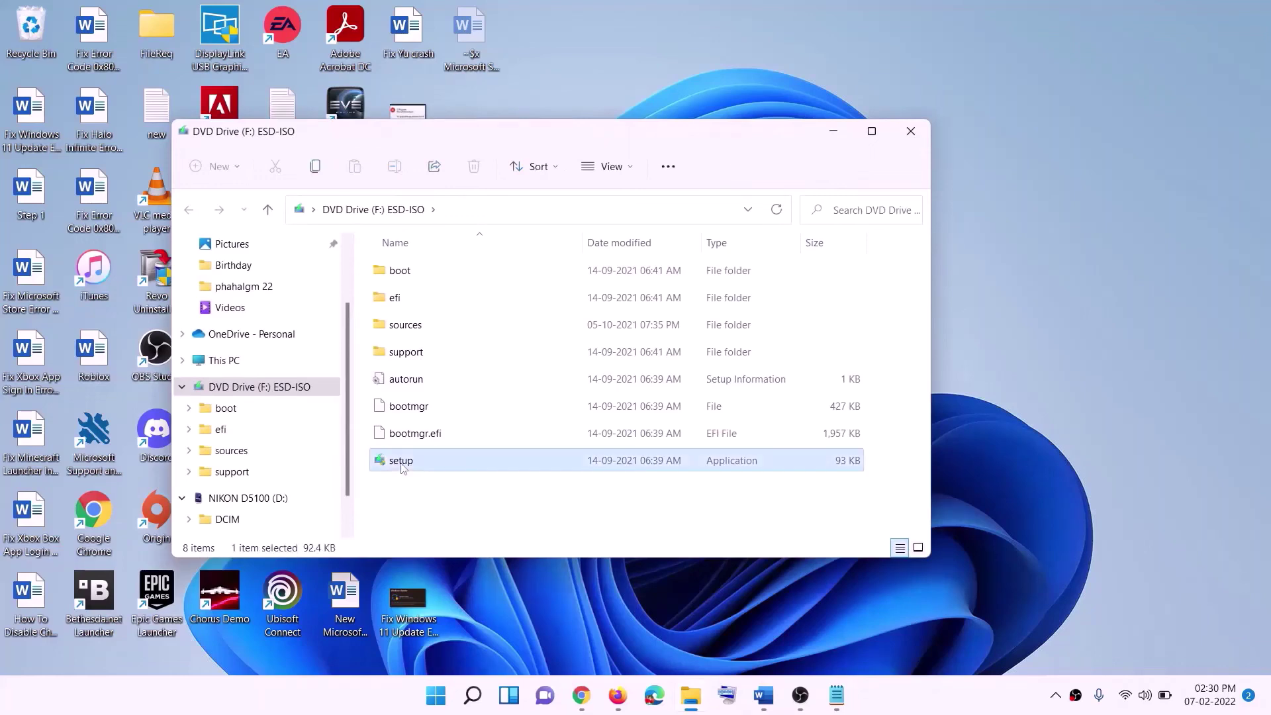
{"action": "double_click", "coordinate": [440, 465]}
{"action": "left_click", "coordinate": [528, 520]}
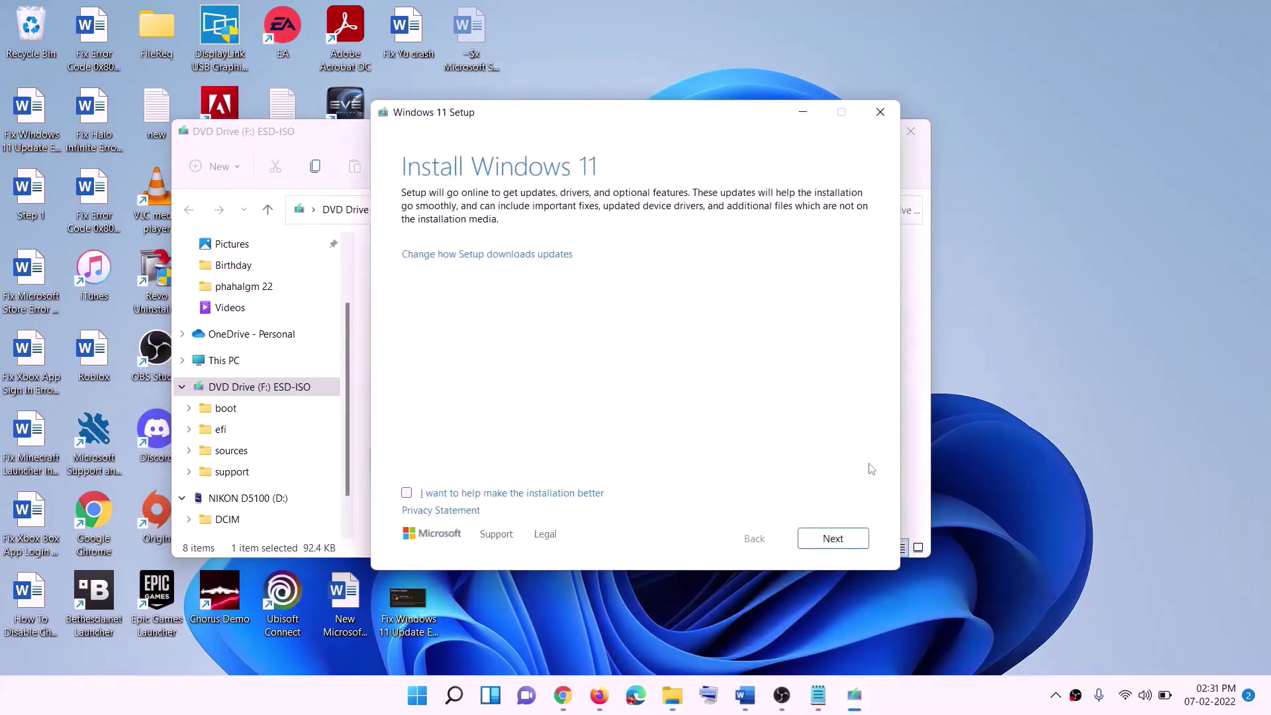
{"action": "left_click", "coordinate": [835, 539]}
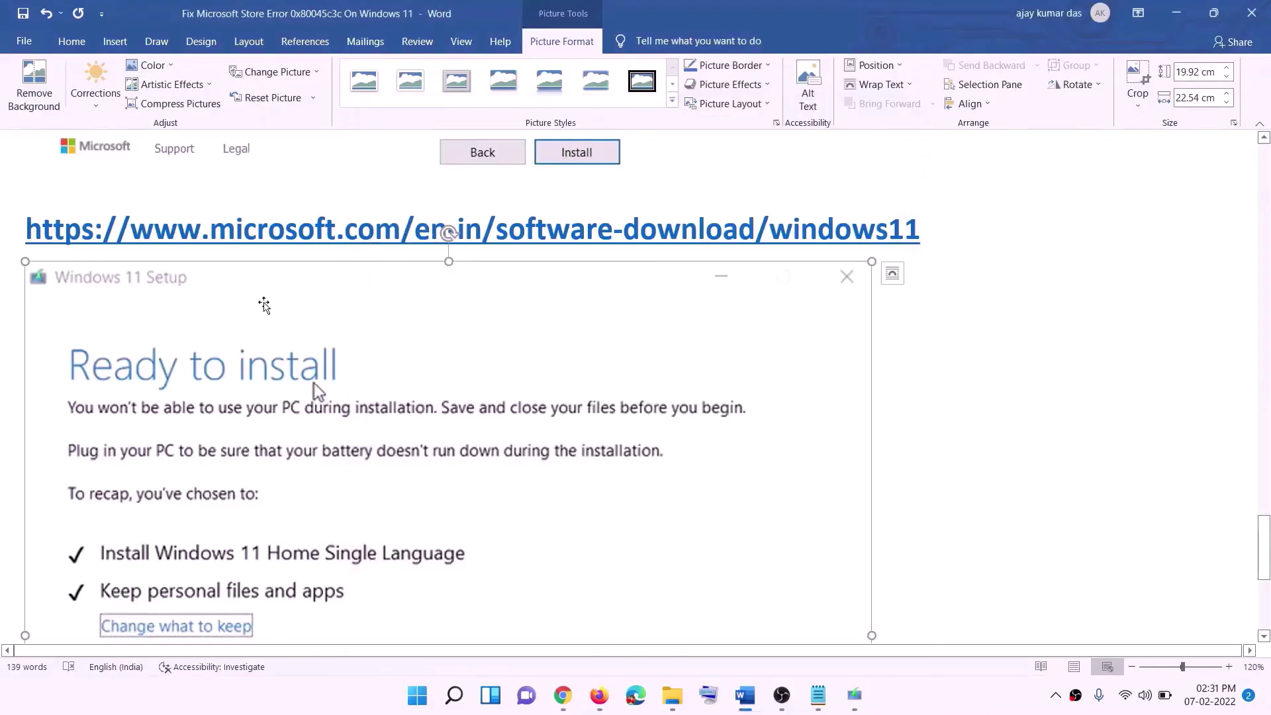
Review the "Ready to install" picture in the Word notes, including the chosen edition and what to keep.
{"action": "scroll", "coordinate": [295, 330], "scroll_direction": "down", "scroll_amount": 2}
{"action": "scroll", "coordinate": [295, 331], "scroll_direction": "down", "scroll_amount": 2}
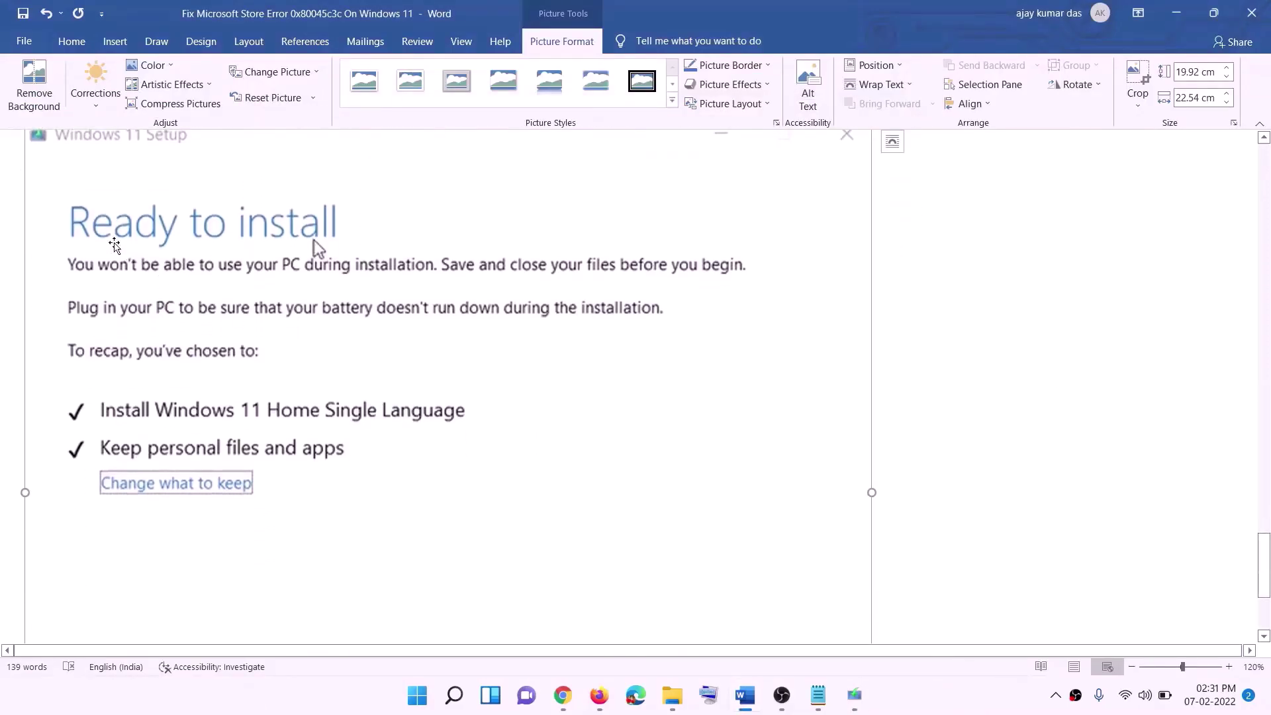
{"action": "scroll", "coordinate": [278, 382], "scroll_direction": "down", "scroll_amount": 1}
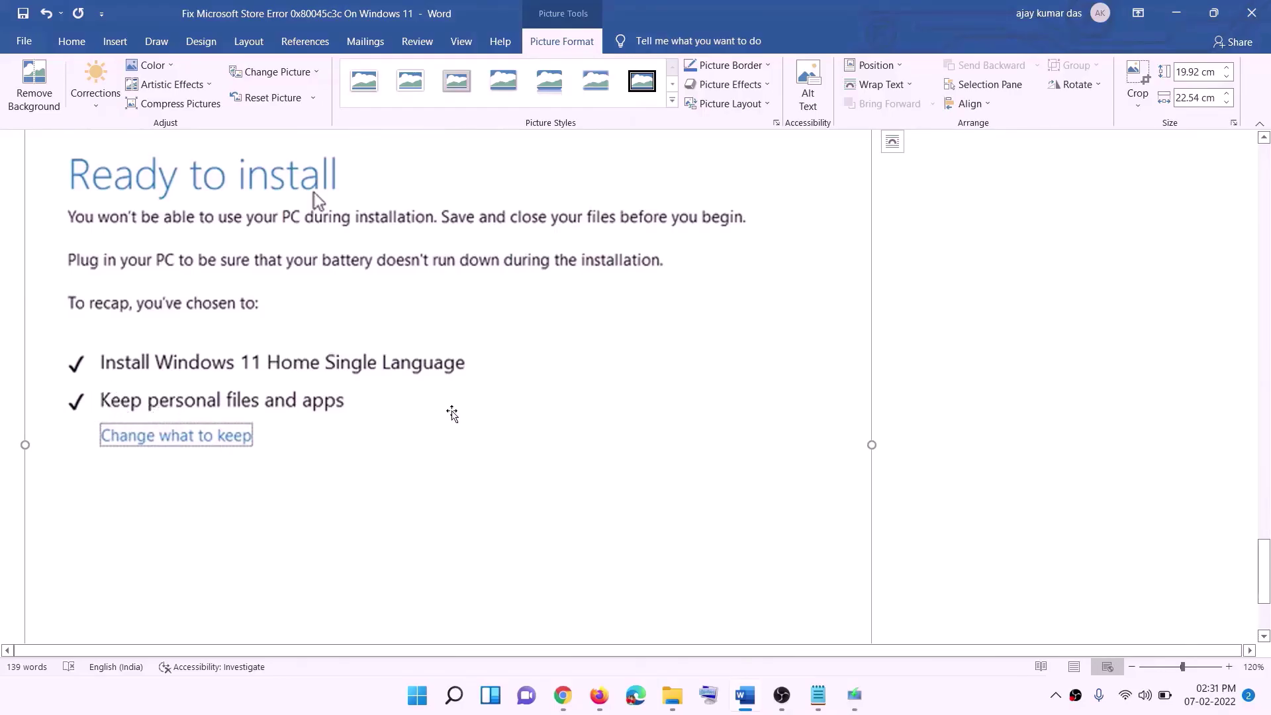
{"action": "scroll", "coordinate": [451, 415], "scroll_direction": "down", "scroll_amount": 2}
{"action": "scroll", "coordinate": [675, 495], "scroll_direction": "up", "scroll_amount": 5}
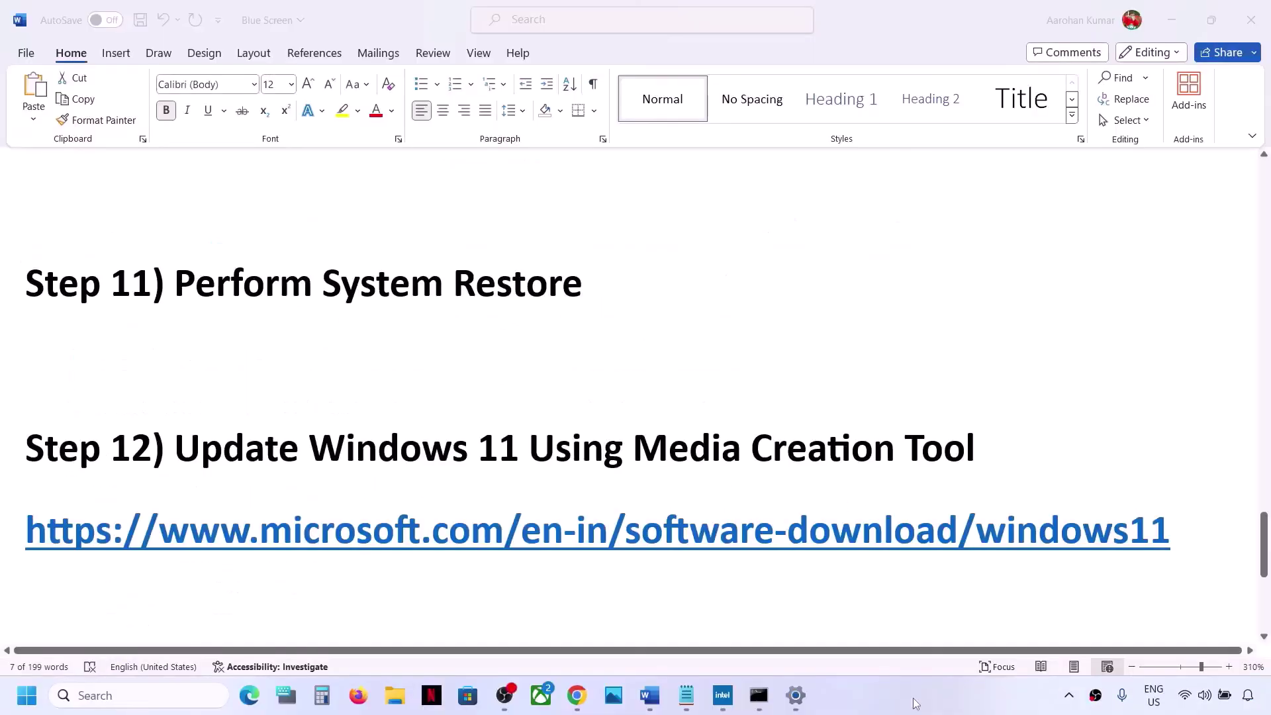
In the Word notes, highlight "Clean Installation of Windows 11 Using USB Flash Drive" in the Step 13 heading and the data-loss note below it.
{"action": "scroll", "coordinate": [662, 526], "scroll_direction": "down", "scroll_amount": 5}
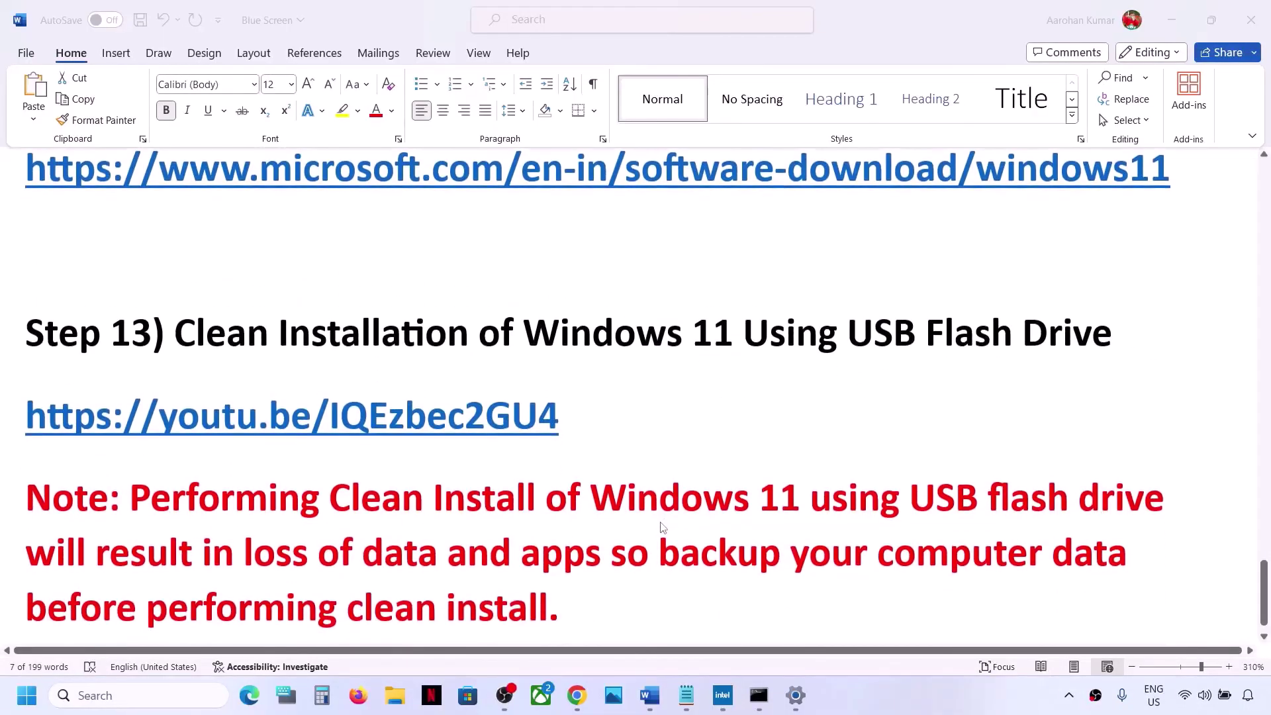
{"action": "left_click", "coordinate": [173, 306]}
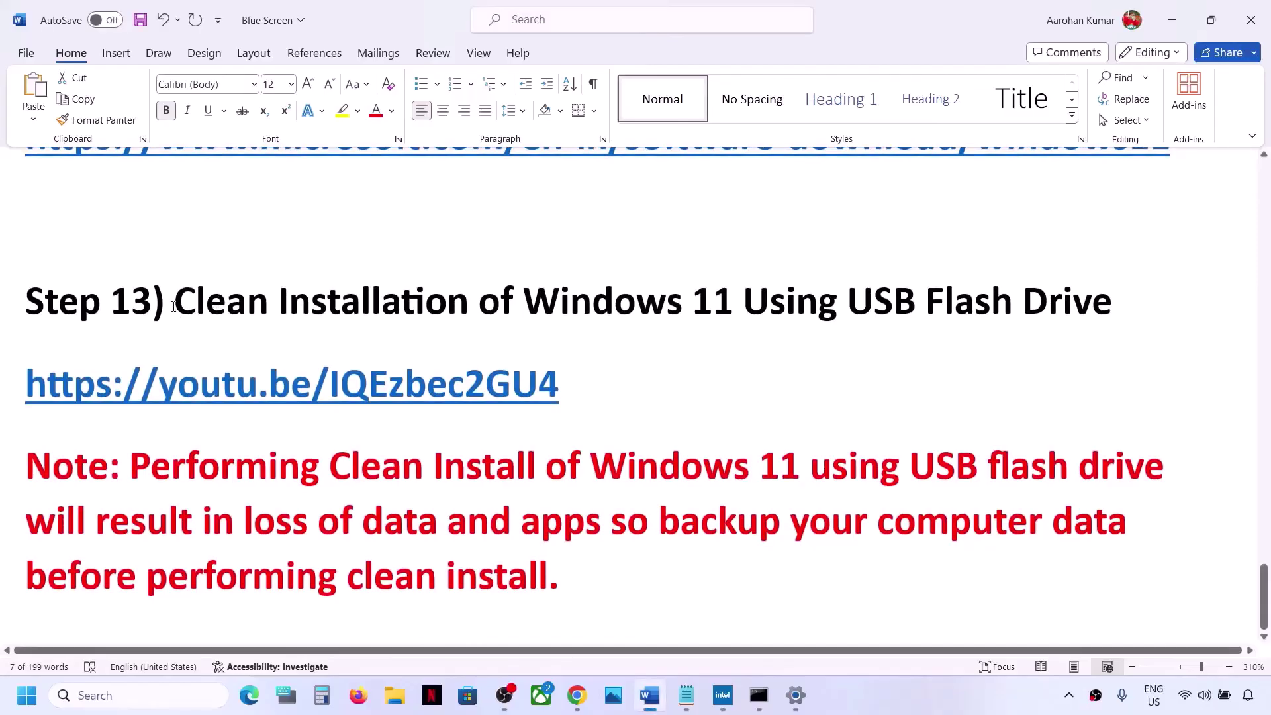
{"action": "left_click_drag", "start_coordinate": [180, 306], "coordinate": [1123, 309]}
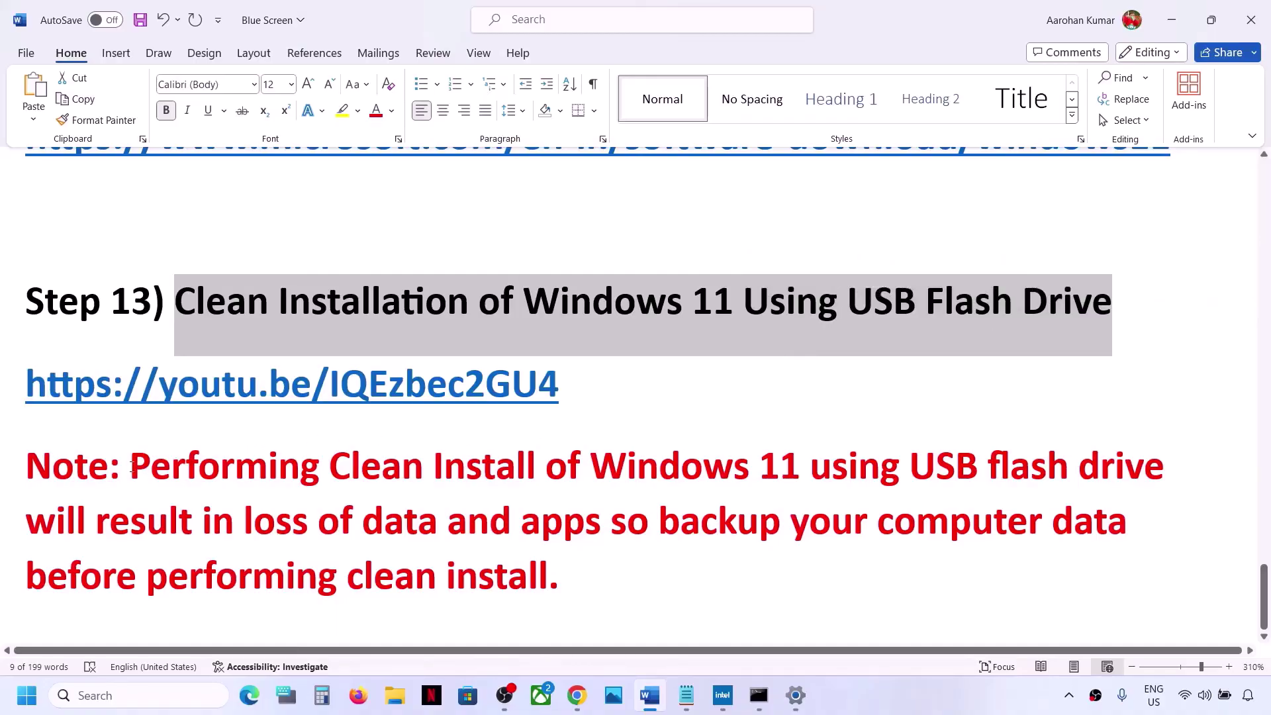
{"action": "left_click_drag", "start_coordinate": [131, 465], "coordinate": [560, 571]}
{"action": "left_click", "coordinate": [875, 705]}
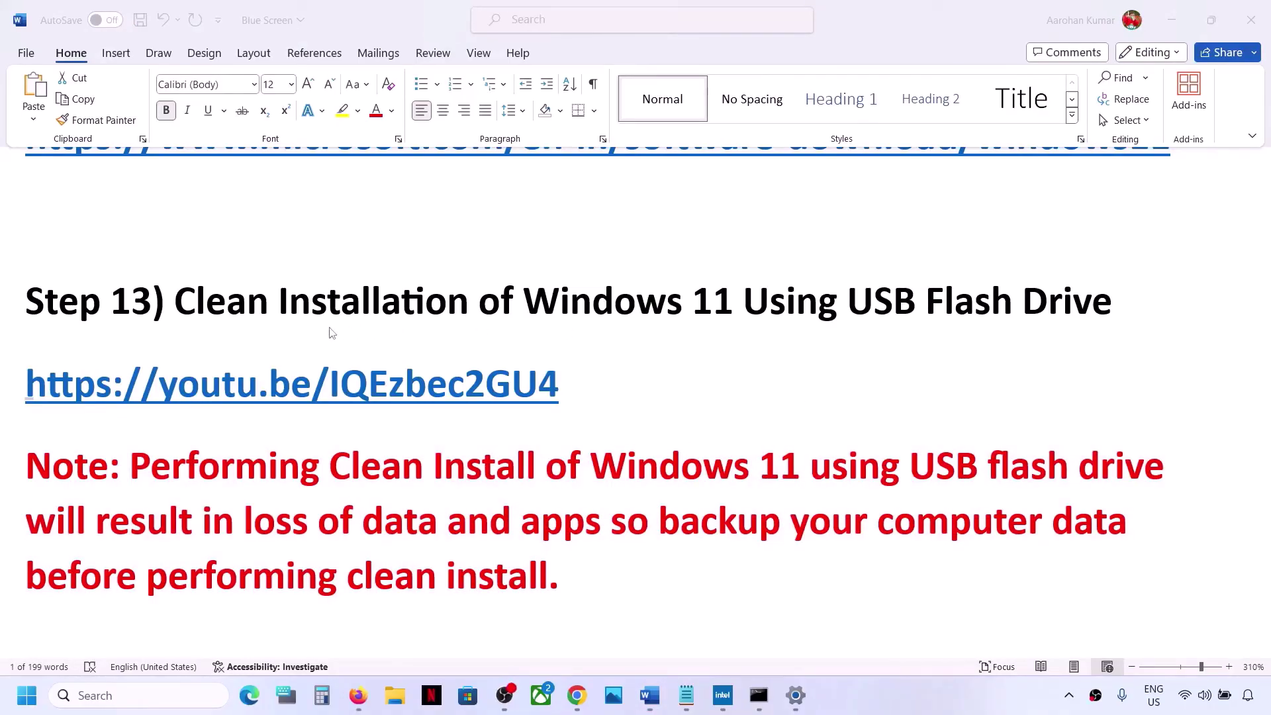
Highlight the YouTube link under Step 13, preview the Windows 11 USB installation video in Chrome and return to Word.
{"action": "triple_click", "coordinate": [582, 385]}
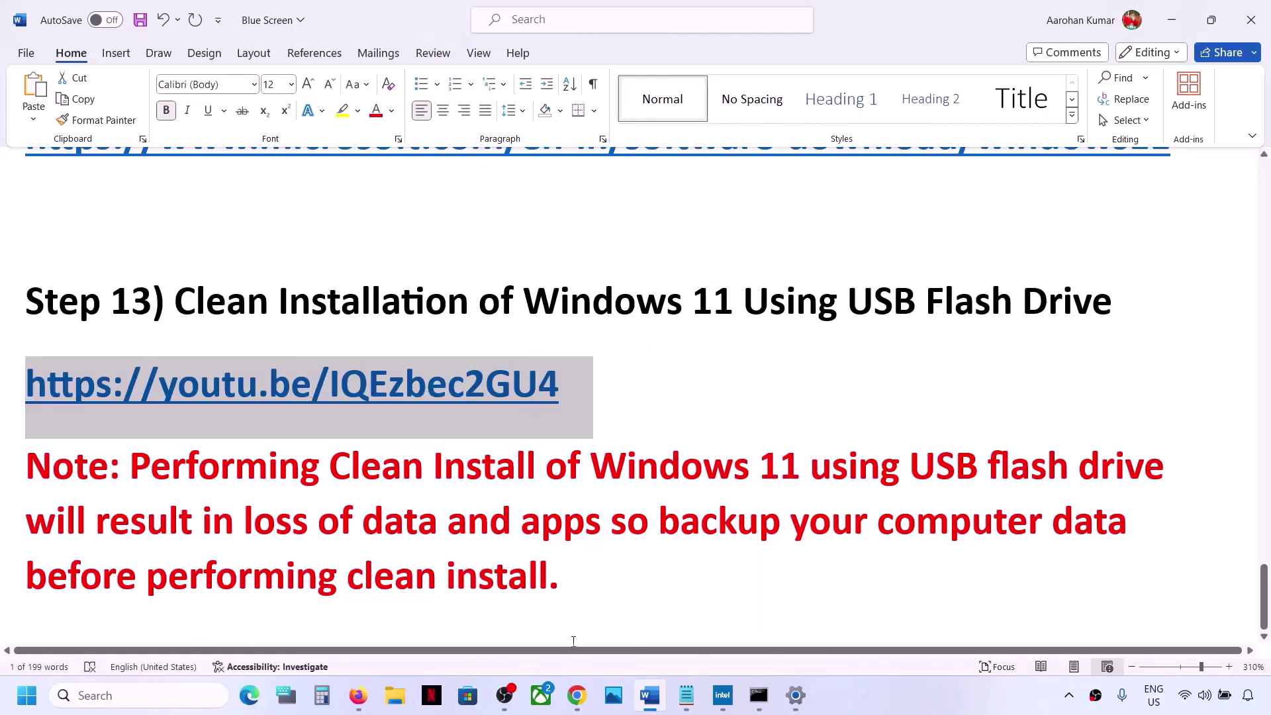
{"action": "left_click", "coordinate": [577, 695]}
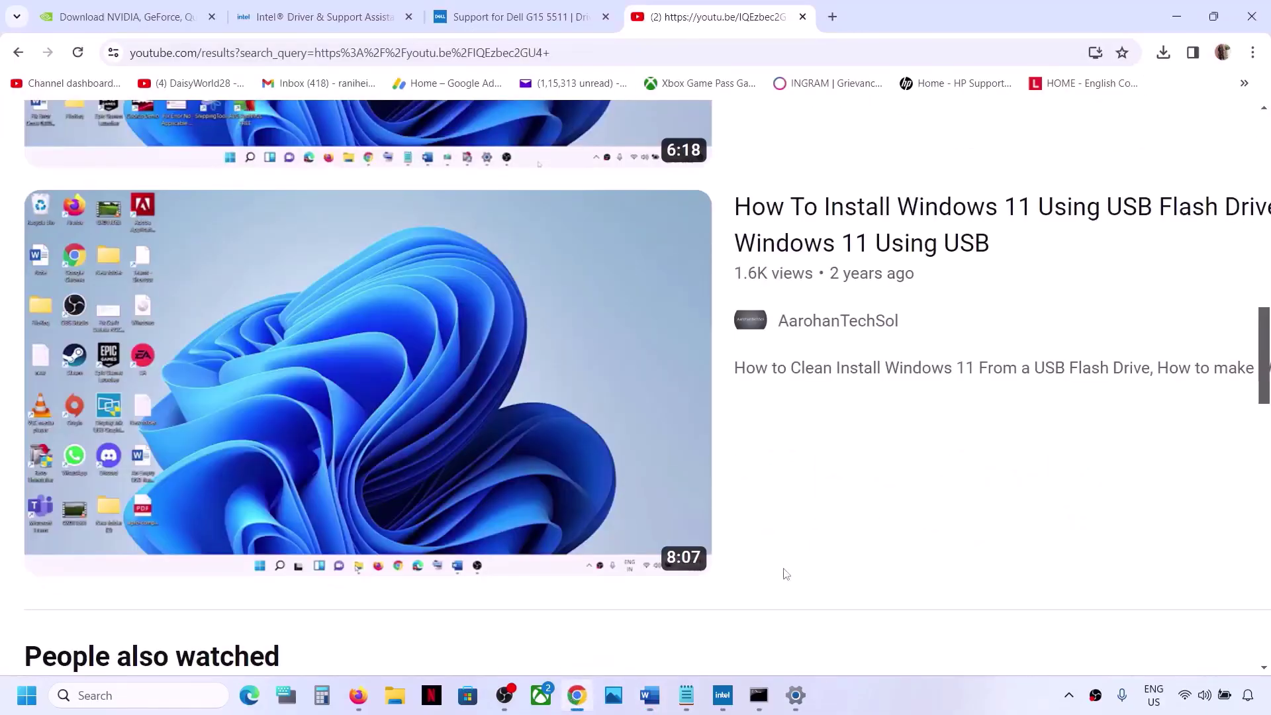
{"action": "mouse_move", "coordinate": [933, 223]}
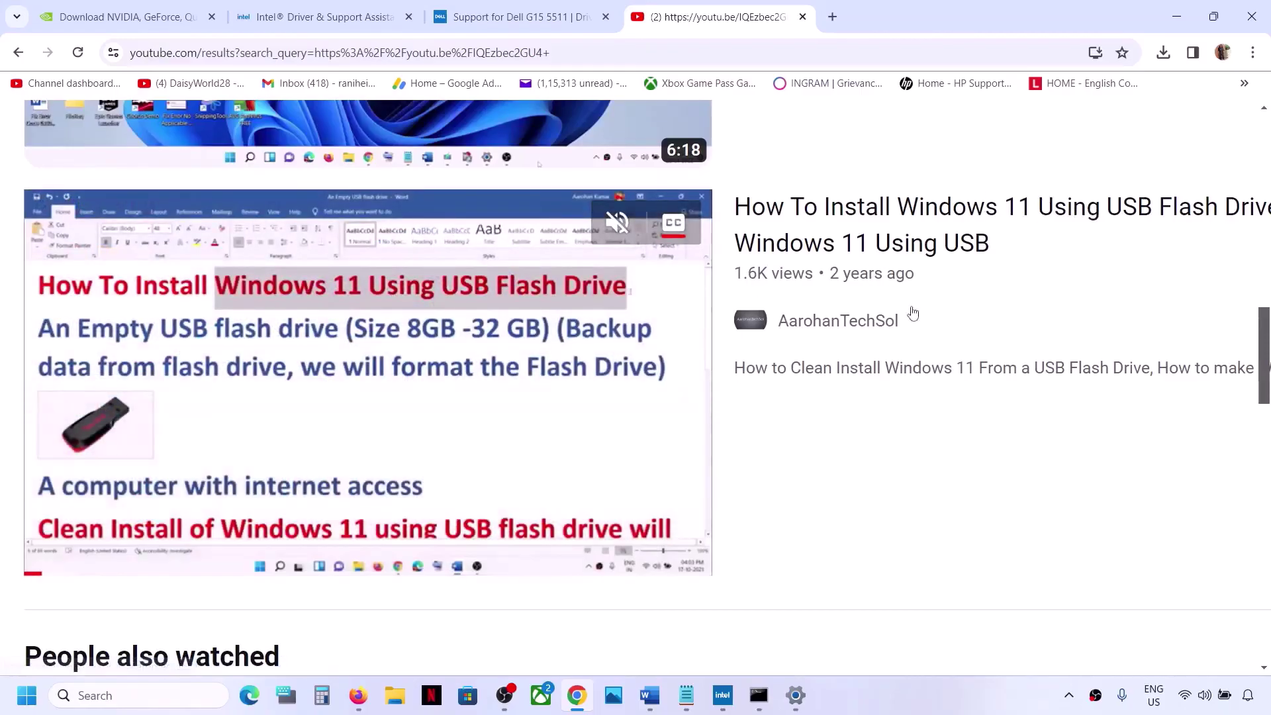
{"action": "mouse_move", "coordinate": [723, 695]}
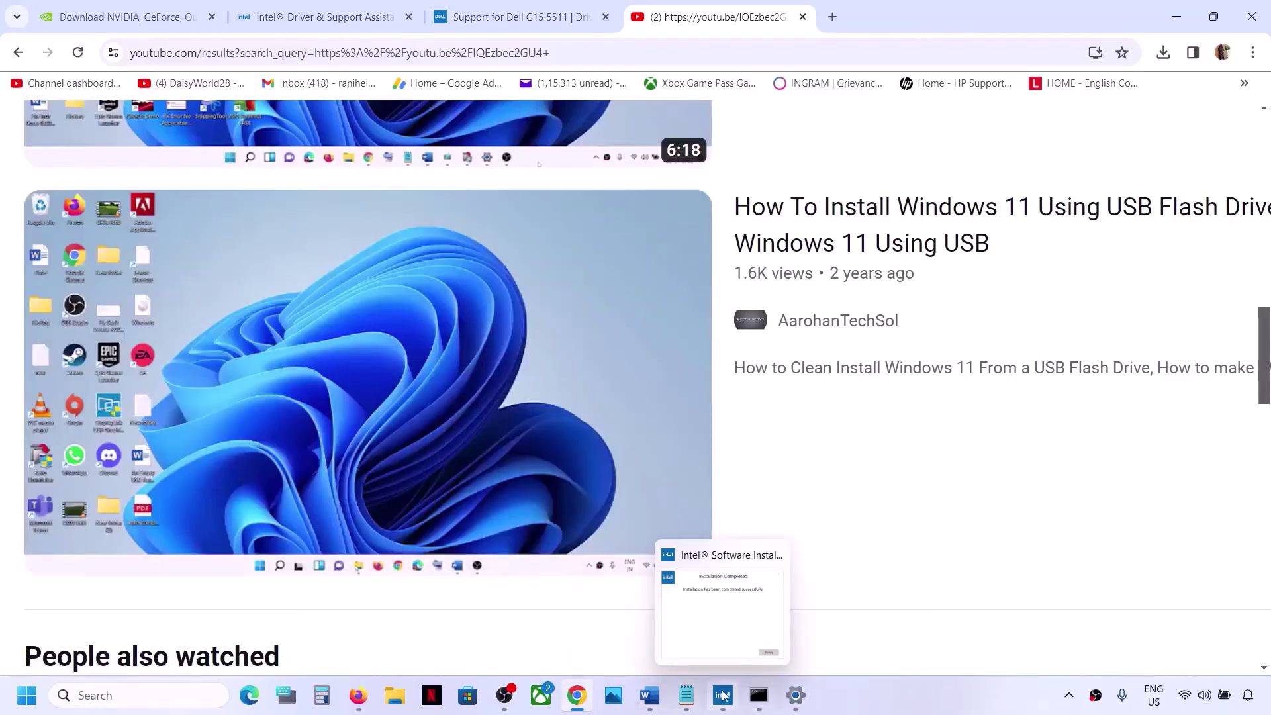
{"action": "left_click", "coordinate": [651, 698]}
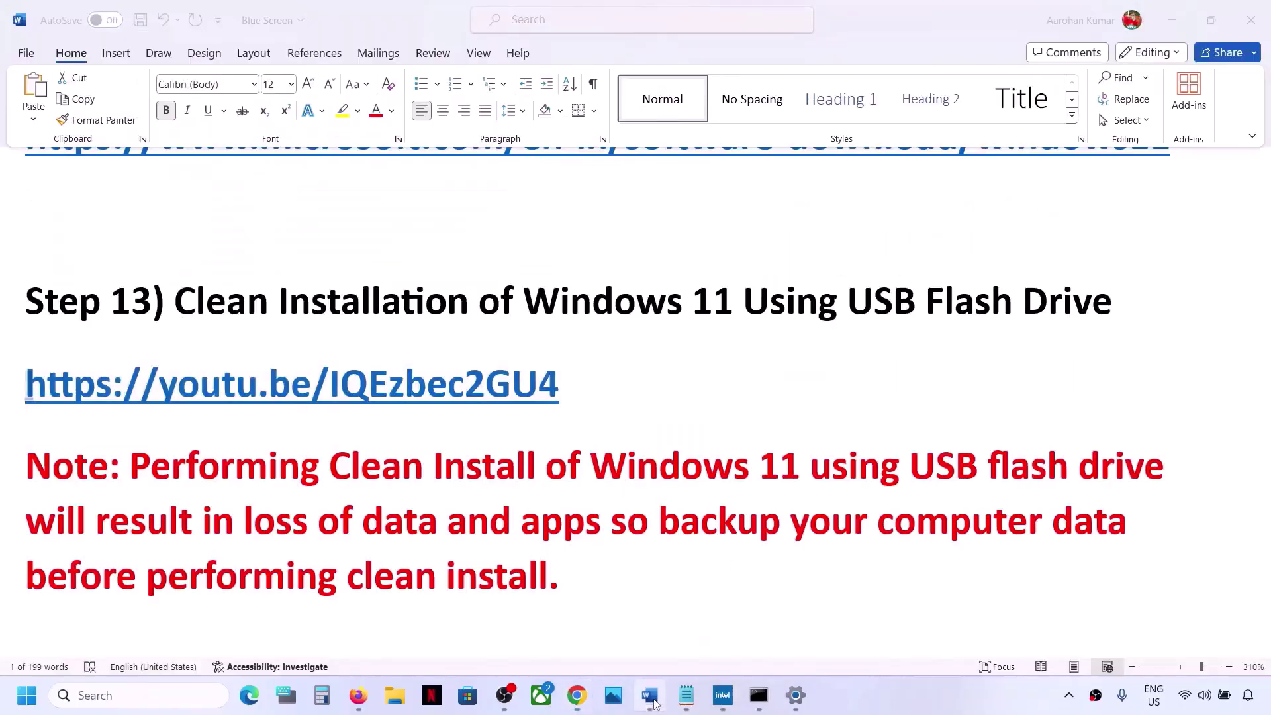